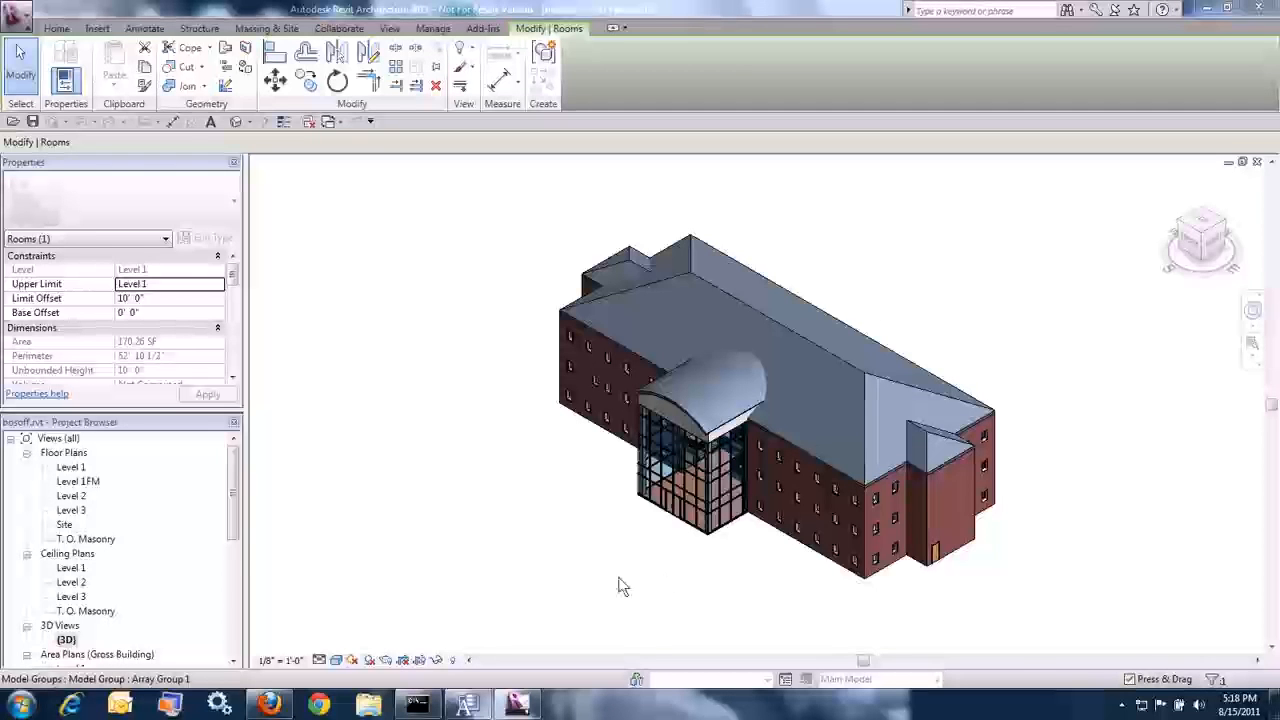
Open the Level 1FM floor plan and review its ARCHIBUS drawing properties
scroll(652, 548, up, 4)
scroll(663, 495, down, 7)
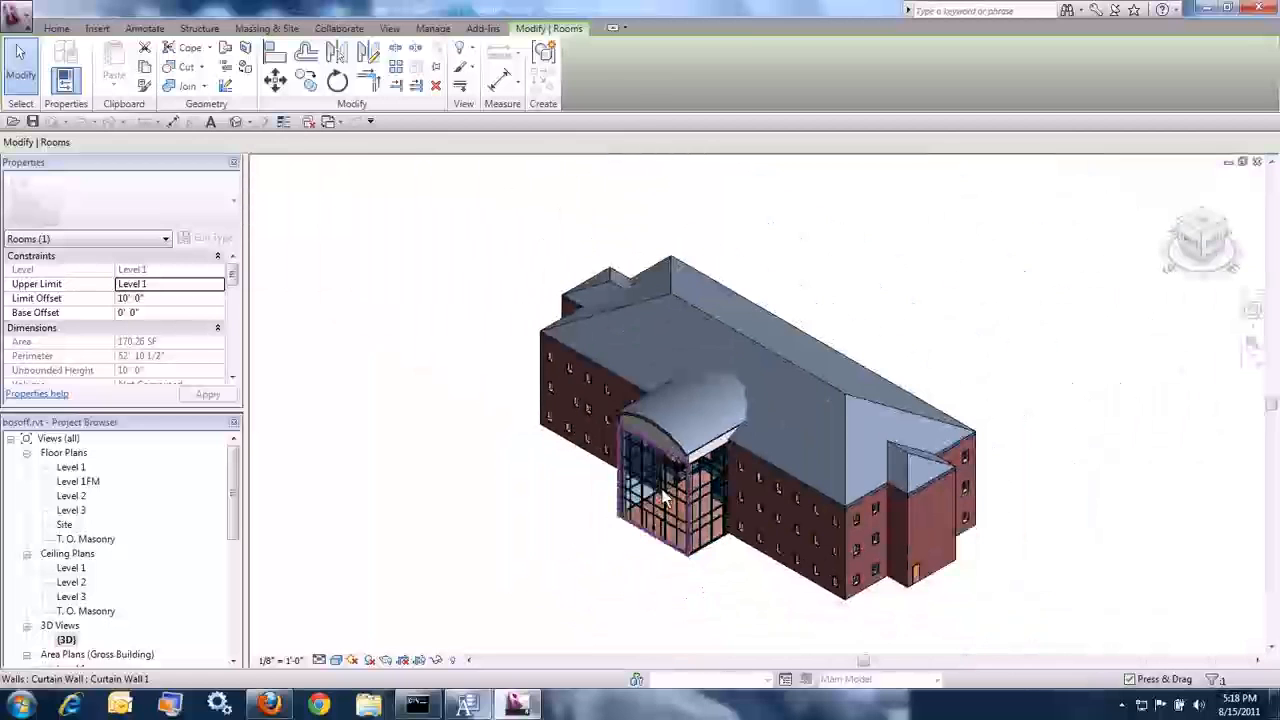
double_click(90, 483)
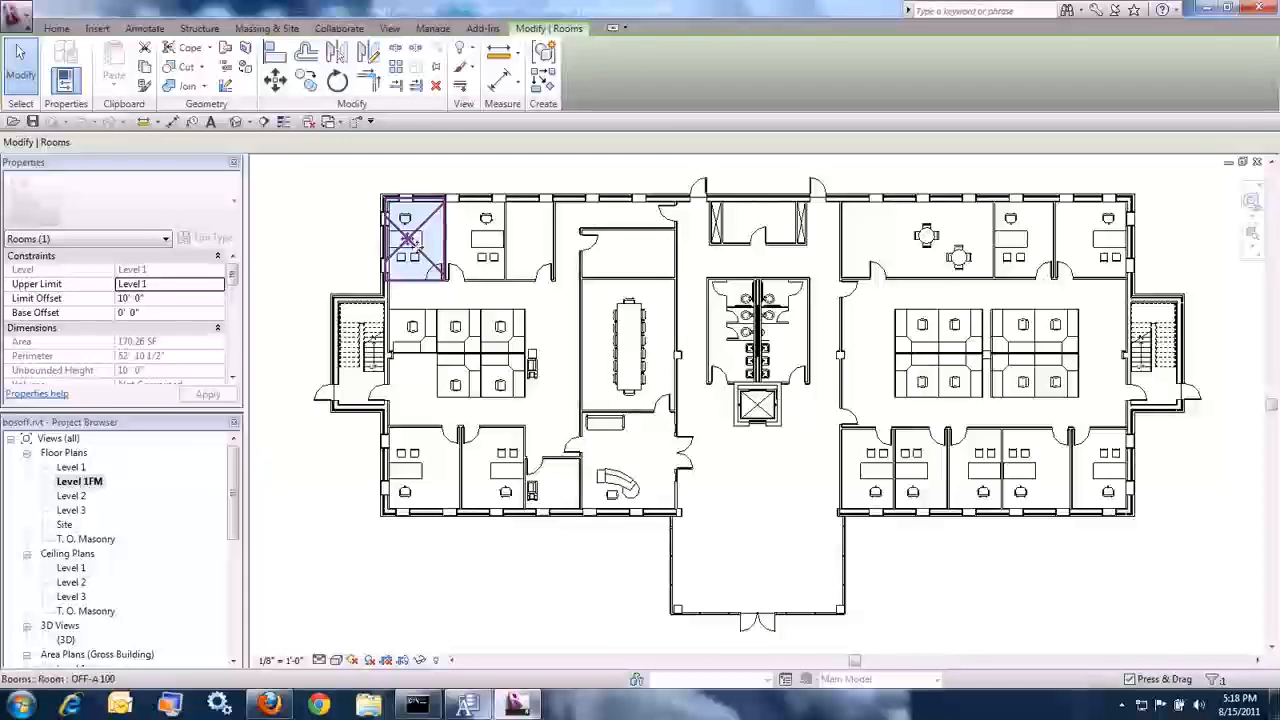
click(483, 29)
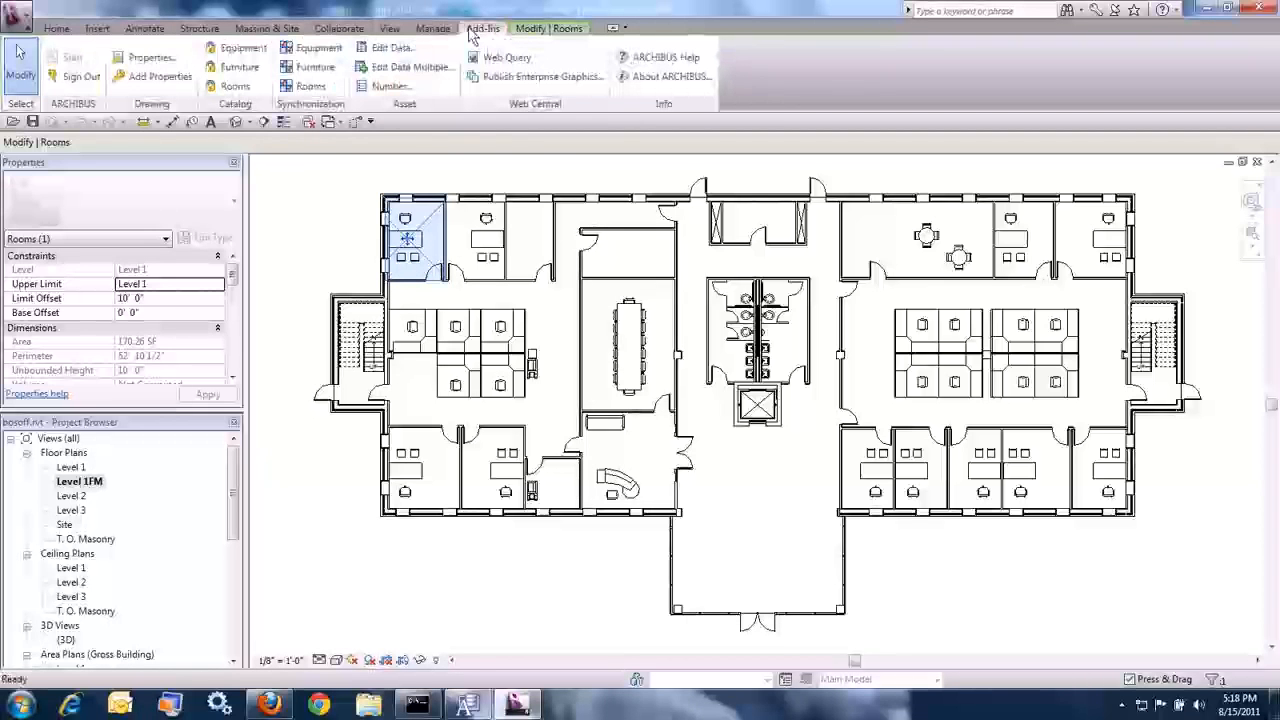
click(148, 62)
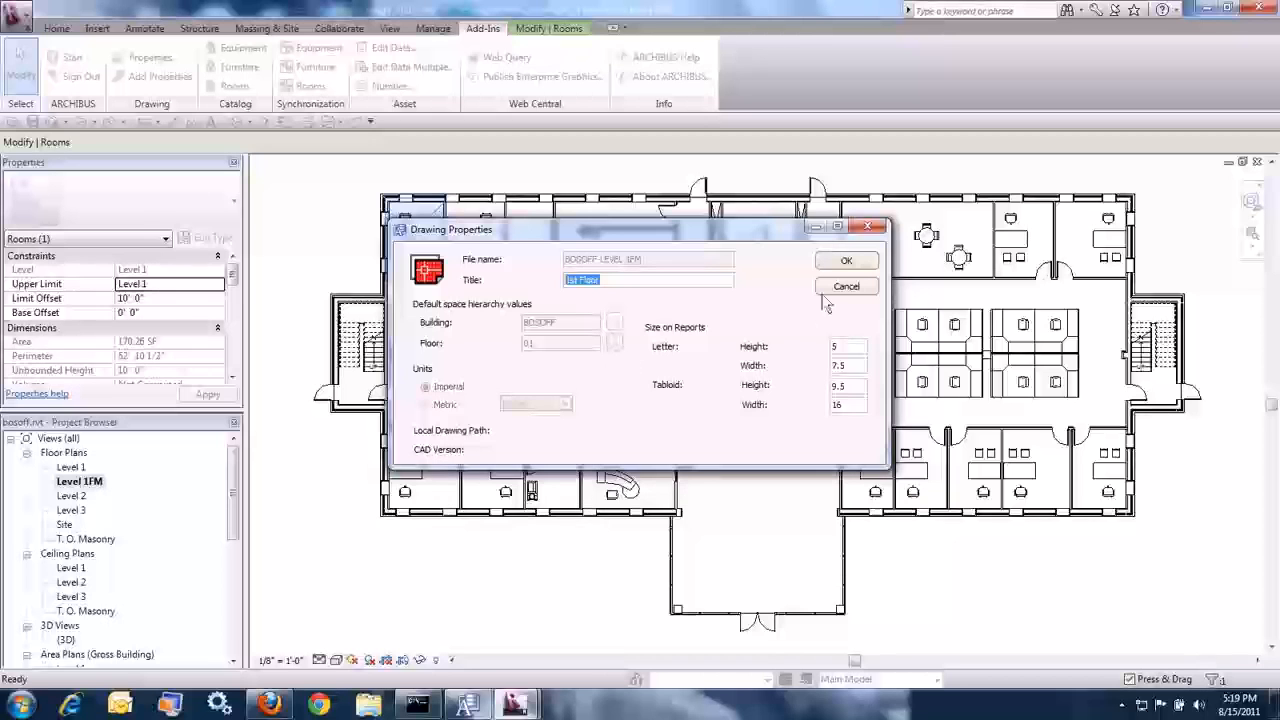
click(845, 263)
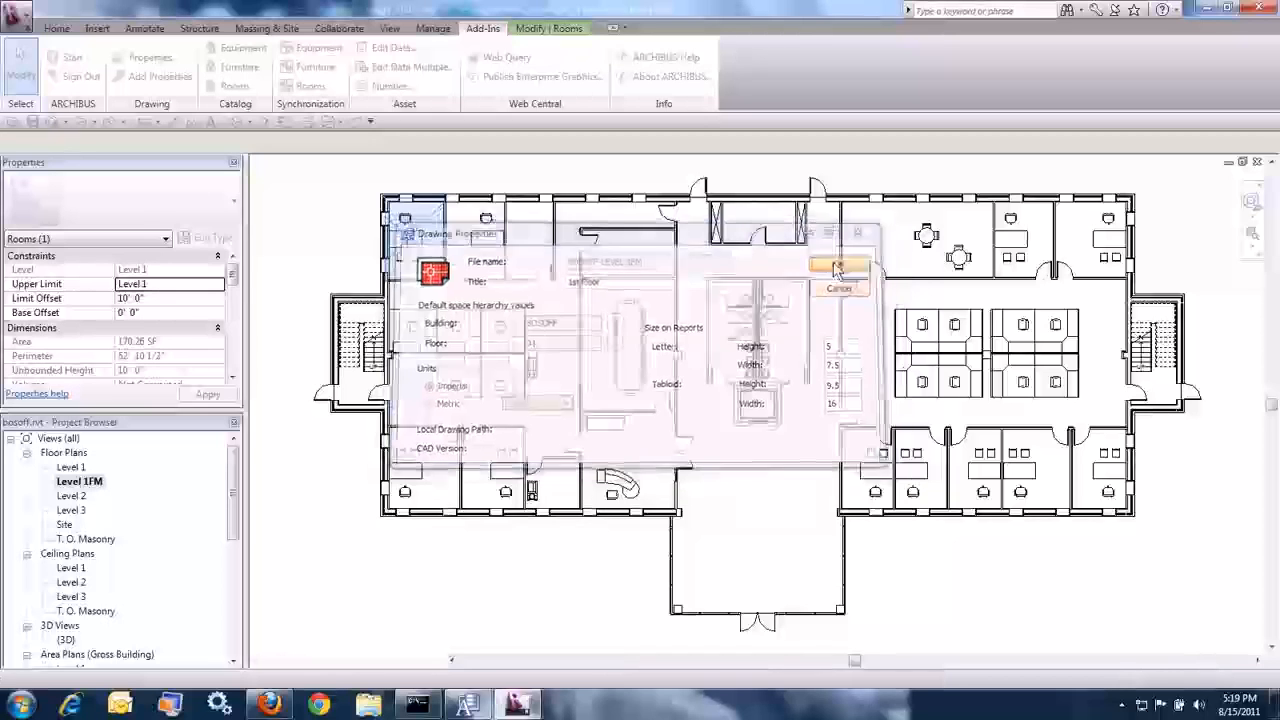
Open the Level 2 floor plan and look through the building codes offered in its ARCHIBUS drawing properties
double_click(71, 497)
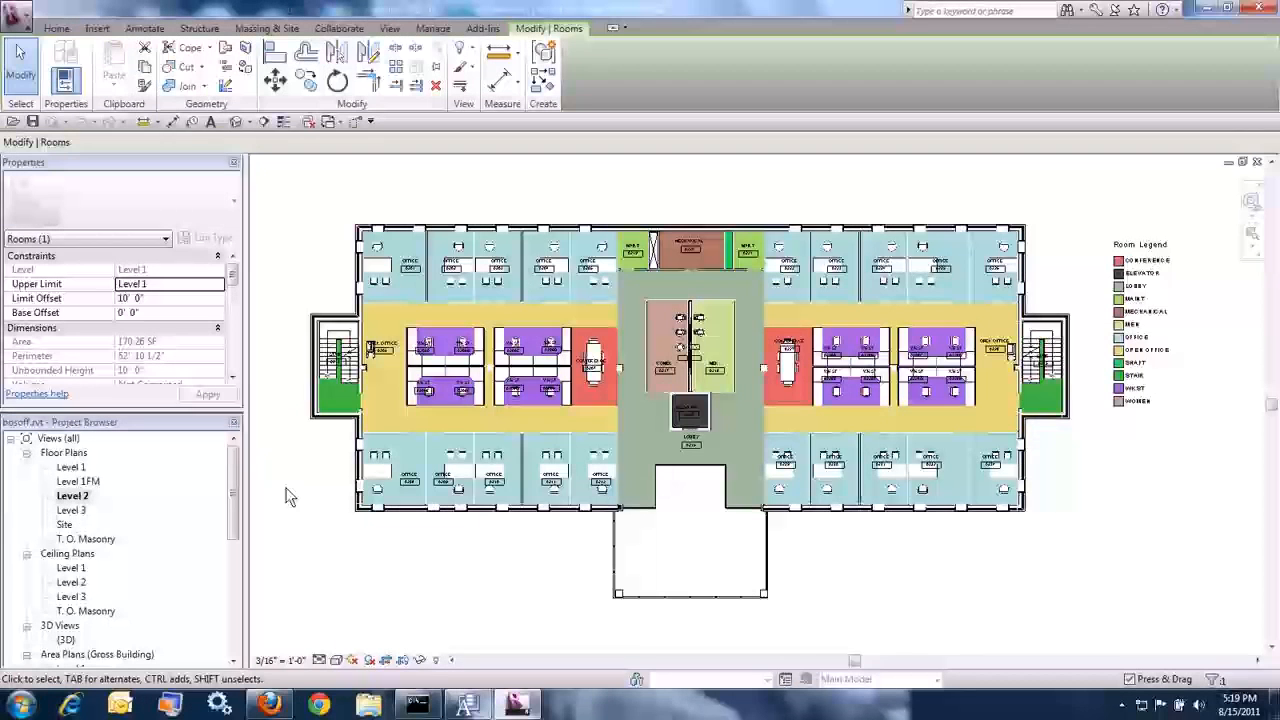
click(488, 30)
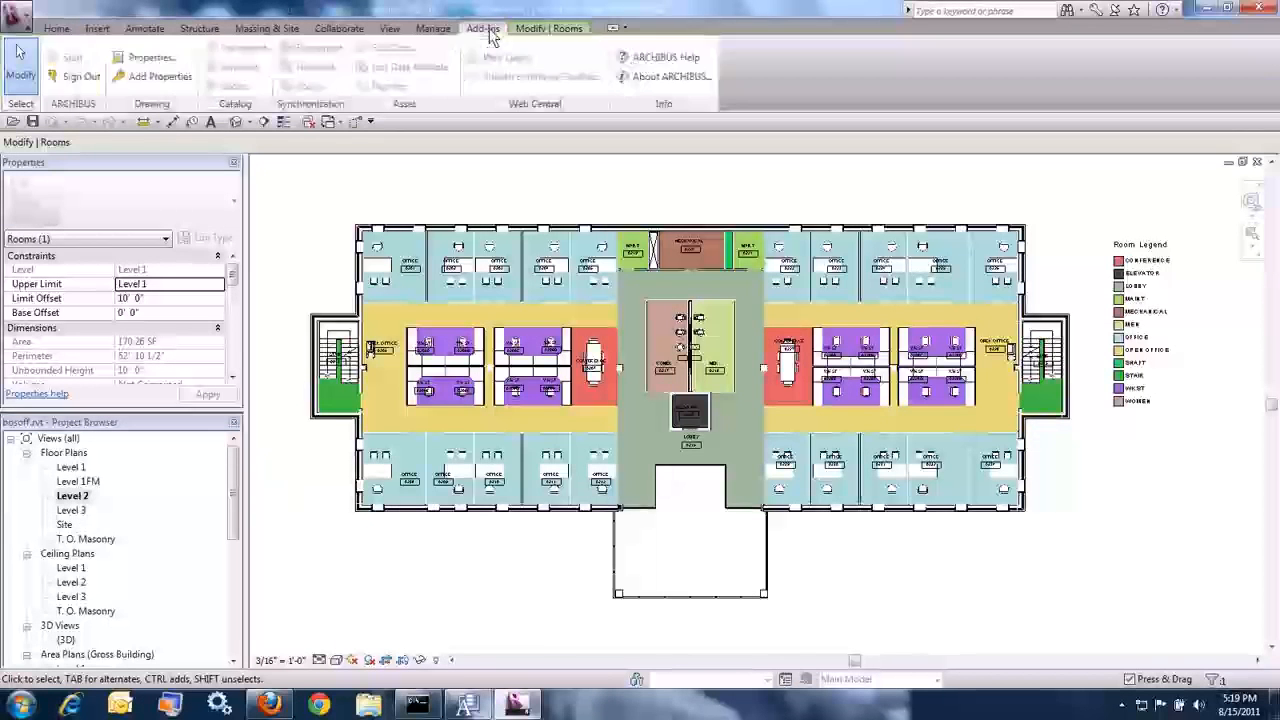
click(150, 57)
click(544, 321)
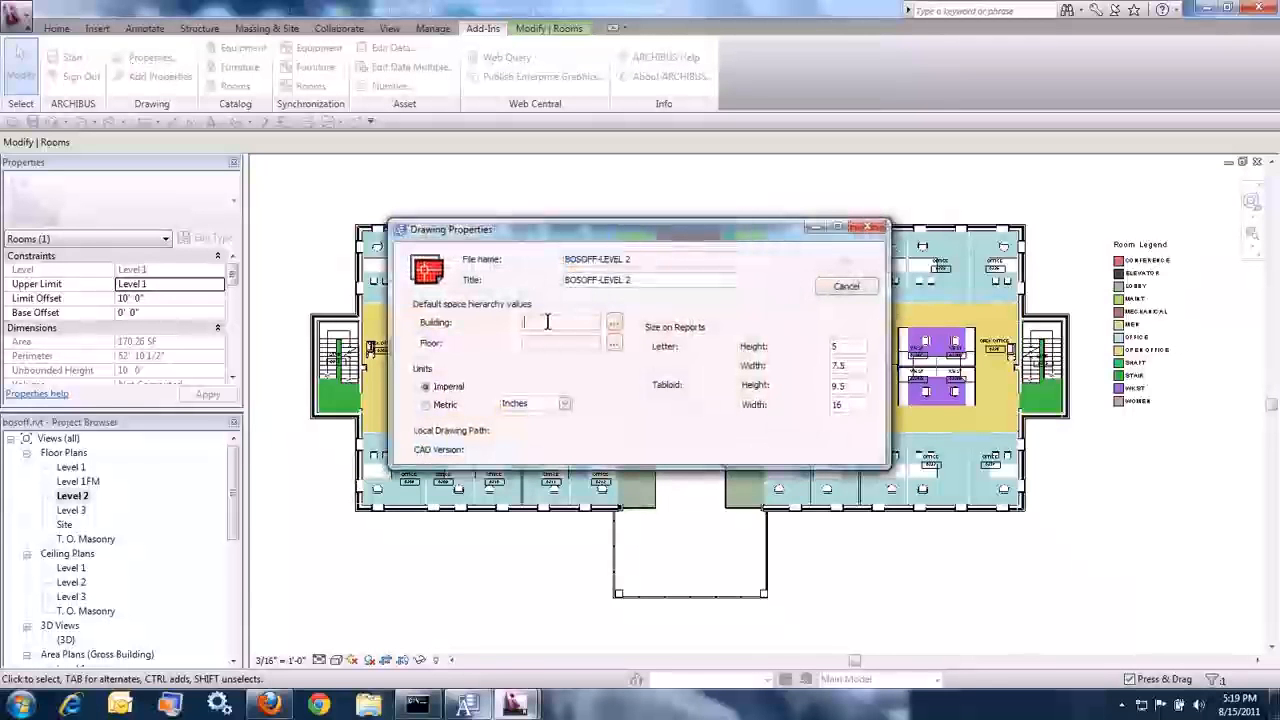
click(613, 324)
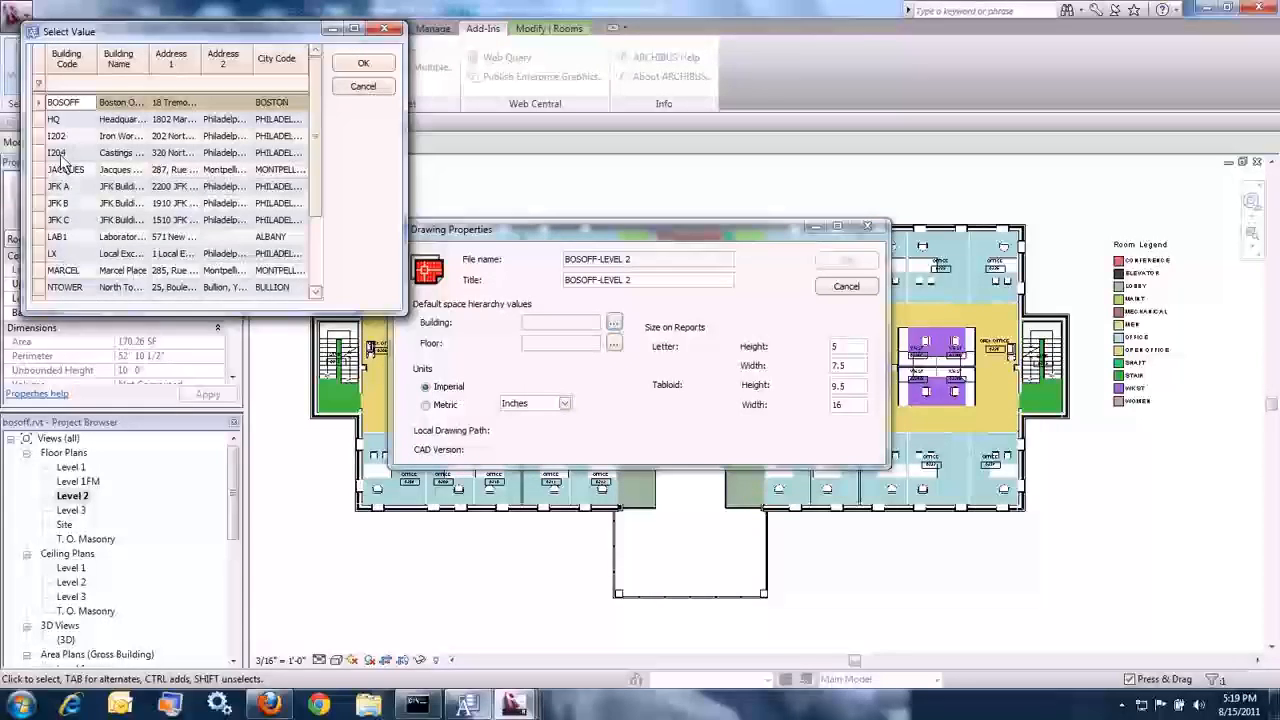
click(364, 88)
click(846, 286)
Return to the Level 1FM floor plan and examine the selected office's identity data and Afm_Rooms properties
double_click(90, 481)
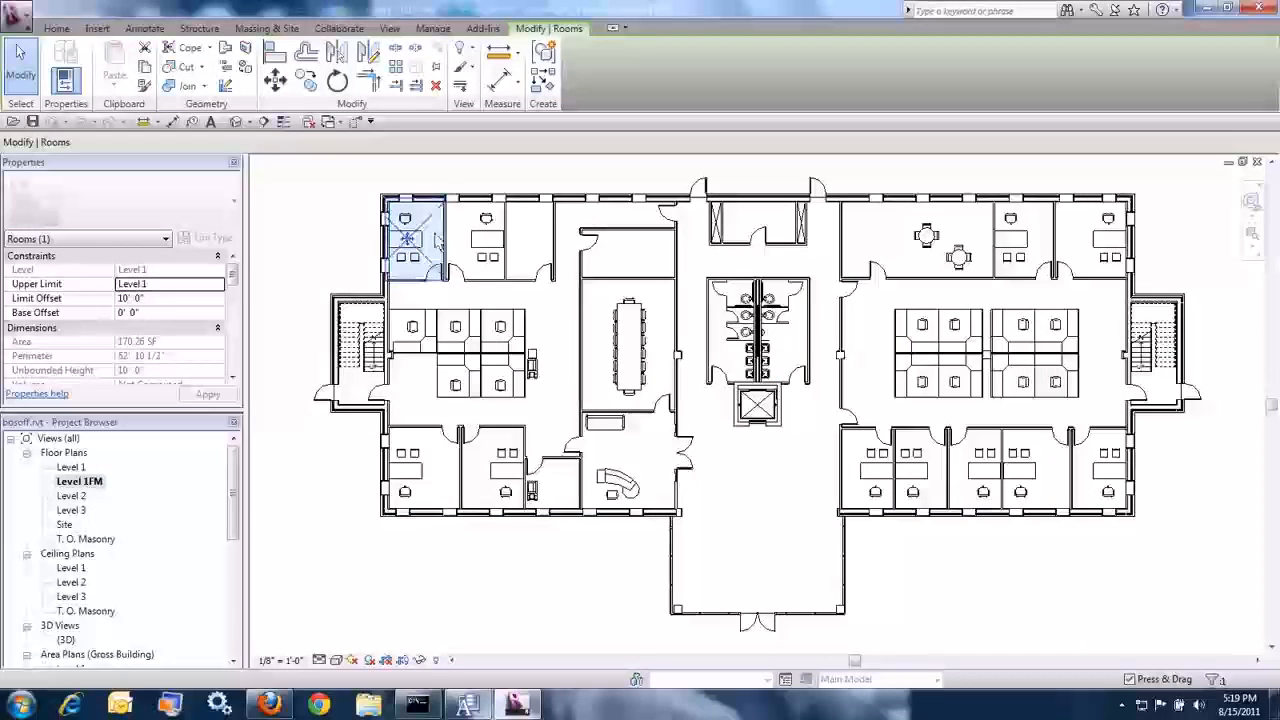
click(483, 28)
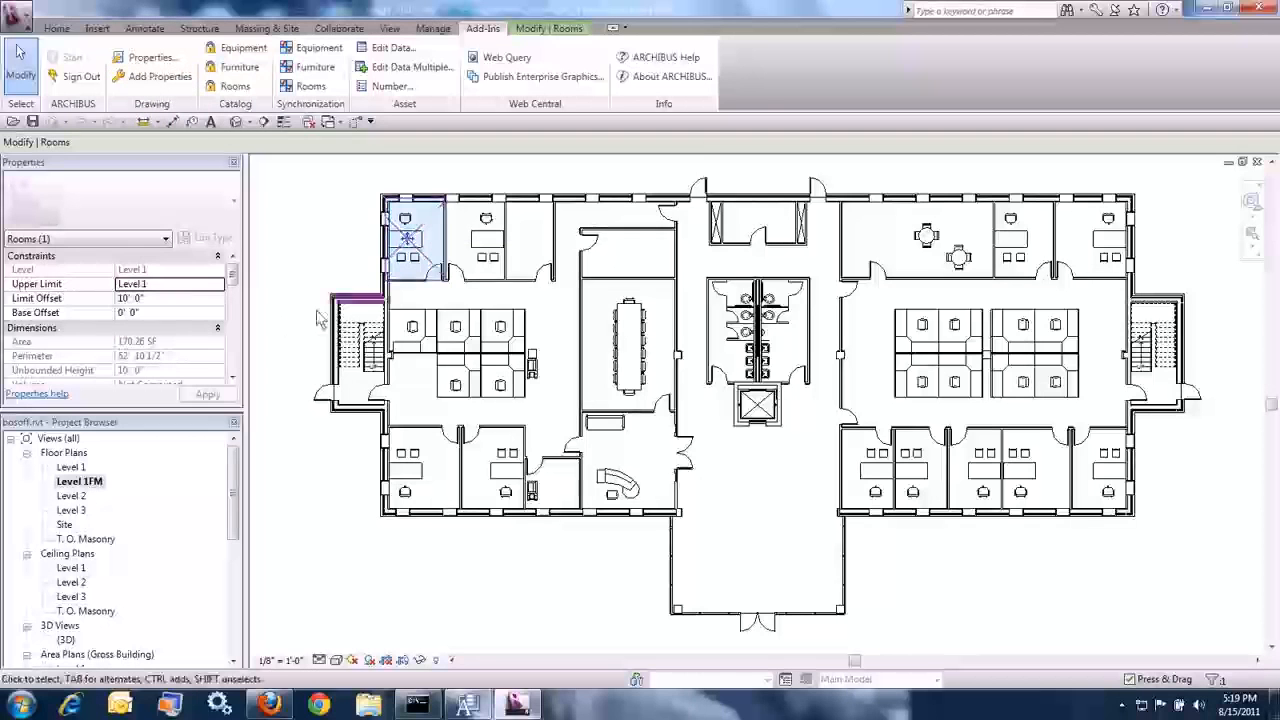
scroll(236, 366, down, 3)
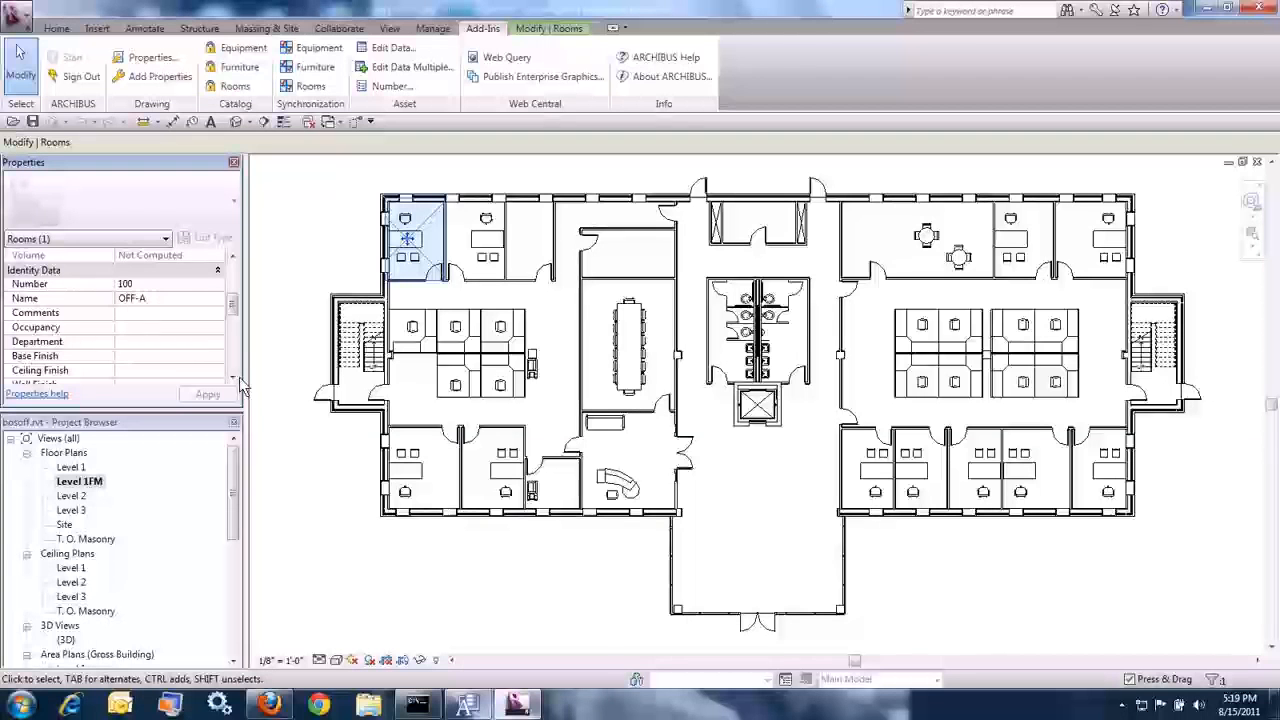
scroll(237, 378, down, 2)
scroll(237, 378, down, 5)
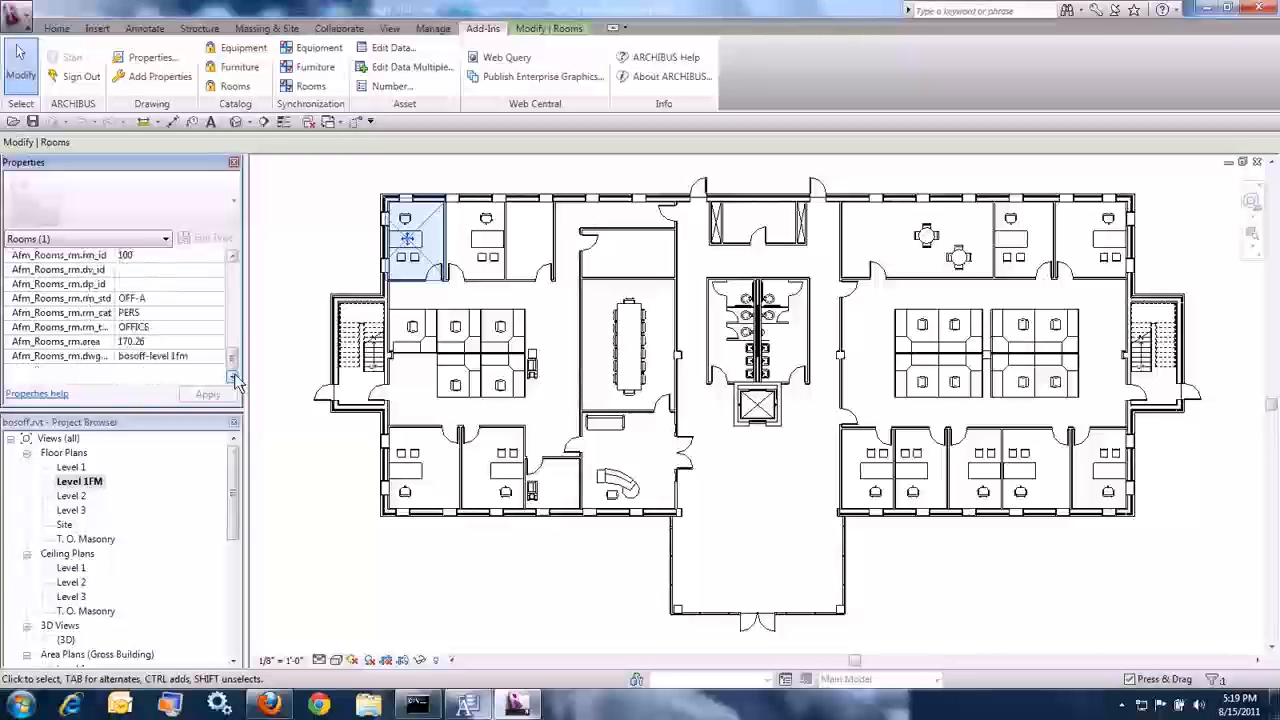
scroll(240, 272, up, 10)
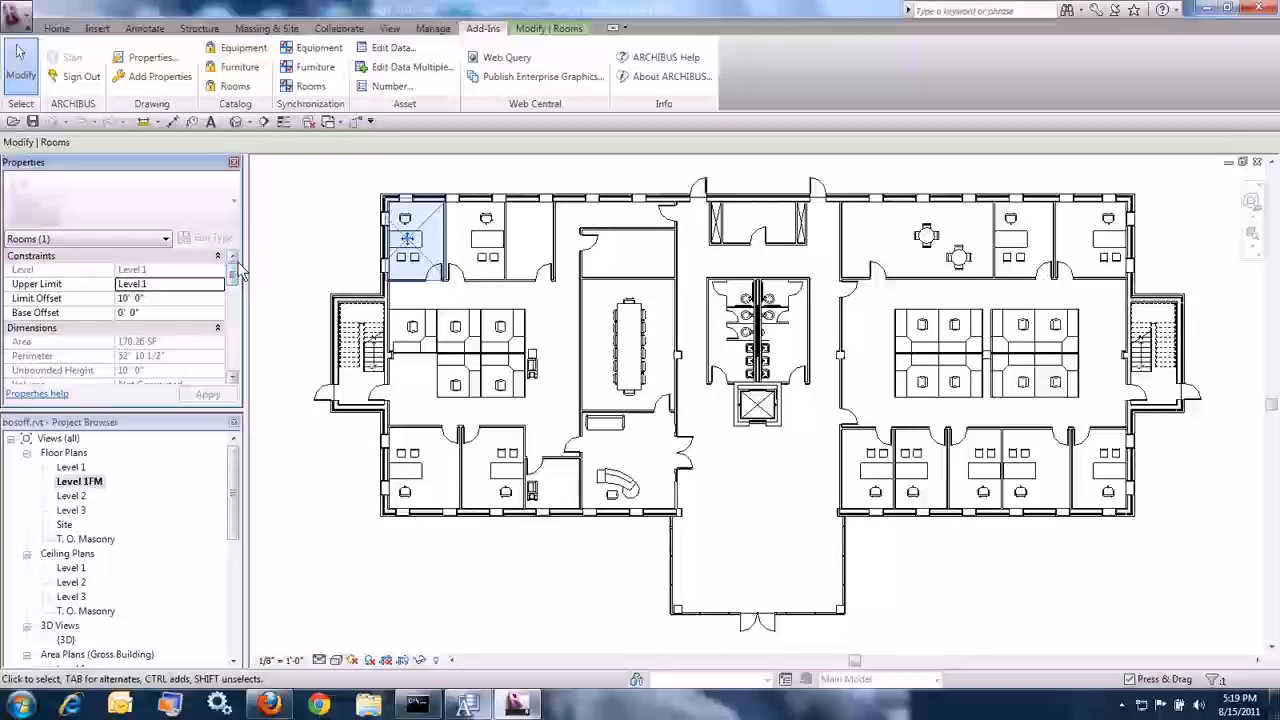
Synchronize the Level 1FM rooms, furniture and equipment with the ARCHIBUS database
click(311, 88)
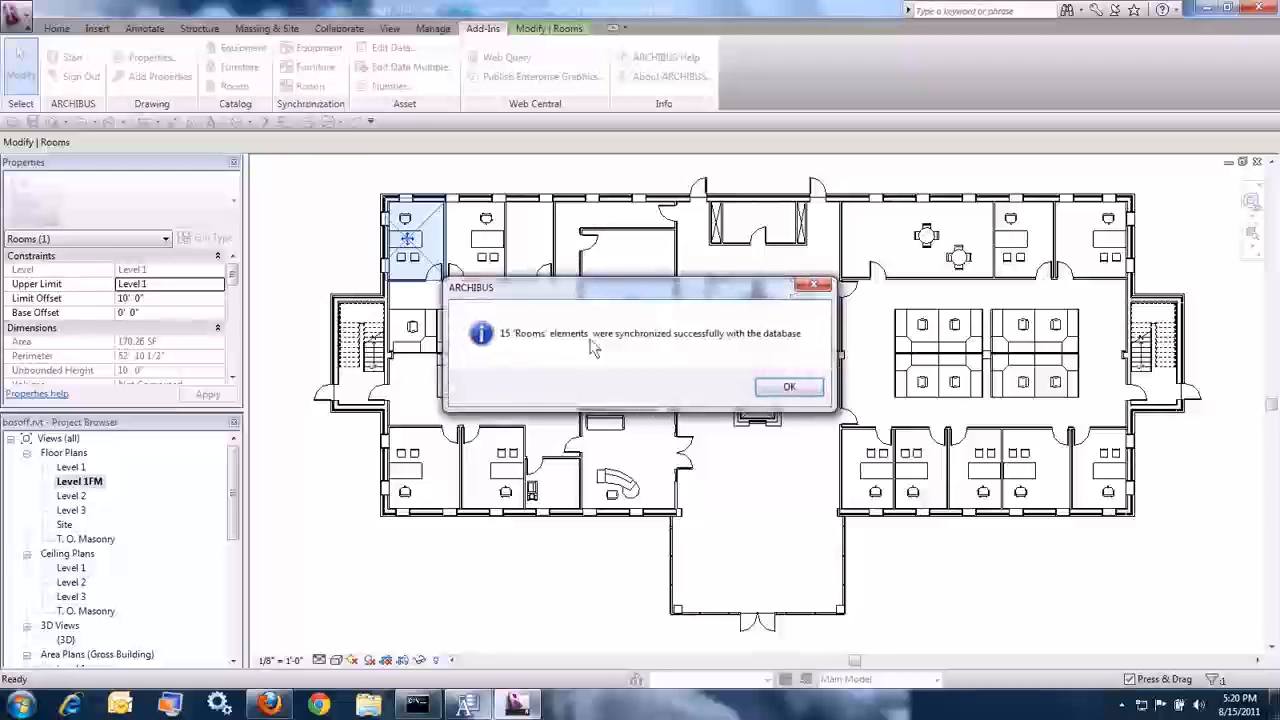
click(785, 387)
click(316, 68)
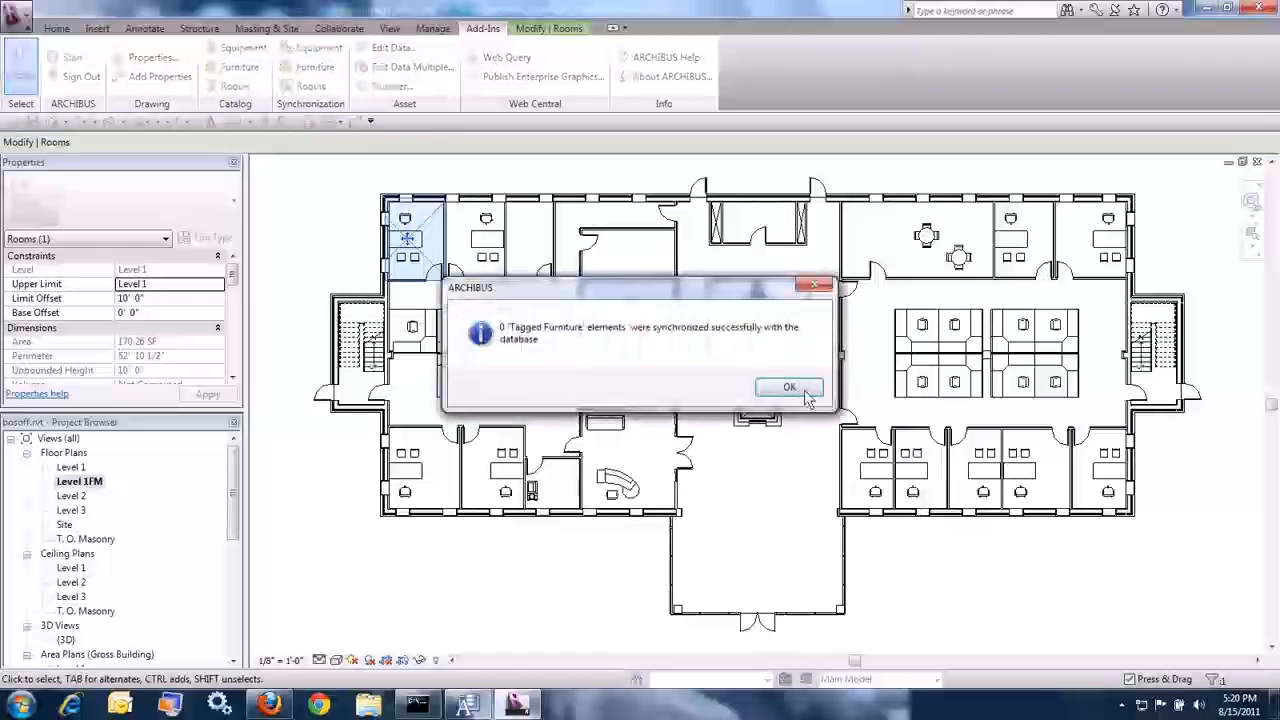
key(Return)
click(316, 50)
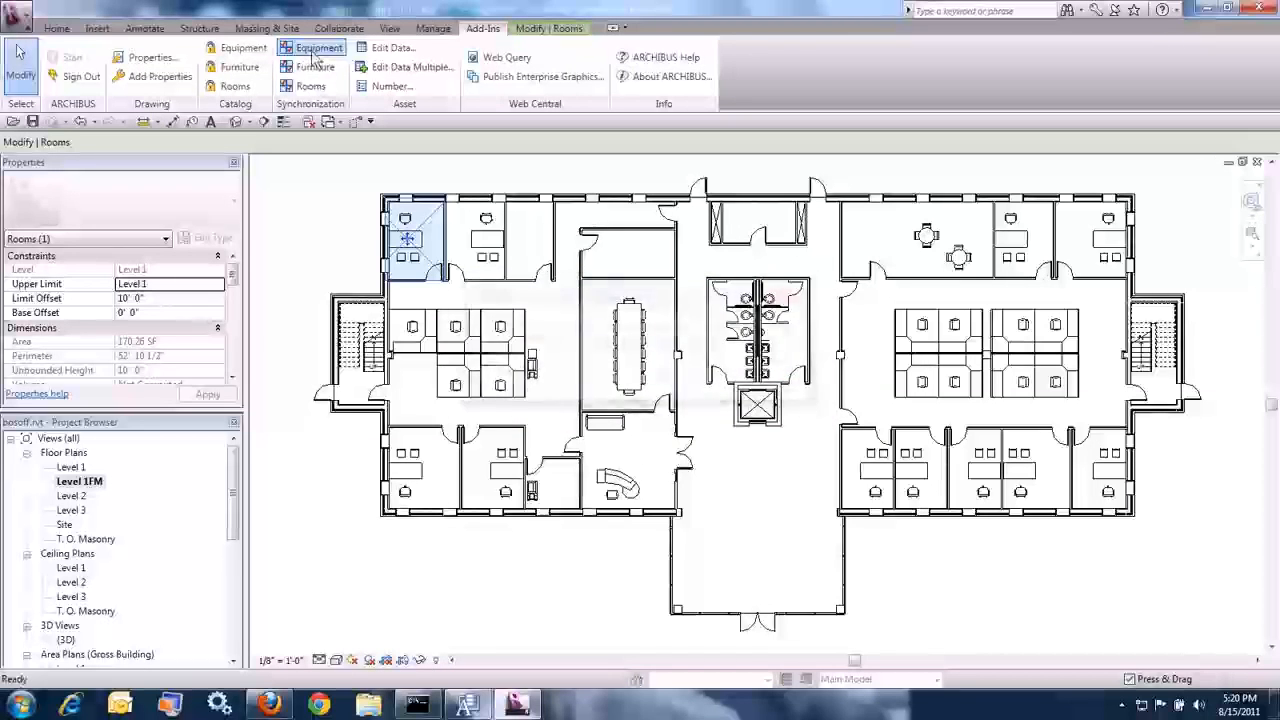
click(775, 389)
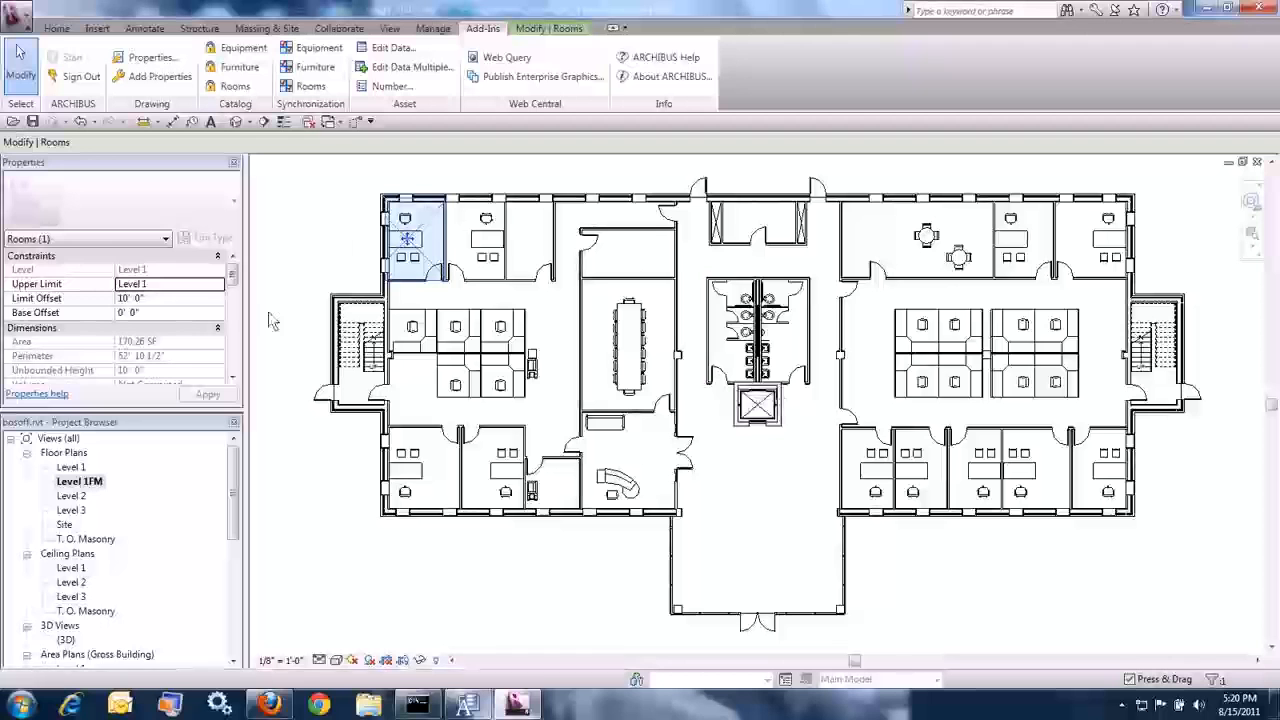
Check the selected office's Afm_Rooms properties again after the synchronization
scroll(236, 372, down, 5)
scroll(236, 372, down, 2)
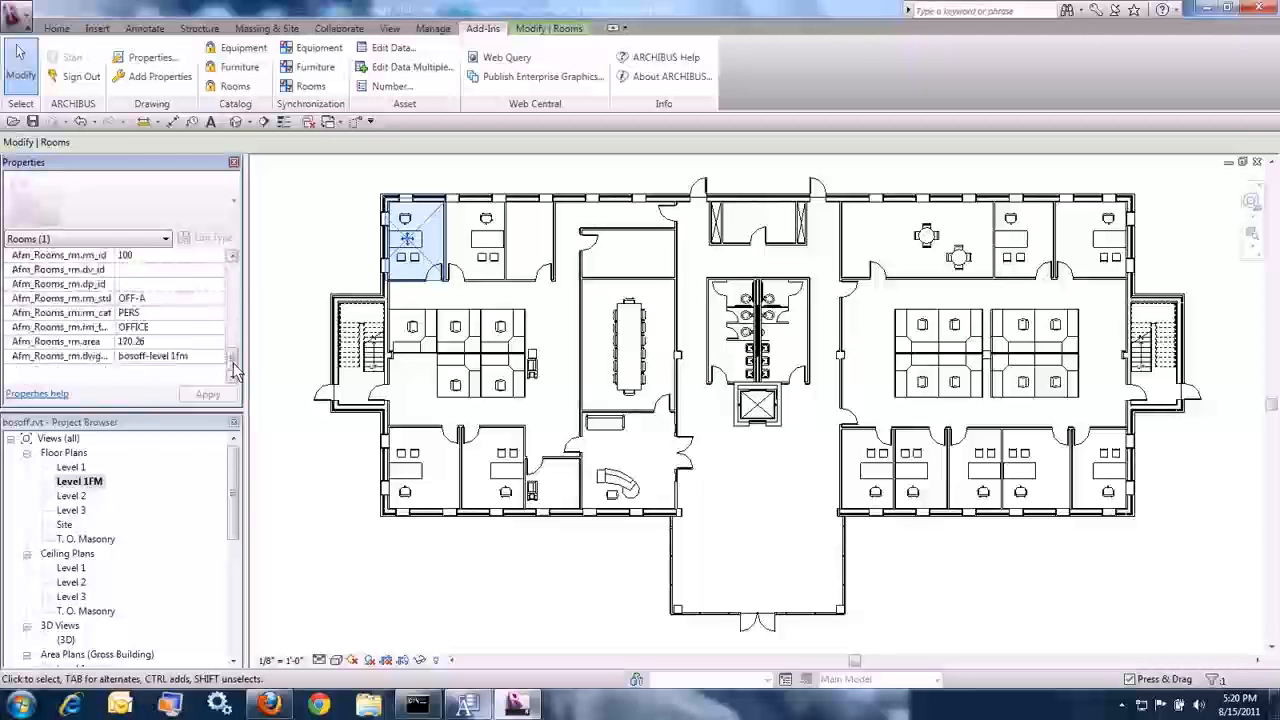
scroll(238, 276, up, 8)
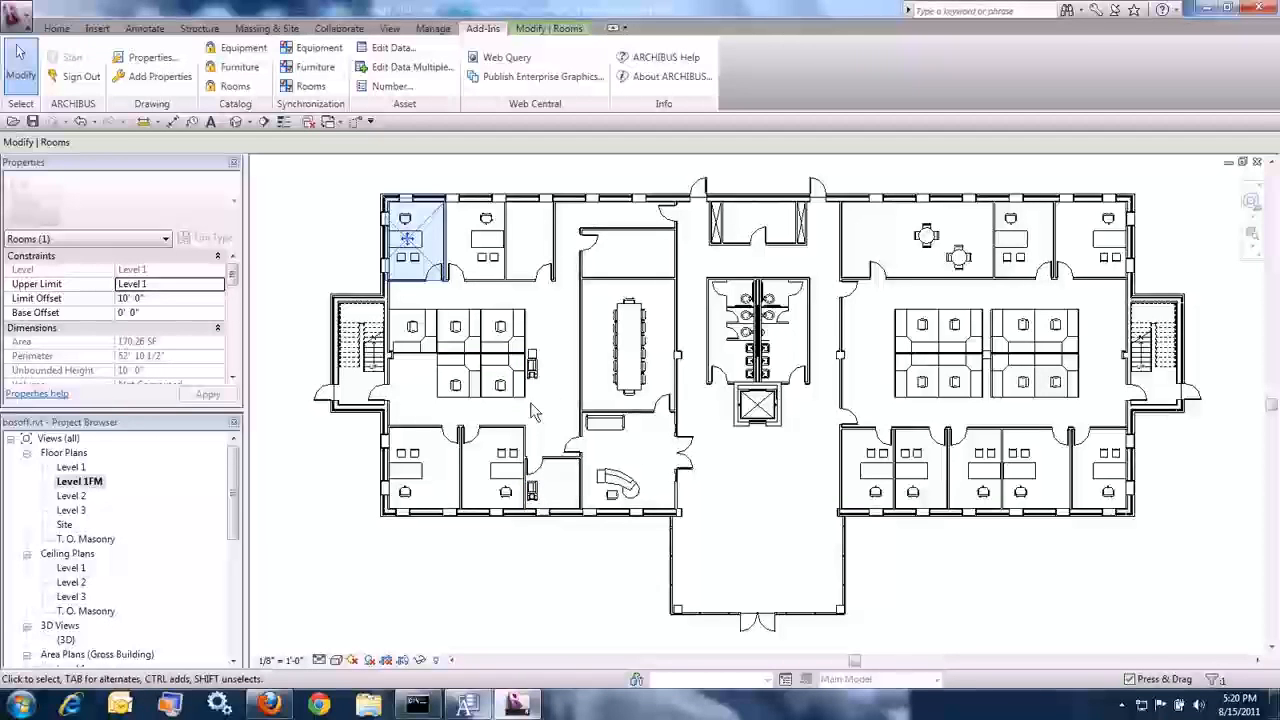
click(395, 49)
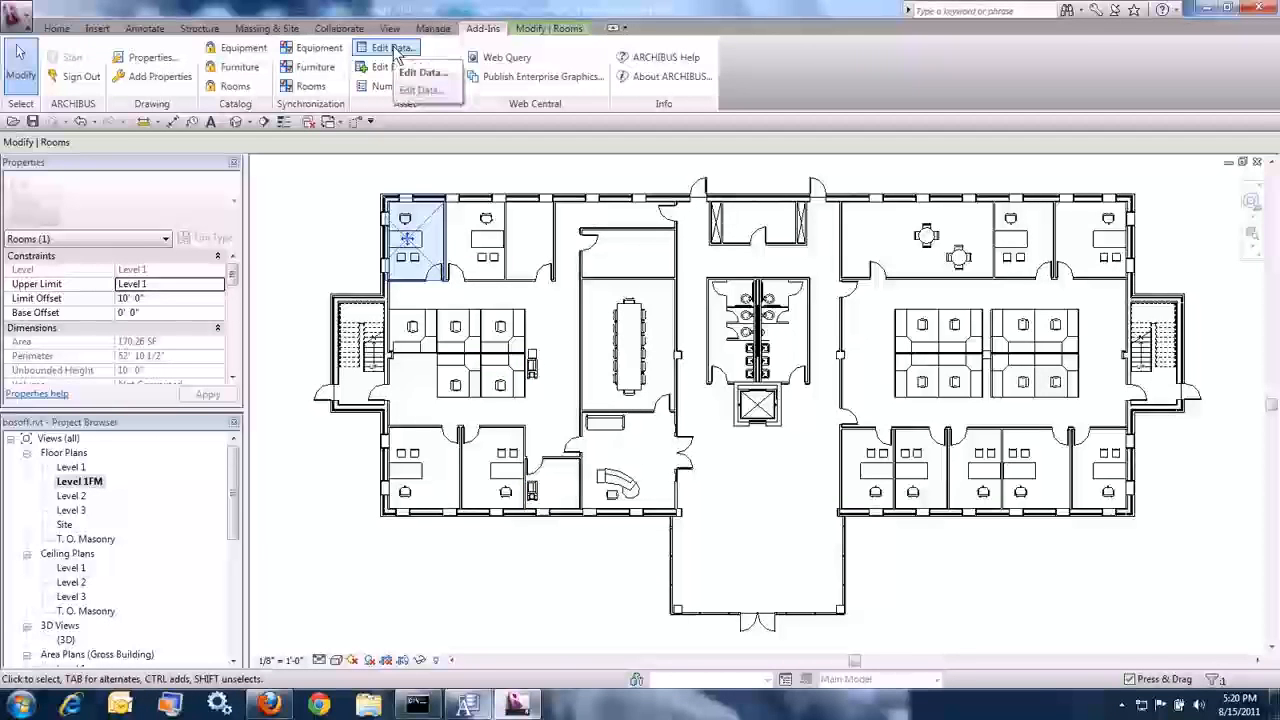
click(422, 72)
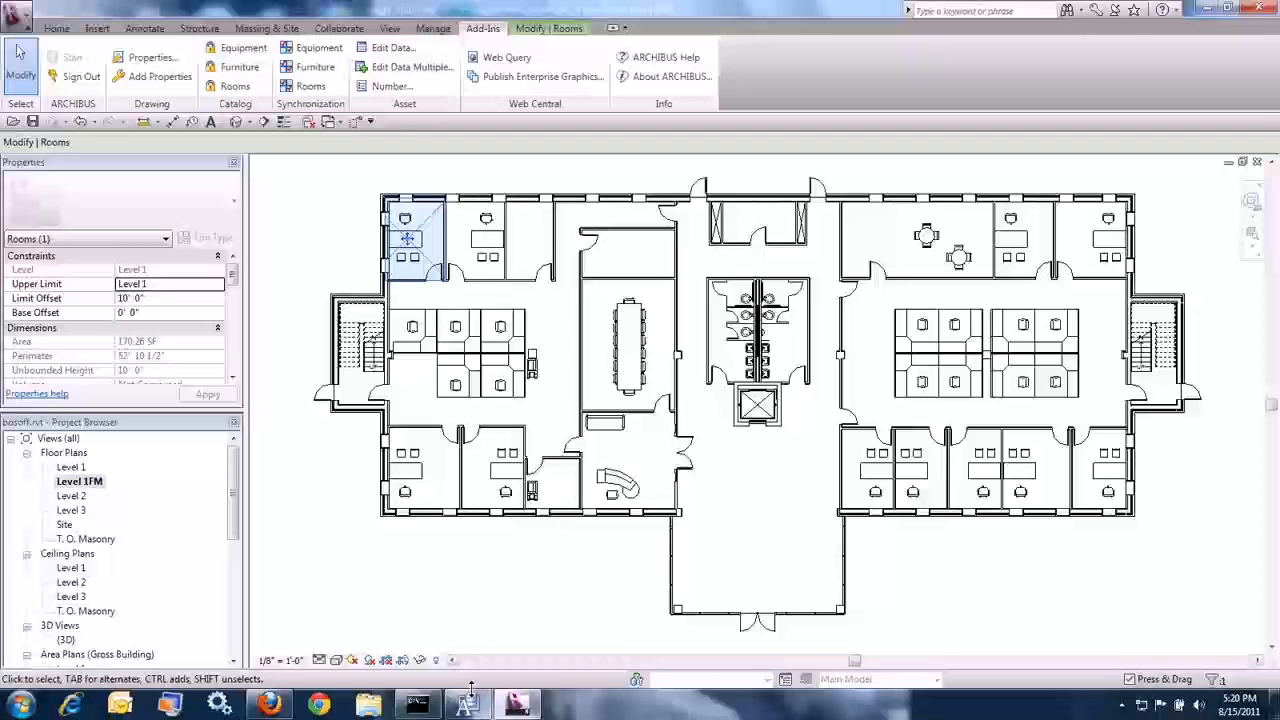
Switch to ARCHIBUS Smart Client, filter the view names by rm and open the Rooms table
click(468, 706)
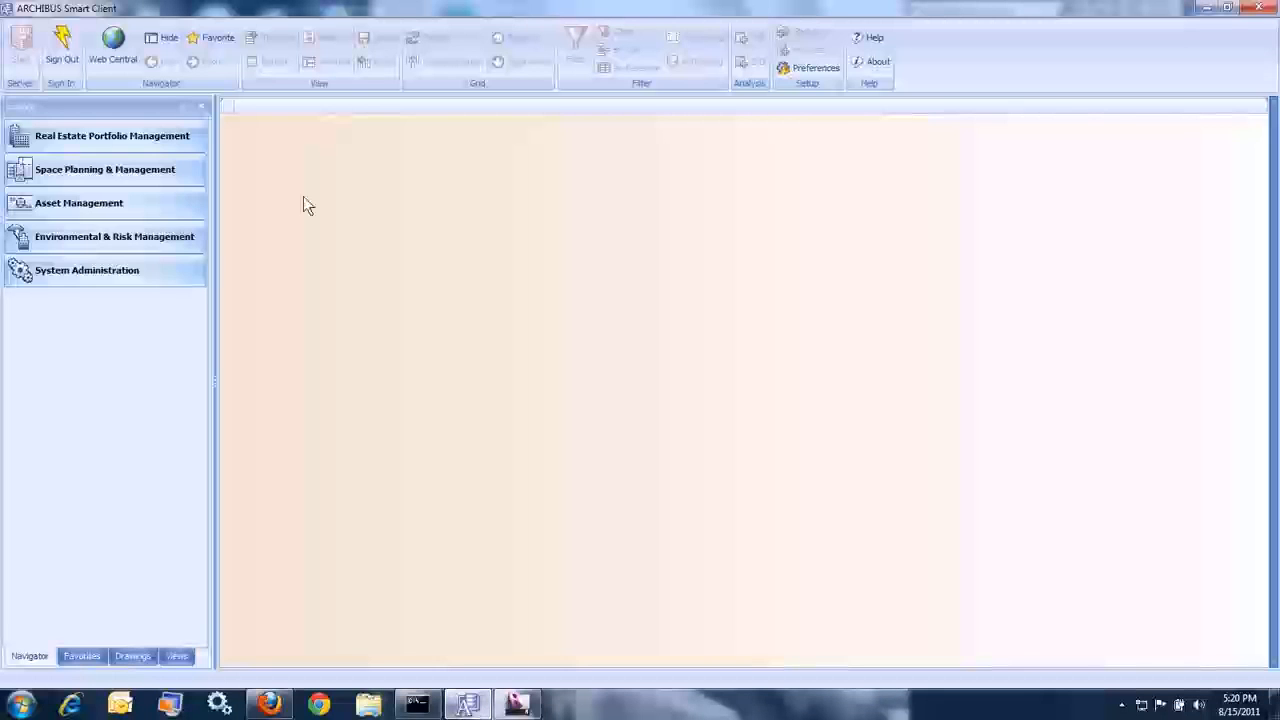
click(183, 656)
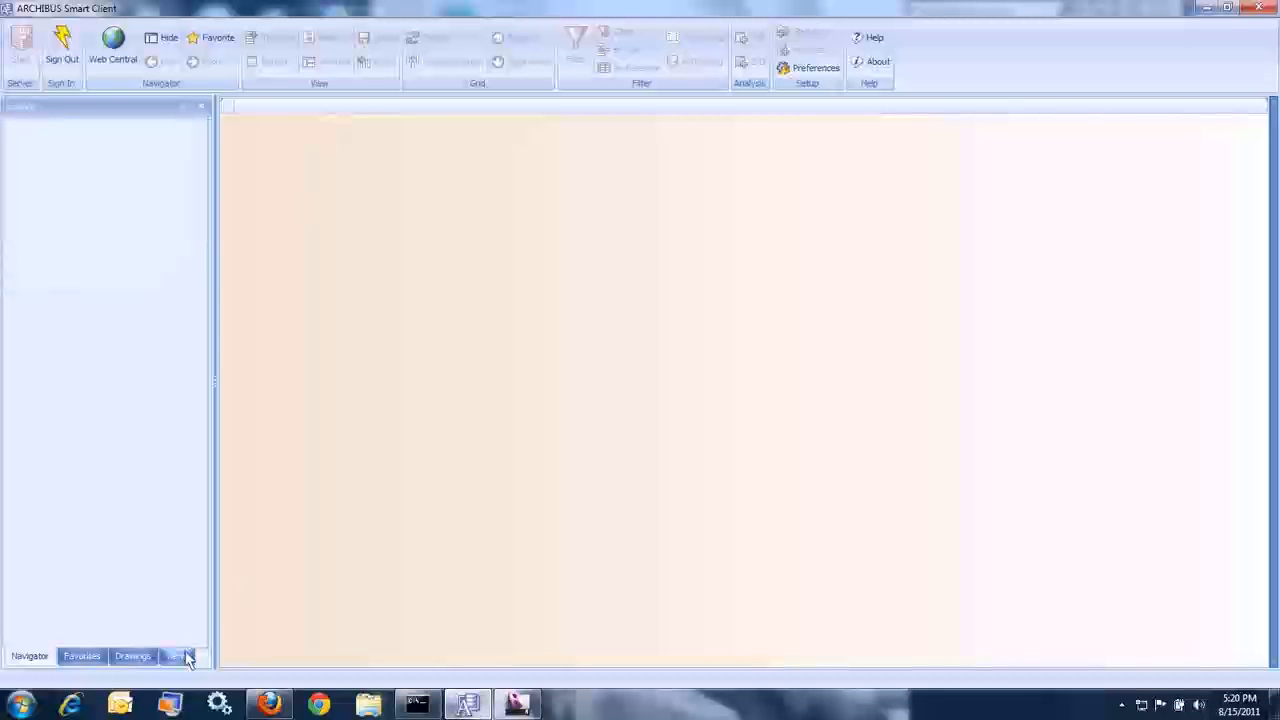
click(143, 169)
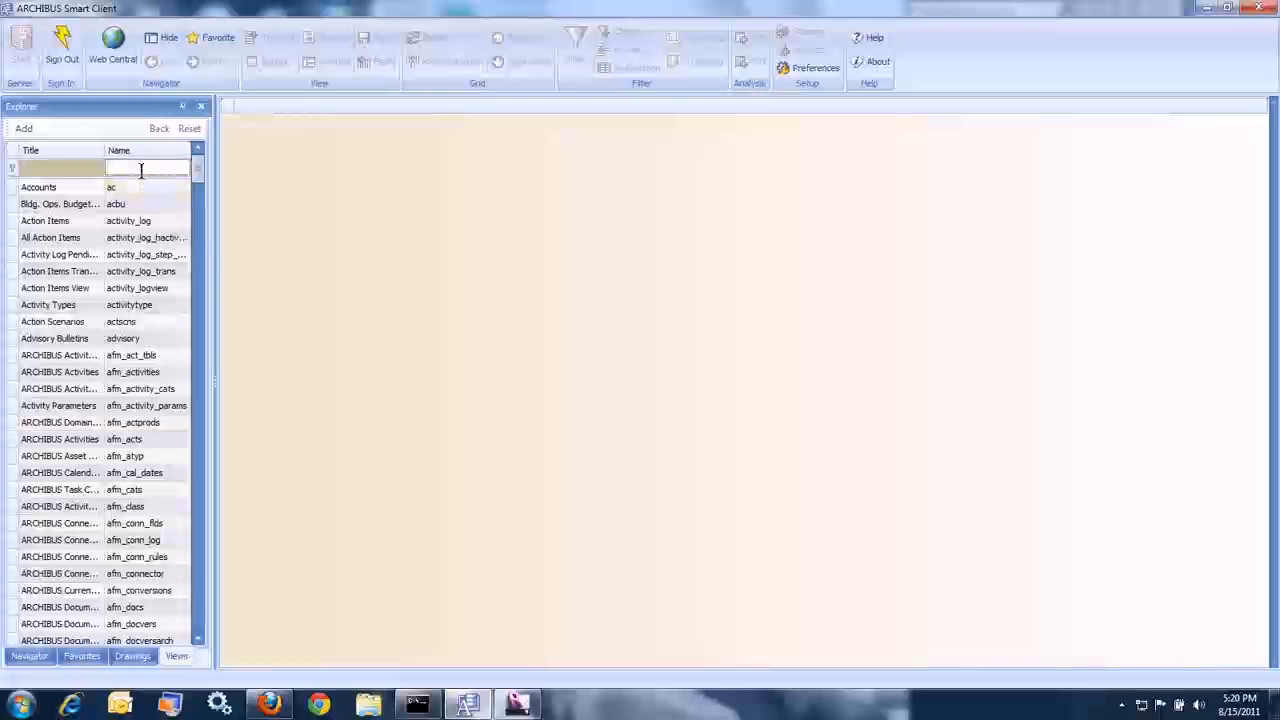
text(rm)
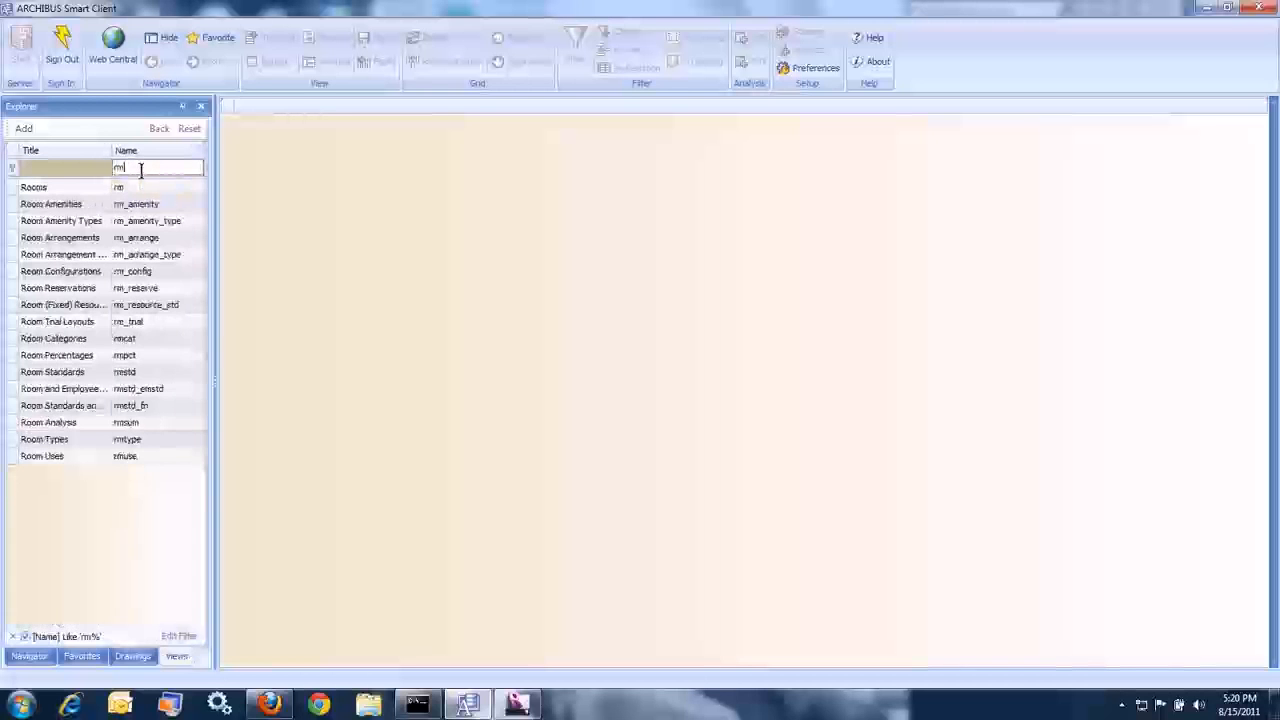
click(76, 188)
double_click(76, 188)
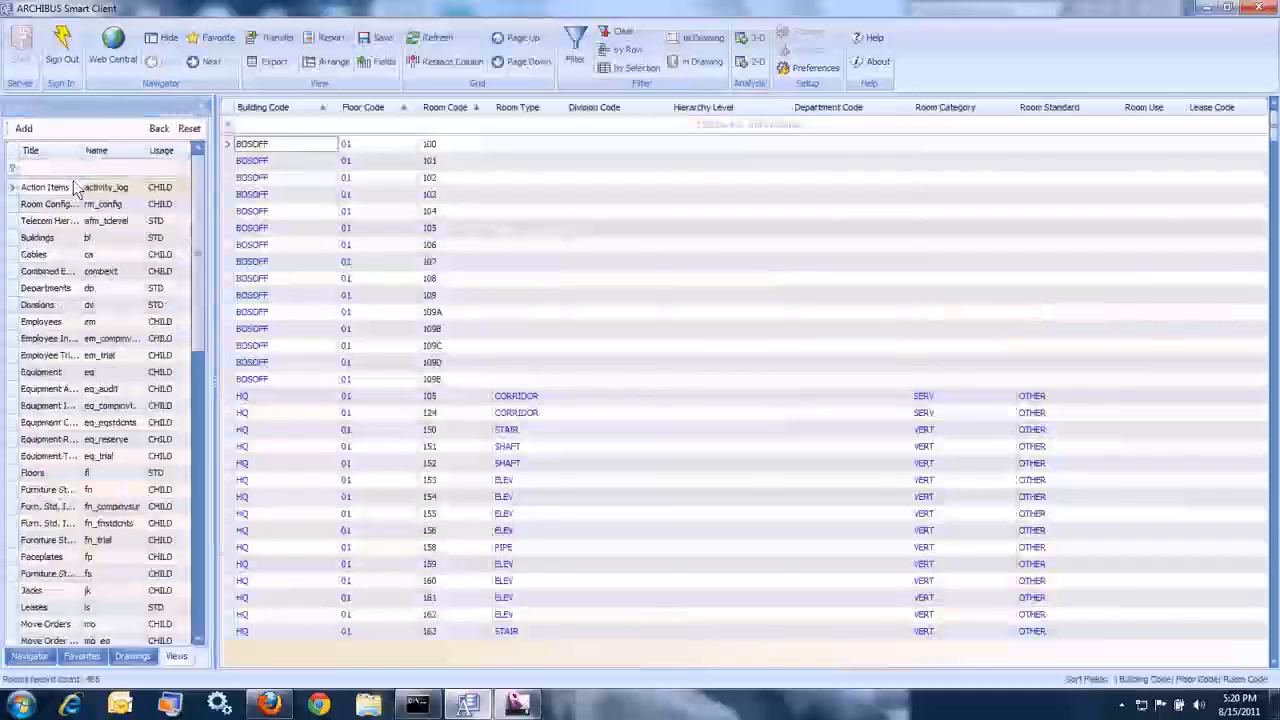
Filter the rooms to building code BOSOFF and move Room Standard and Room Category before Room Type, Department Code and Room Use before Hierarchy Level
click(333, 106)
click(341, 142)
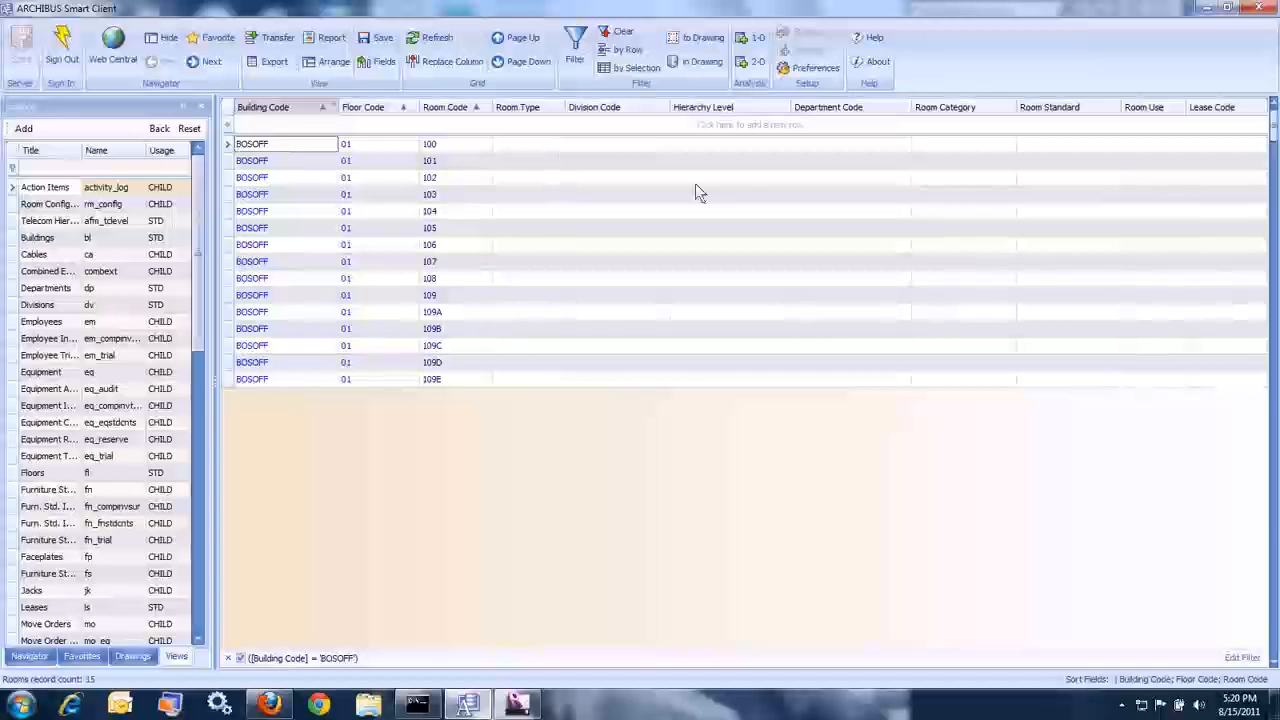
drag(1100, 112, 500, 110)
drag(1045, 110, 626, 129)
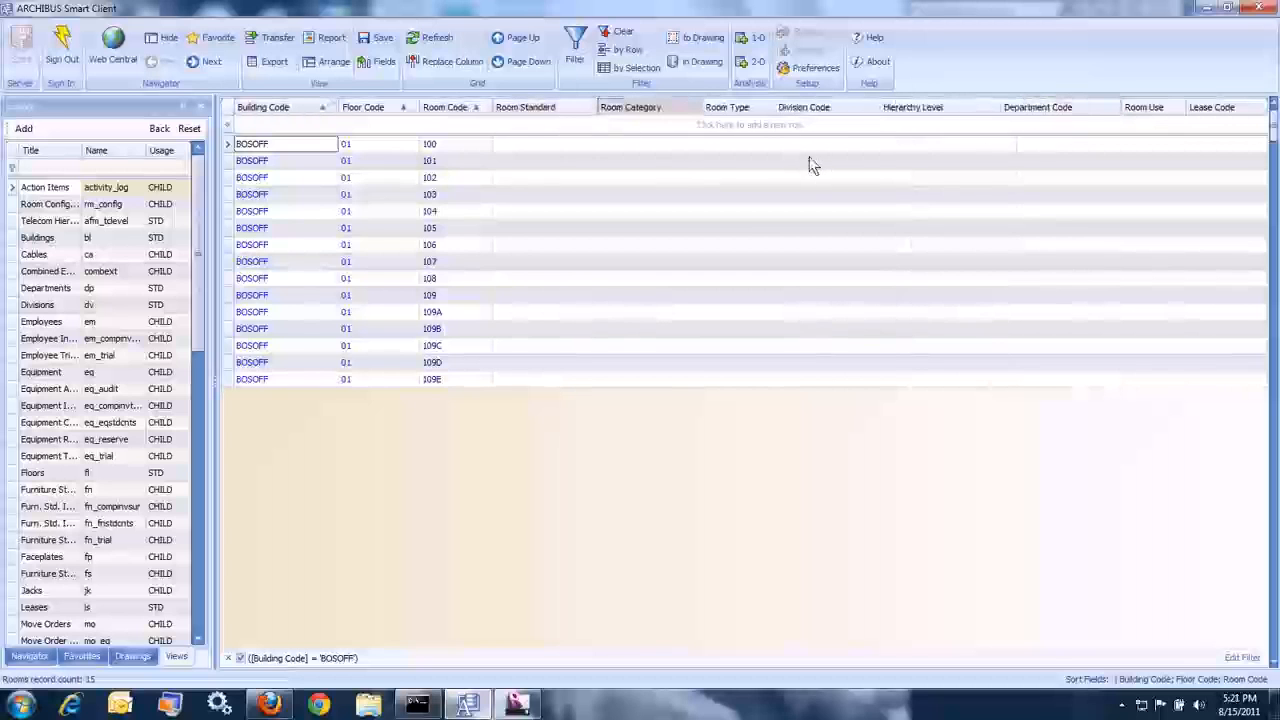
drag(1057, 113, 885, 110)
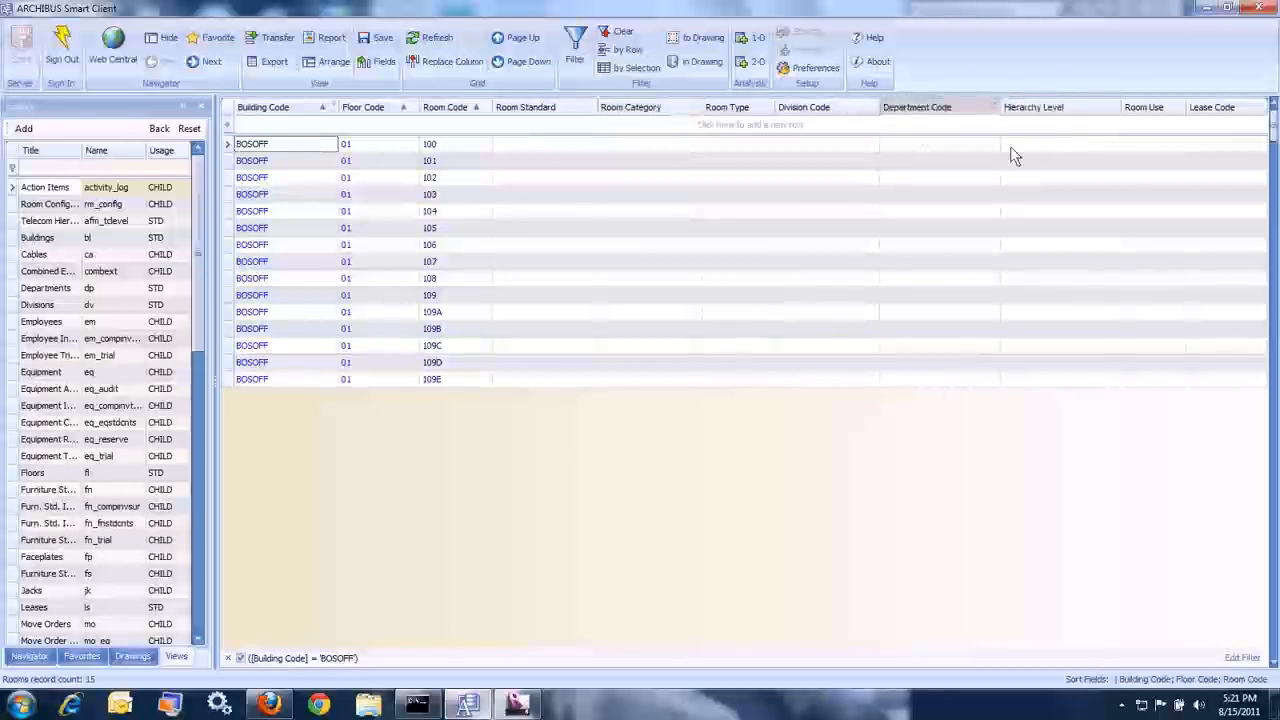
drag(1169, 106, 1014, 122)
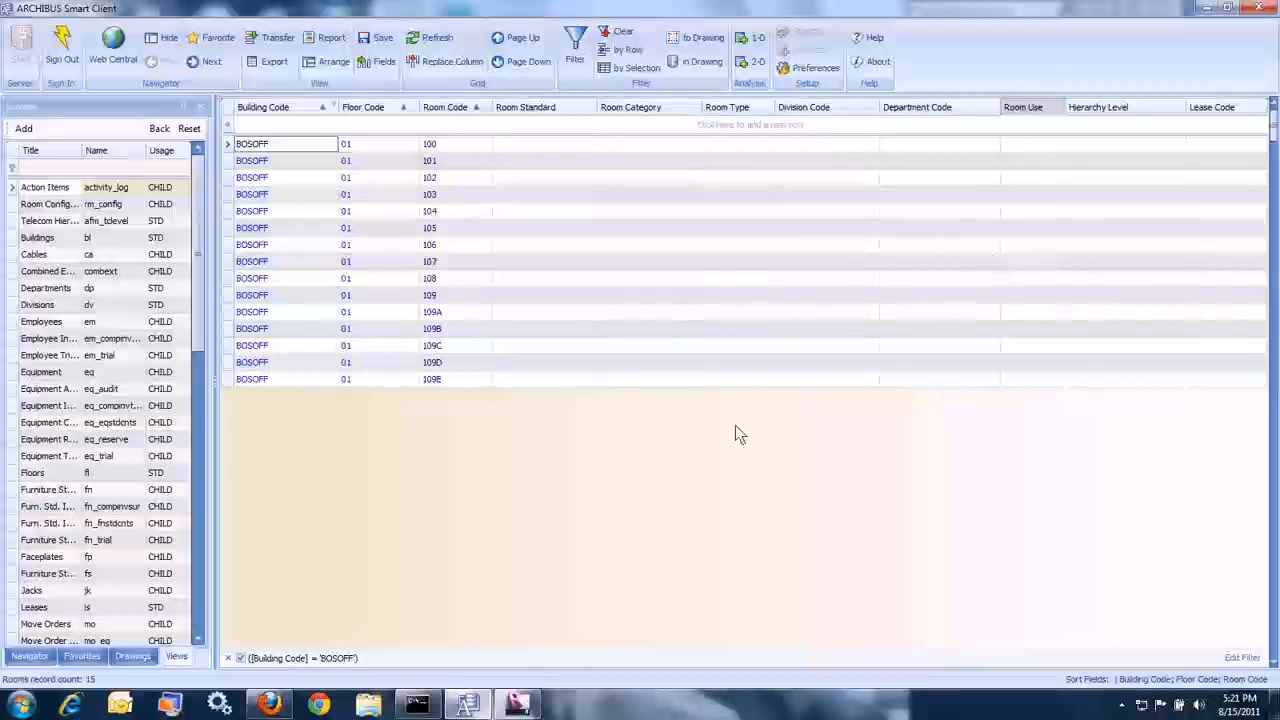
Switch to Revit, select the two upper-left and two lower-left enclosed offices in the plan and open their shared room data for editing
click(516, 702)
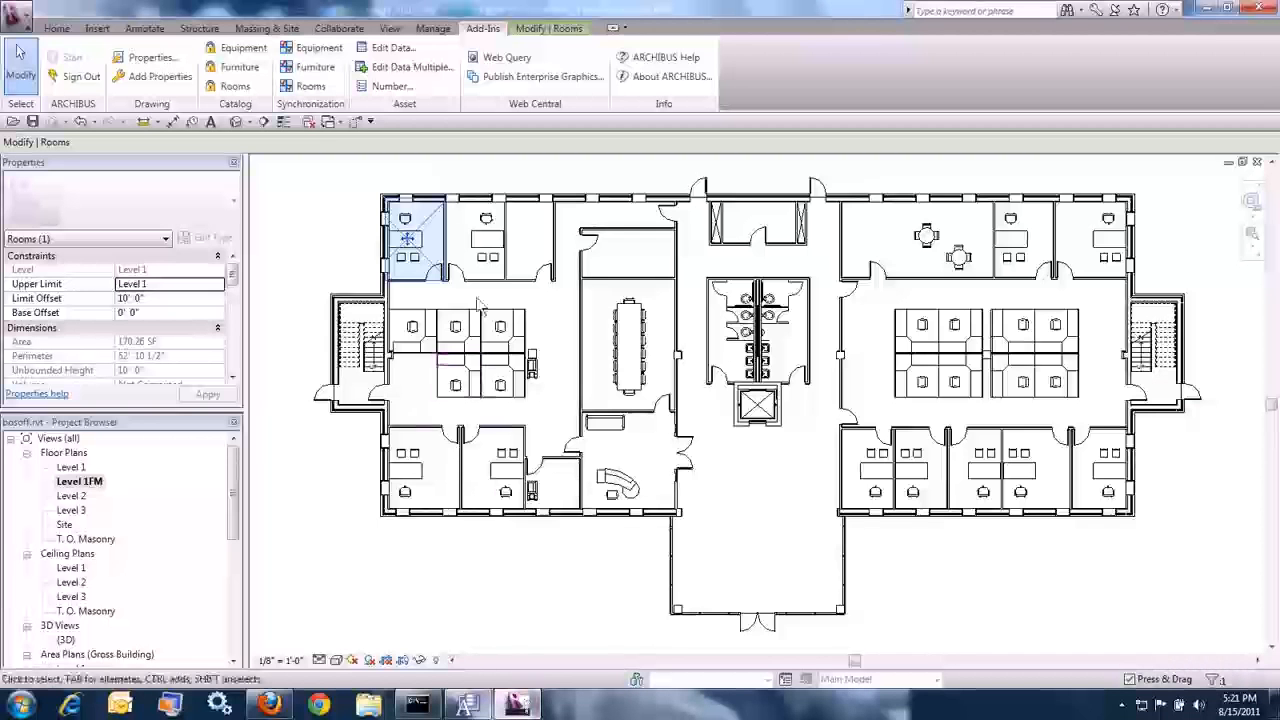
click(396, 50)
click(421, 75)
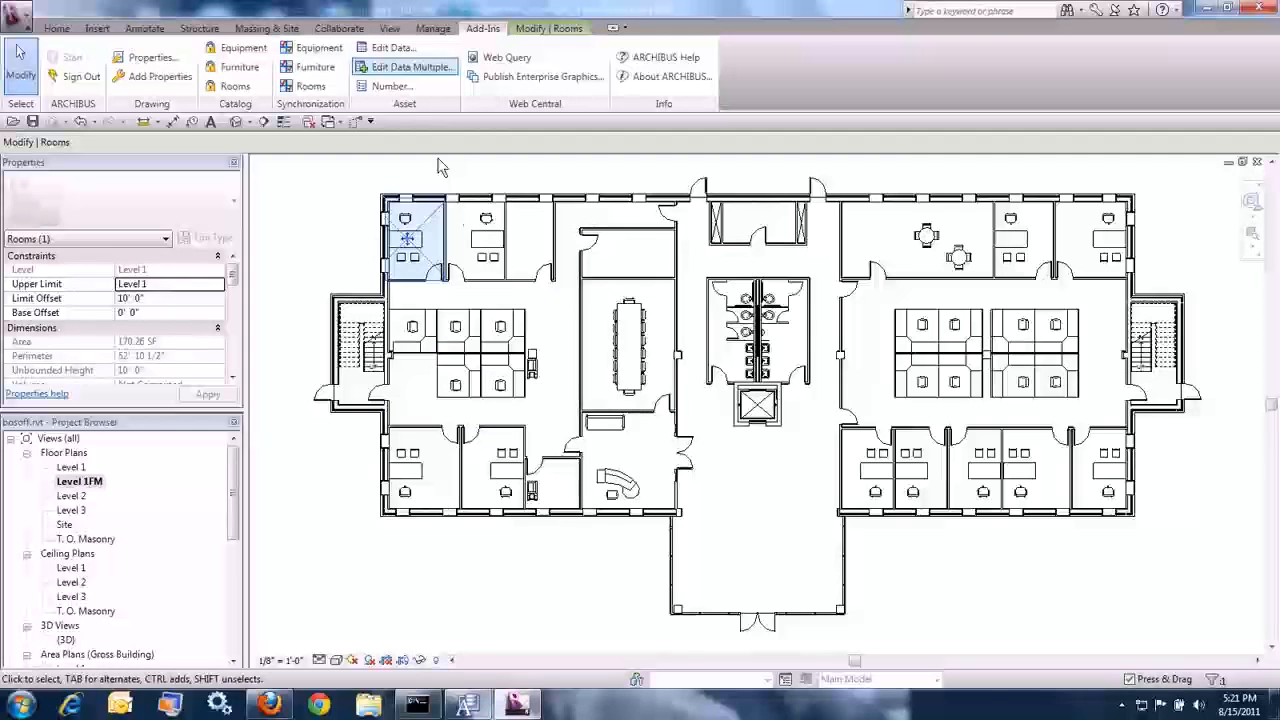
ctrl+click(461, 234)
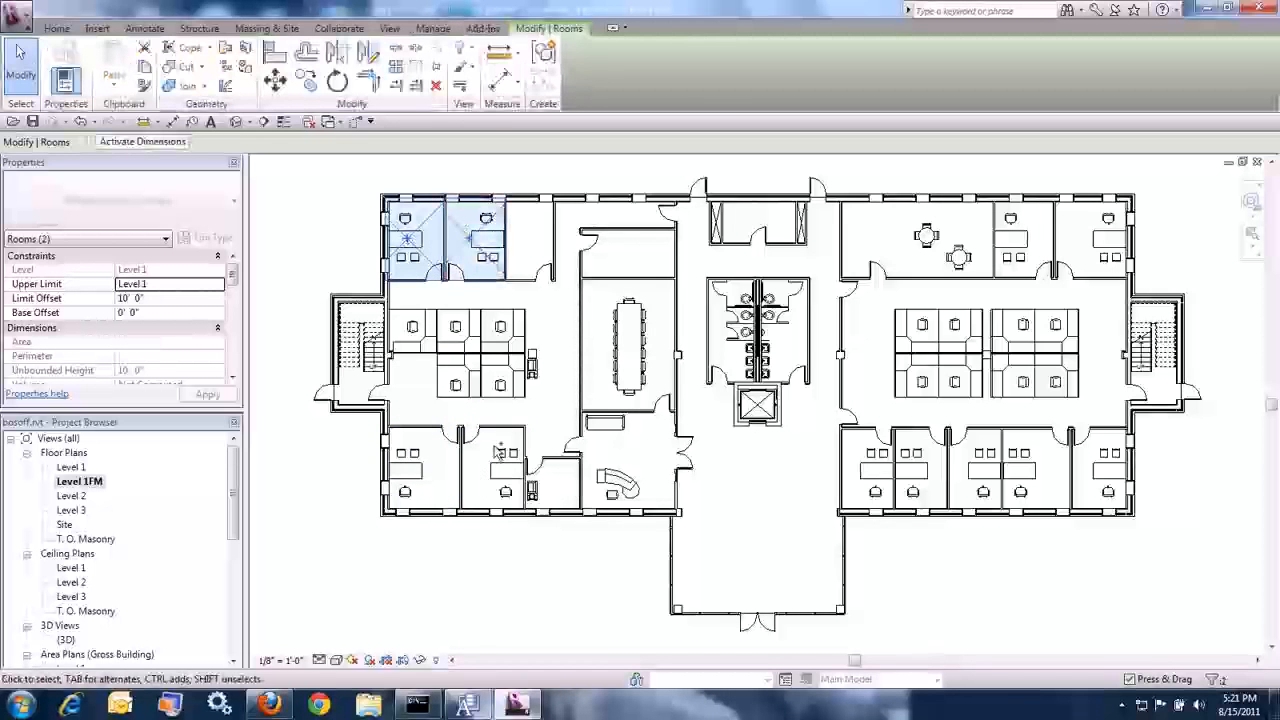
ctrl+click(492, 462)
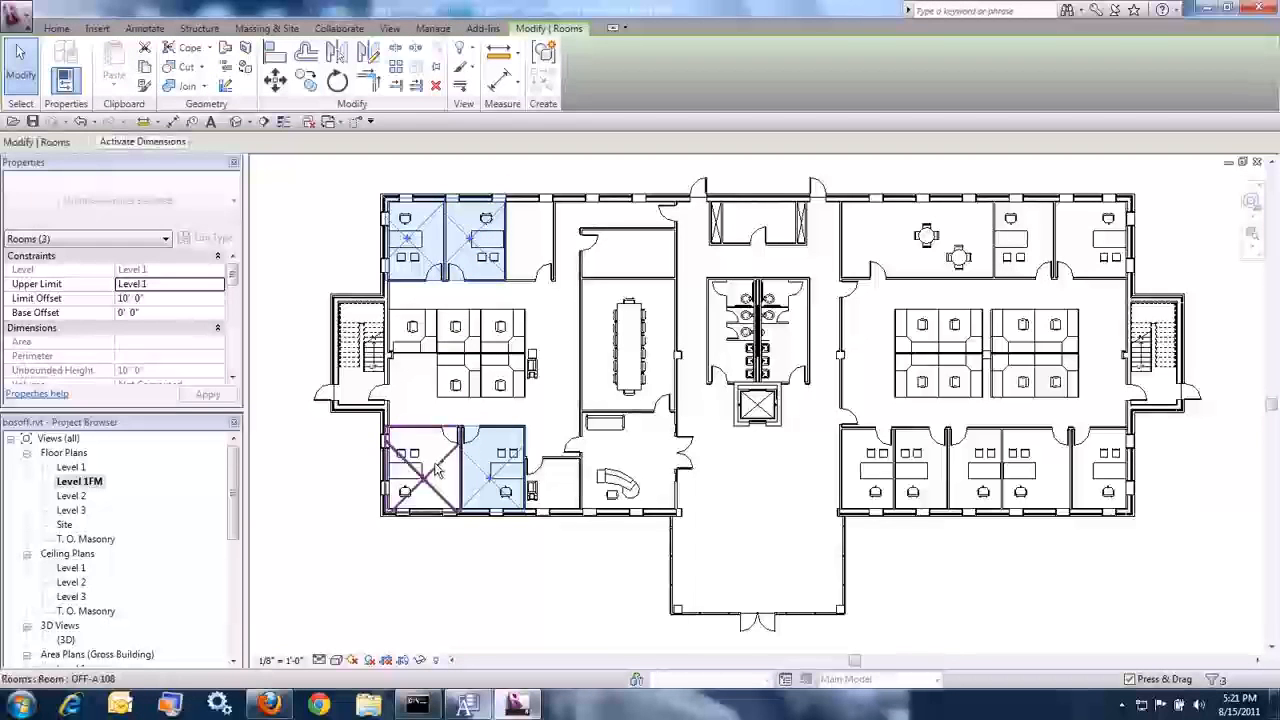
ctrl+click(435, 470)
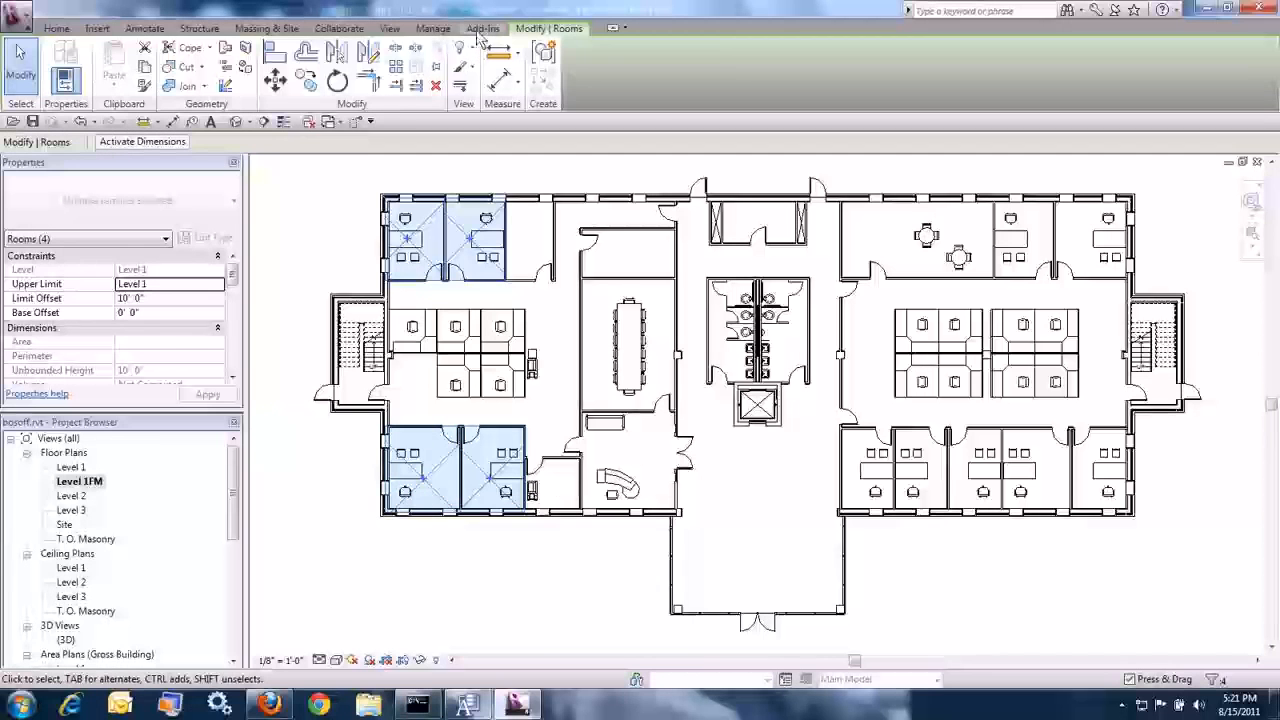
click(483, 28)
click(410, 67)
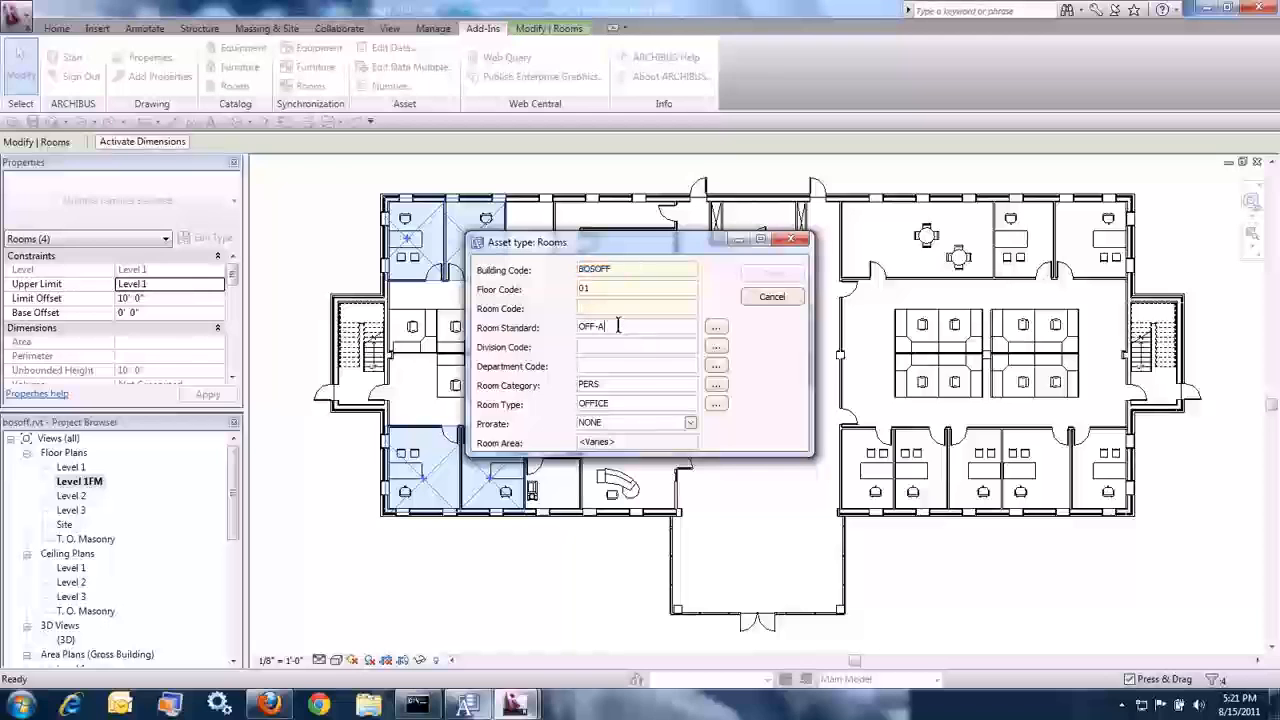
Assign Room Standard OFF-A, Room Category PERS and Room Type OFFICE to the four selected offices and save
click(626, 383)
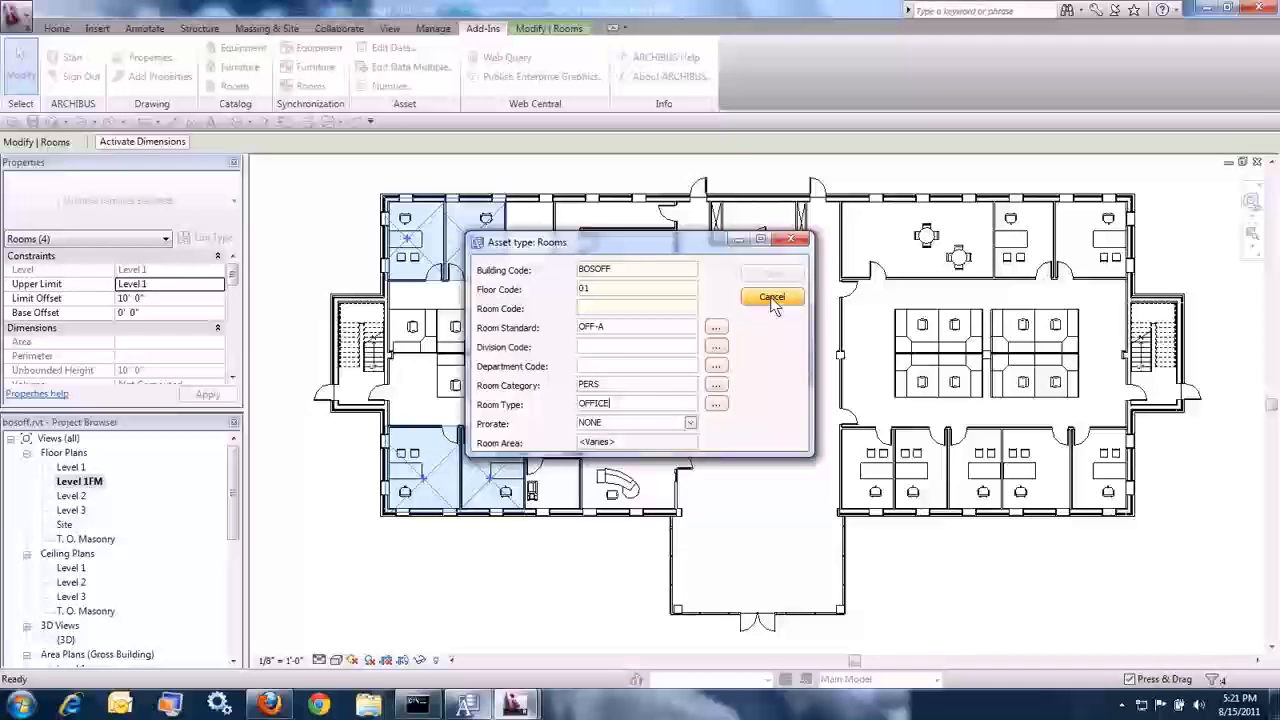
click(716, 327)
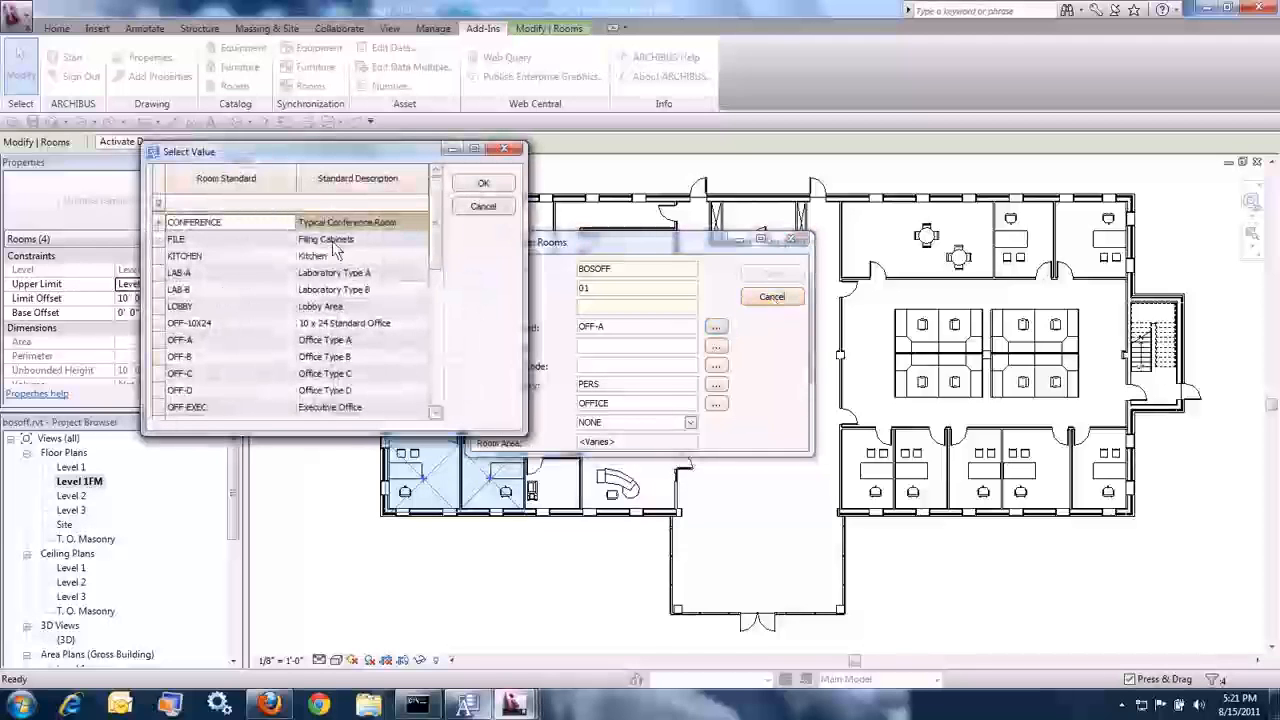
double_click(345, 340)
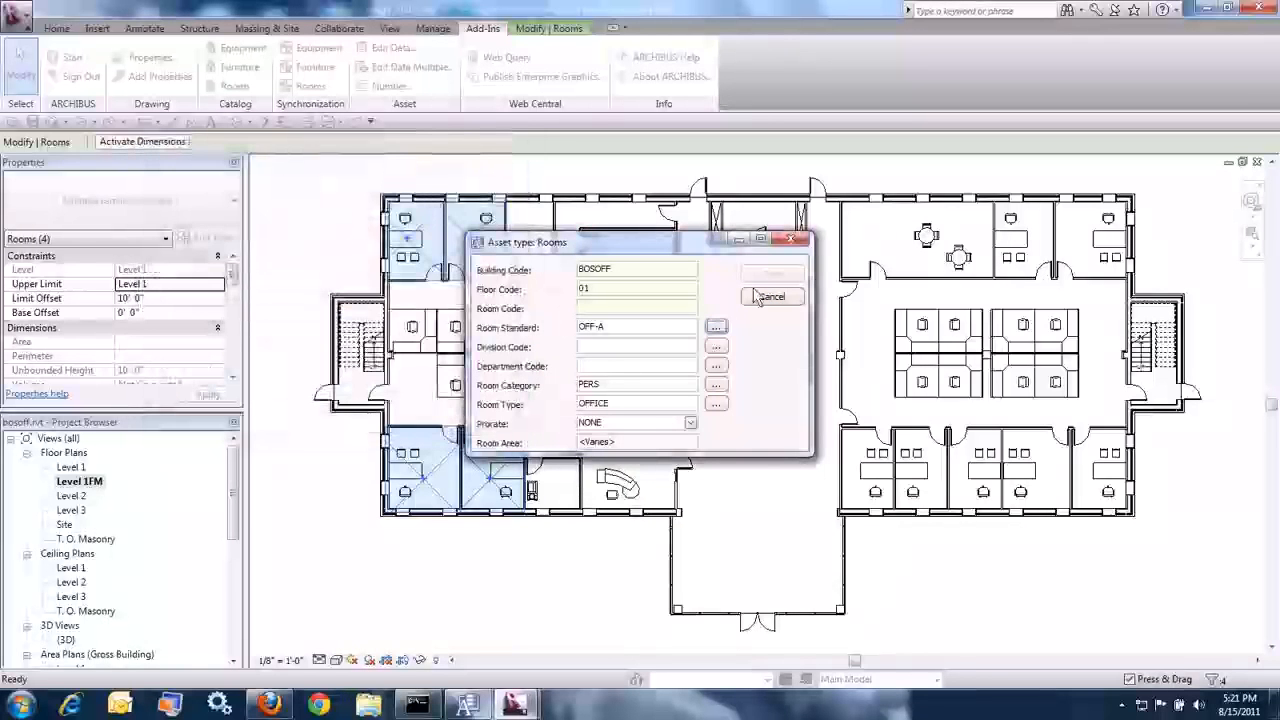
click(716, 386)
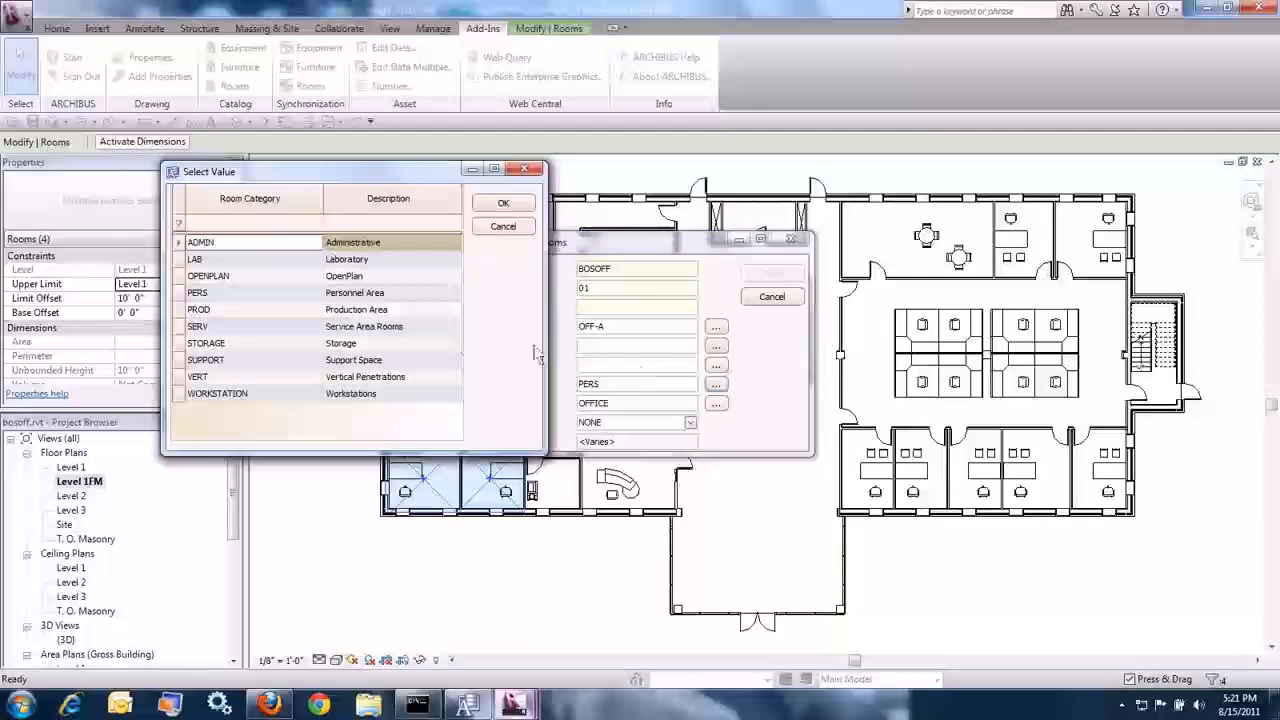
click(343, 294)
double_click(343, 294)
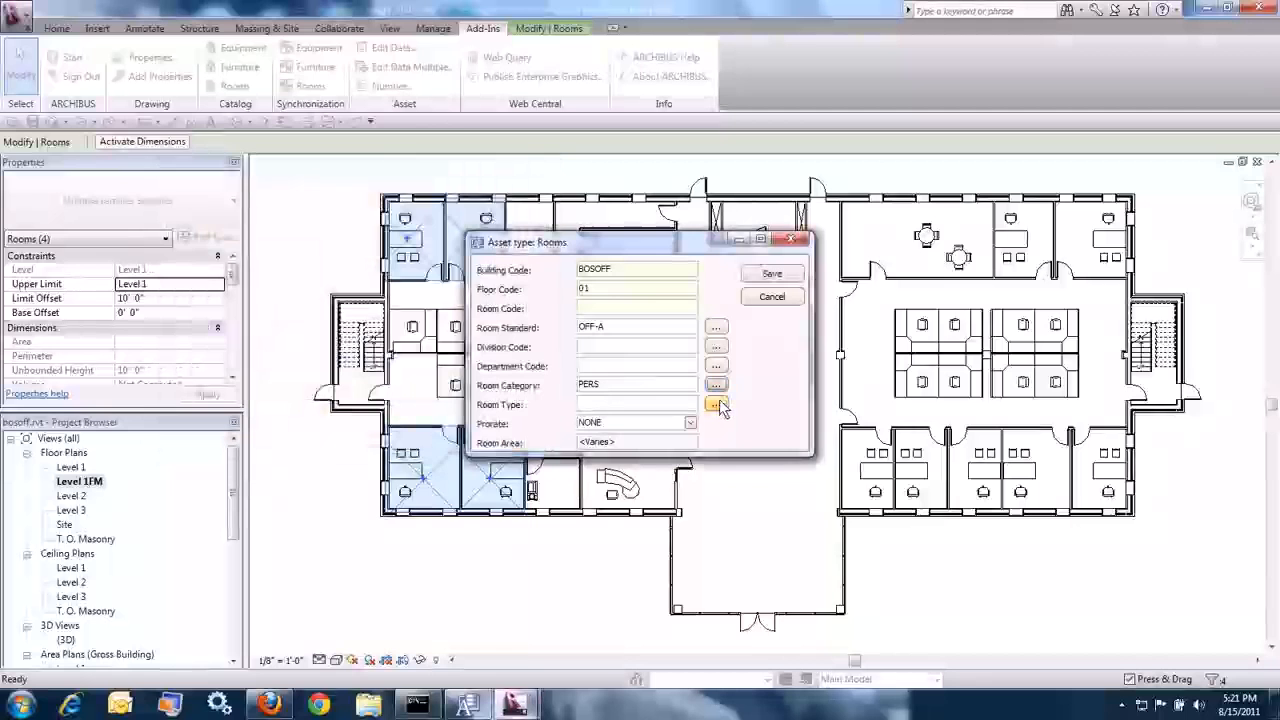
click(716, 404)
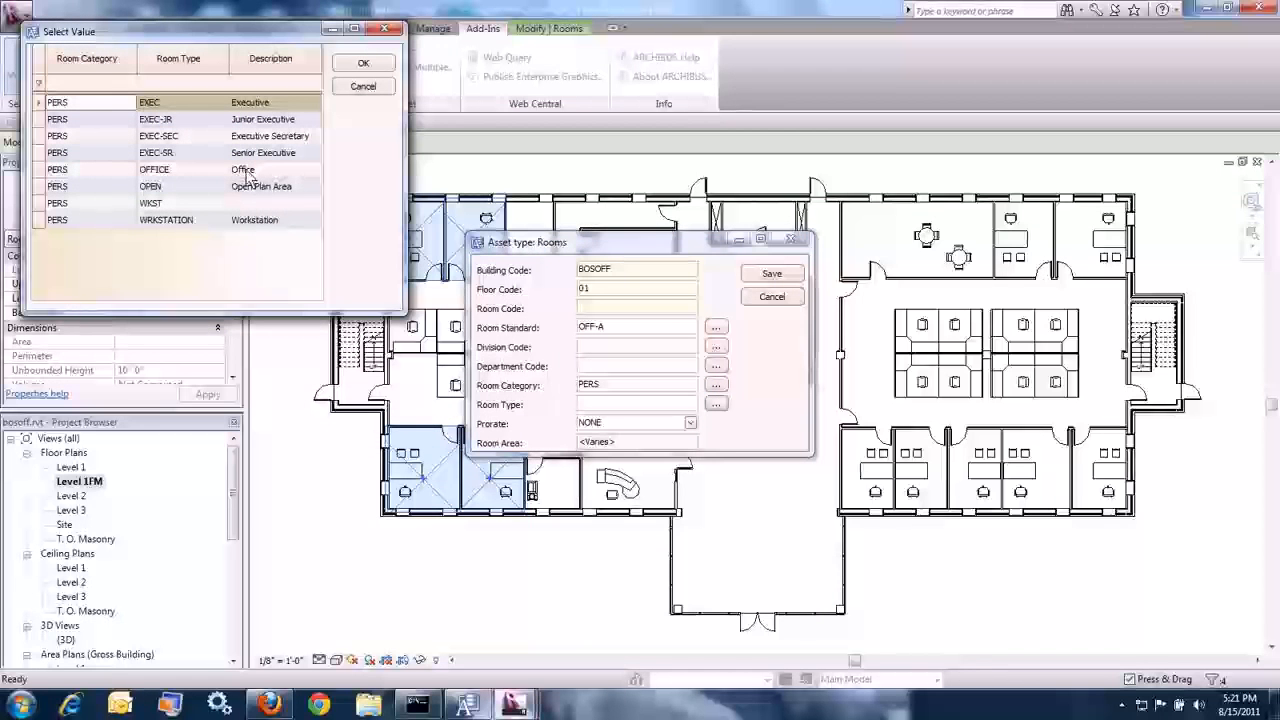
double_click(248, 172)
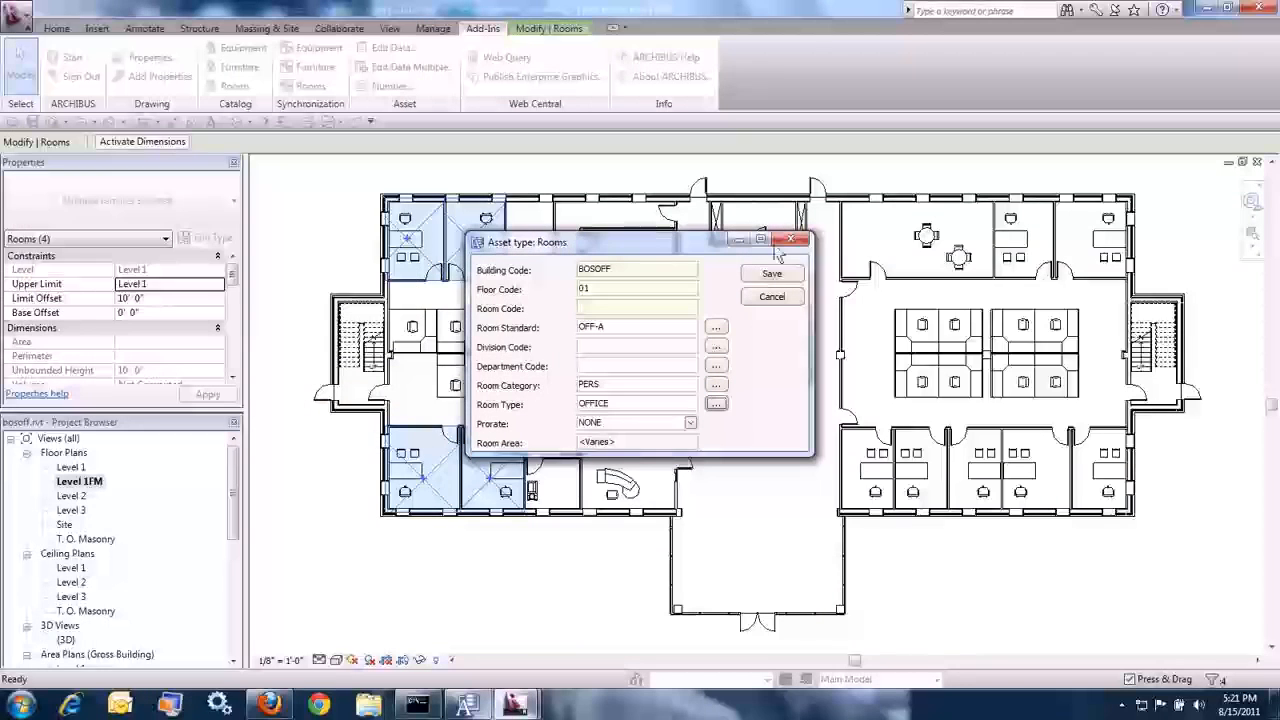
click(772, 274)
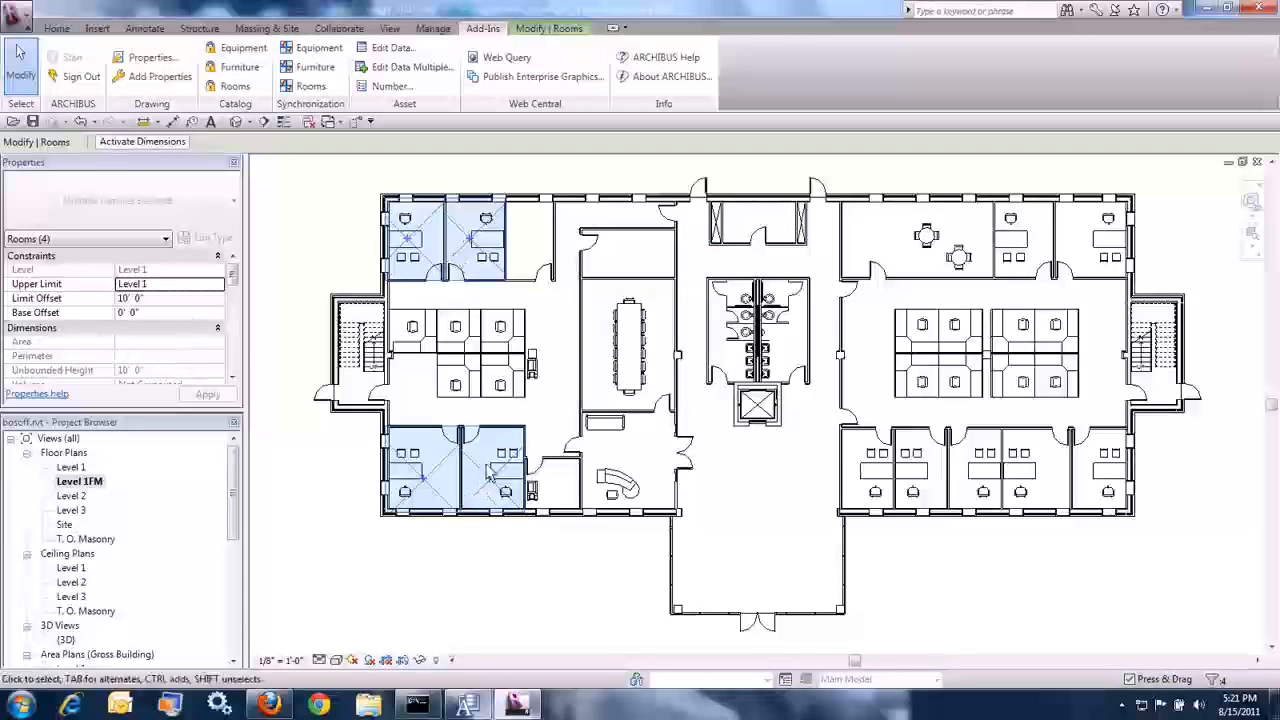
Open the data of storage room 102 and set its Room Standard to ST-CLOSET
click(533, 237)
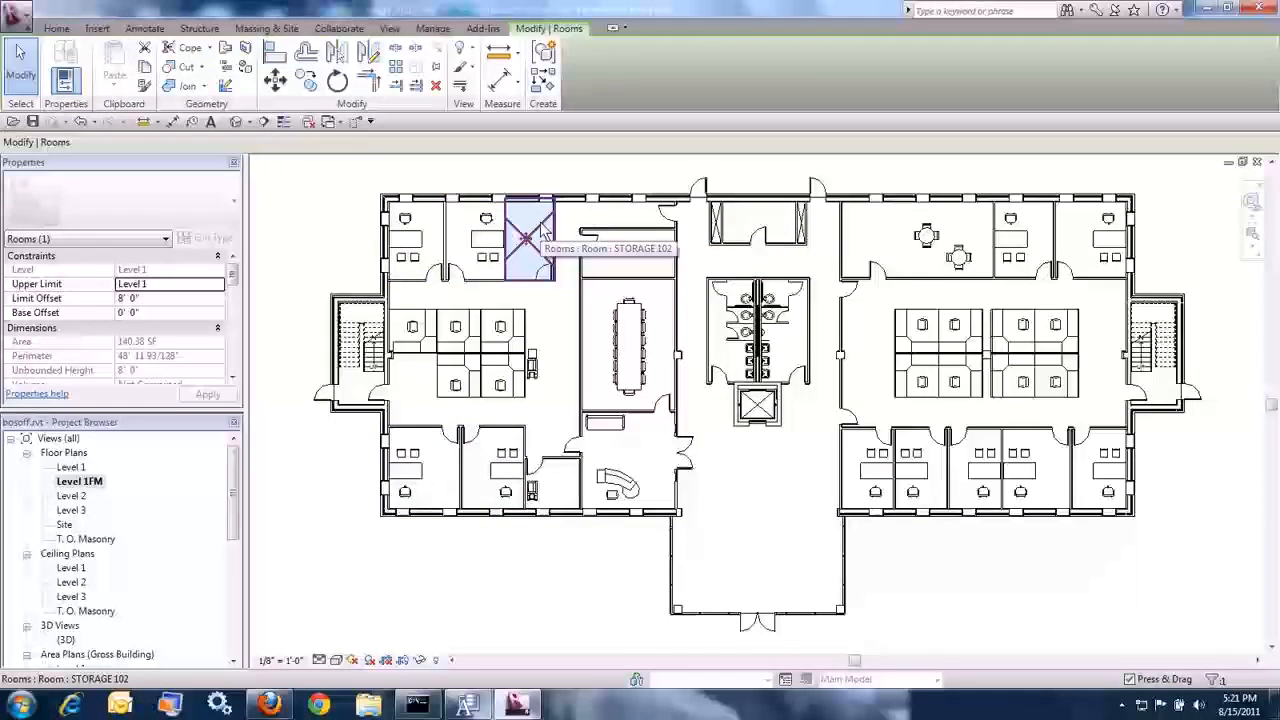
click(476, 30)
click(393, 48)
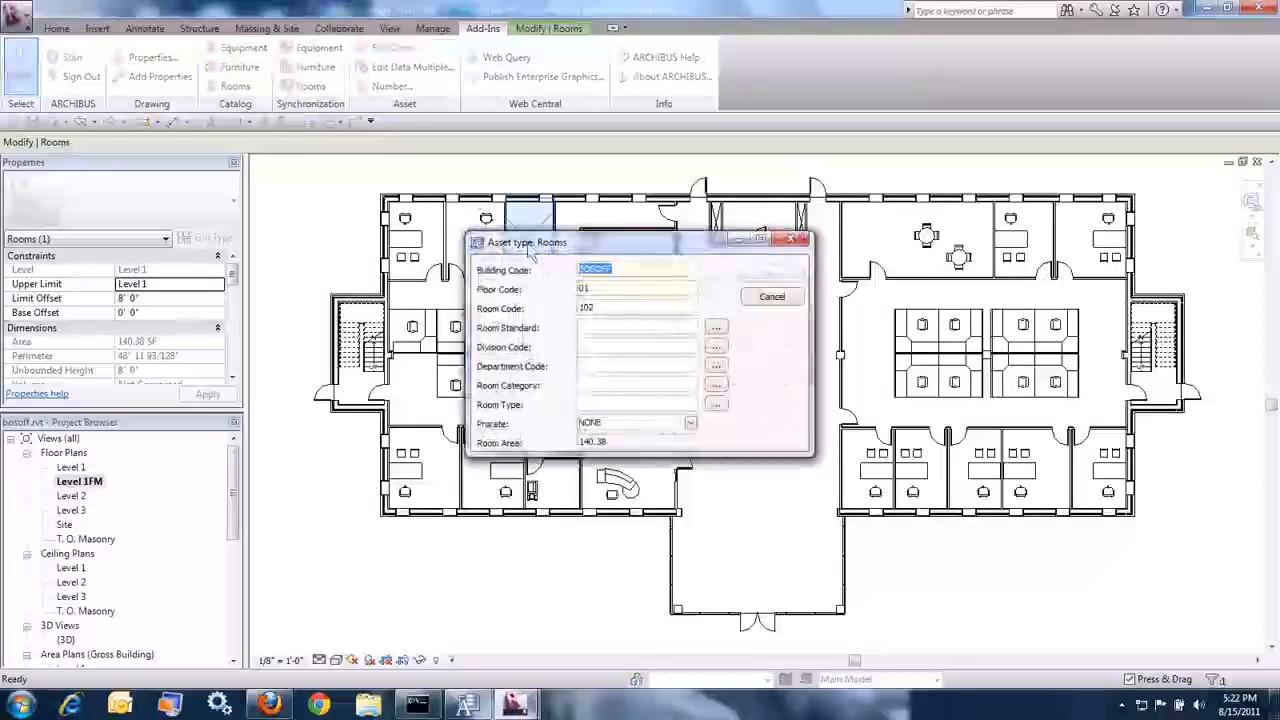
click(717, 330)
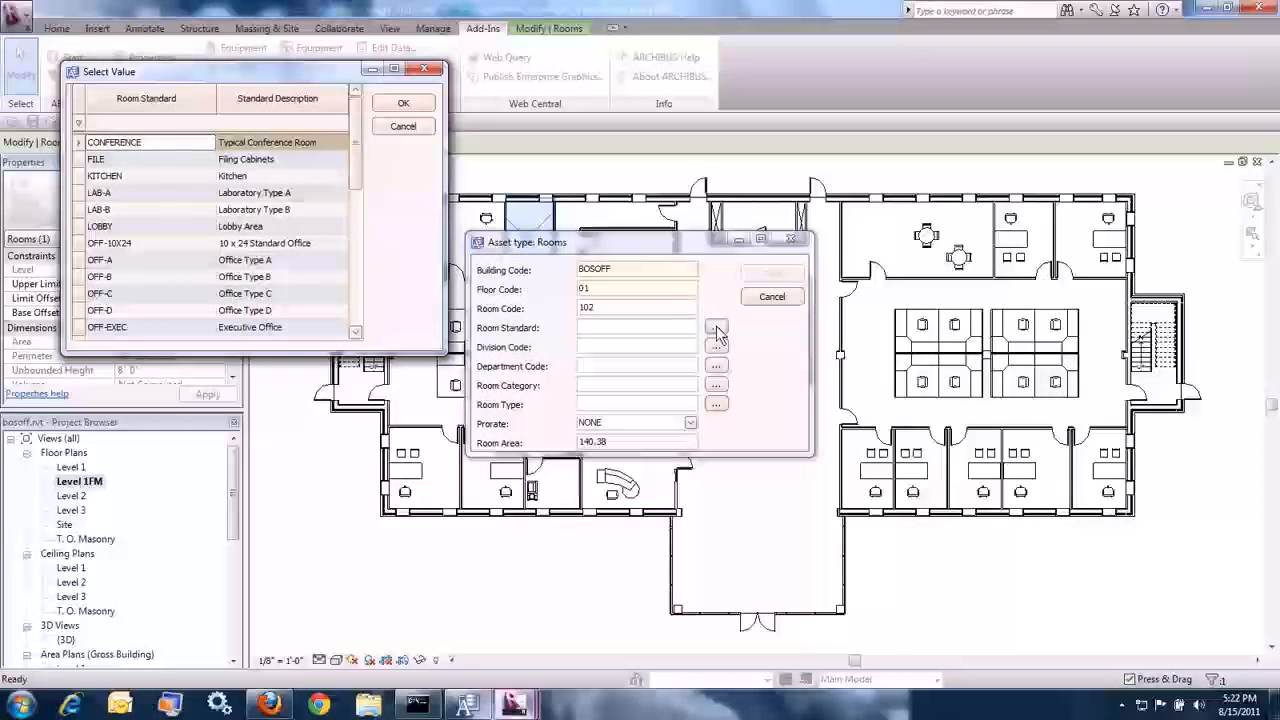
click(355, 309)
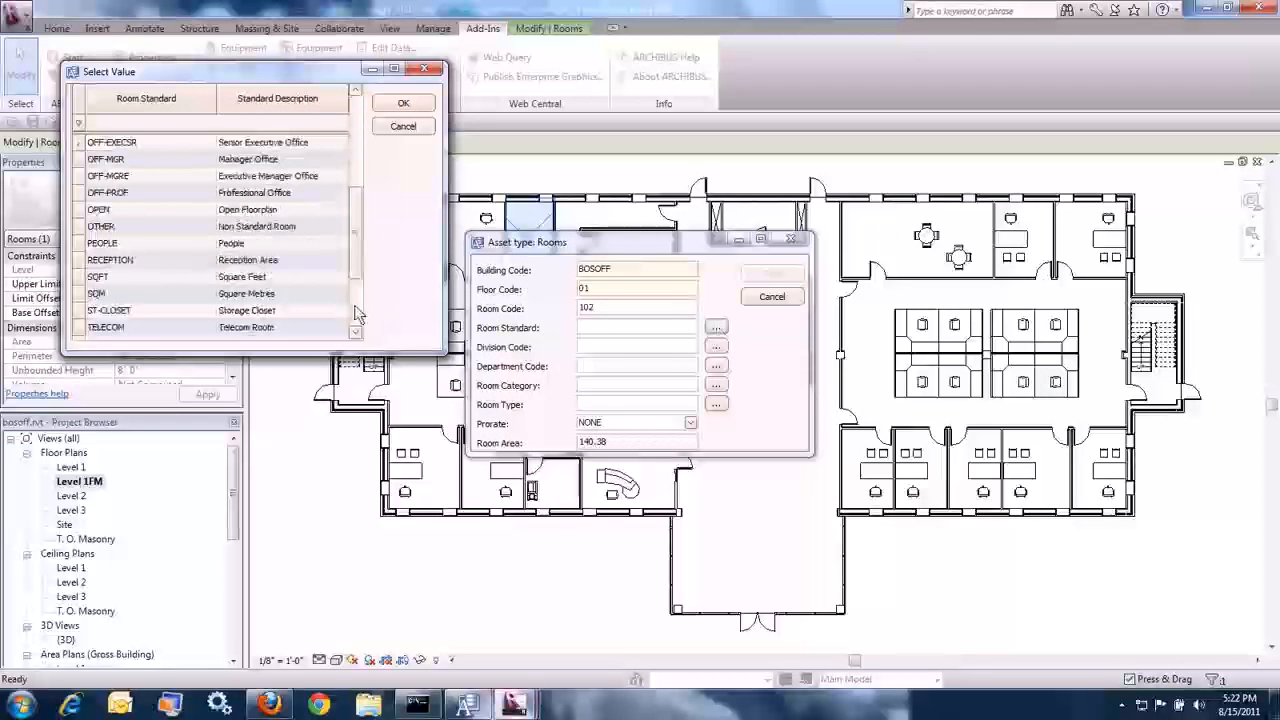
double_click(250, 310)
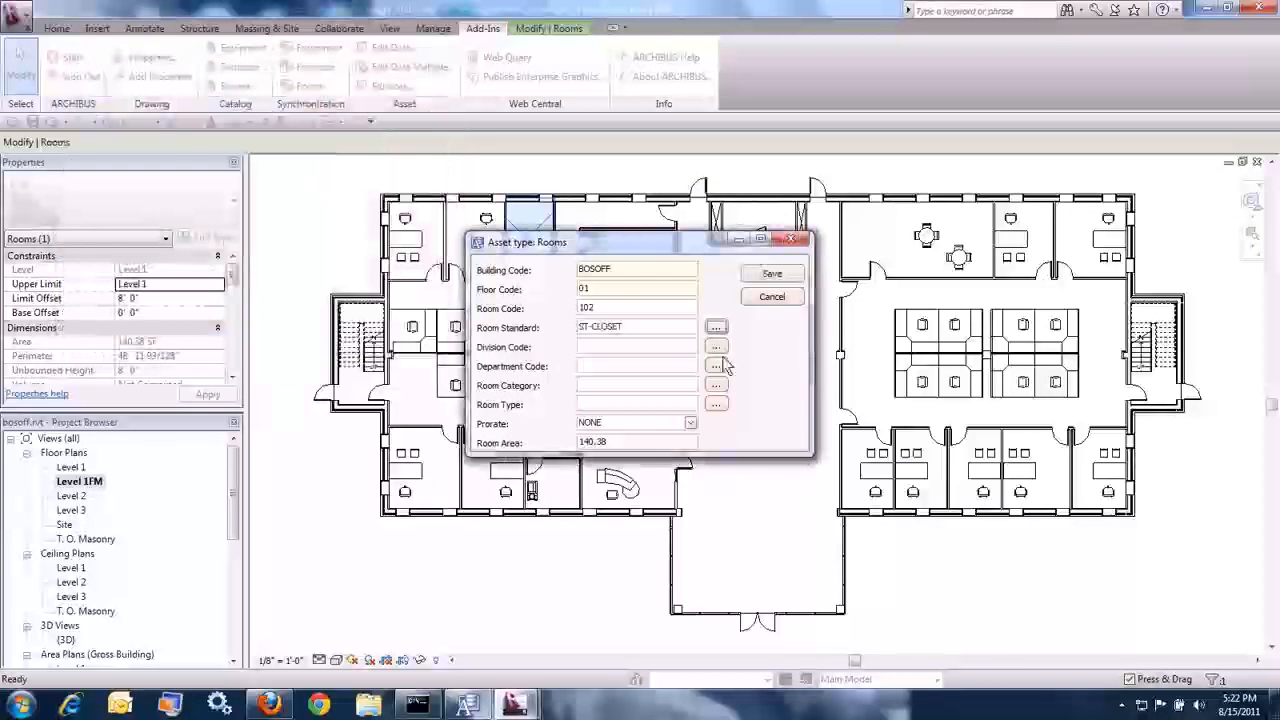
Set room 102's Room Category and Room Type both to STORAGE and save the room data
click(716, 388)
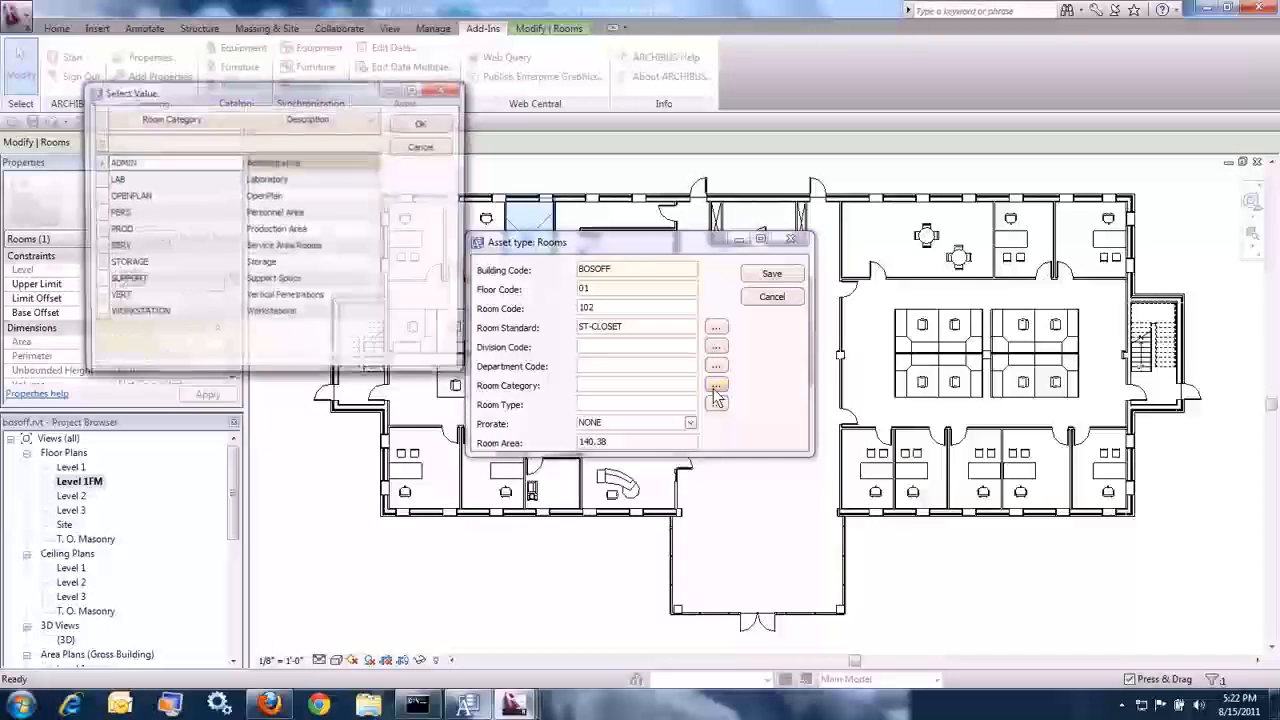
double_click(255, 263)
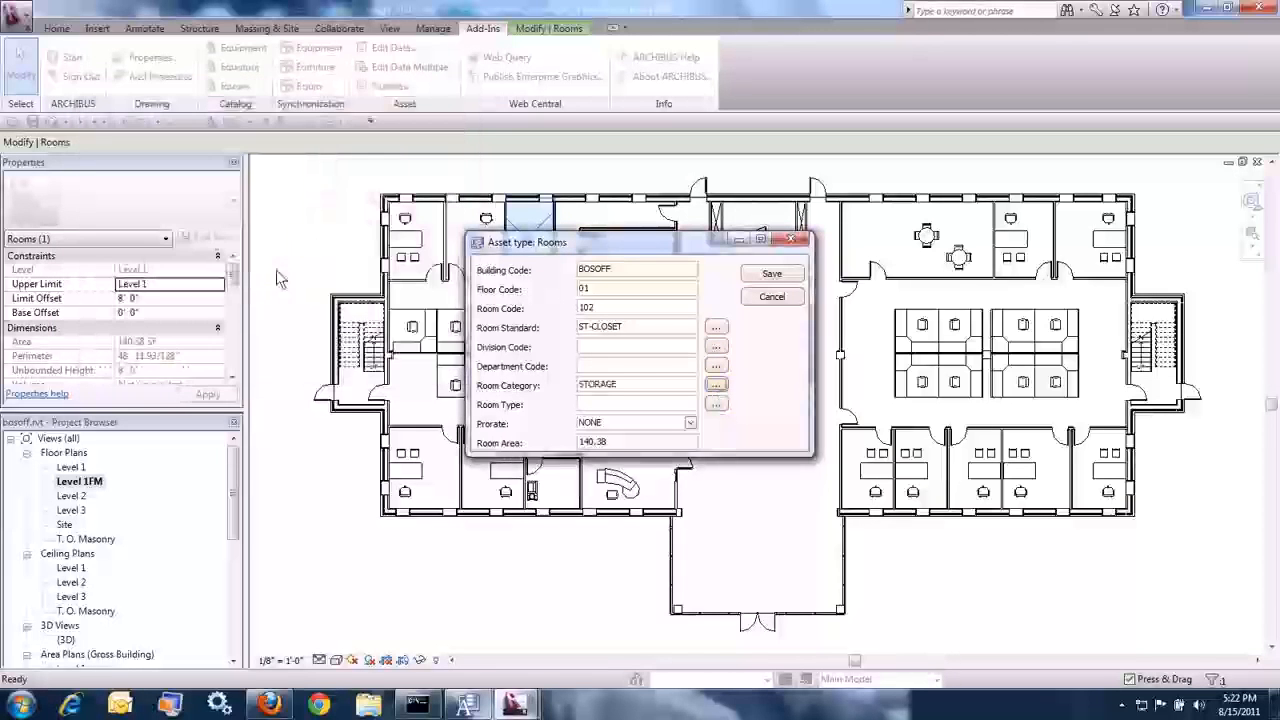
click(716, 403)
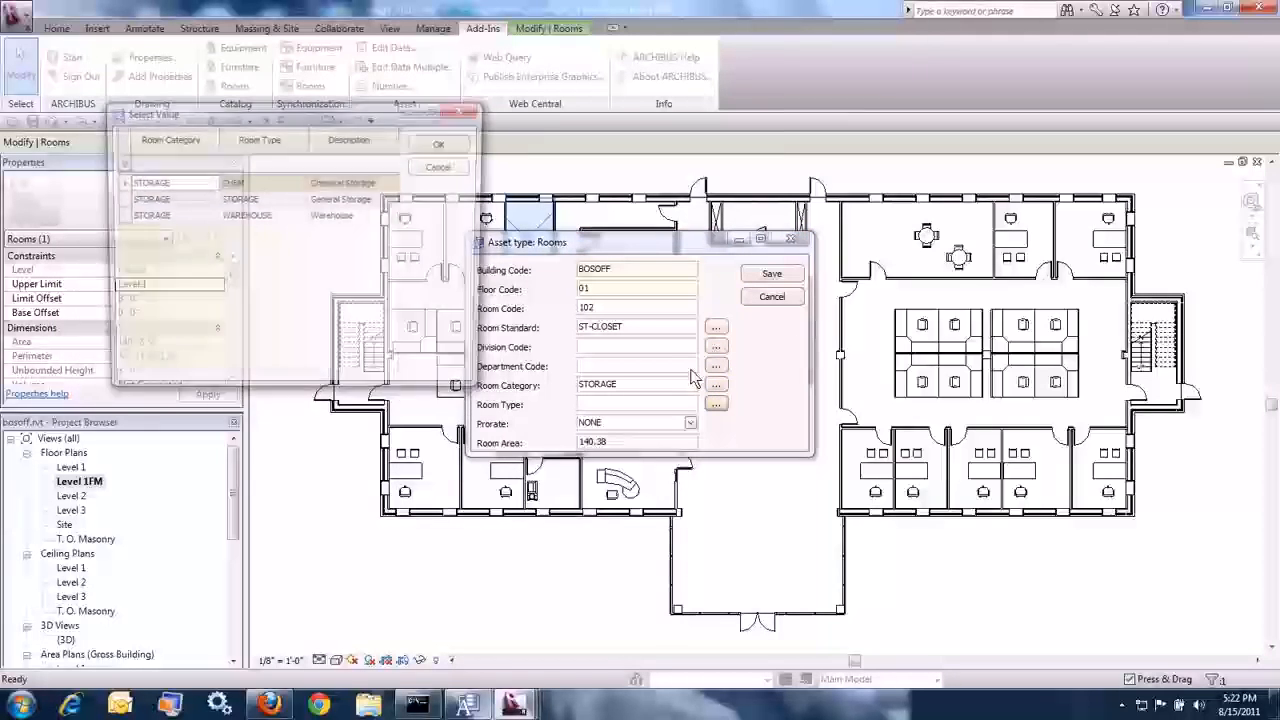
double_click(343, 199)
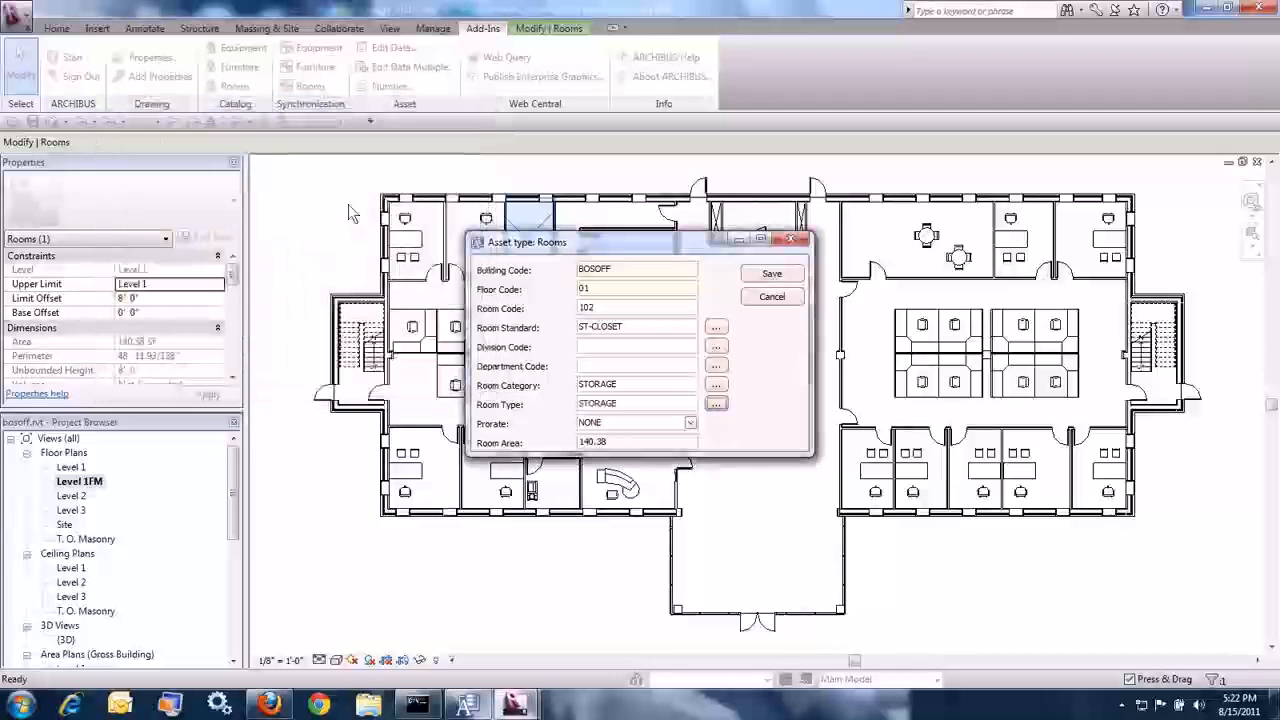
click(771, 275)
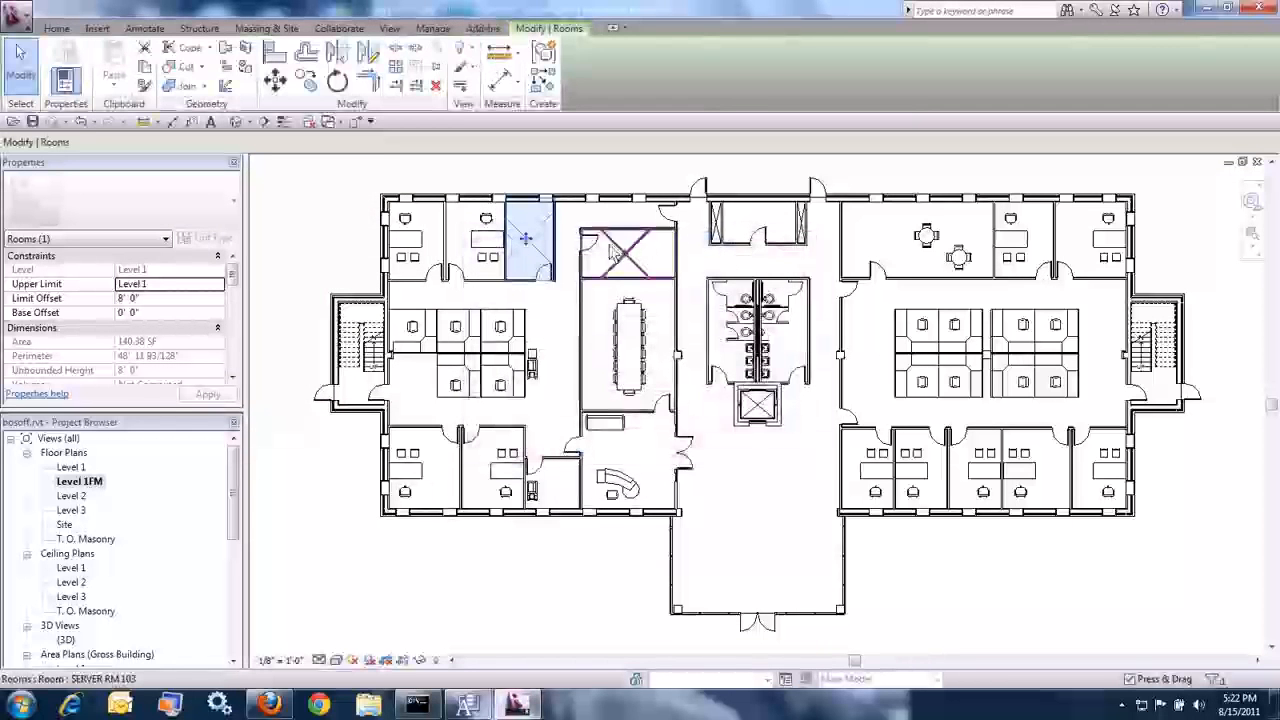
Reopen the data of storage room 102, set its Prorate option to FLOOR and save
click(618, 254)
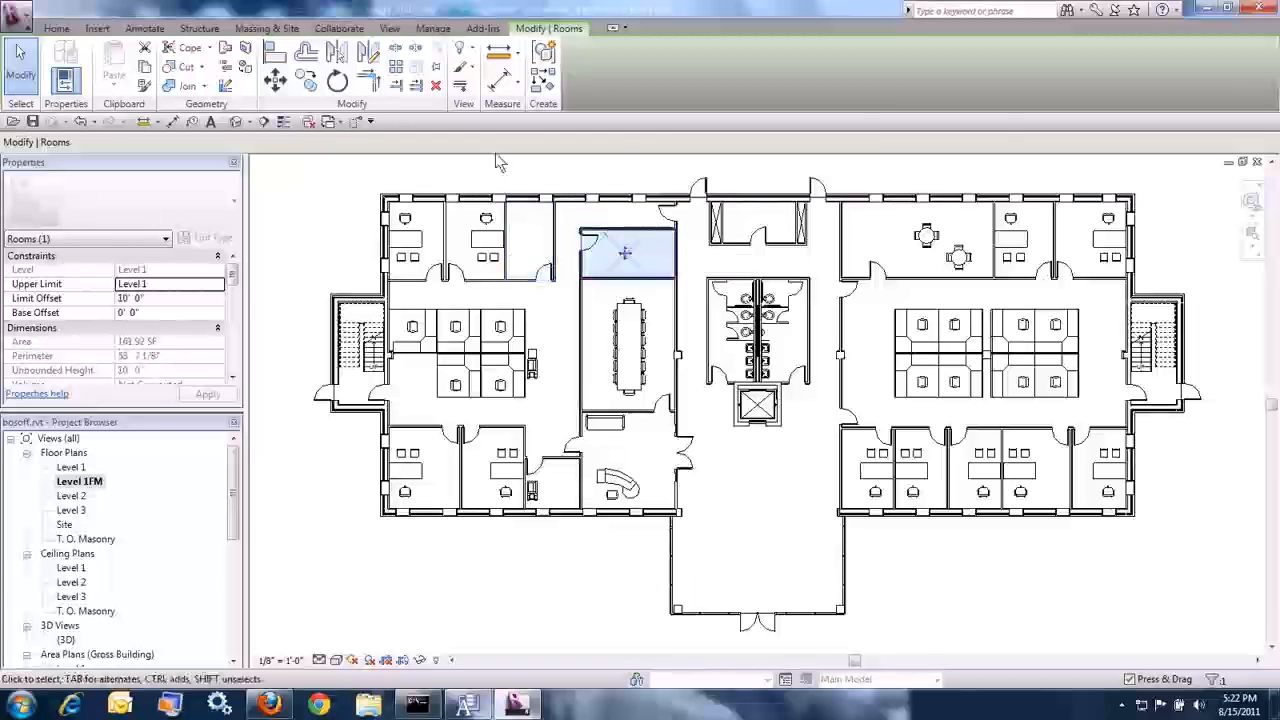
click(532, 240)
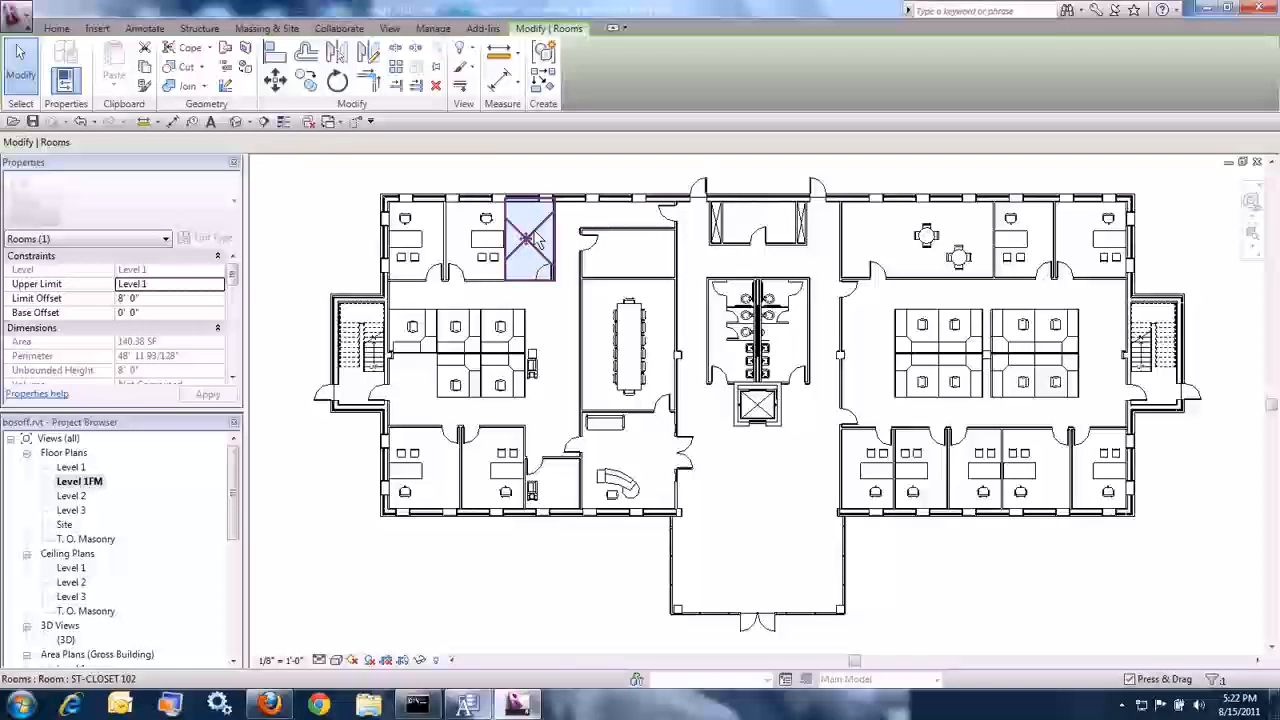
click(483, 29)
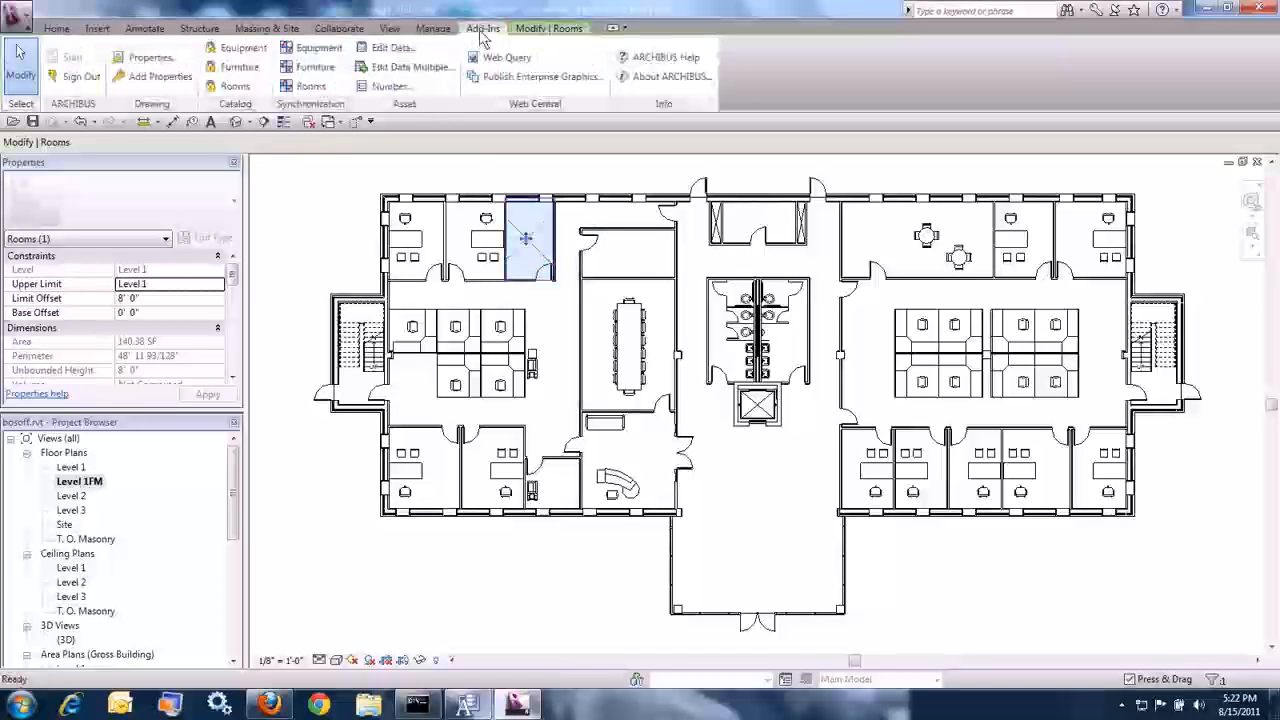
click(388, 47)
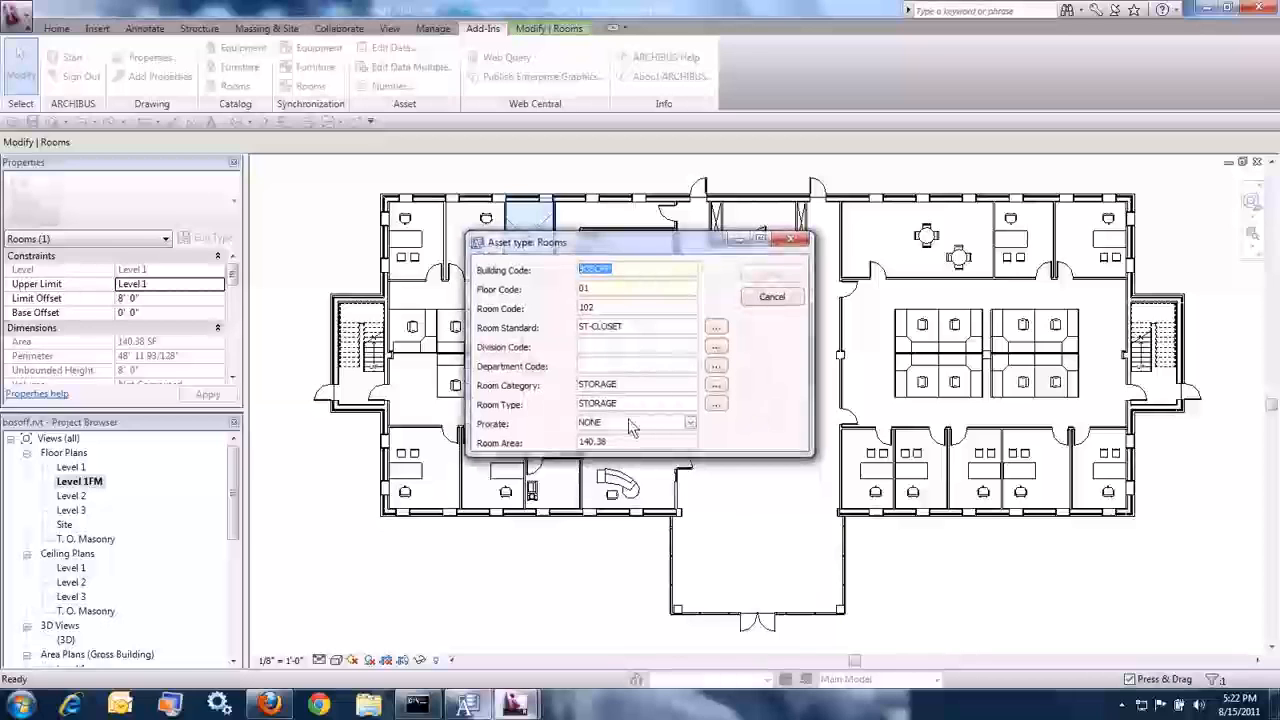
click(691, 424)
click(650, 452)
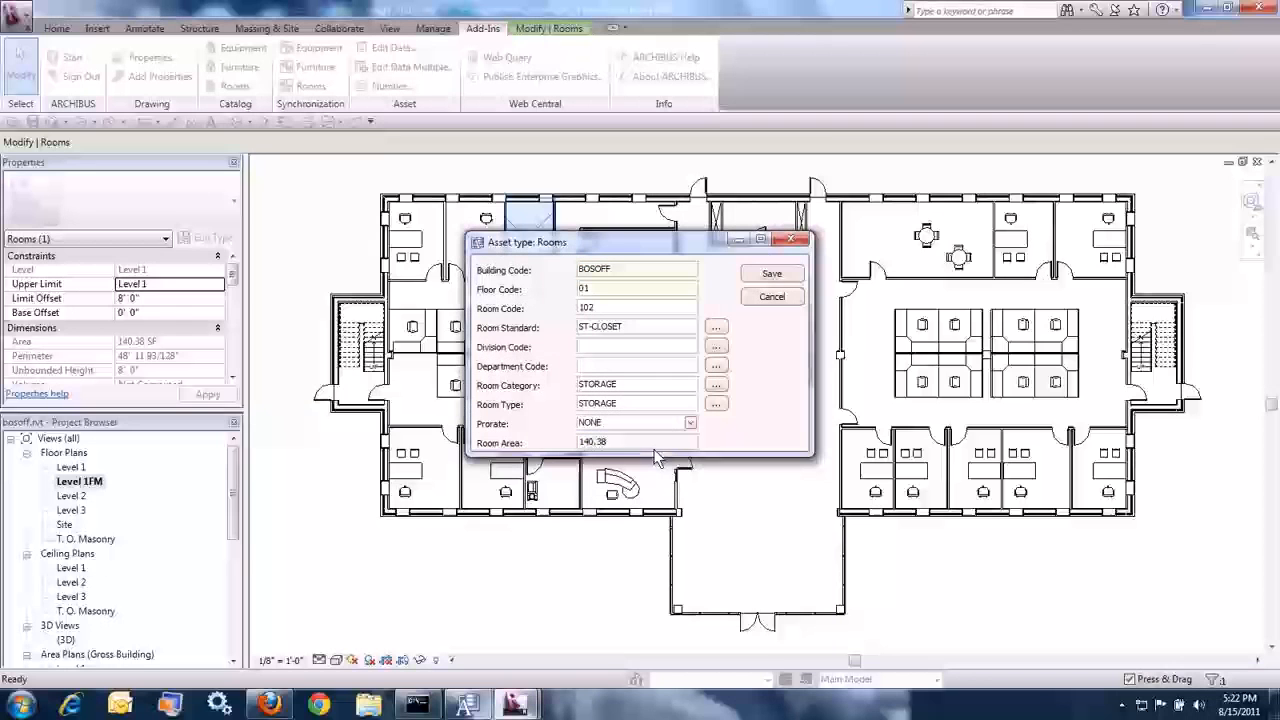
click(771, 274)
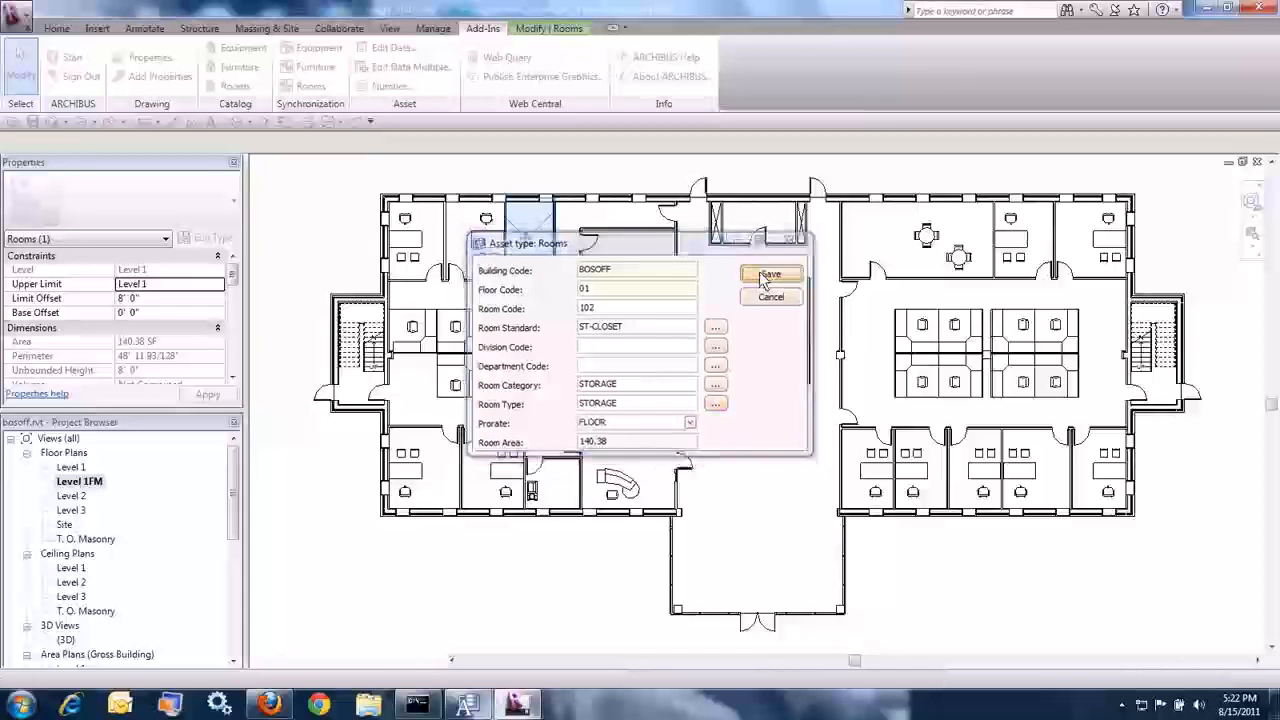
Open the data of server room 103 and set its Room Standard to TELECOM
click(620, 250)
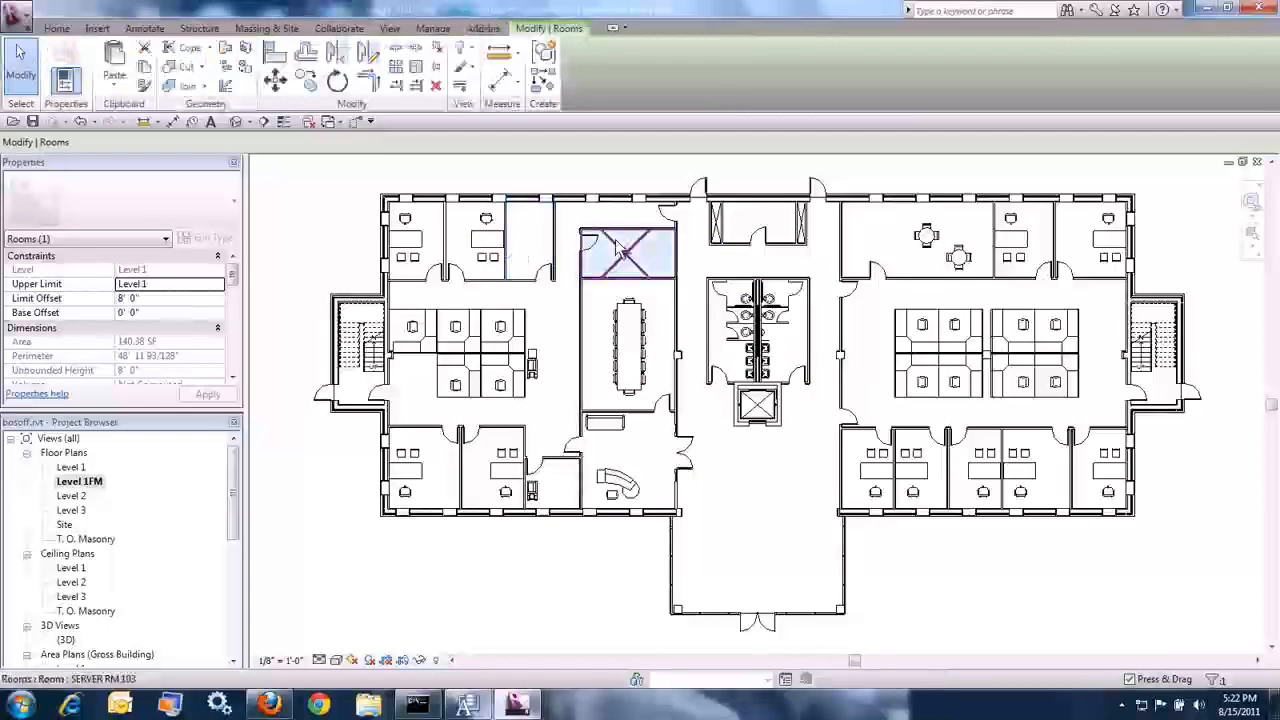
click(483, 28)
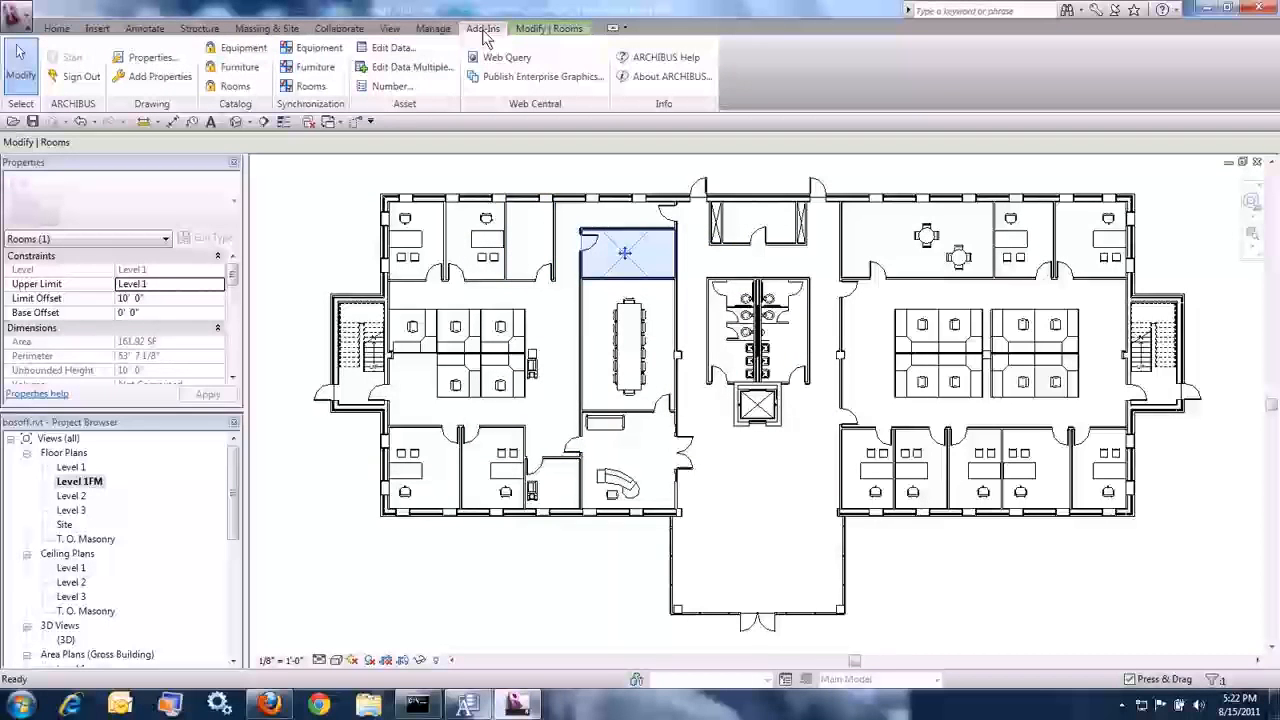
click(409, 53)
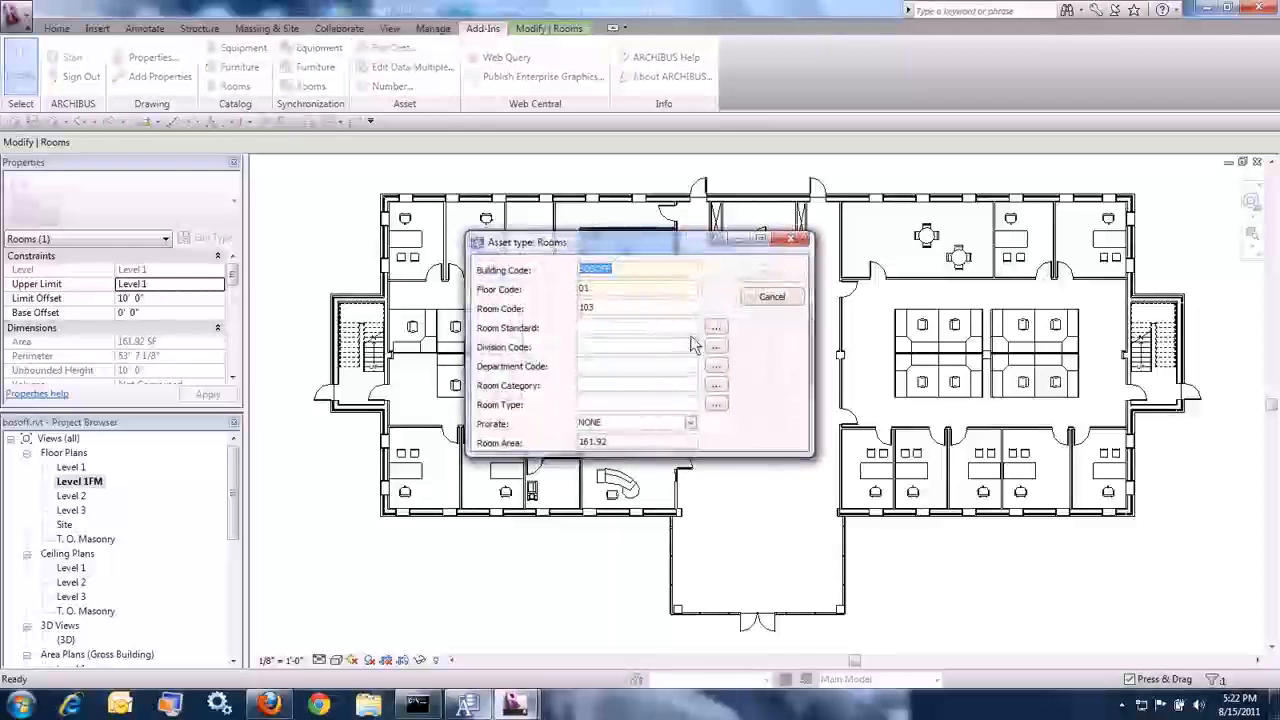
click(714, 327)
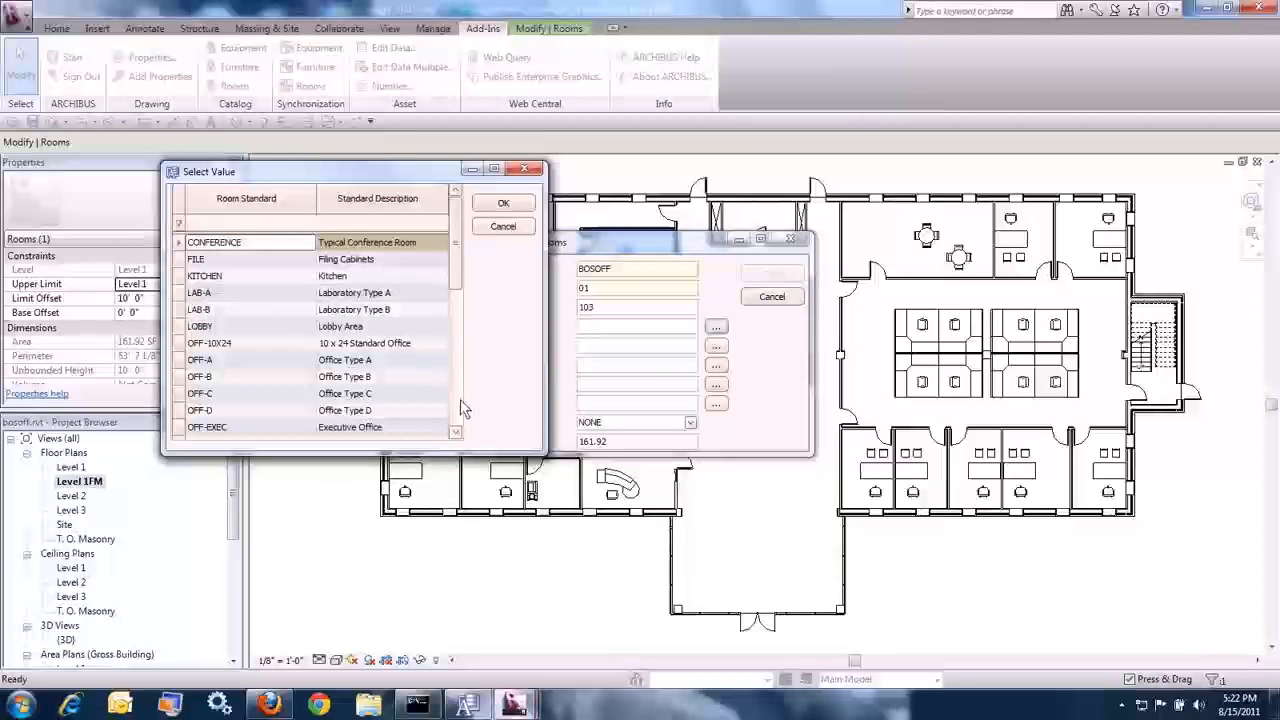
scroll(462, 406, down, 4)
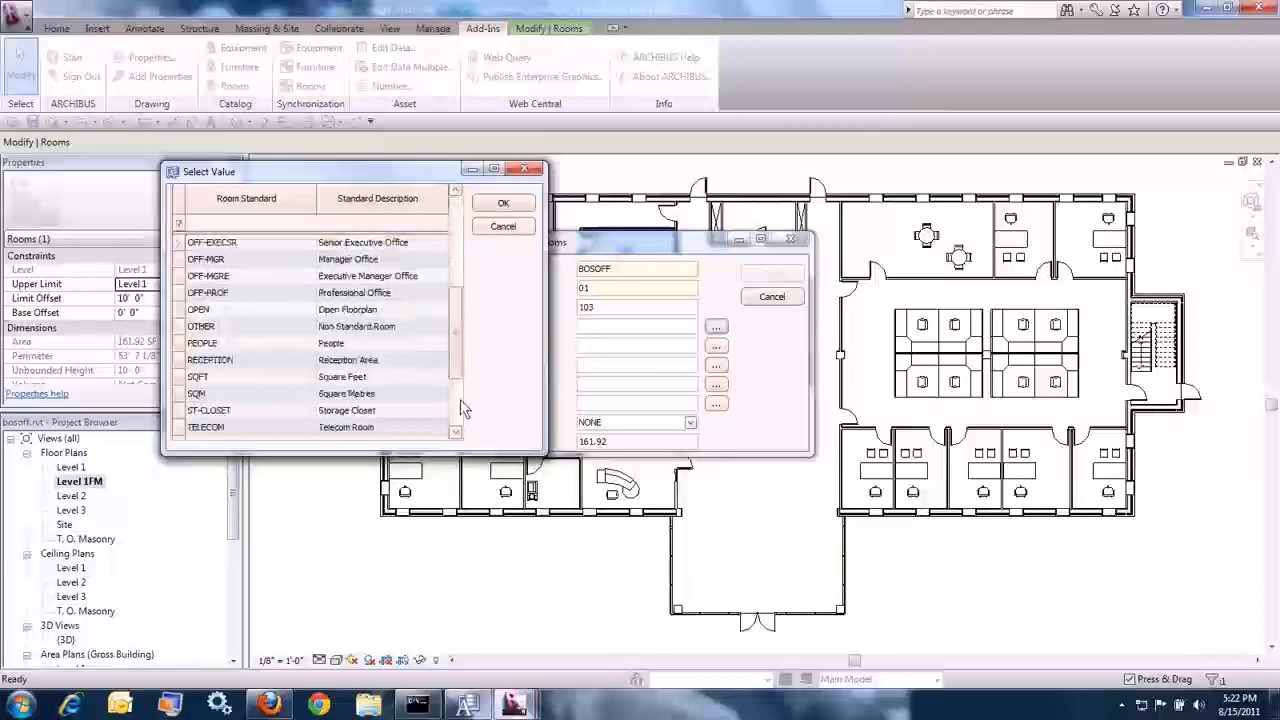
double_click(360, 427)
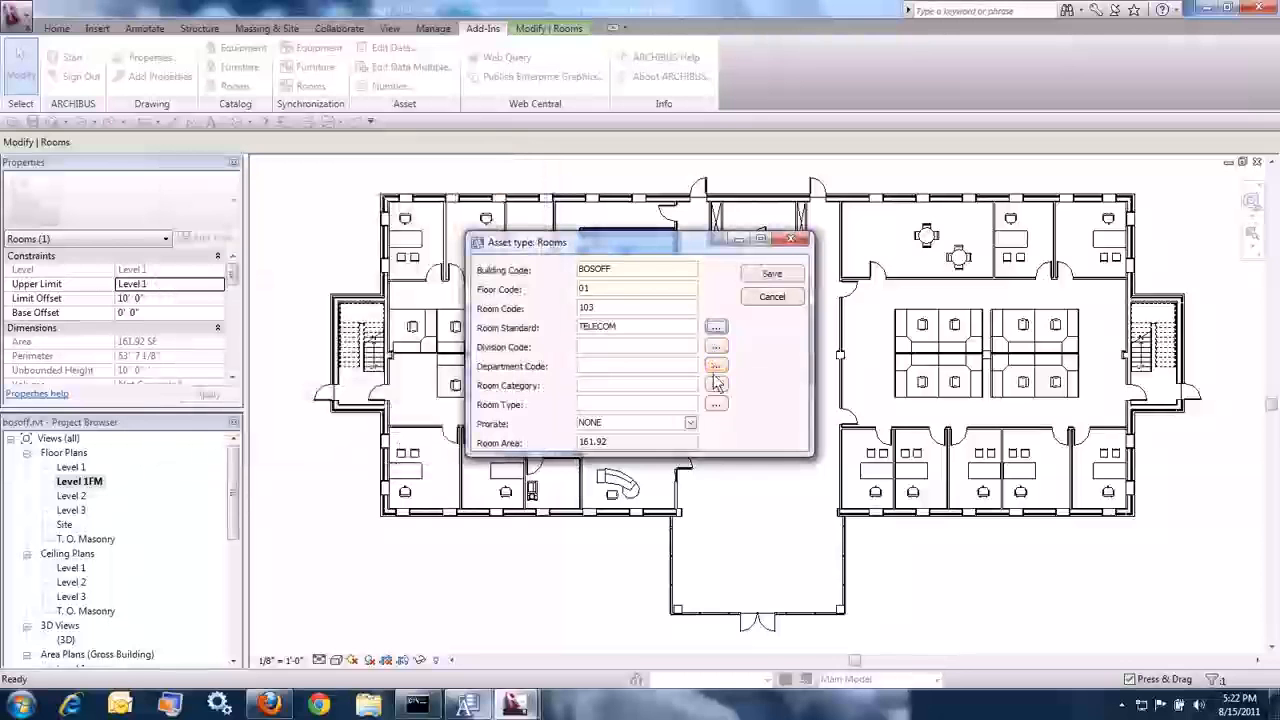
Set room 103's Room Category to SUPPORT and Room Type to SERV, and save the room data
click(716, 386)
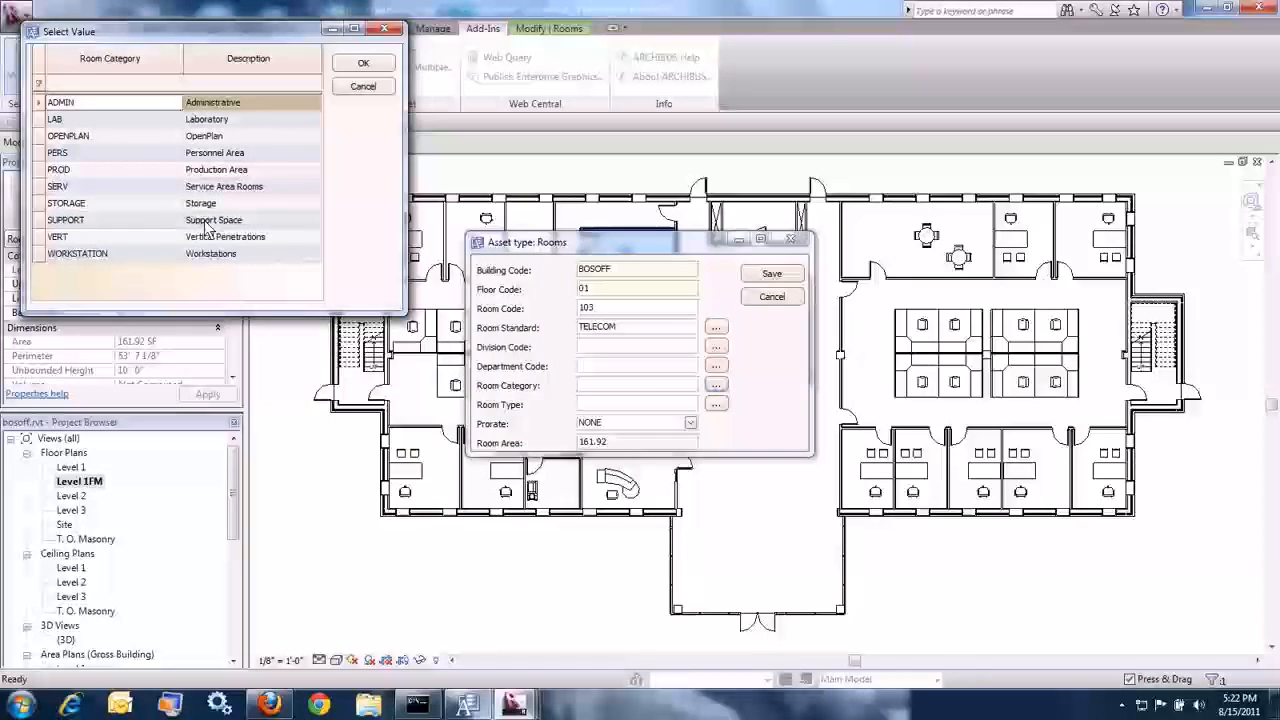
double_click(208, 221)
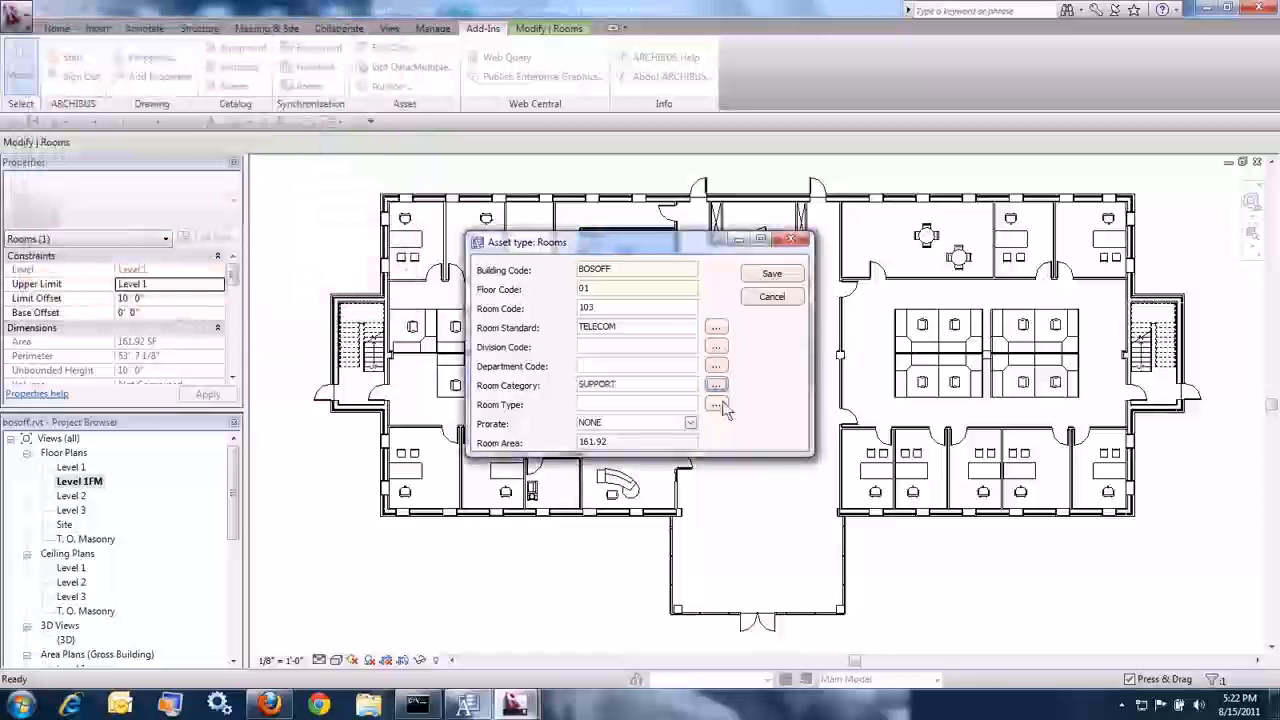
click(716, 403)
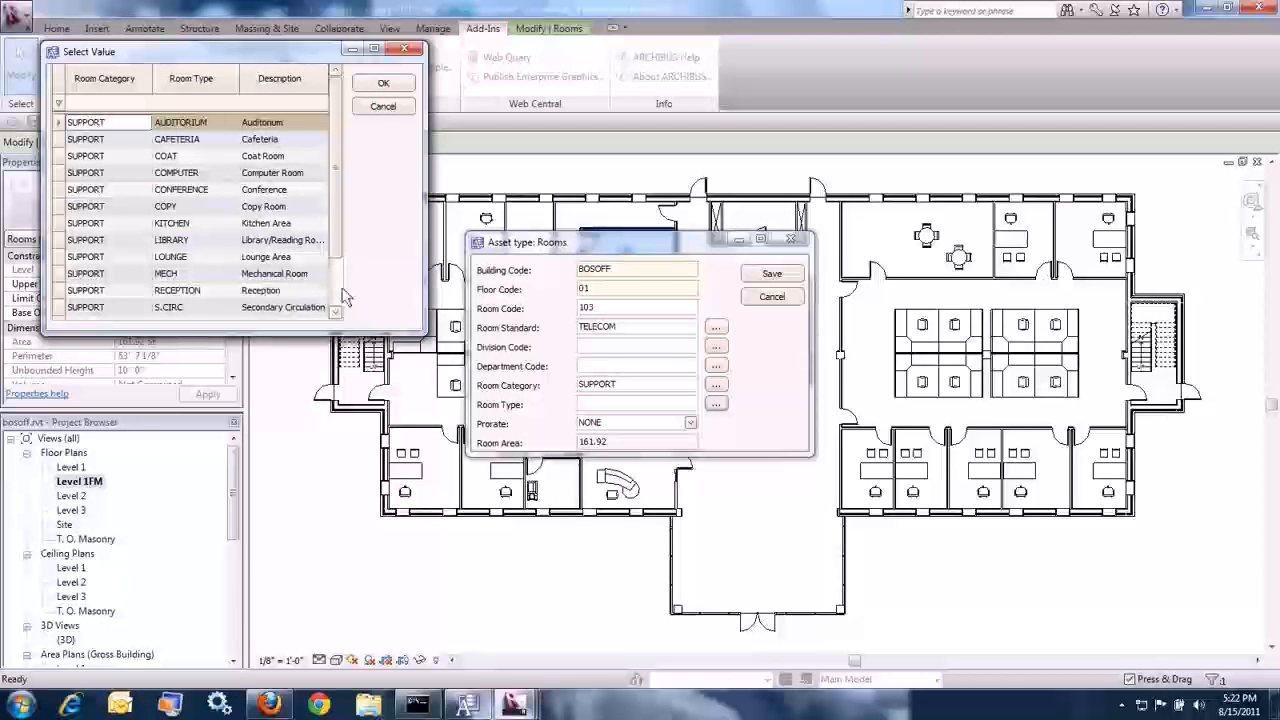
scroll(343, 297, down, 1)
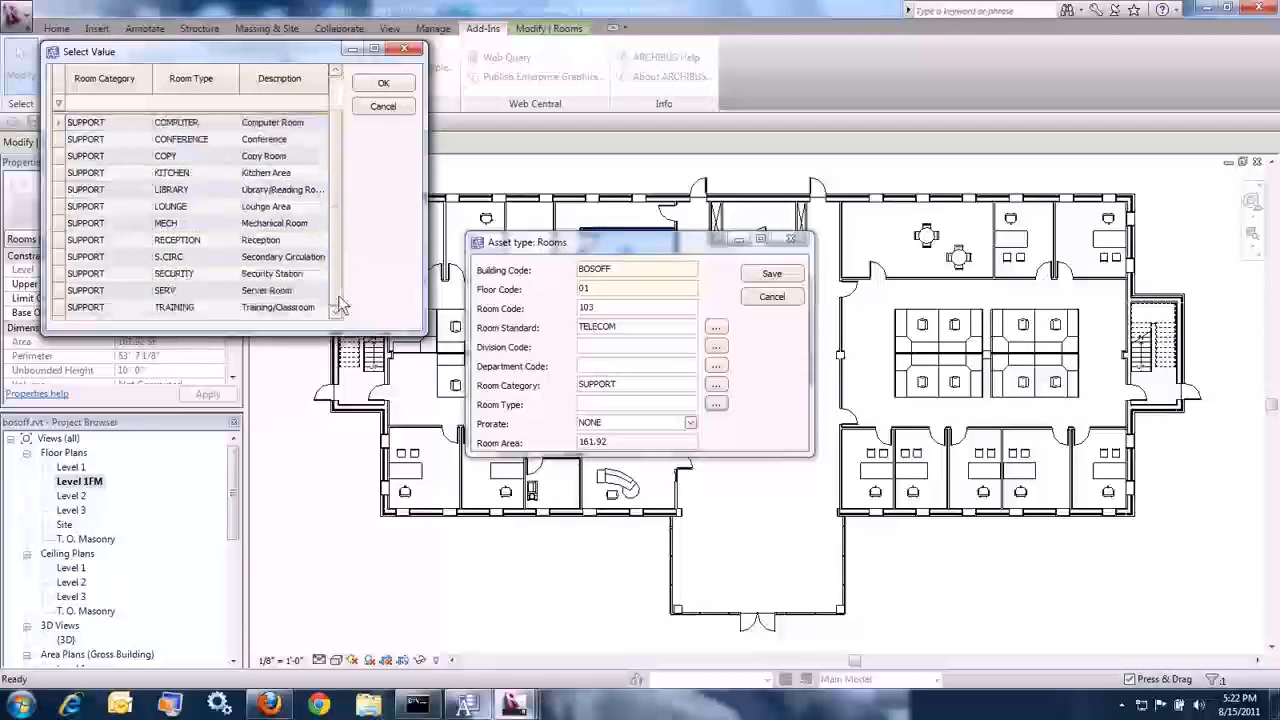
double_click(272, 292)
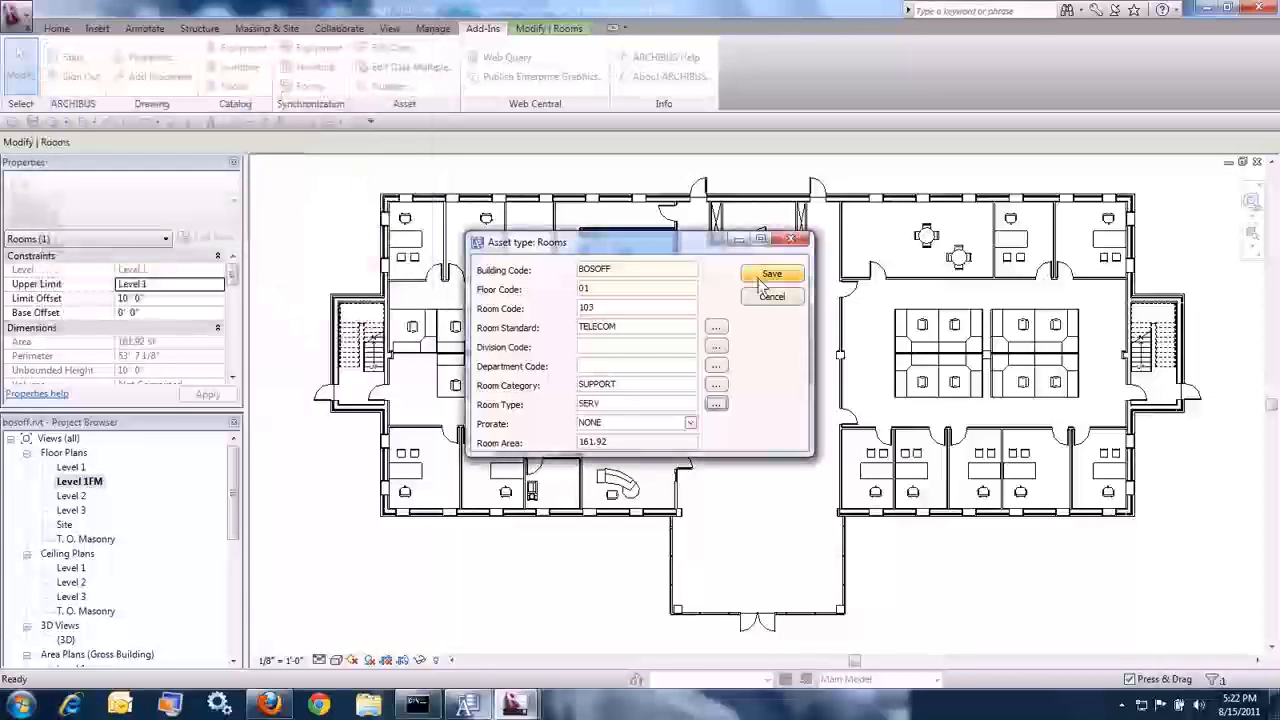
click(690, 423)
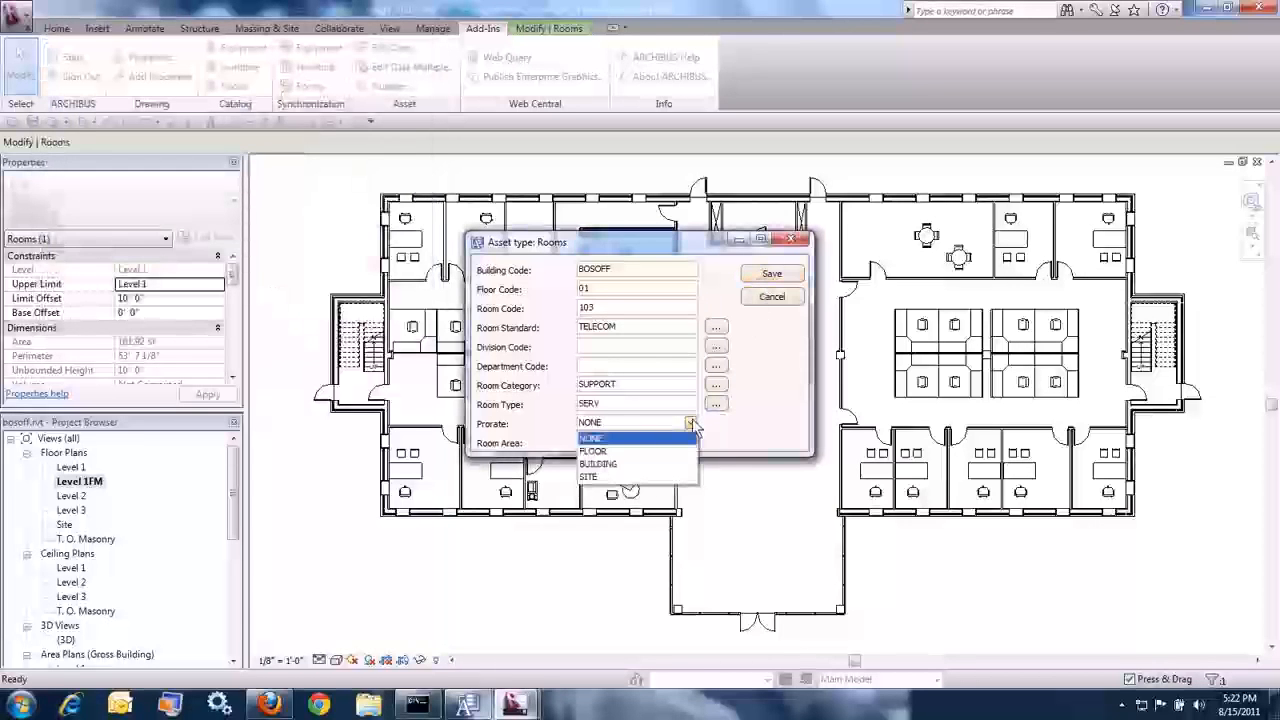
click(650, 454)
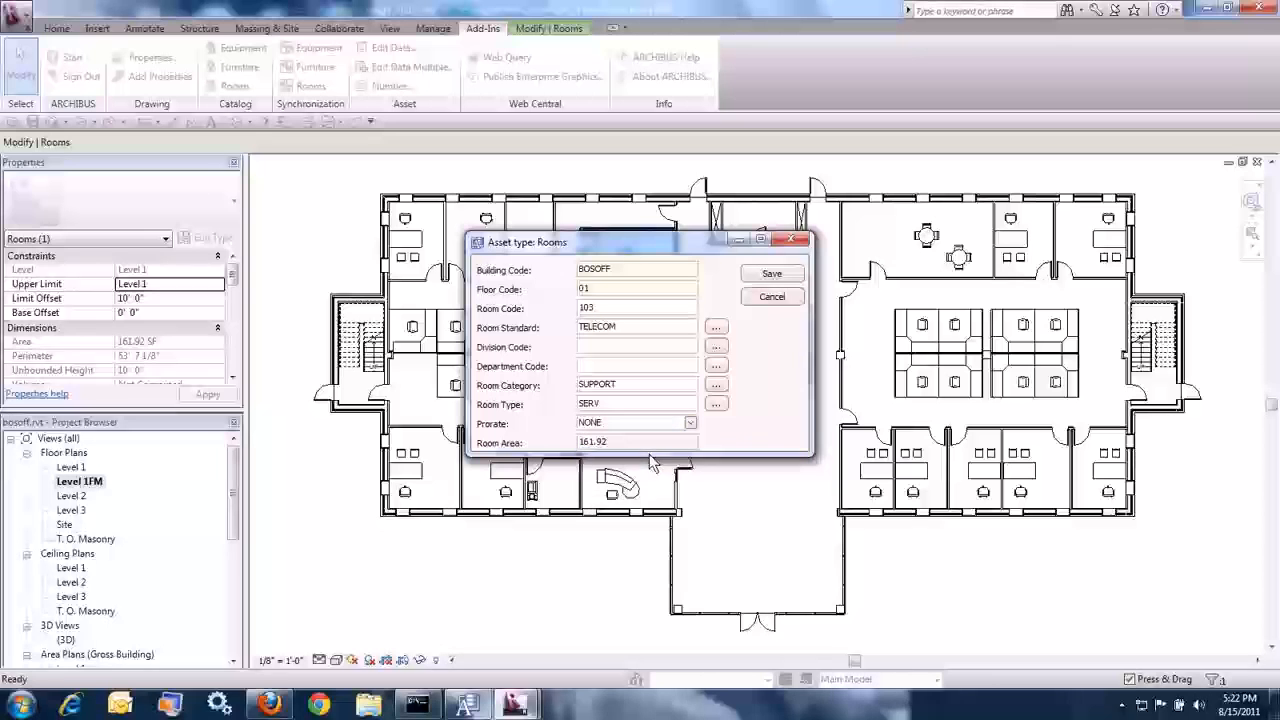
click(769, 278)
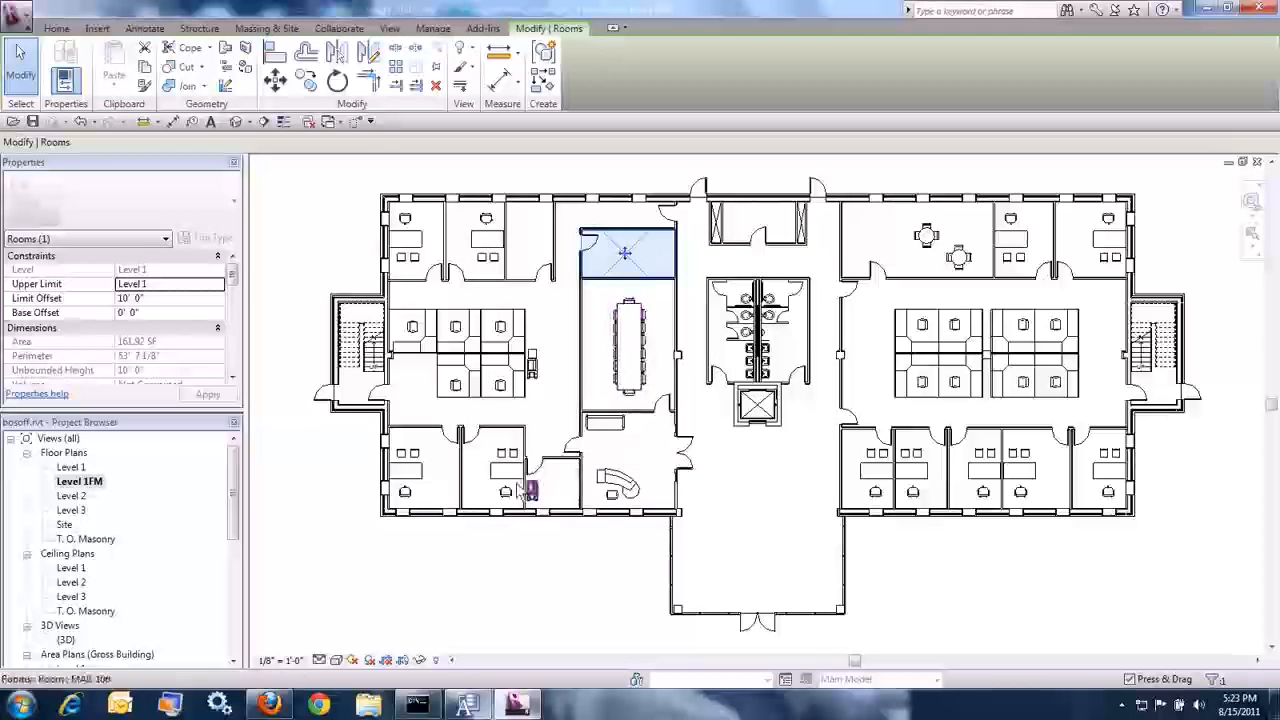
Clear the room selection, switch to ARCHIBUS Smart Client and refresh the rooms grid
click(561, 308)
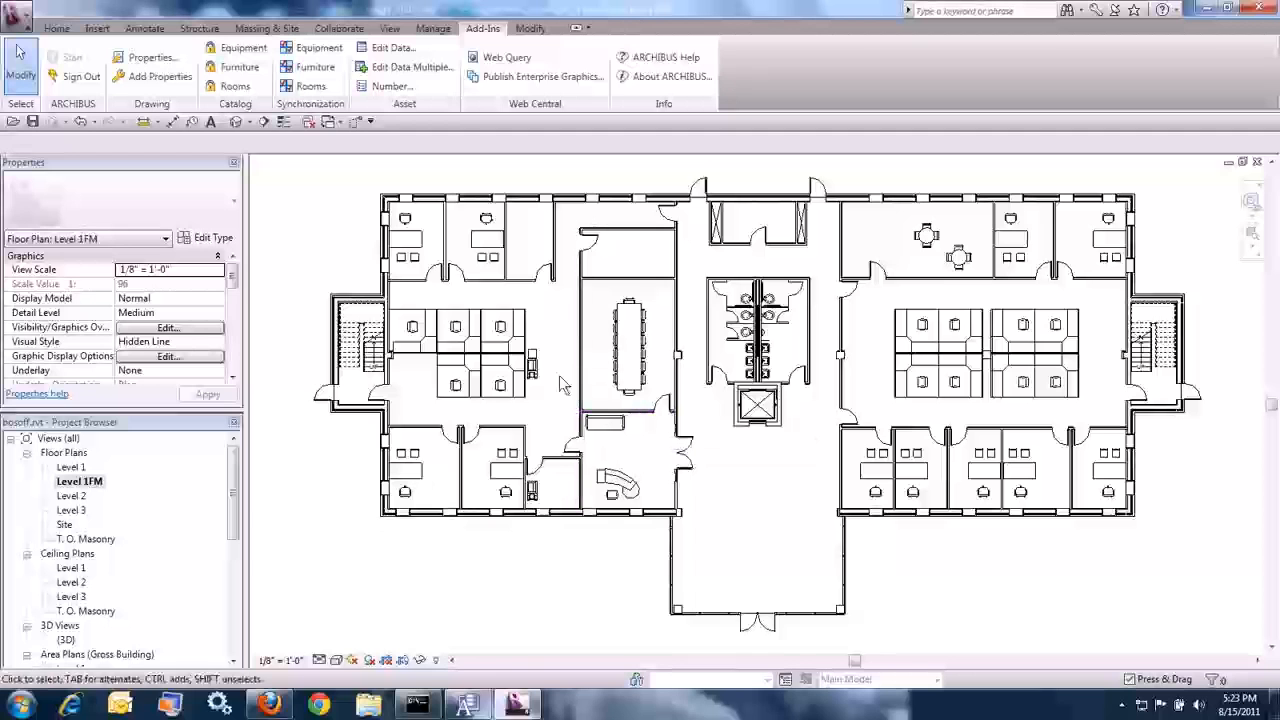
click(466, 705)
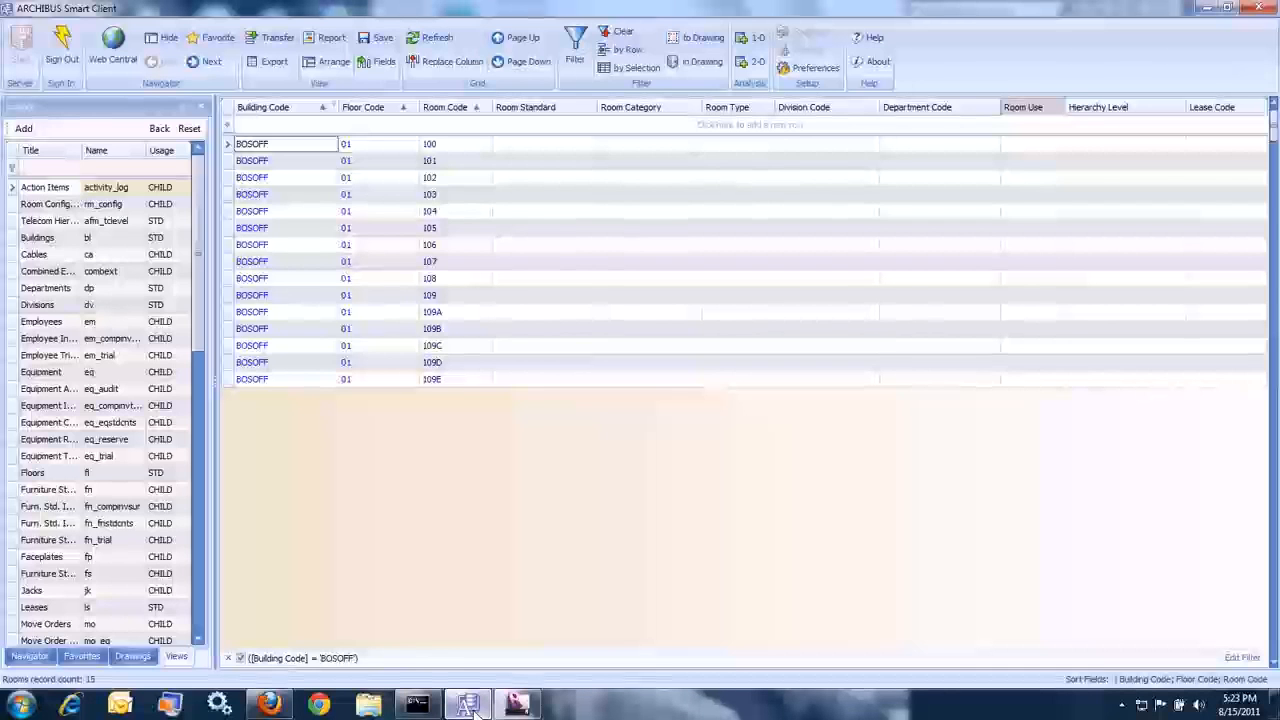
click(436, 38)
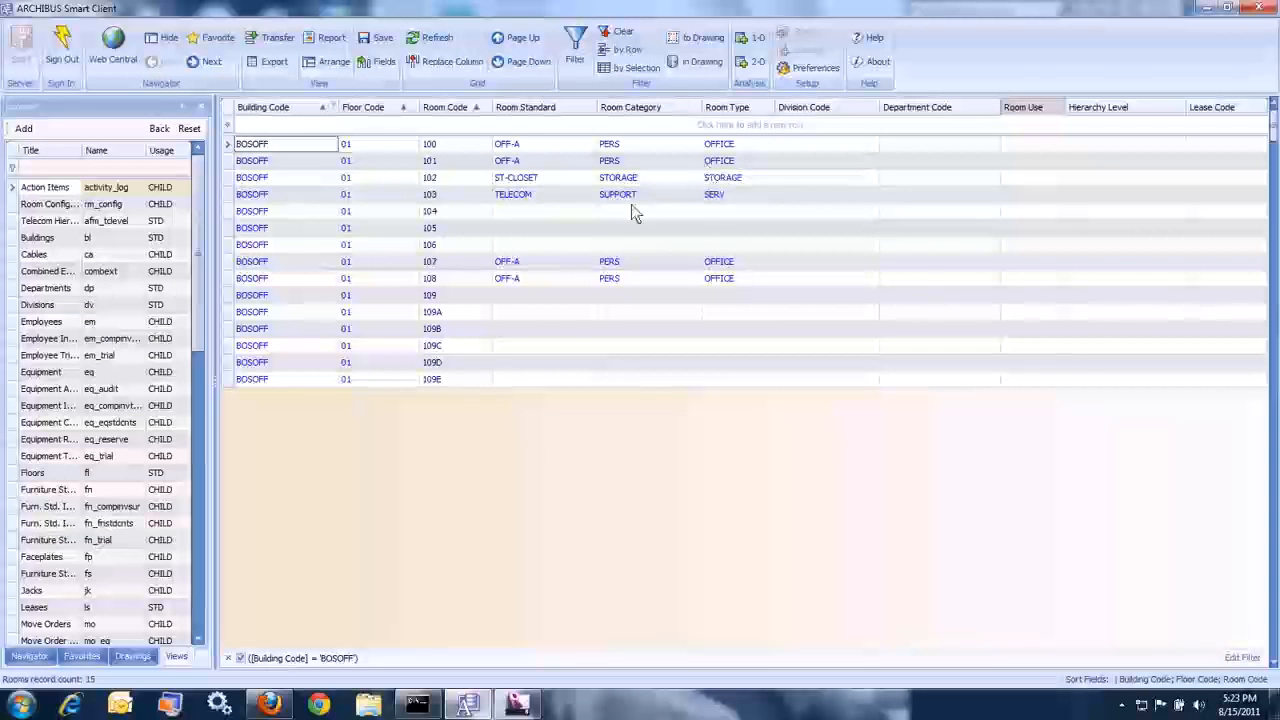
Set the Room Standard of room 109A to WKSTA in the rooms grid
click(541, 313)
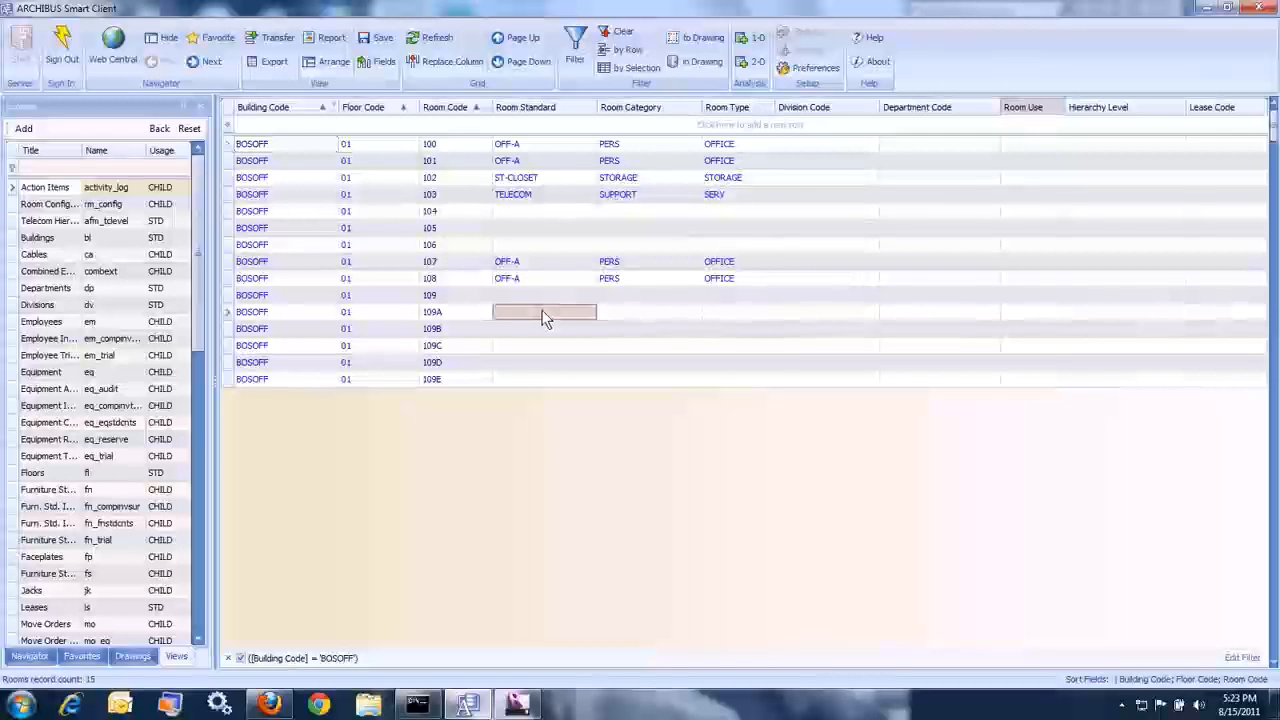
click(564, 318)
click(589, 312)
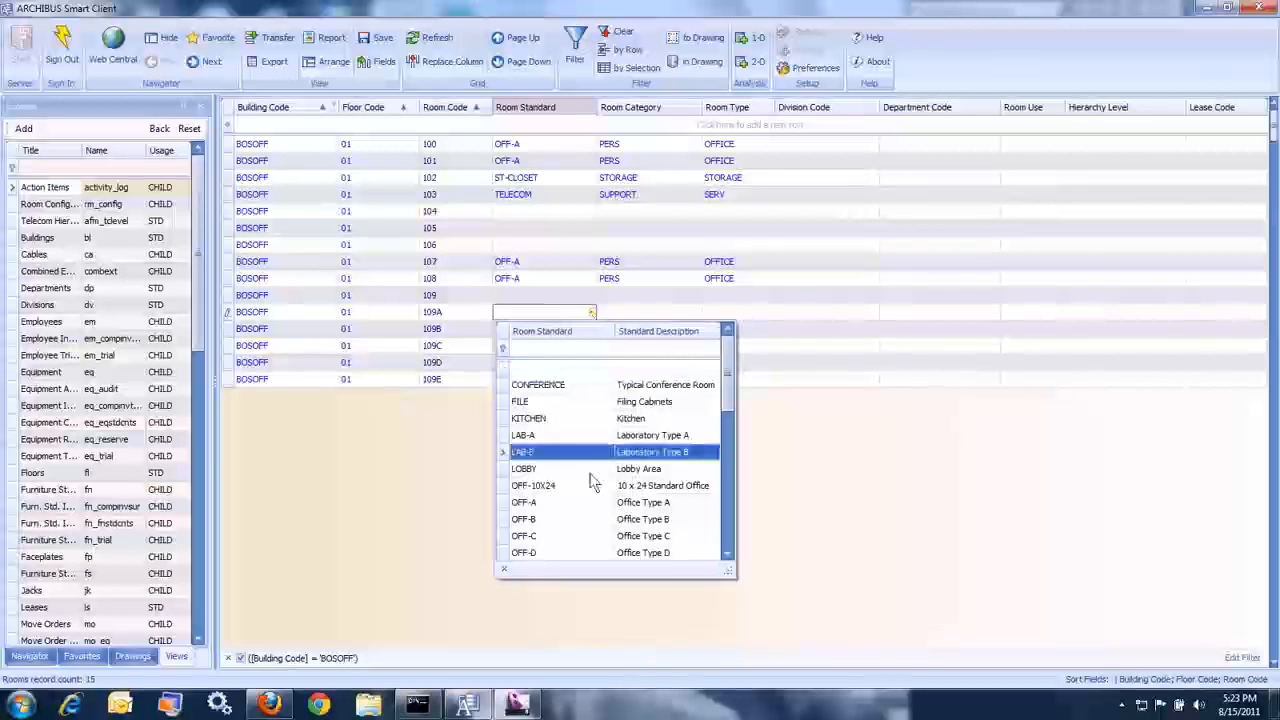
scroll(582, 493, down, 5)
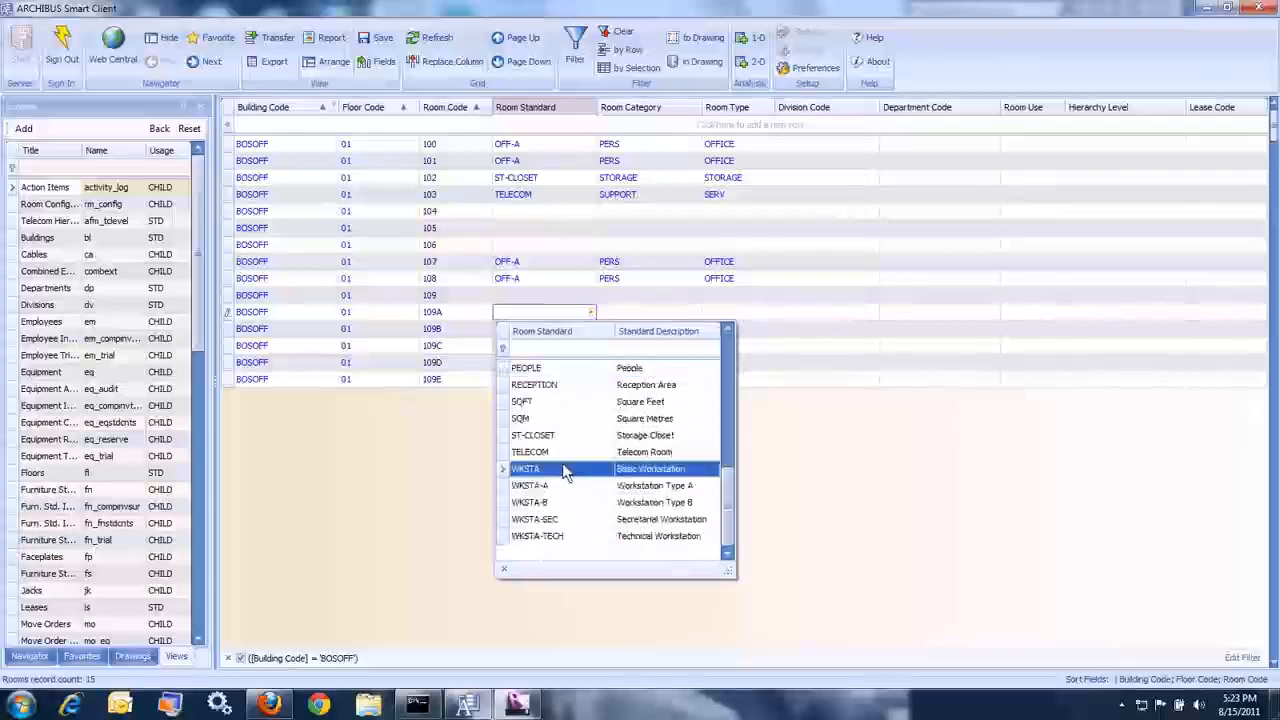
click(564, 470)
Set room 109A's Room Category to PERS and its Room Type to WRKSTATION
click(660, 318)
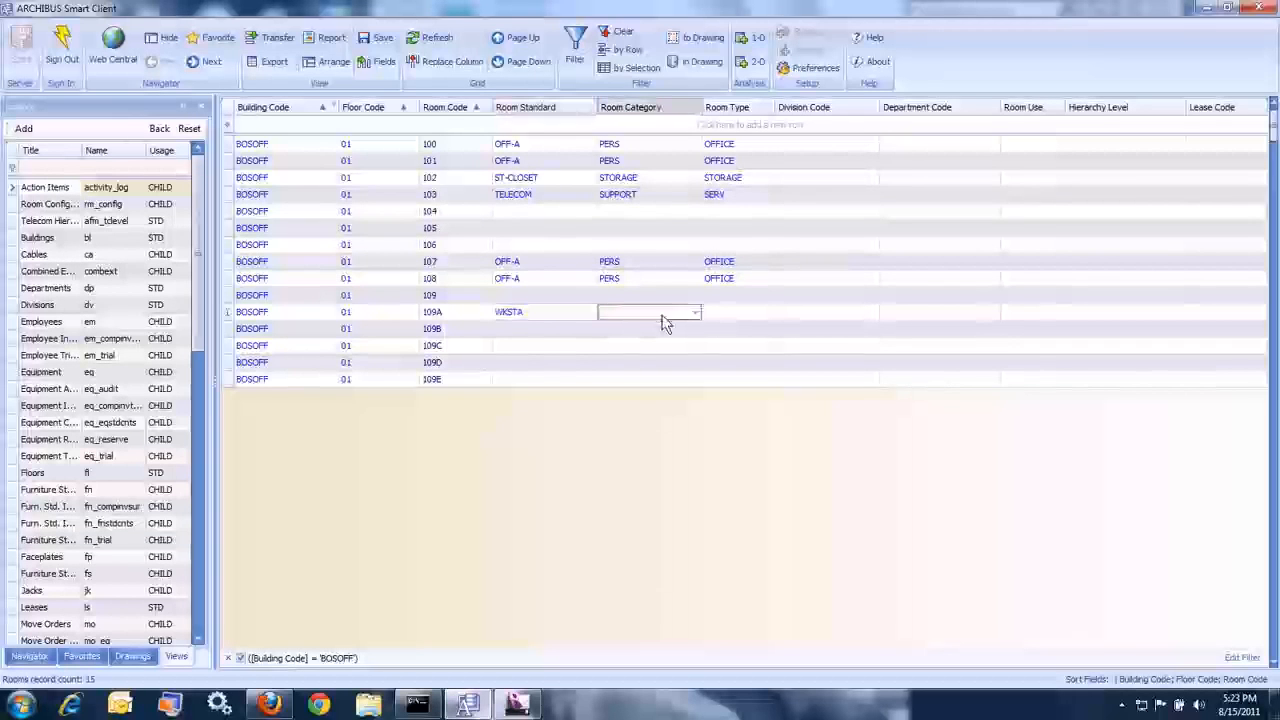
click(695, 314)
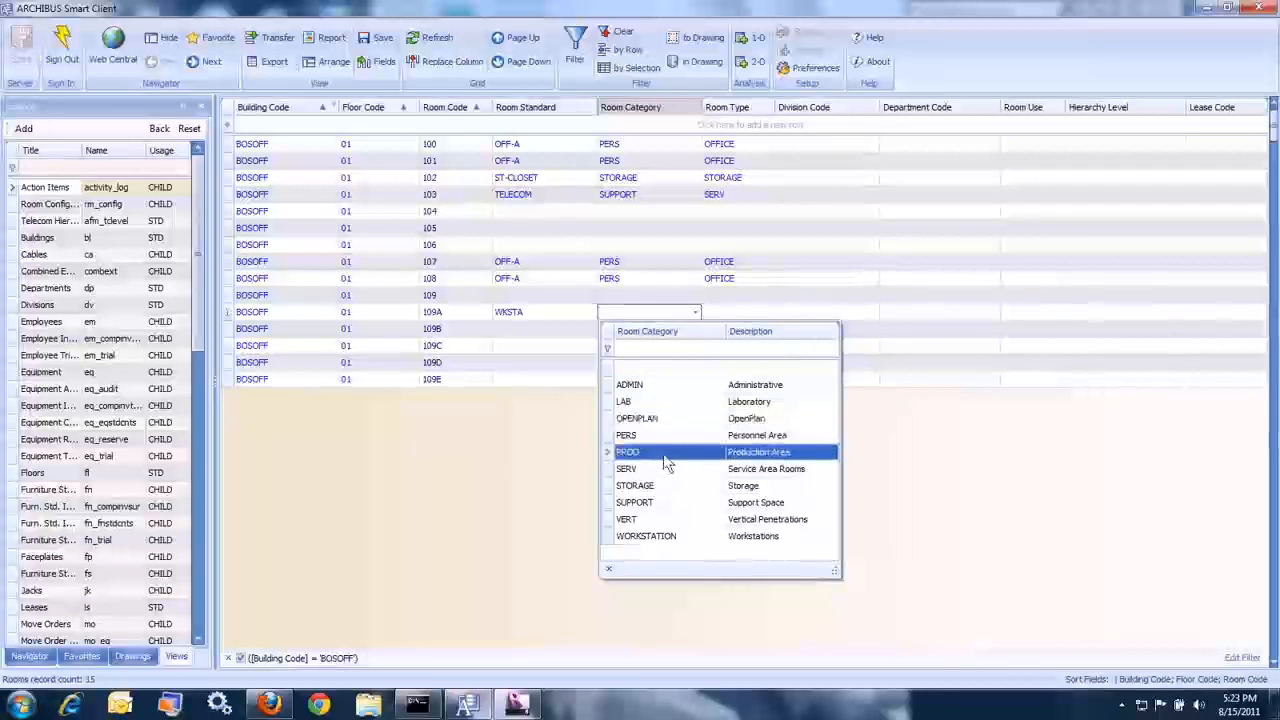
click(625, 437)
click(758, 318)
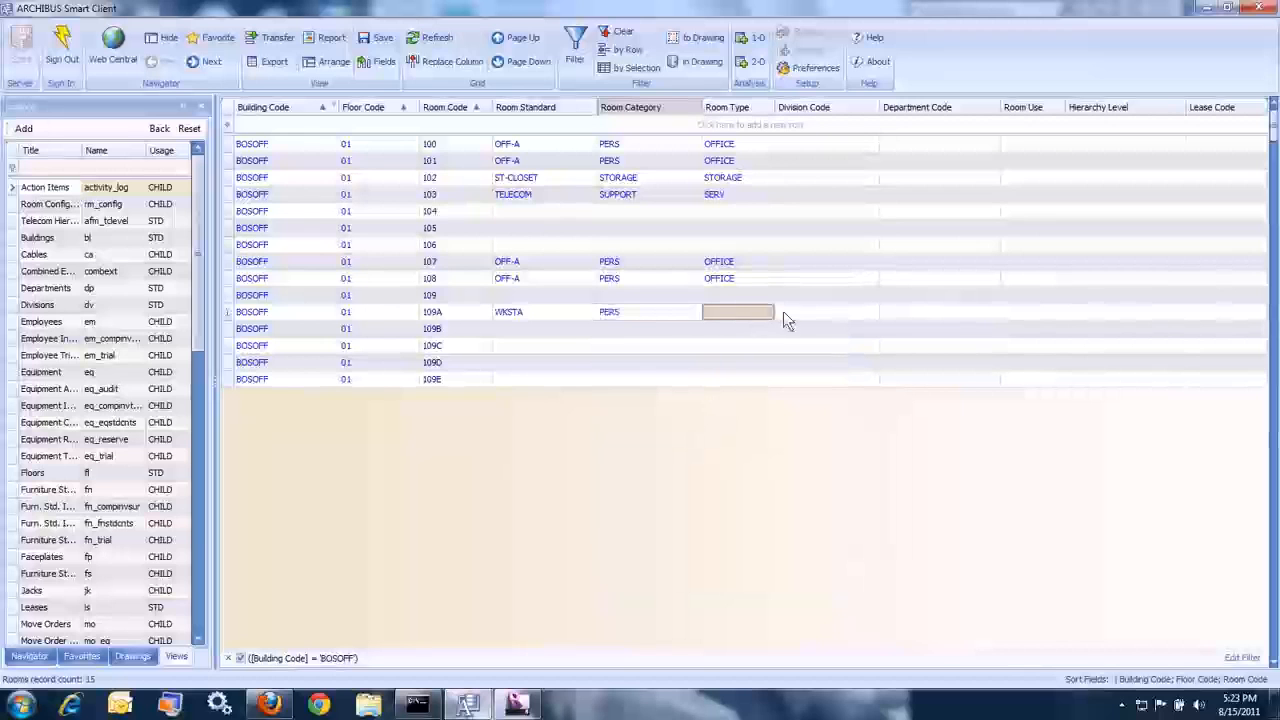
click(772, 318)
click(769, 313)
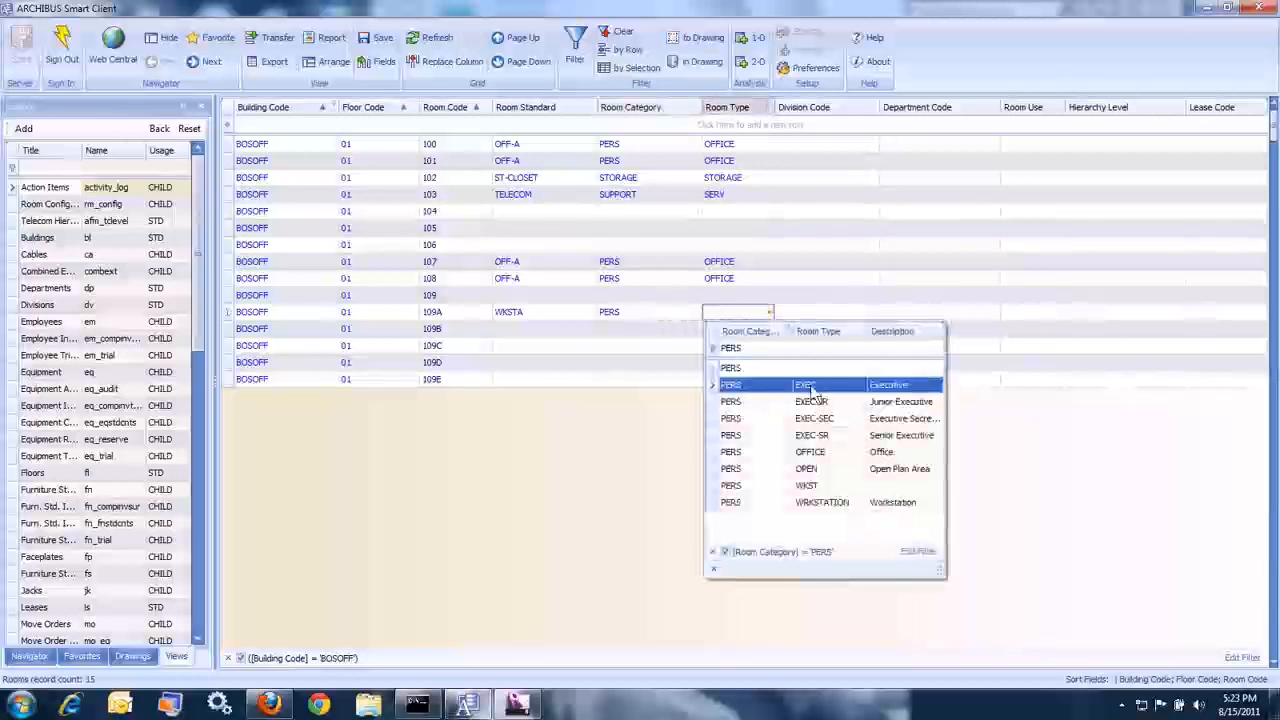
click(826, 503)
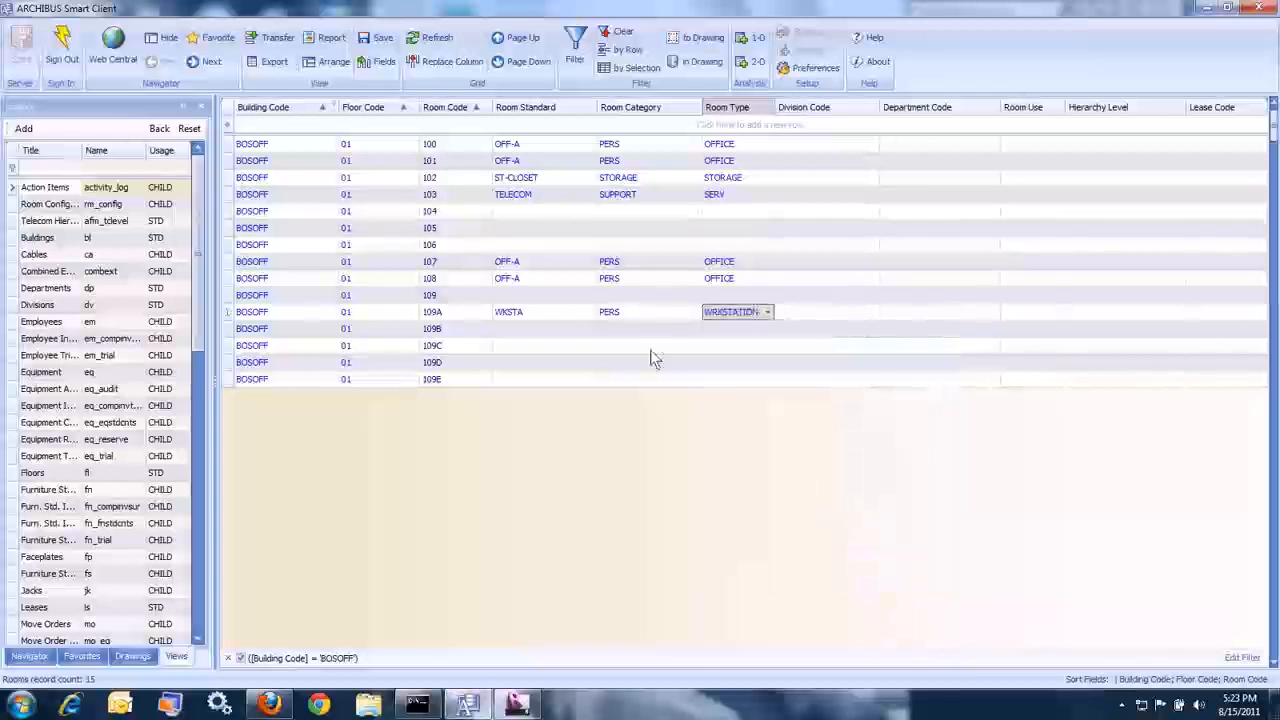
Copy room 109A's standard, category and type to rooms 109B through 109E, and refresh the grid
click(521, 318)
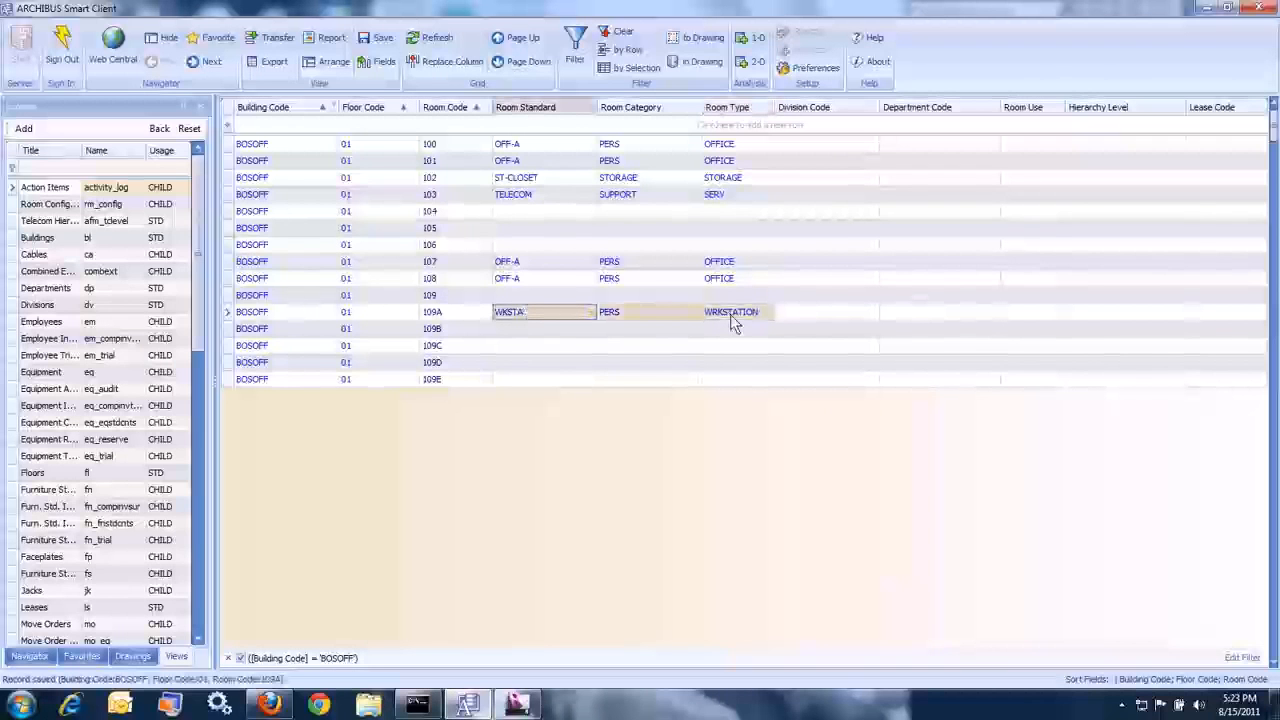
drag(566, 333, 736, 381)
key(ctrl+d)
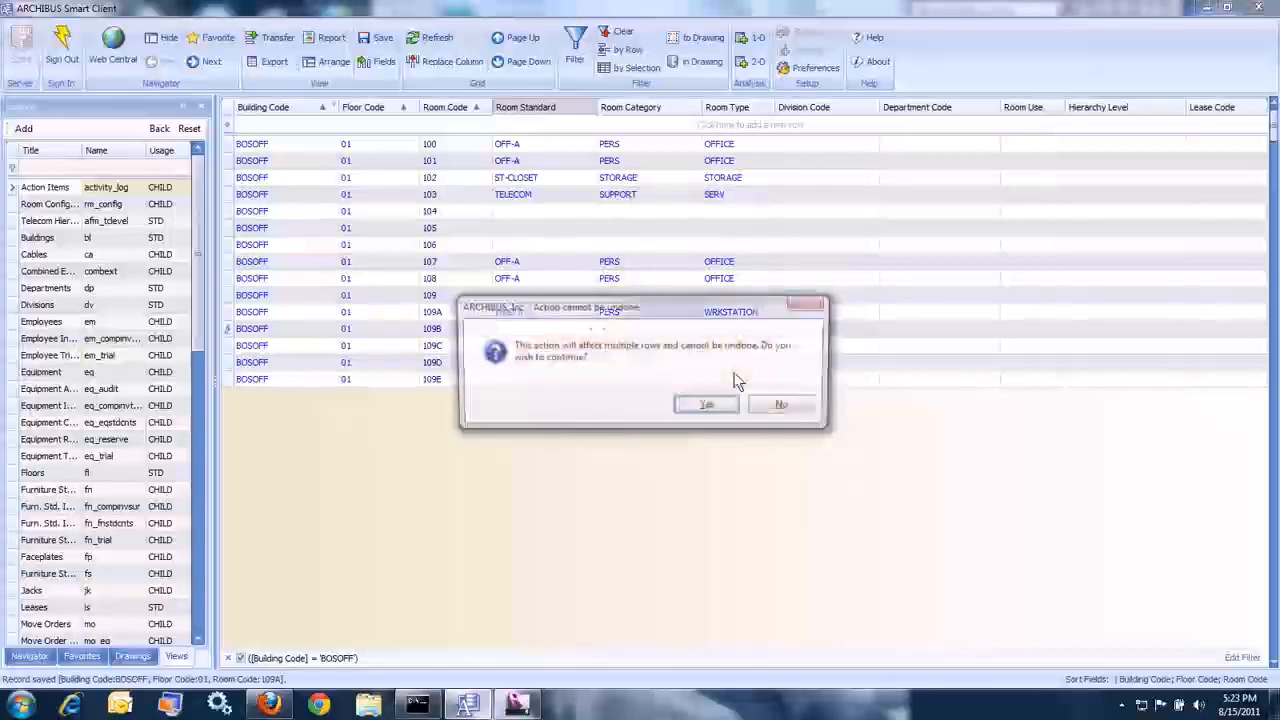
click(695, 403)
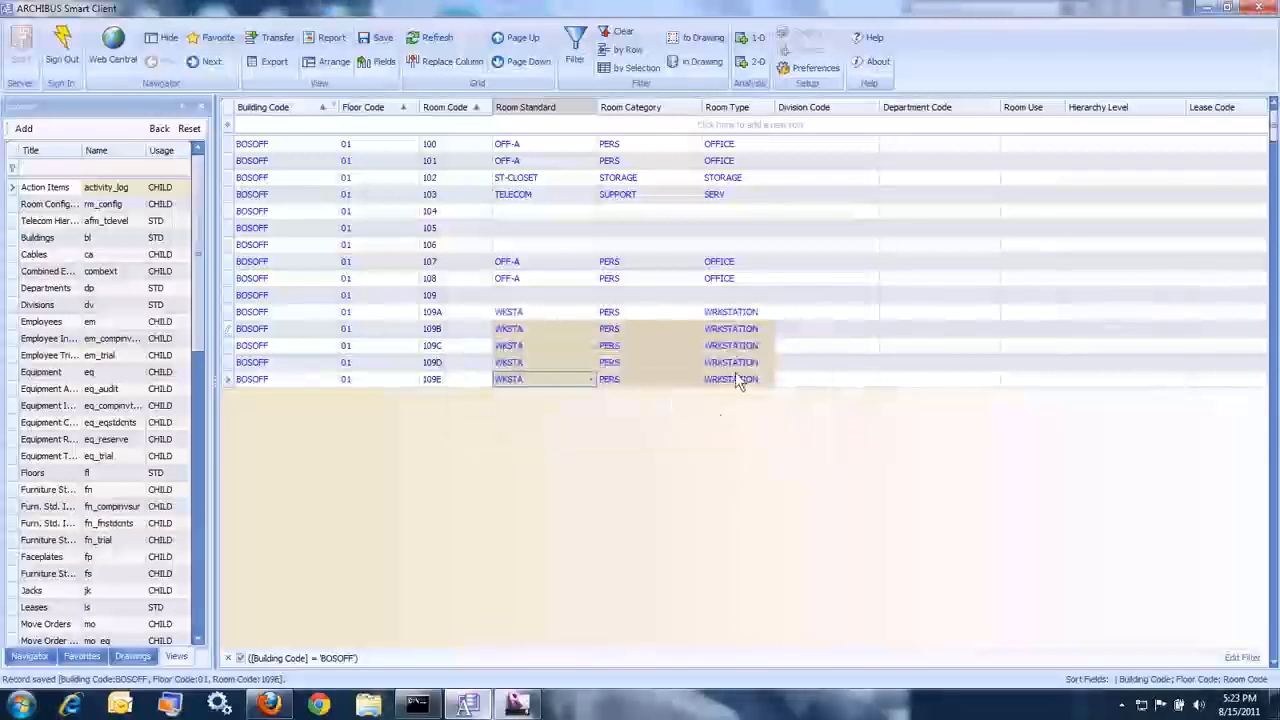
click(807, 341)
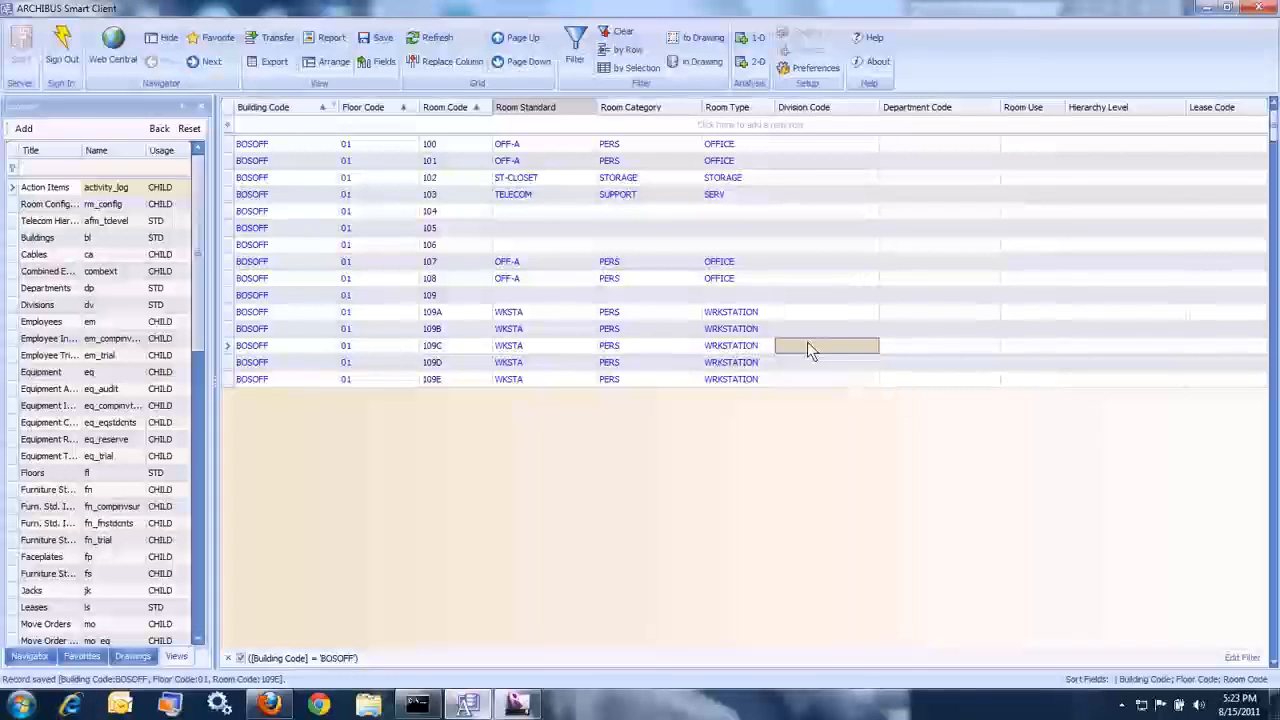
click(818, 330)
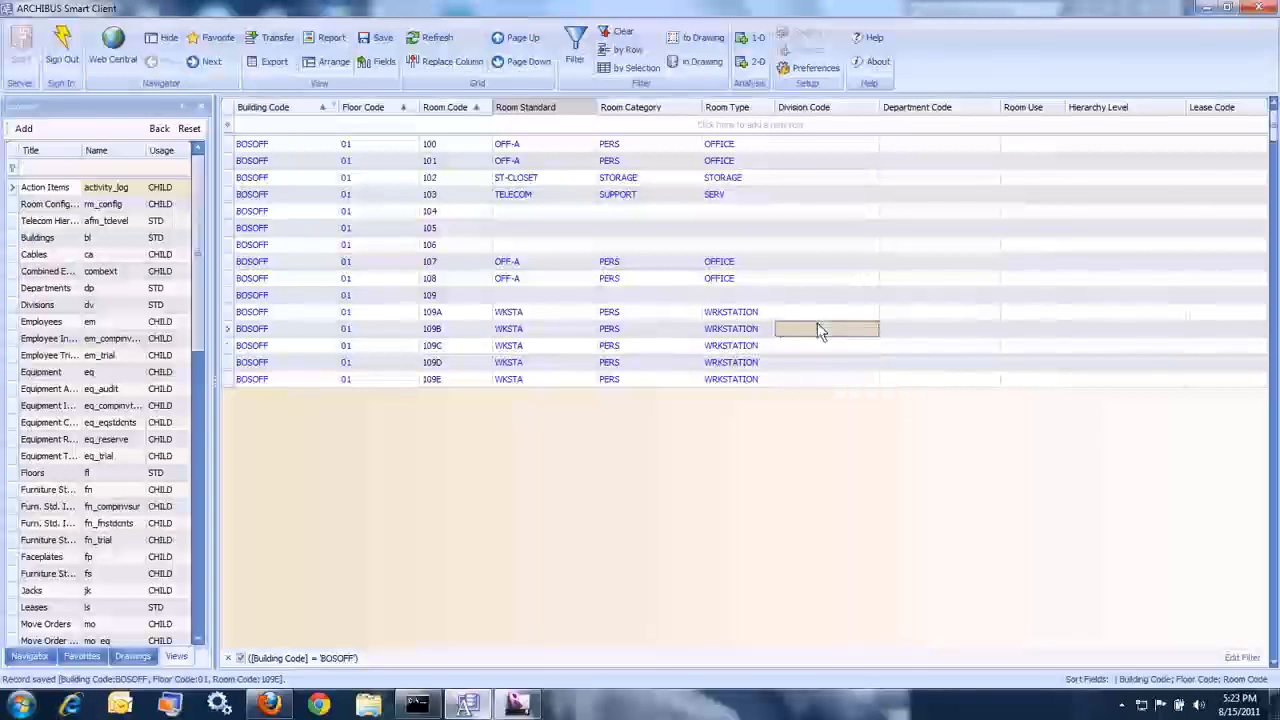
click(437, 40)
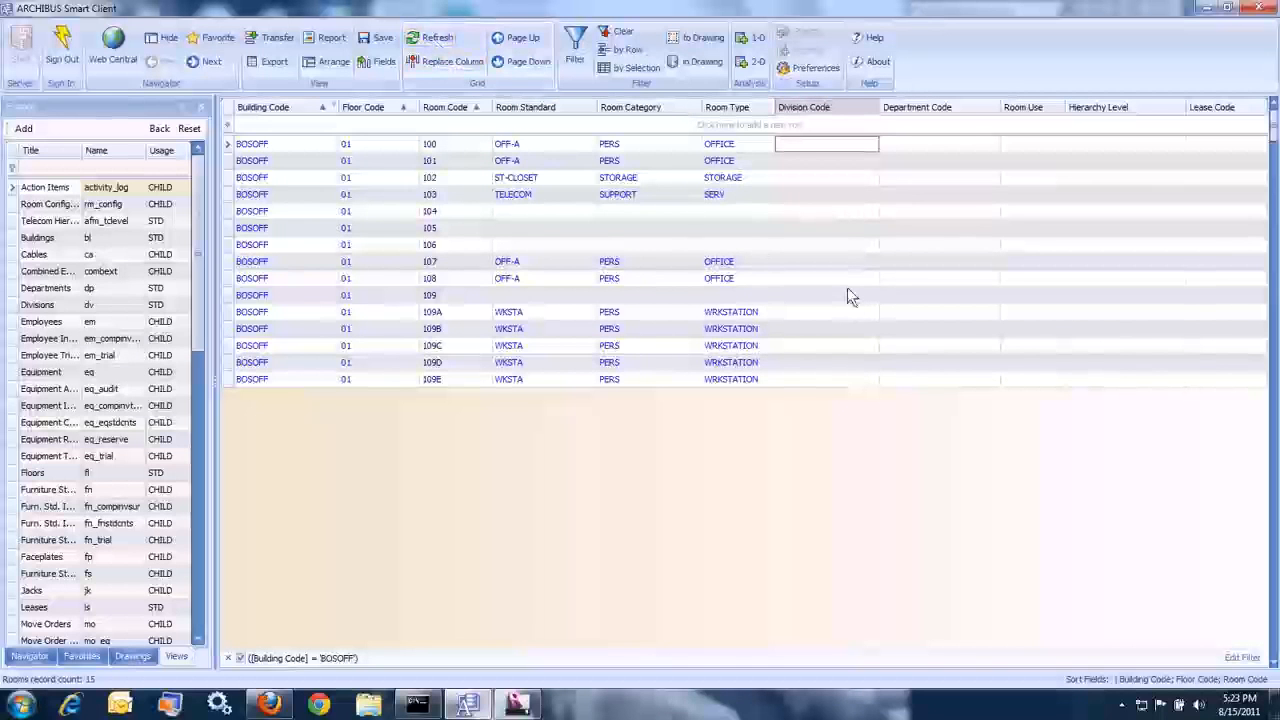
Switch to Revit, check the ARCHIBUS asset data of workstation room 109A, and close it without changes
click(521, 708)
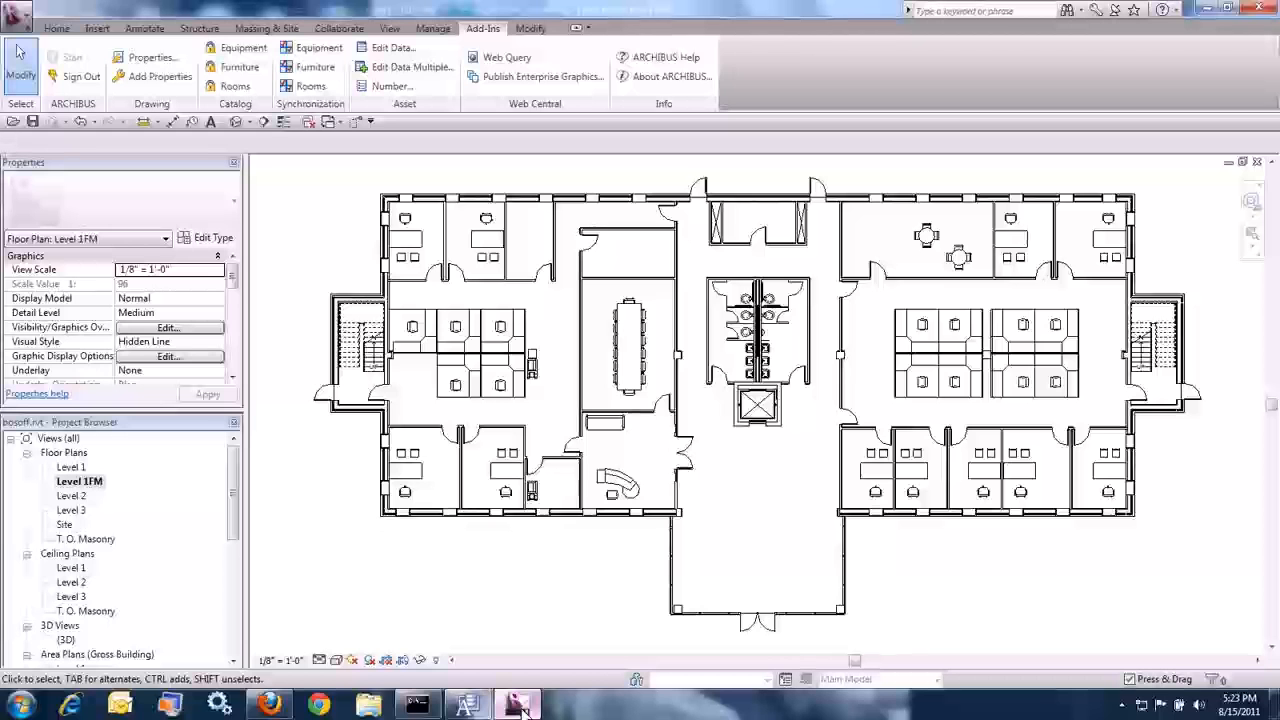
scroll(415, 340, up, 5)
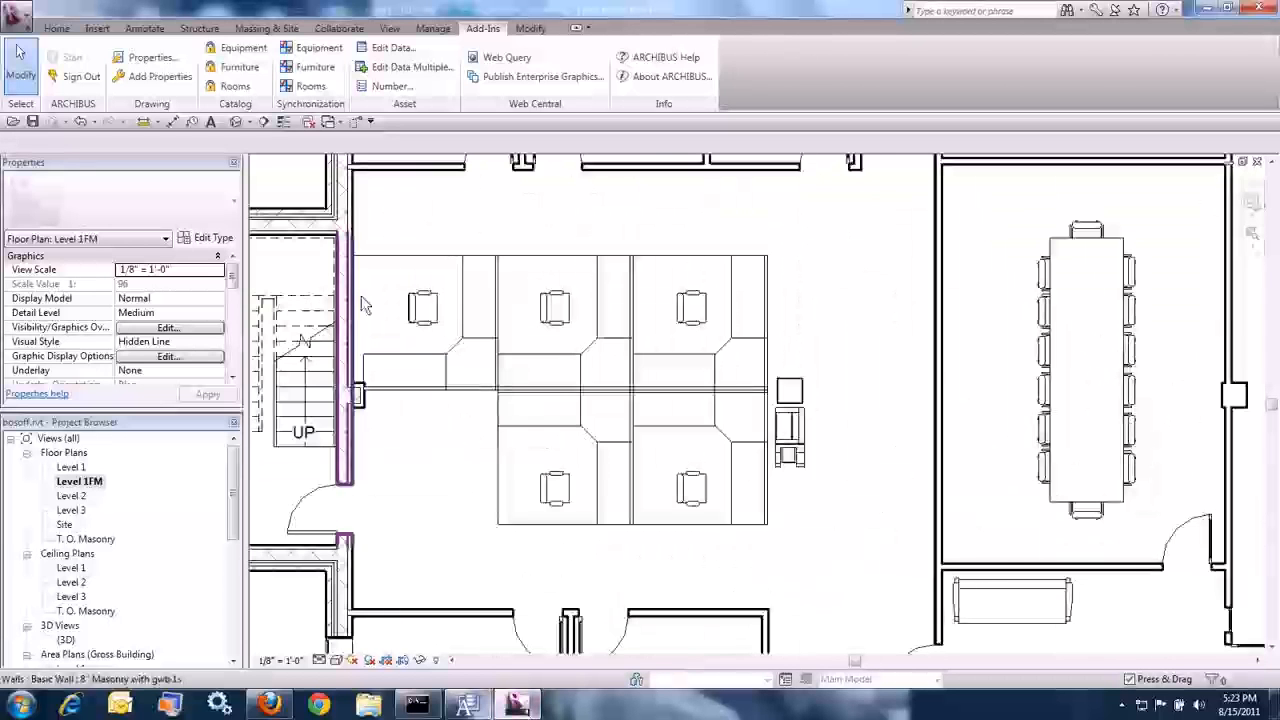
click(430, 290)
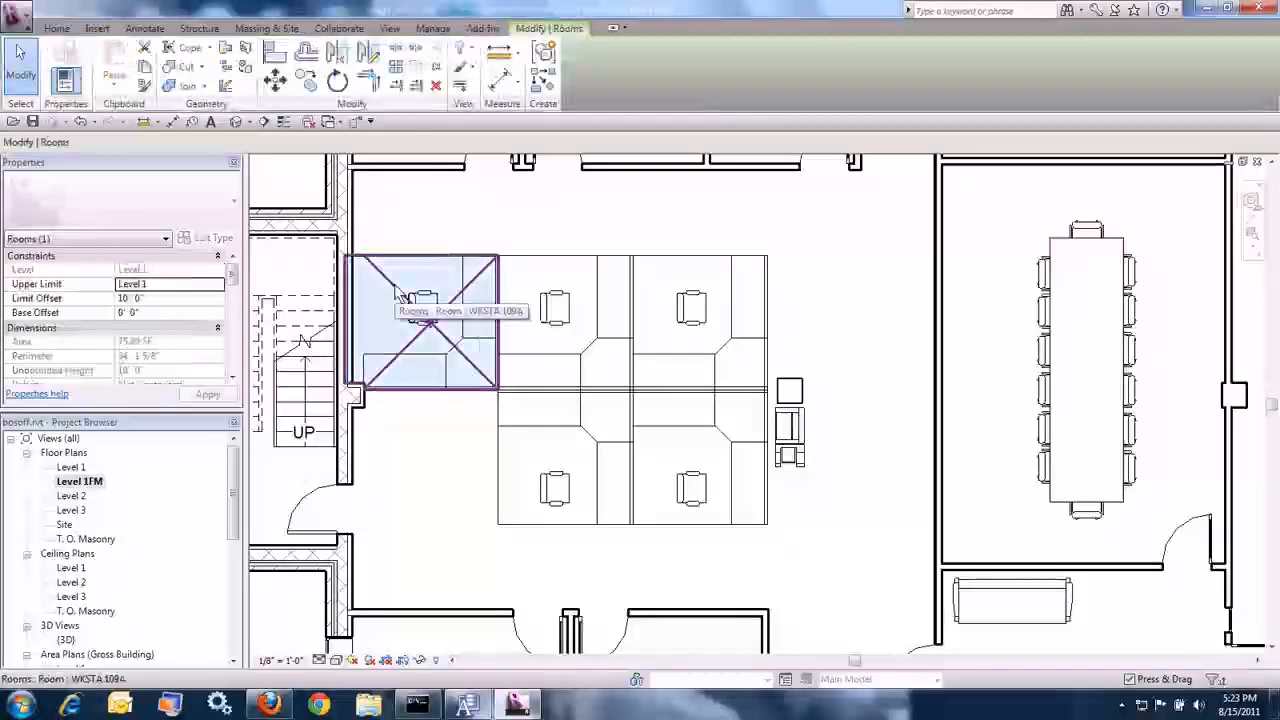
click(483, 28)
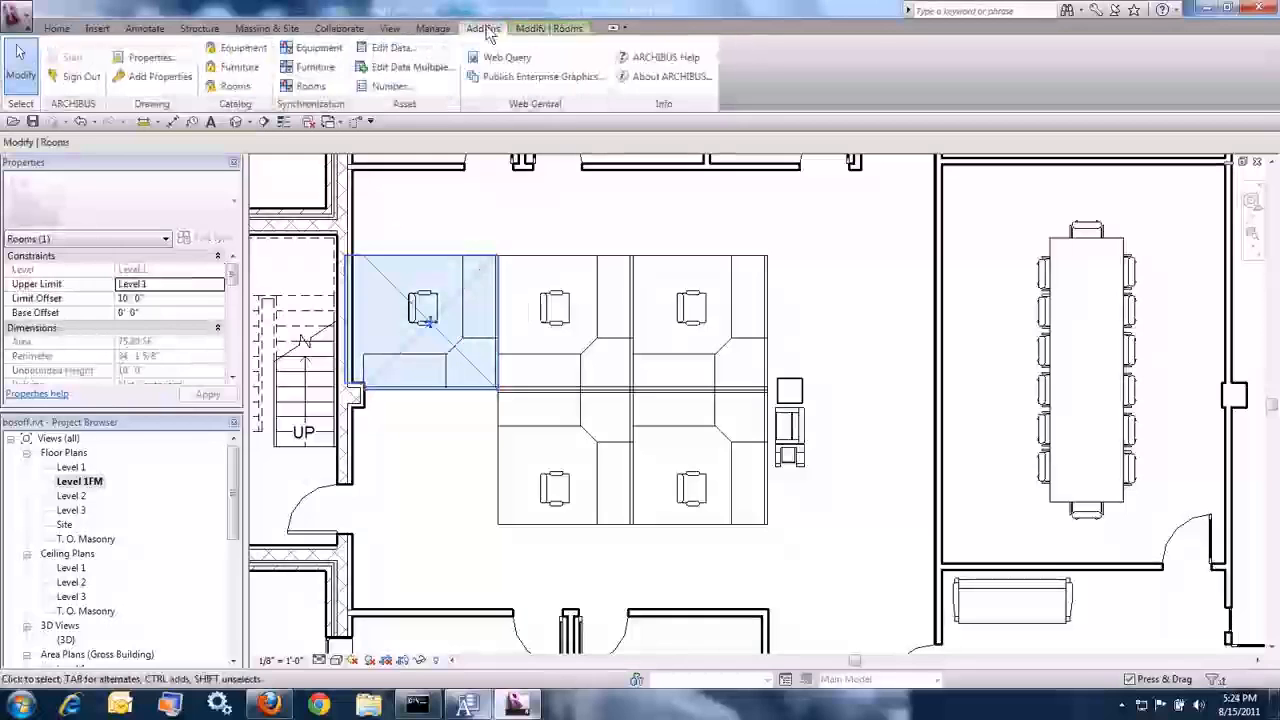
click(396, 50)
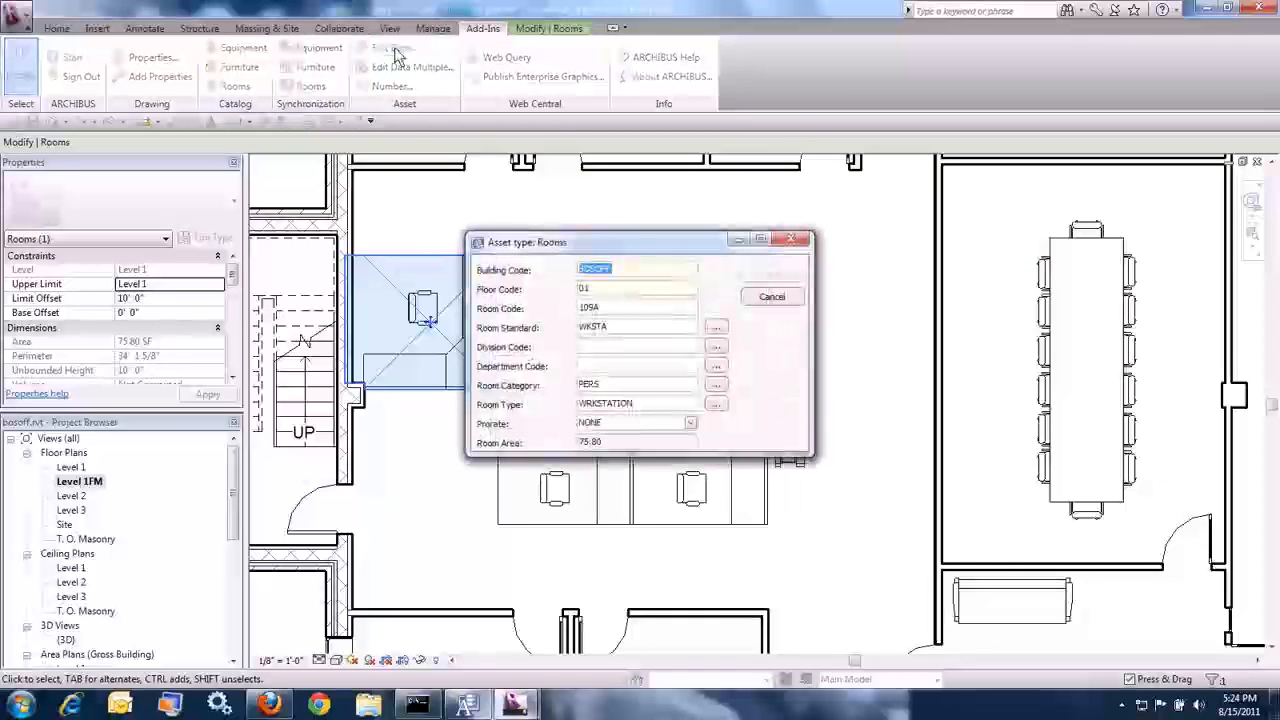
click(626, 325)
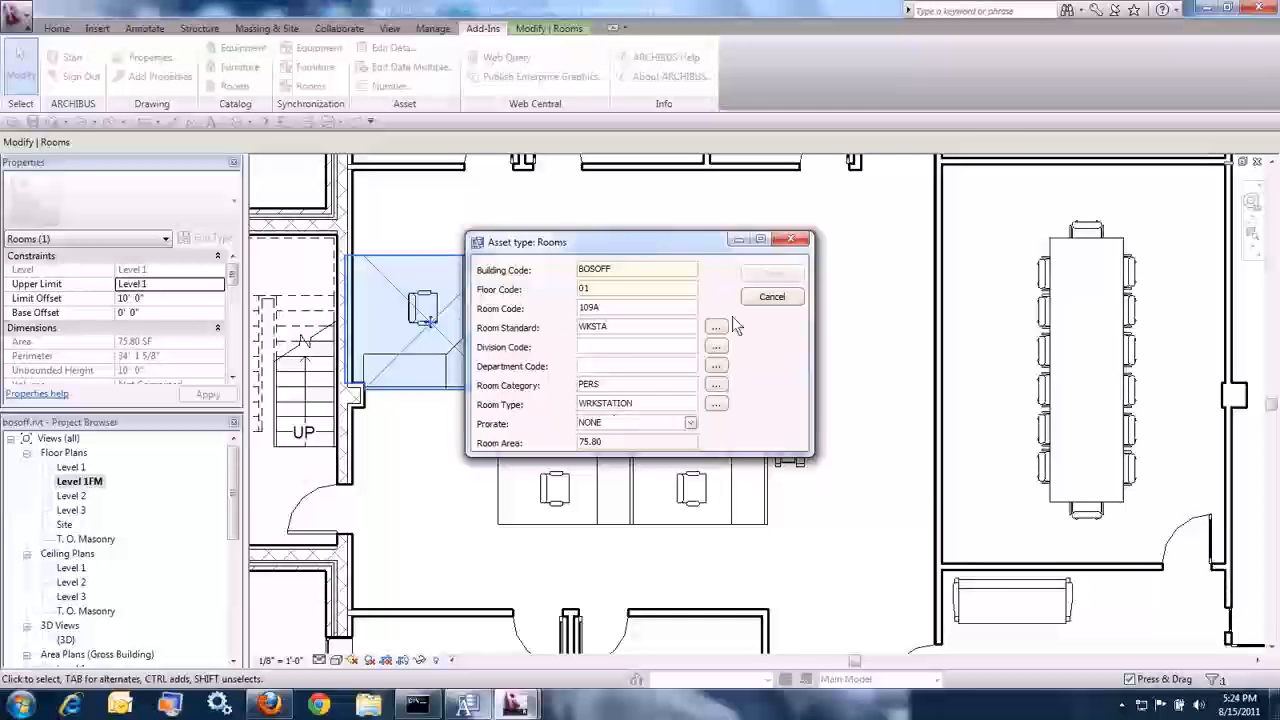
click(789, 242)
scroll(805, 320, down, 3)
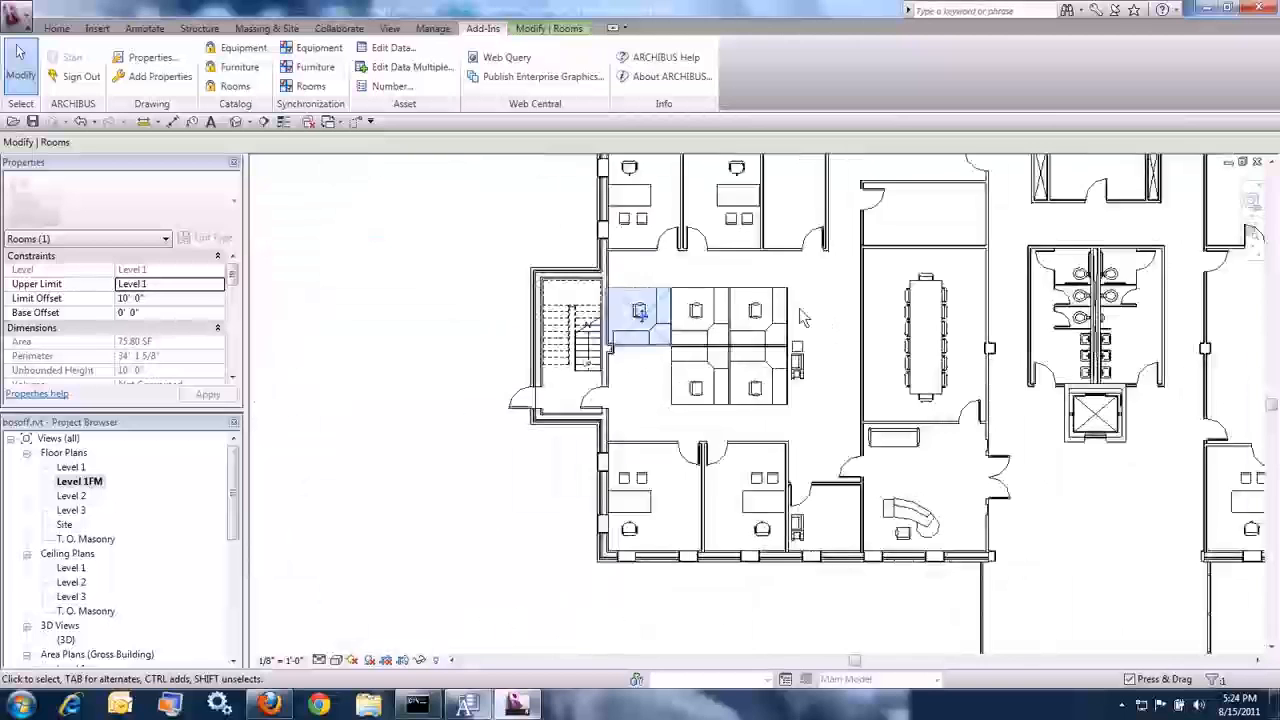
scroll(799, 310, down, 2)
scroll(932, 268, up, 3)
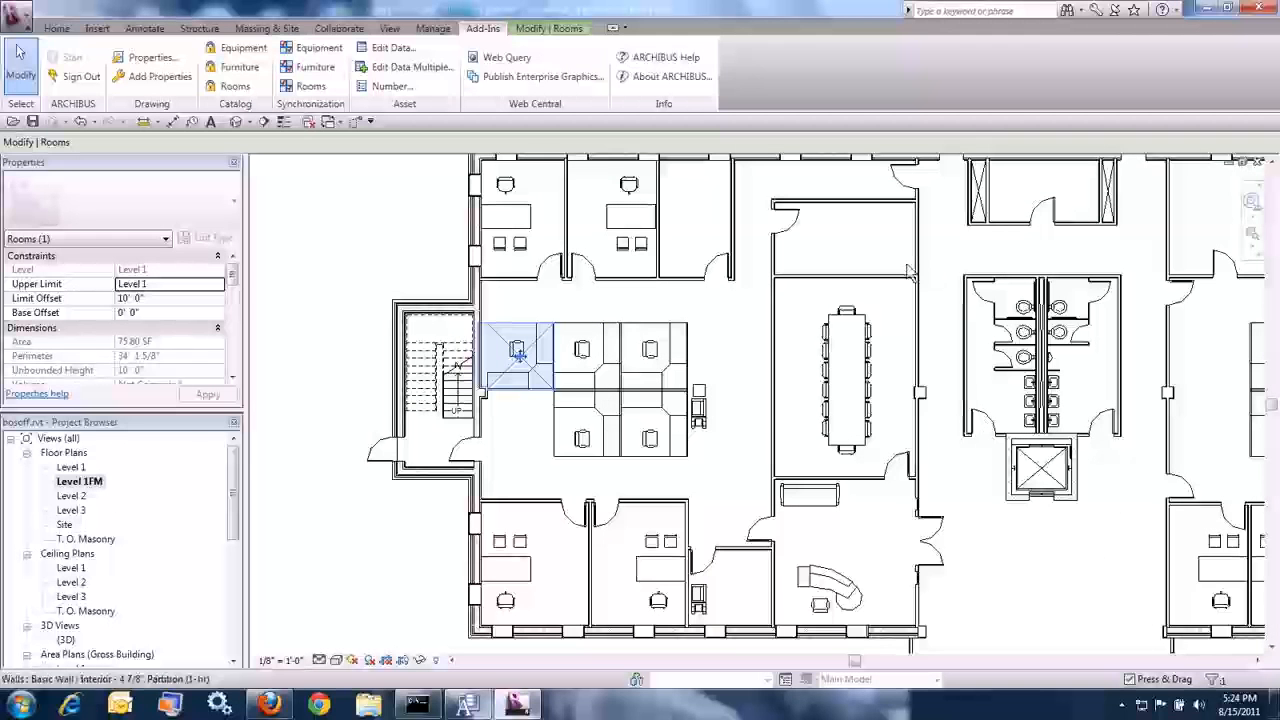
key(Escape)
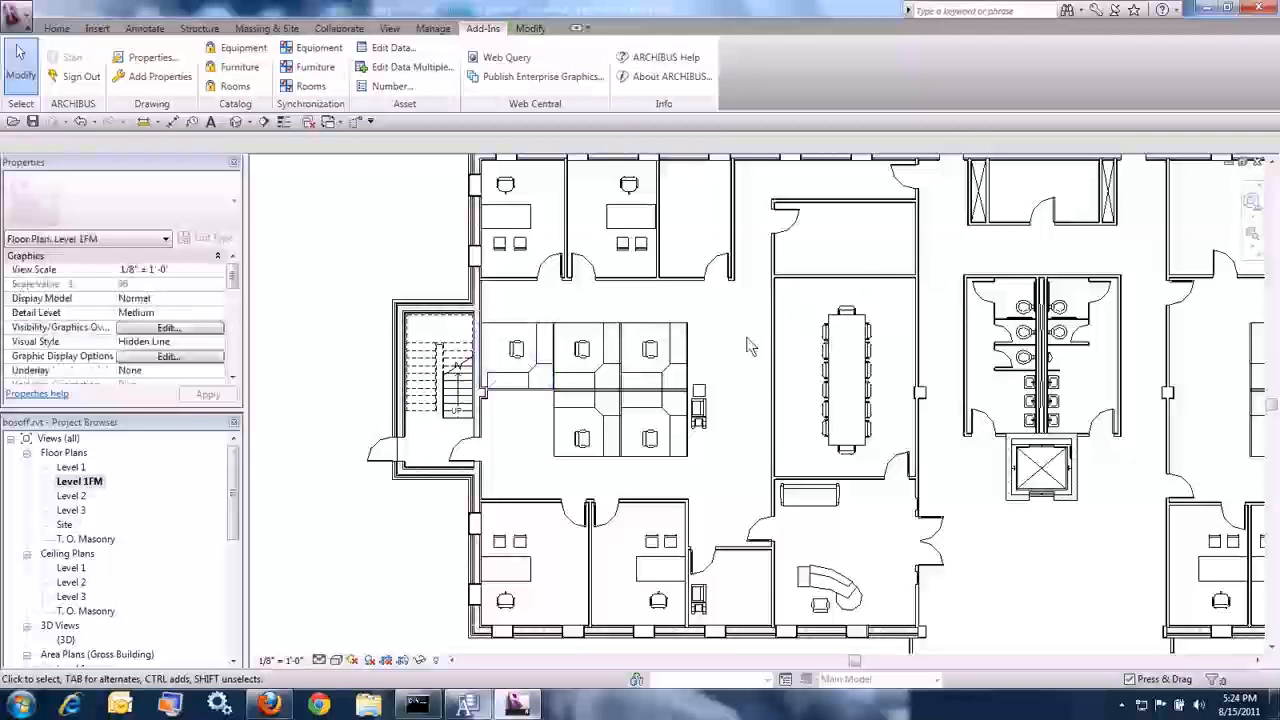
Open the asset data of conference room 104 and set its Room Standard to CONFERENCE
click(805, 330)
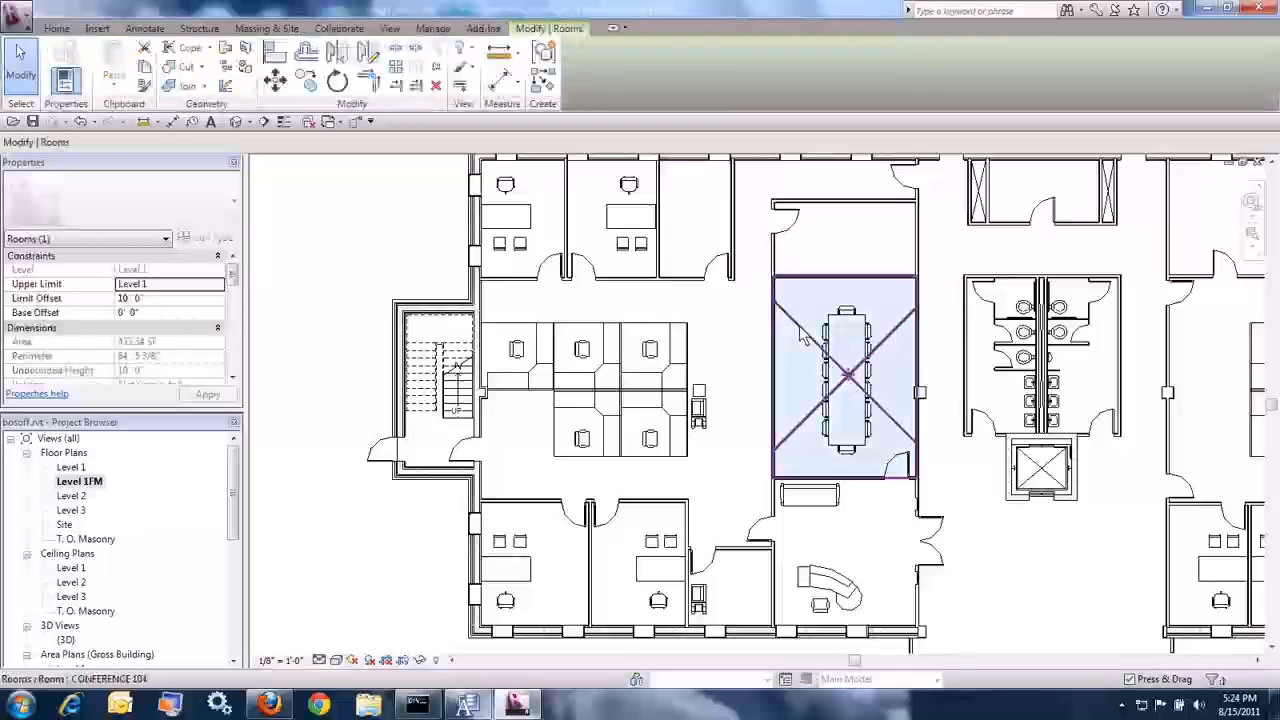
click(483, 28)
click(393, 47)
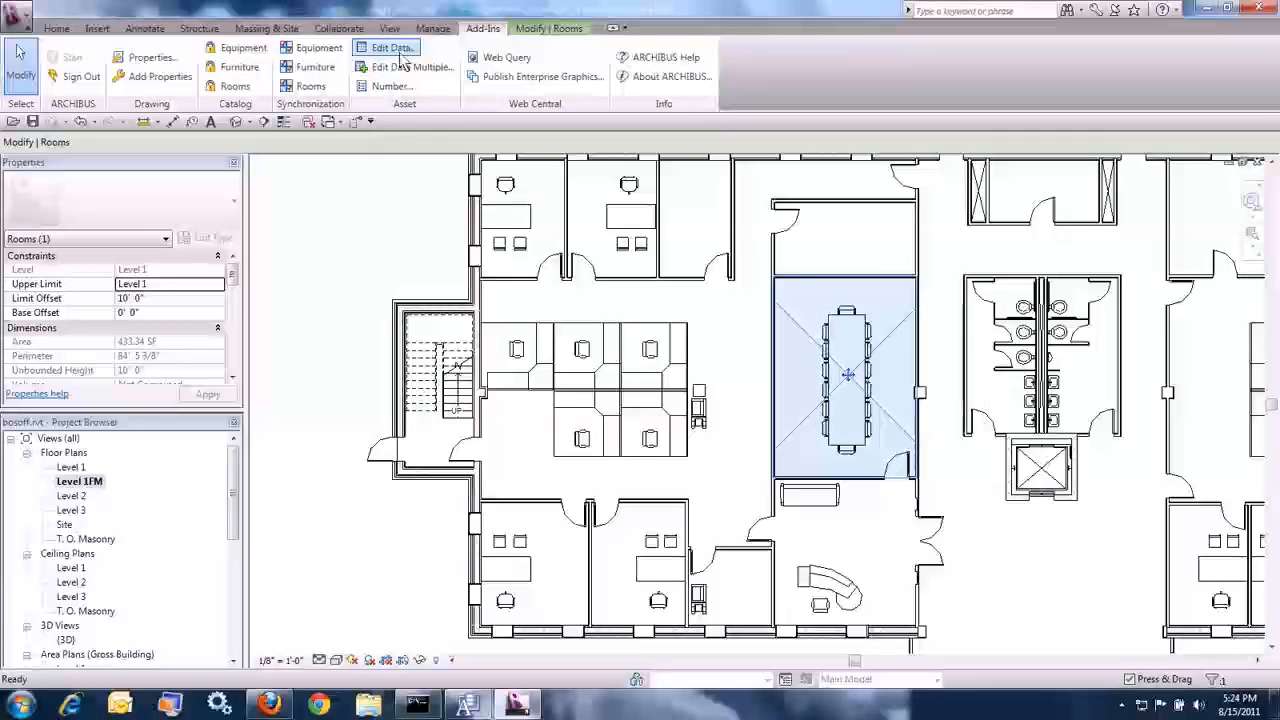
click(716, 327)
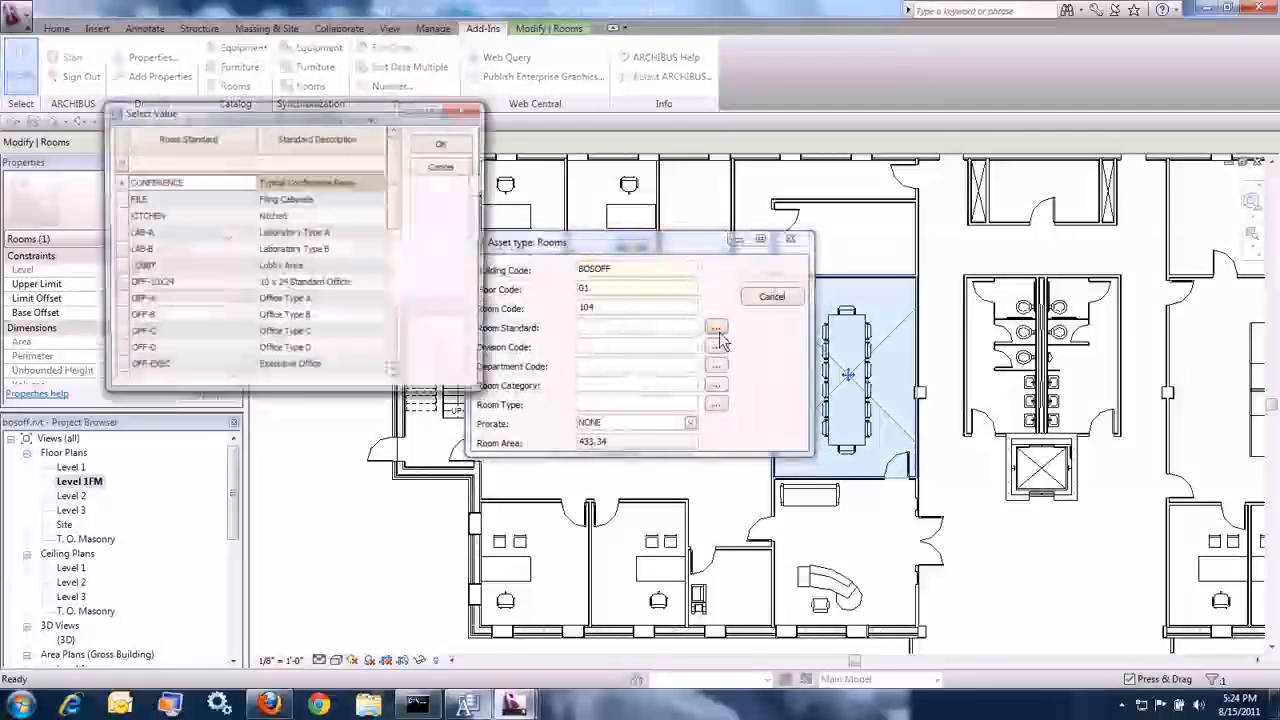
scroll(311, 290, down, 3)
scroll(311, 290, up, 3)
click(282, 184)
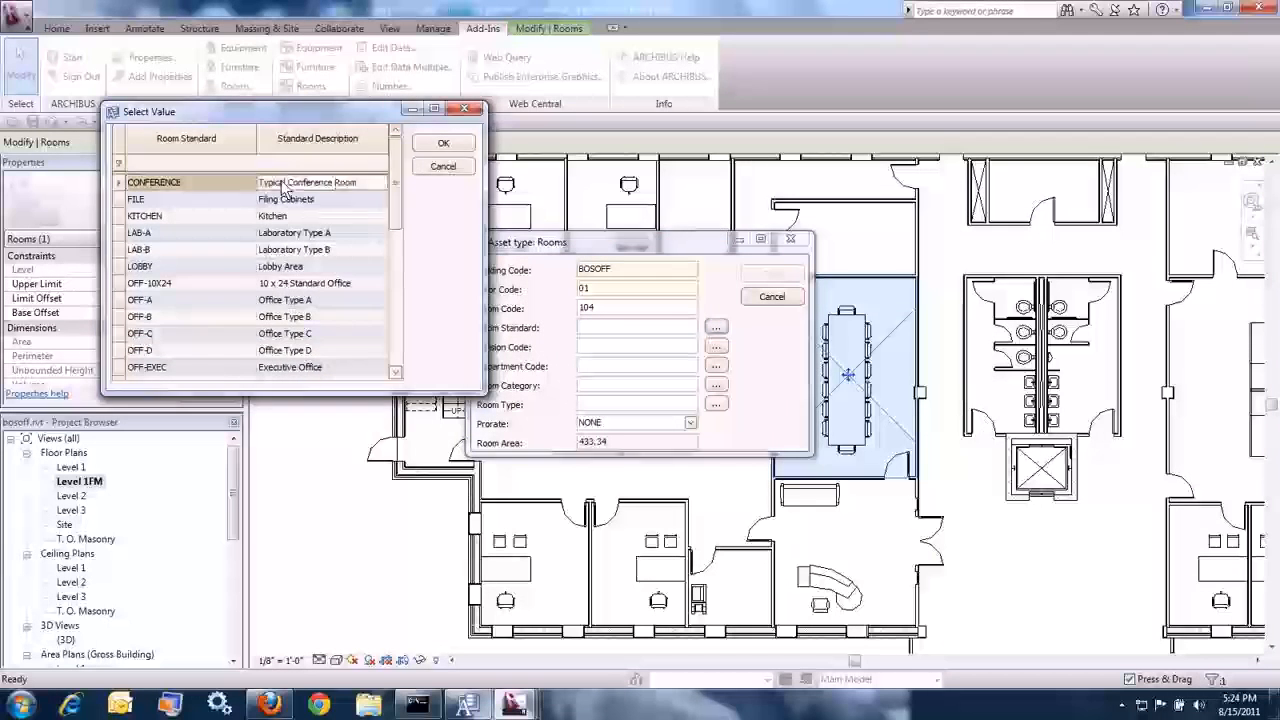
double_click(282, 184)
Set room 104's Room Category to SUPPORT and its Room Type to CONFERENCE
click(716, 386)
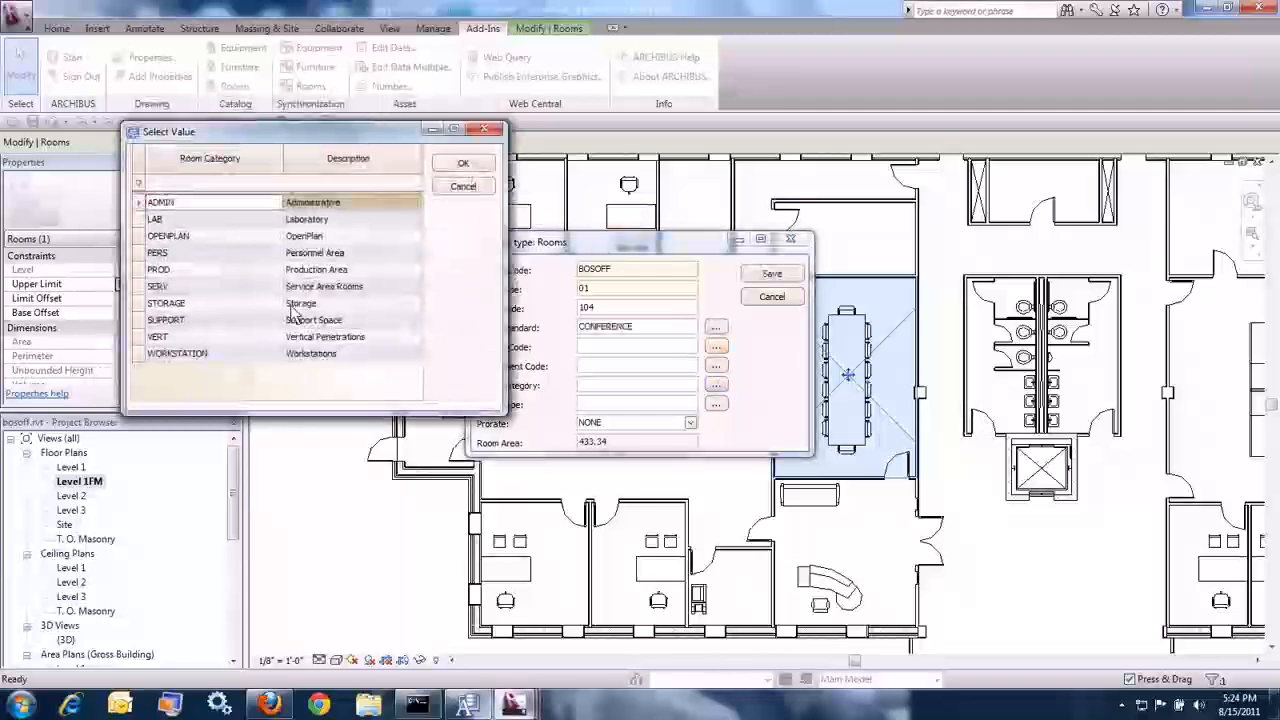
double_click(297, 319)
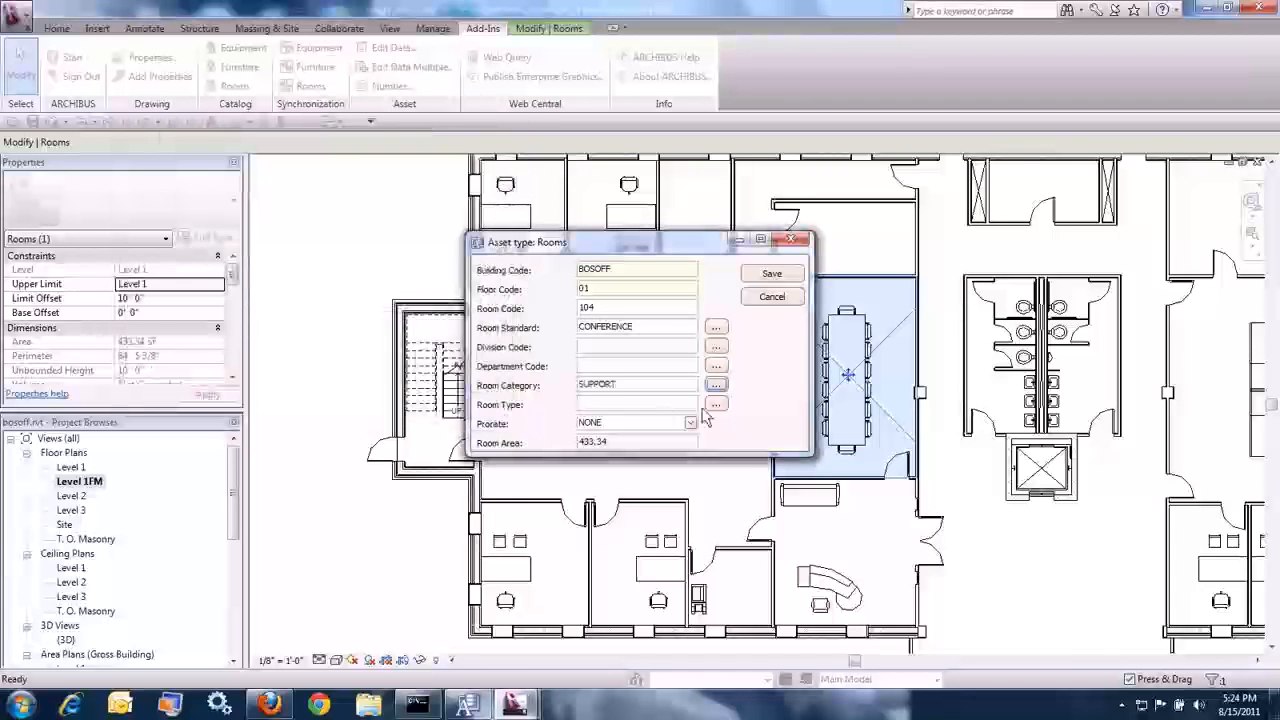
click(716, 403)
double_click(262, 292)
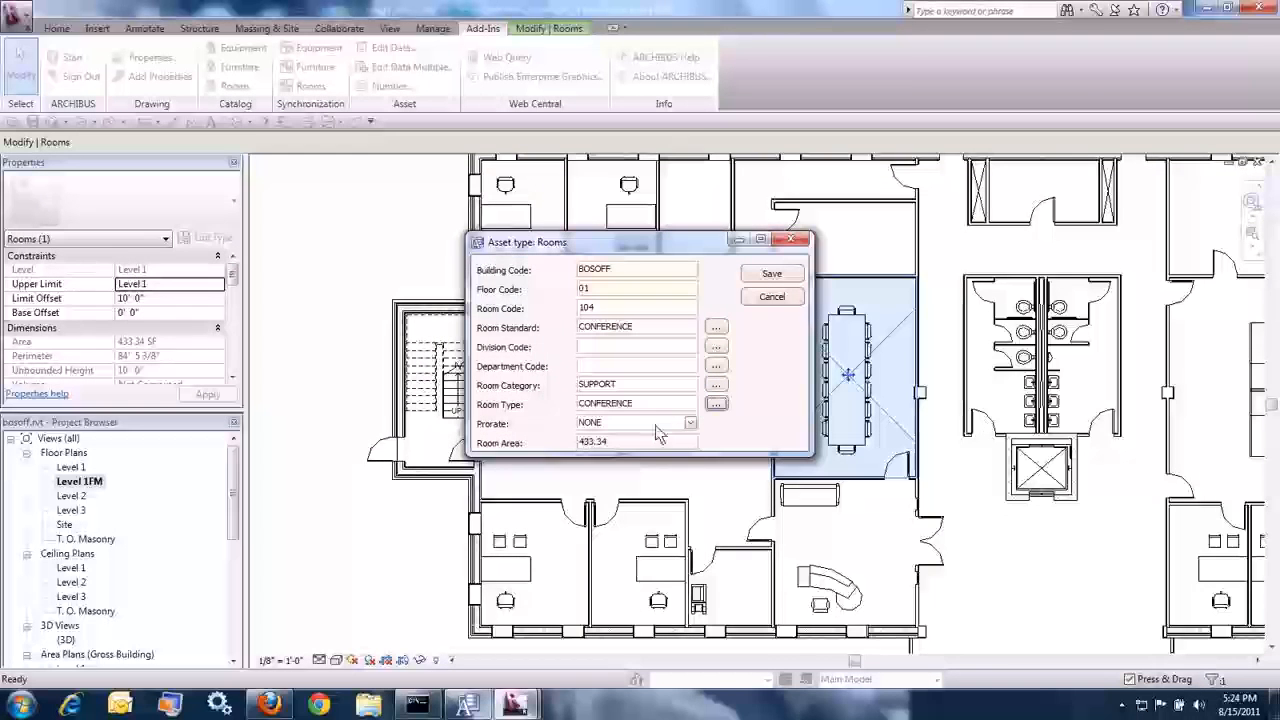
Set room 104's Prorate option to FLOOR and save the asset data
click(689, 424)
click(650, 450)
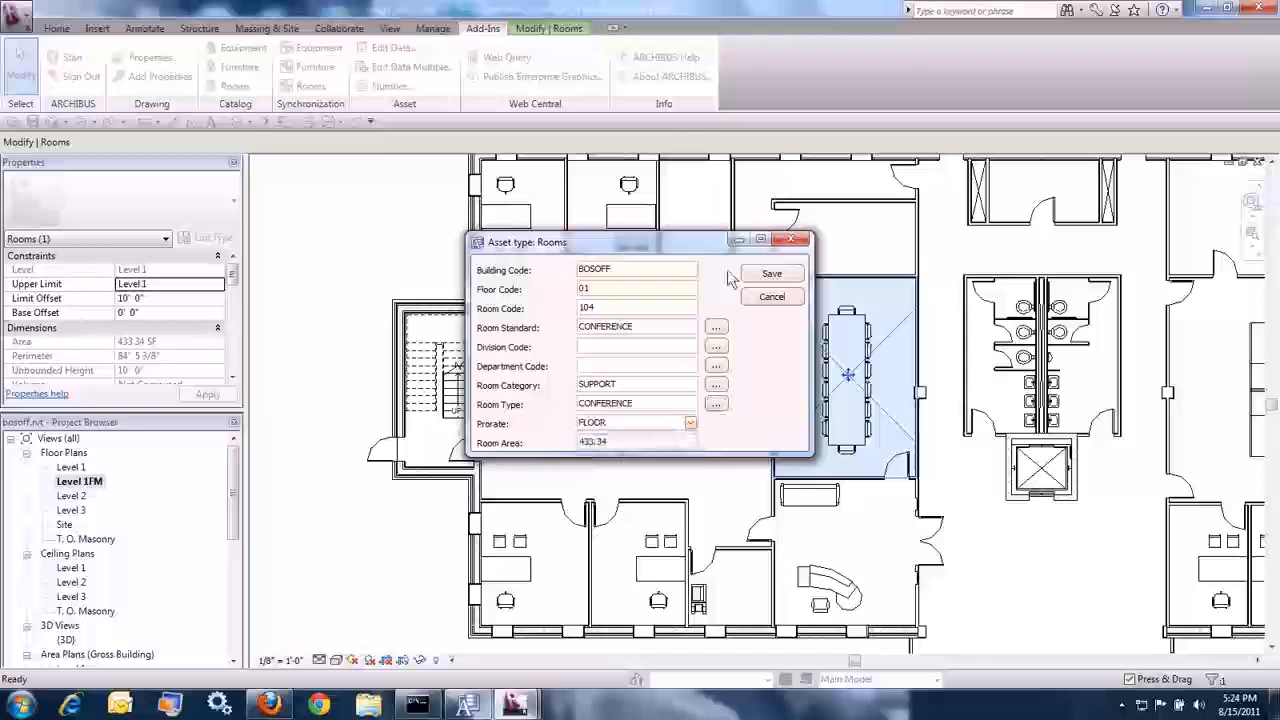
click(770, 275)
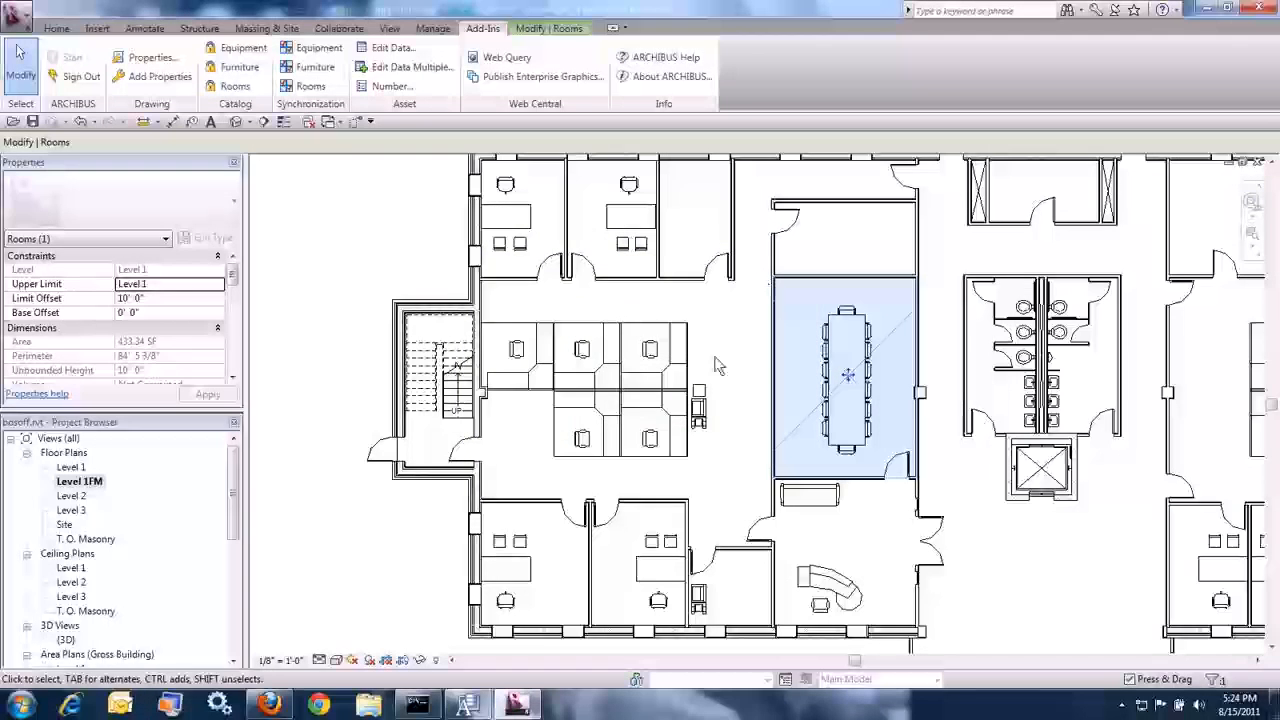
Switch to ARCHIBUS Smart Client and refresh the rooms grid to load room 104's saved data
mouse_move(465, 708)
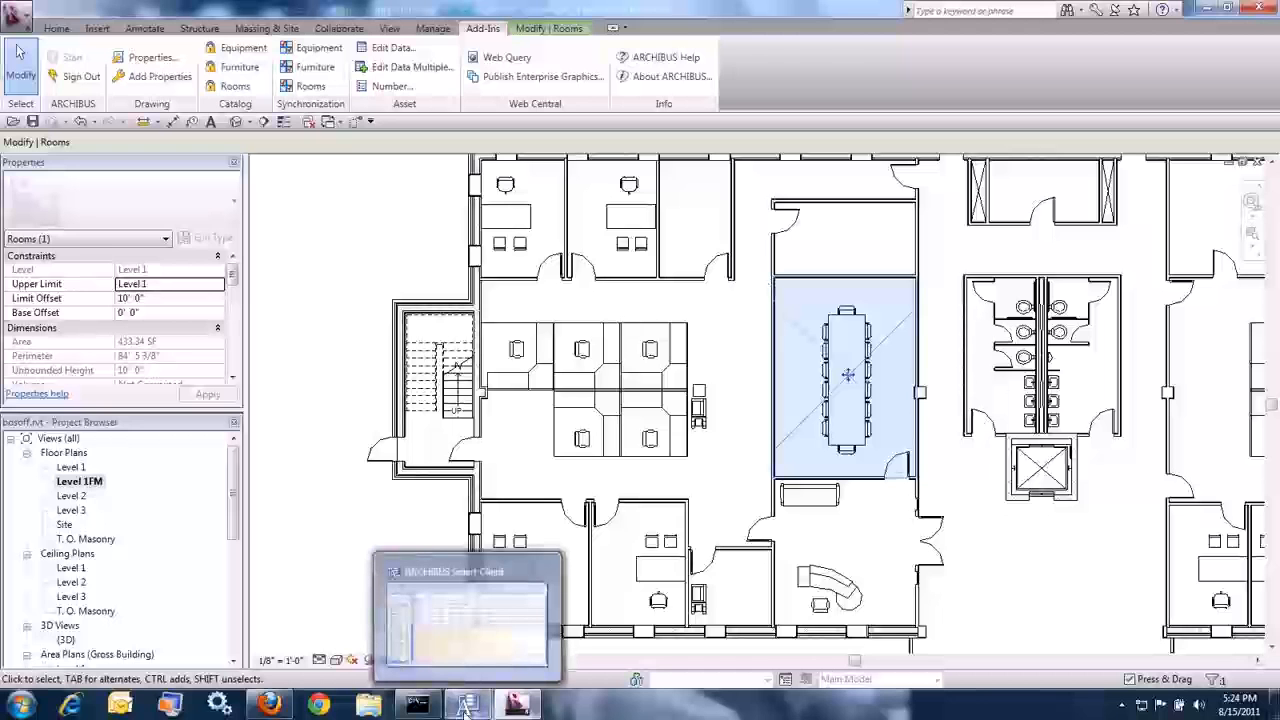
click(465, 708)
click(436, 40)
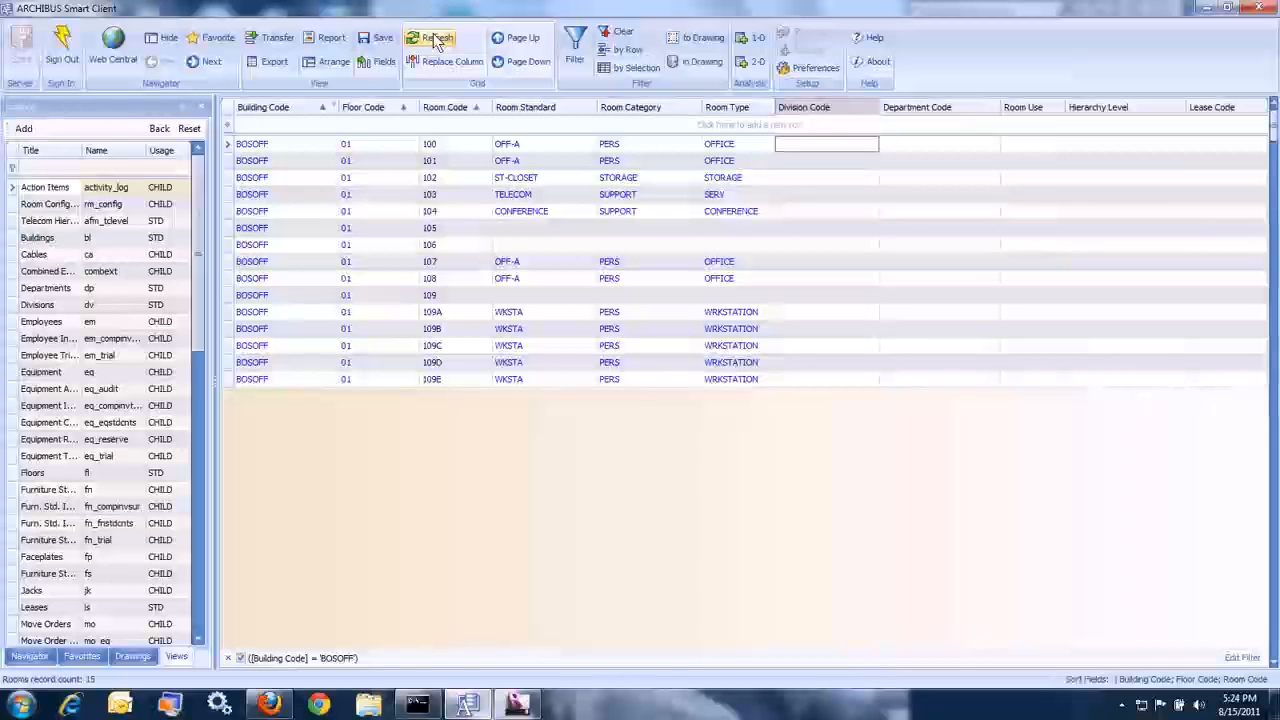
Change room 104's Room Type to TRAINING in the rooms grid and refresh the grid
click(716, 214)
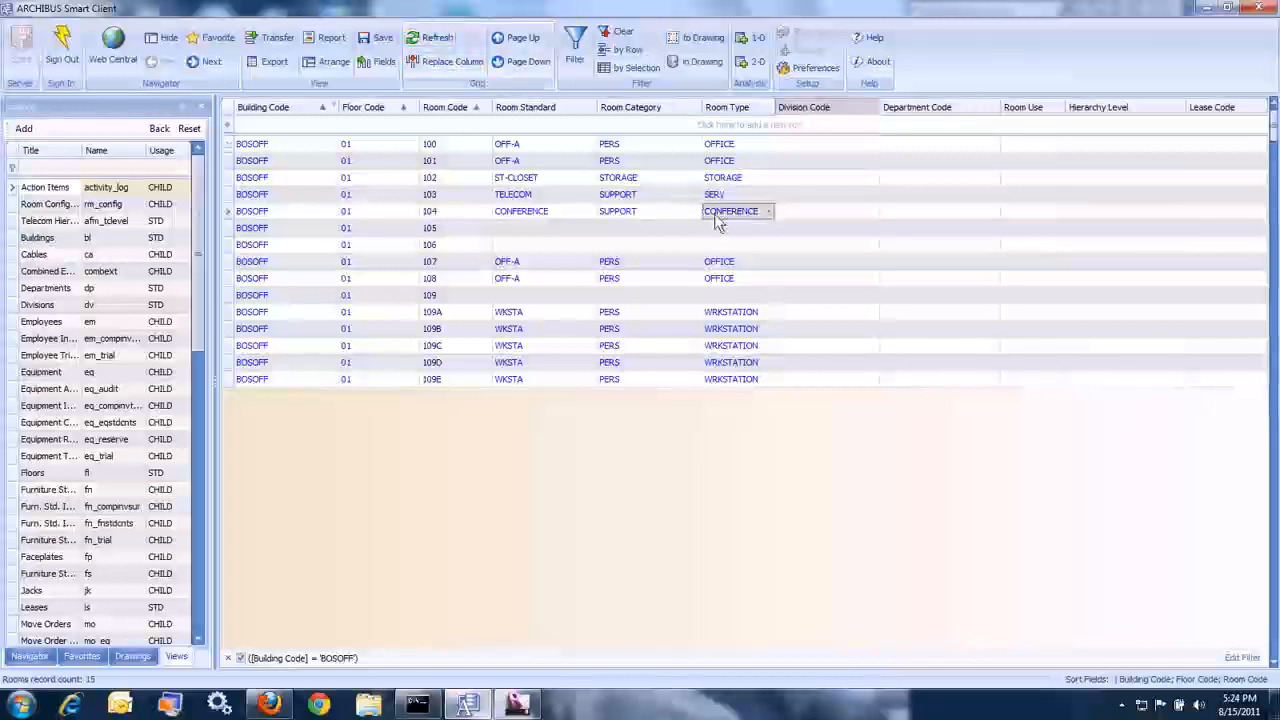
click(771, 214)
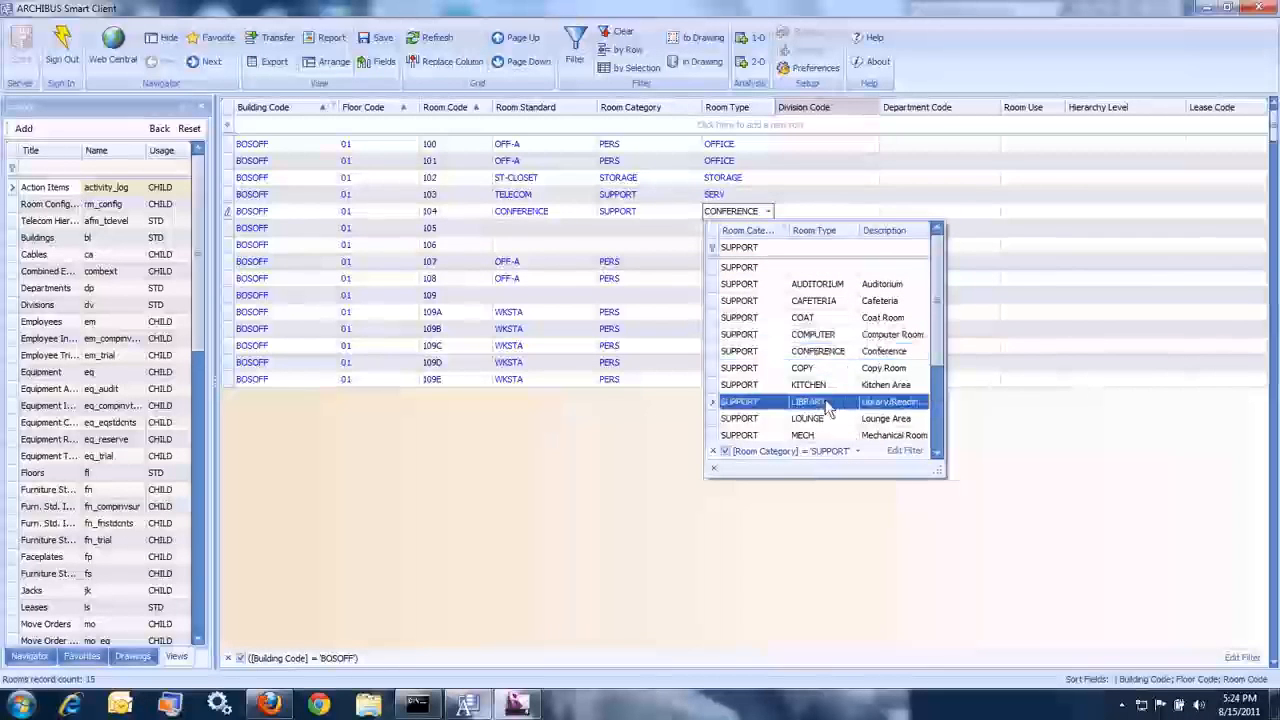
scroll(826, 408, down, 2)
scroll(826, 408, down, 1)
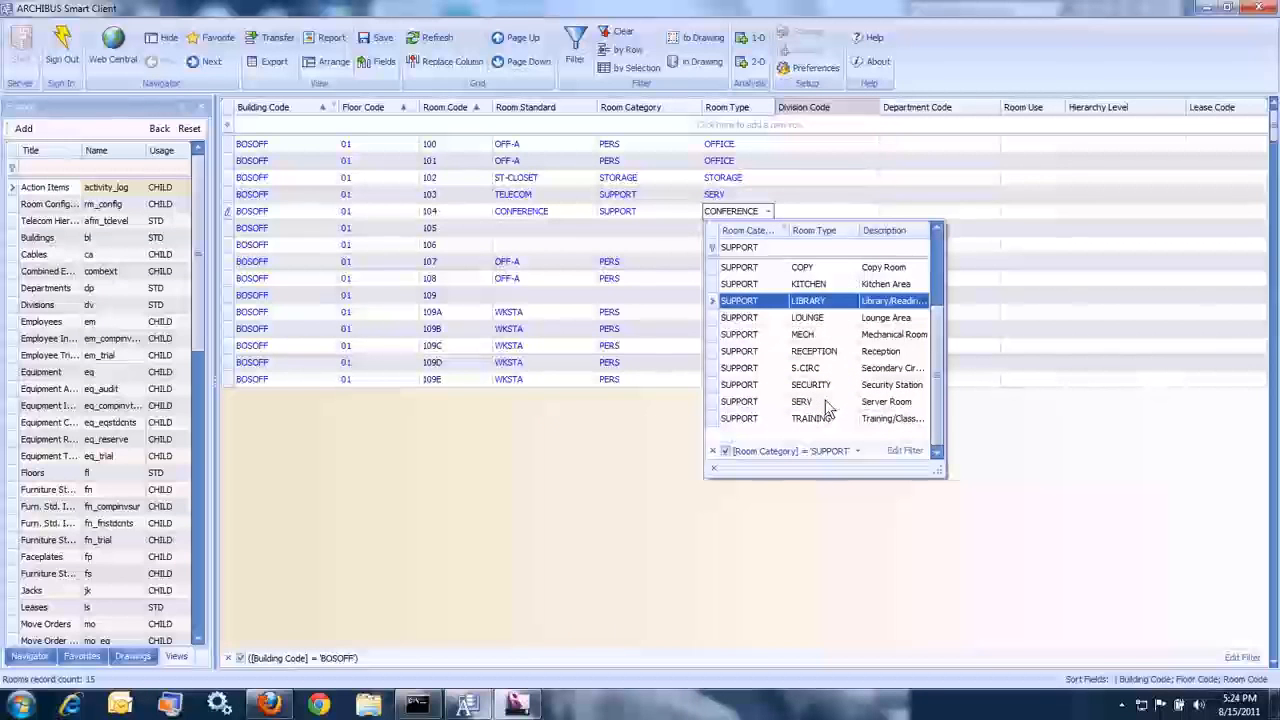
click(823, 418)
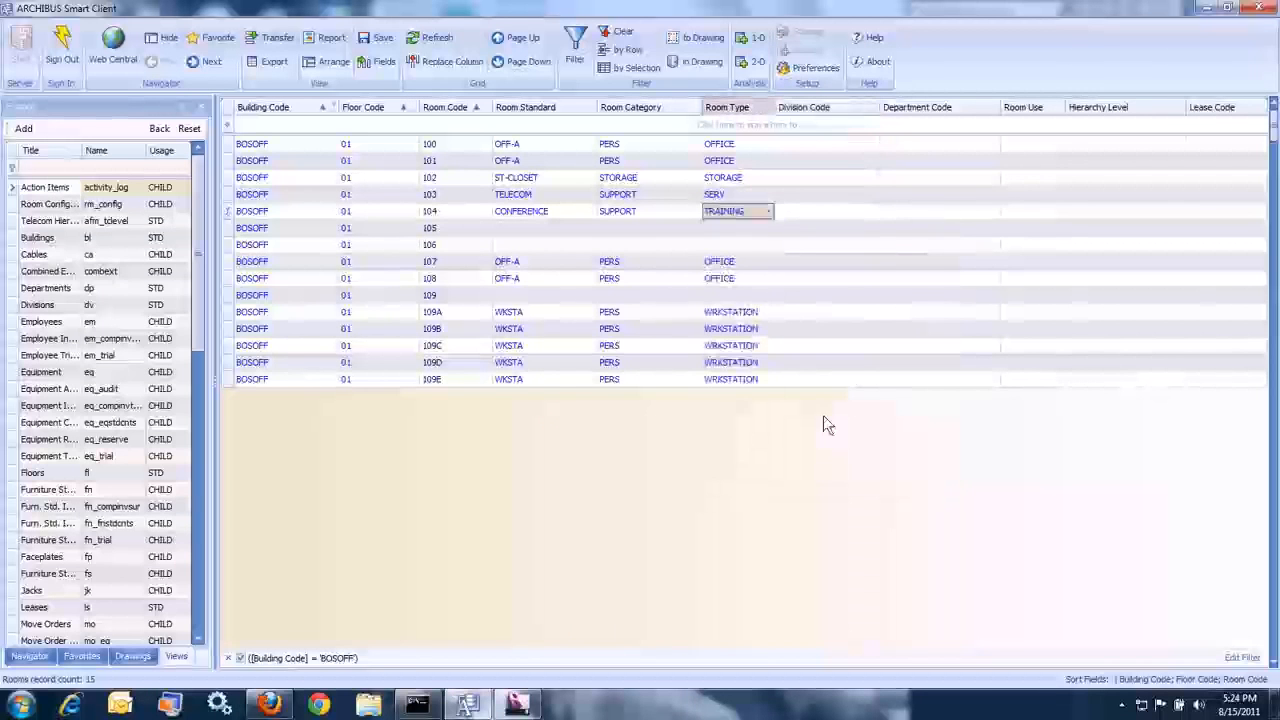
click(802, 209)
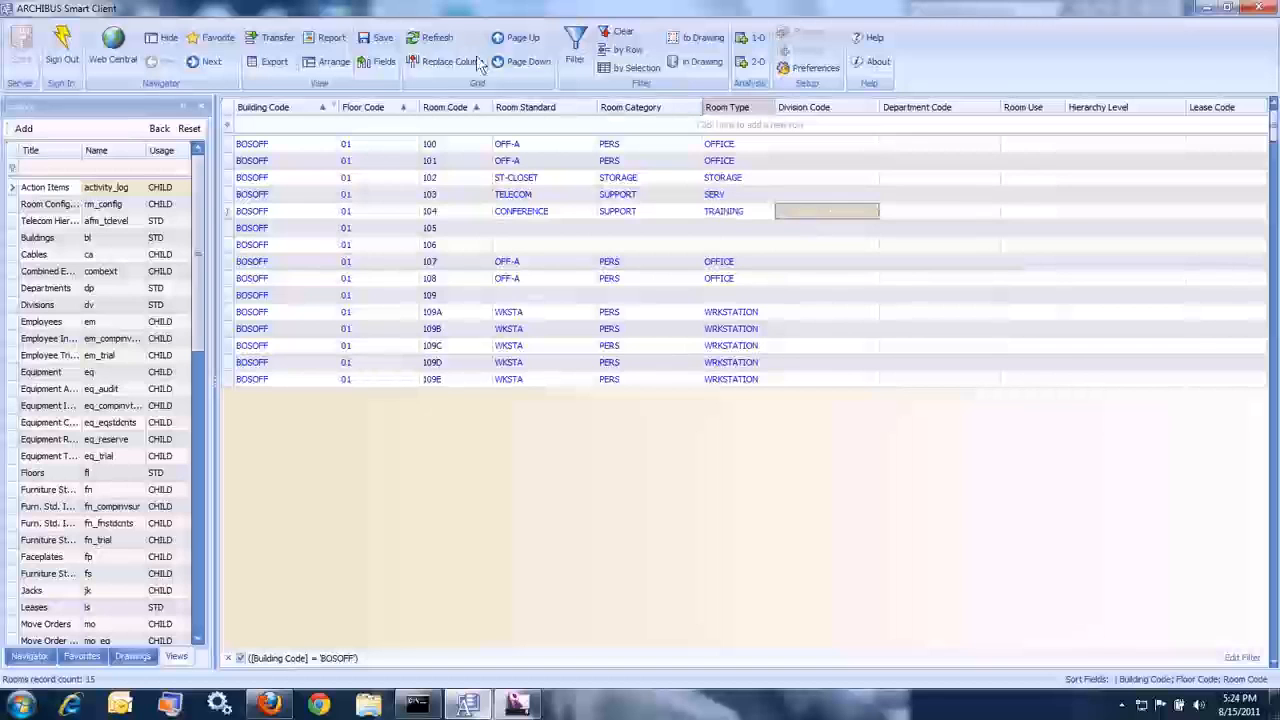
click(438, 40)
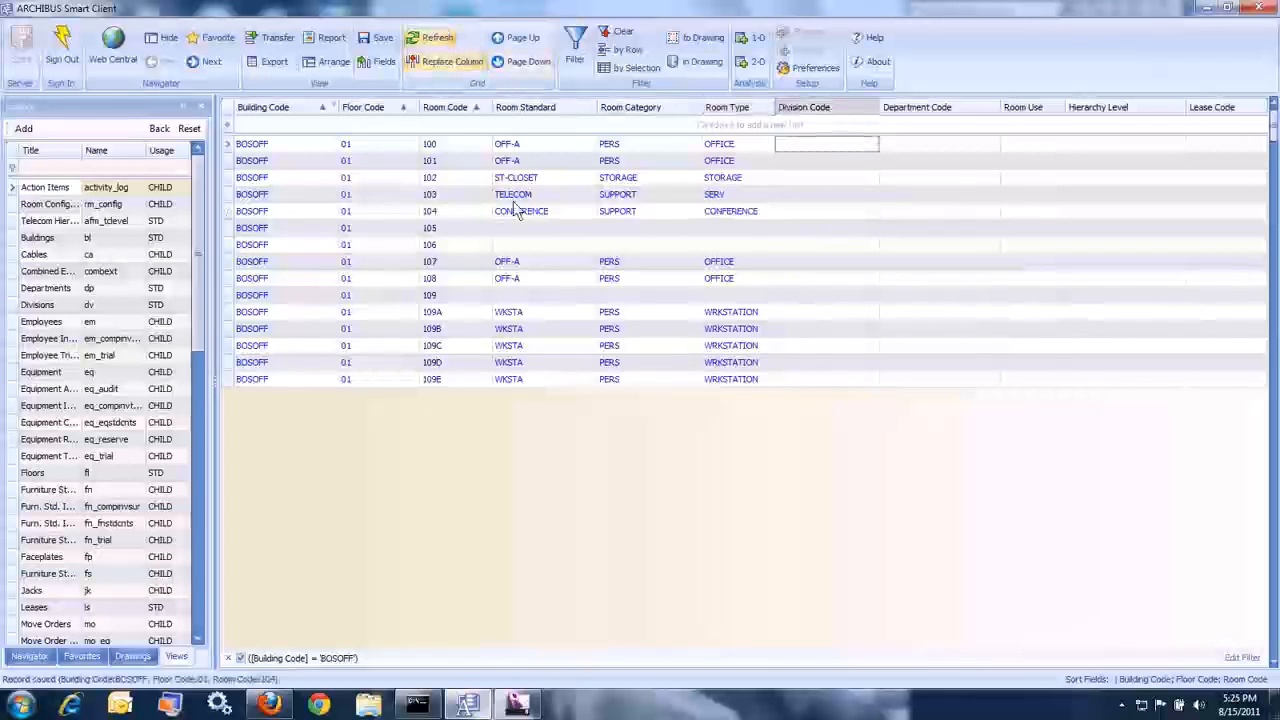
Switch to Revit, set room 104's Room Type to CONFERENCE in its asset data, save it and clear the selection
click(518, 704)
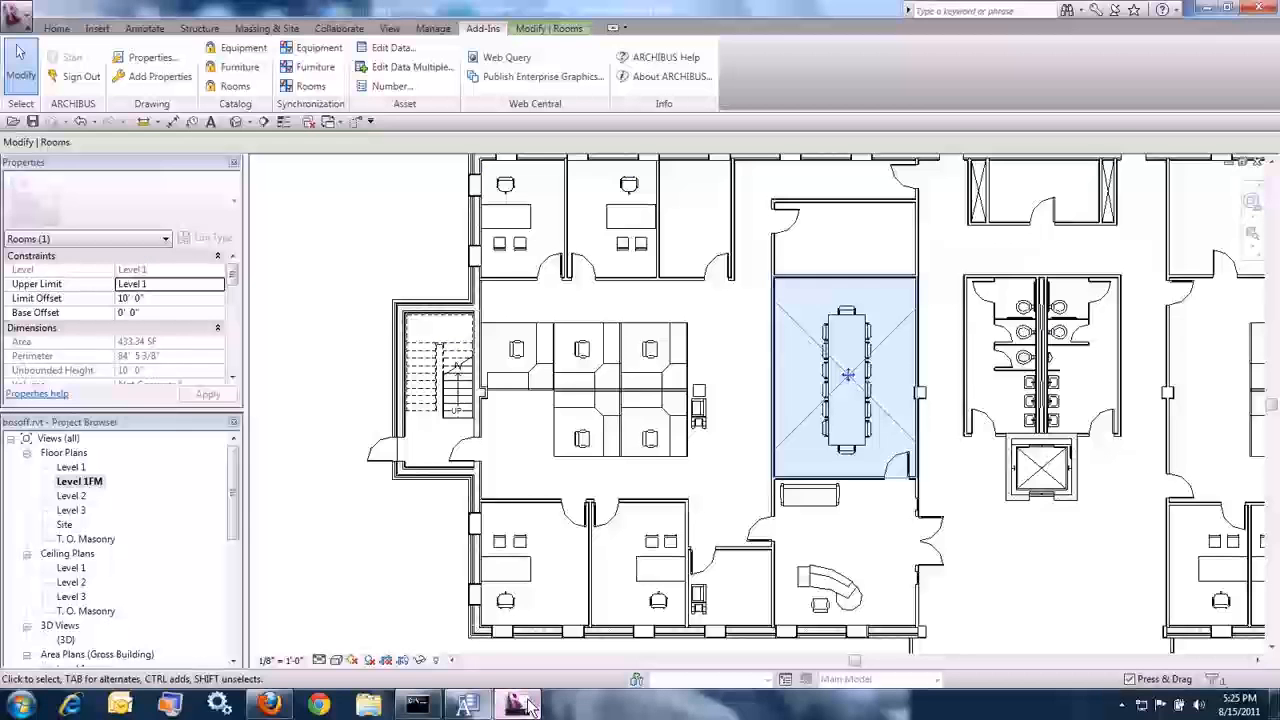
click(392, 47)
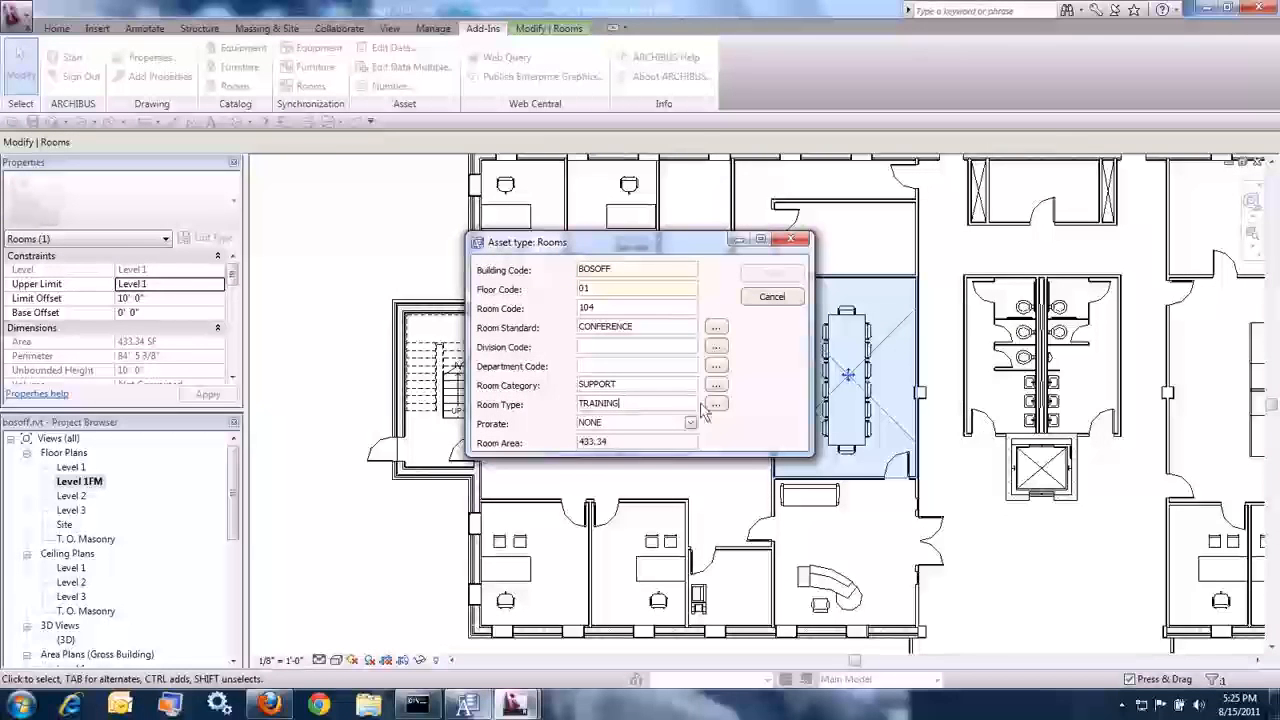
click(715, 405)
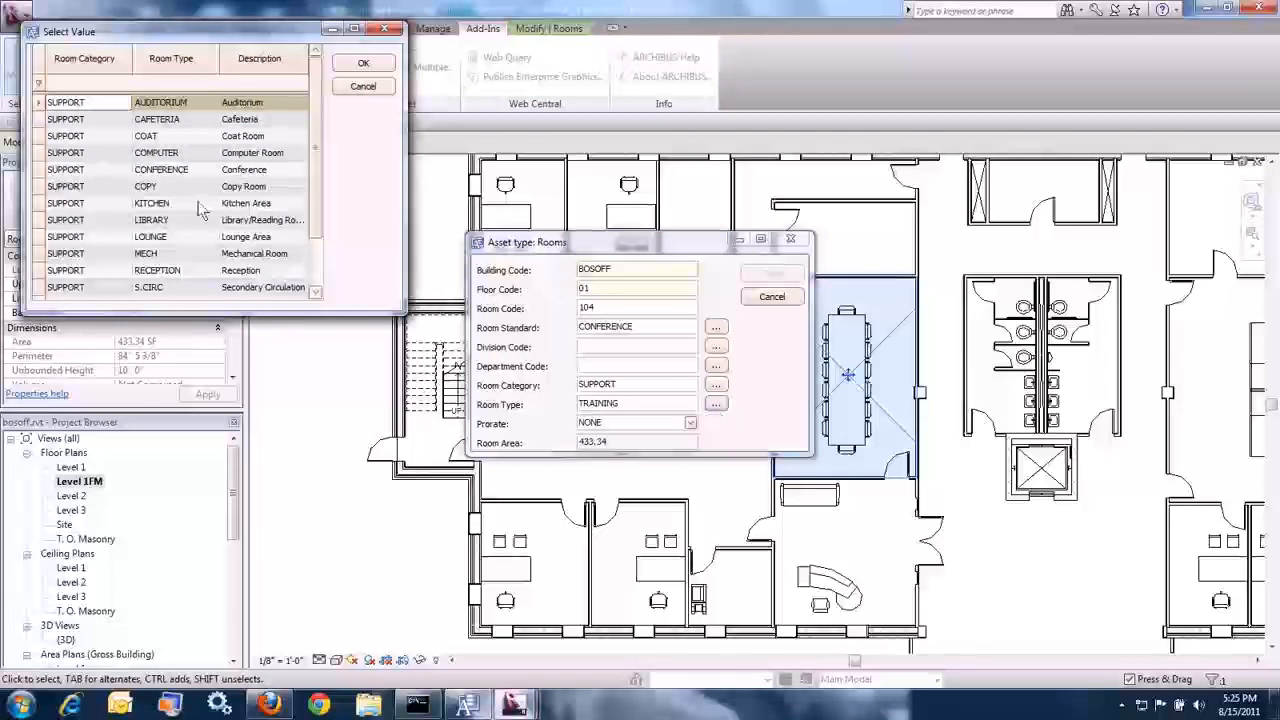
double_click(168, 170)
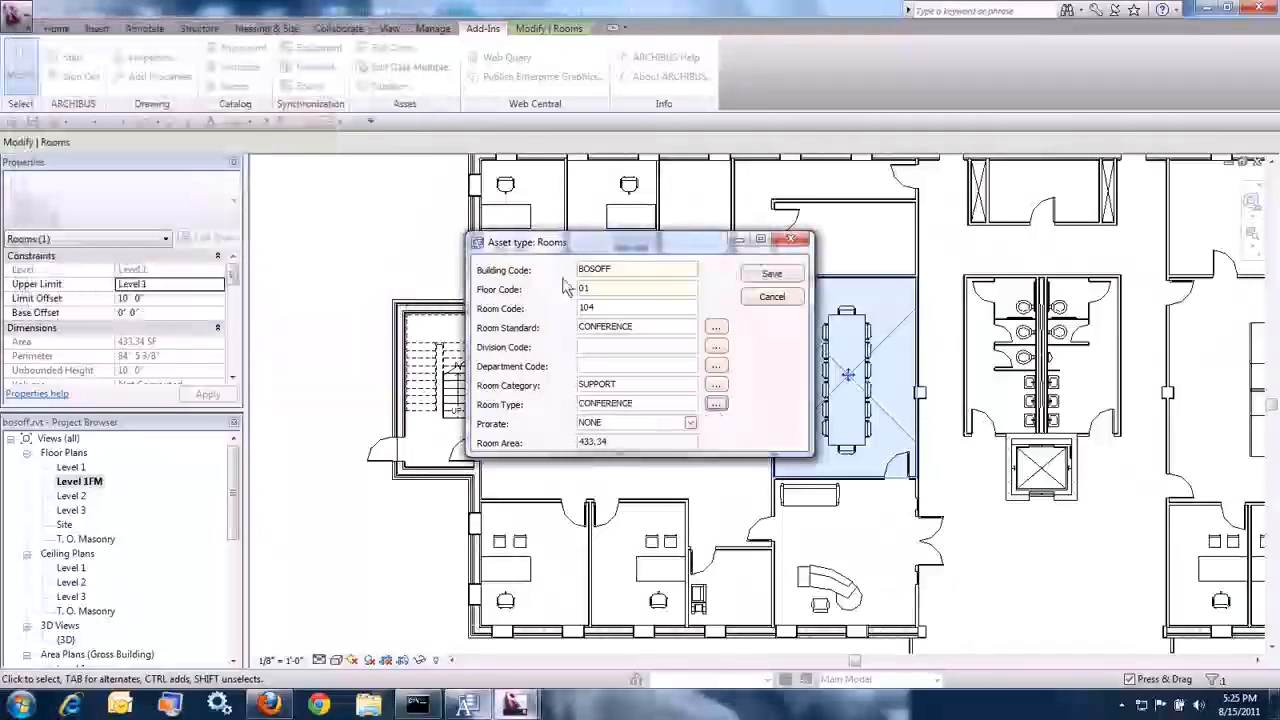
click(770, 274)
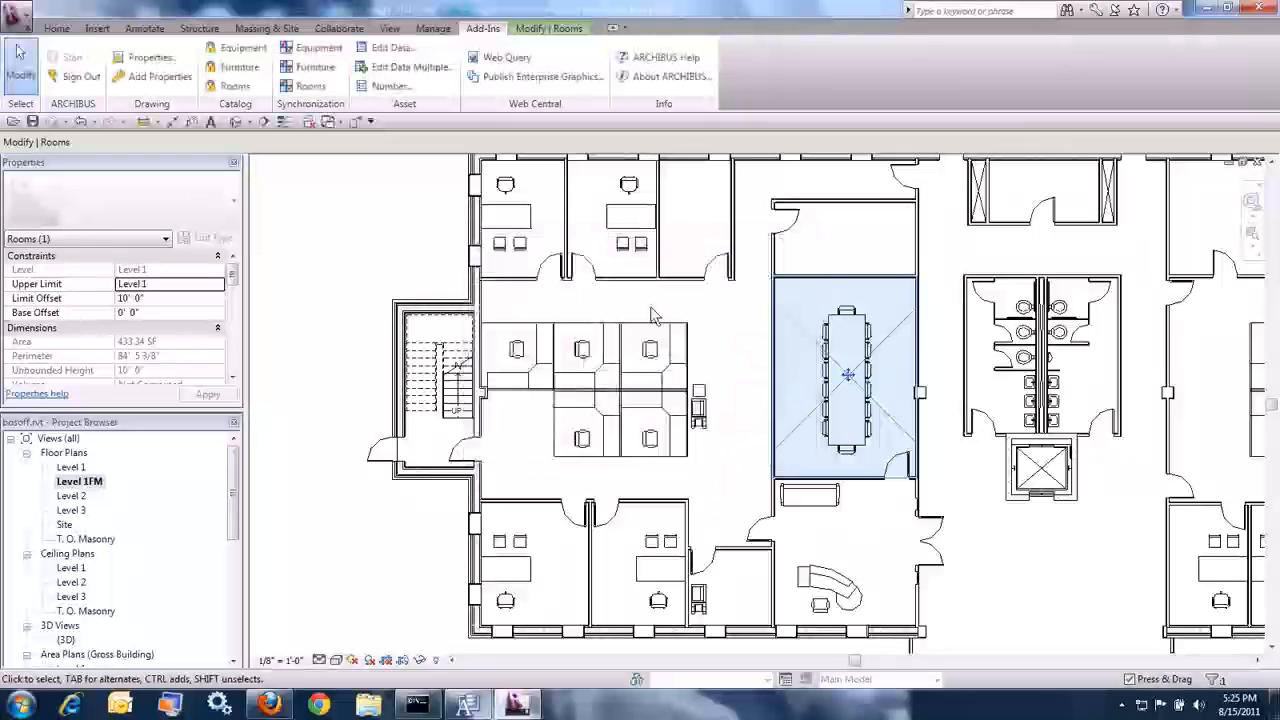
key(Escape)
Save the Revit project with the whole Level 1FM floor plan in view
scroll(649, 315, down, 3)
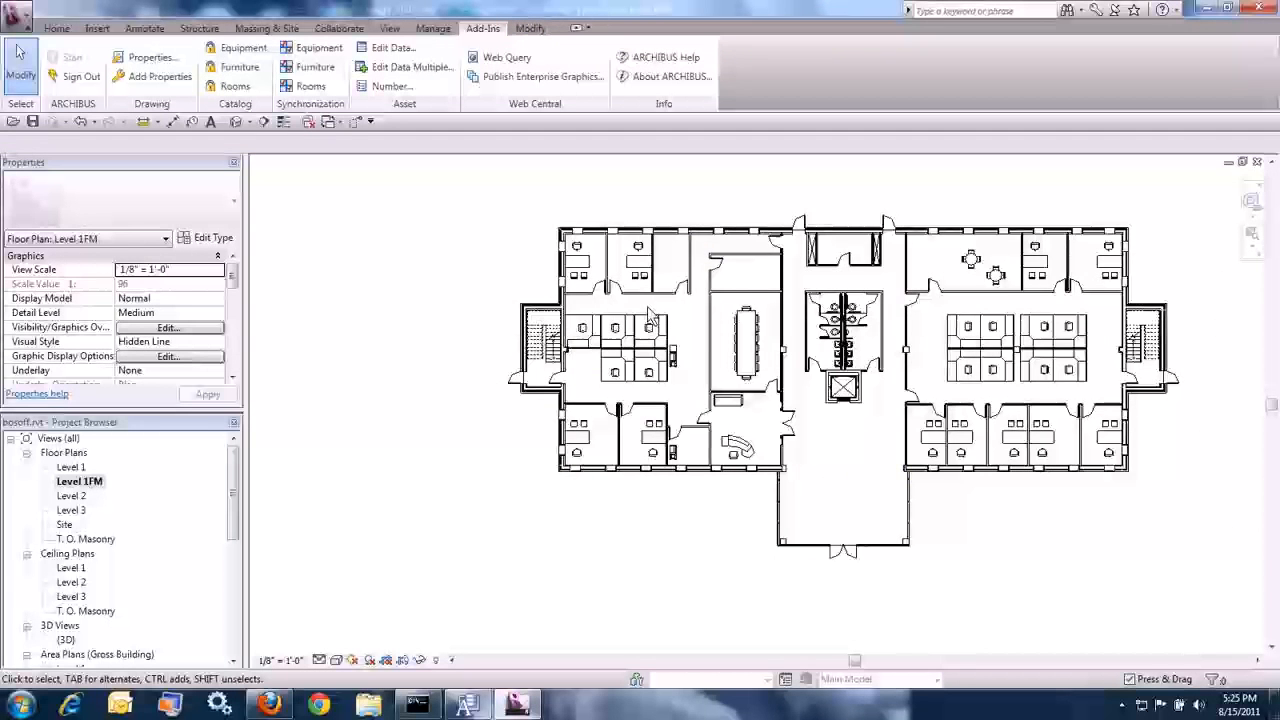
scroll(649, 315, up, 2)
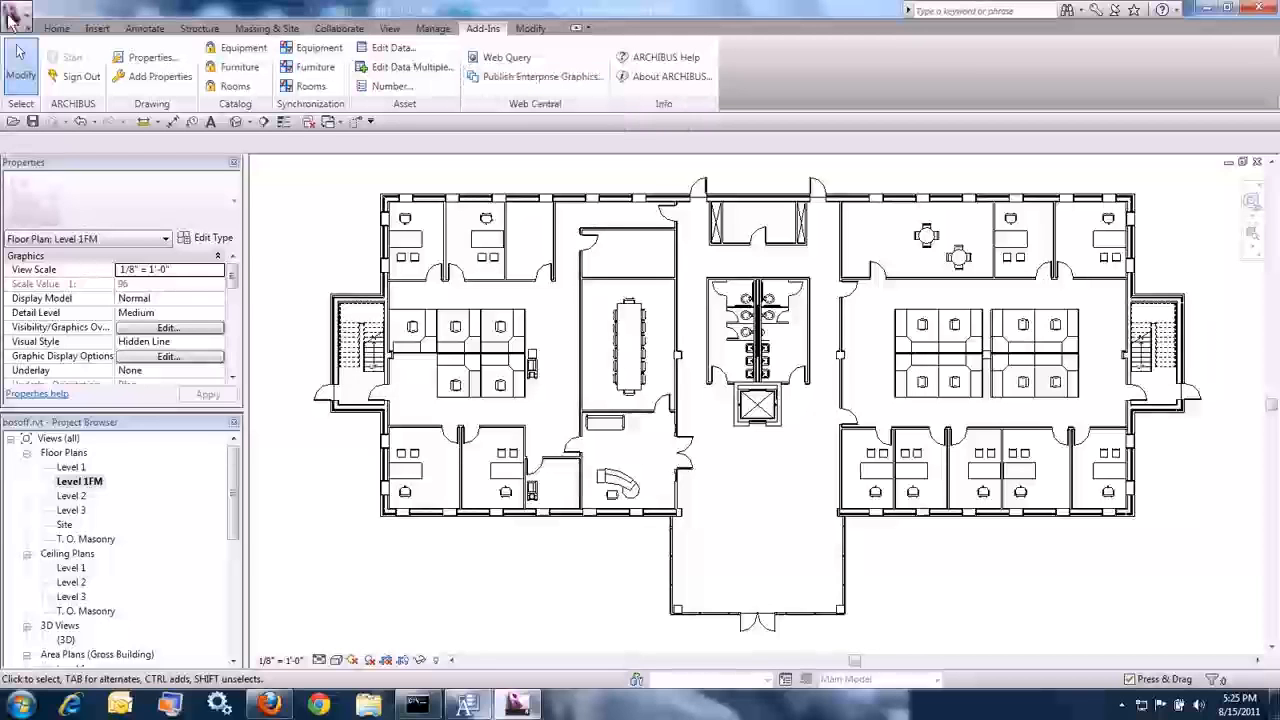
click(10, 18)
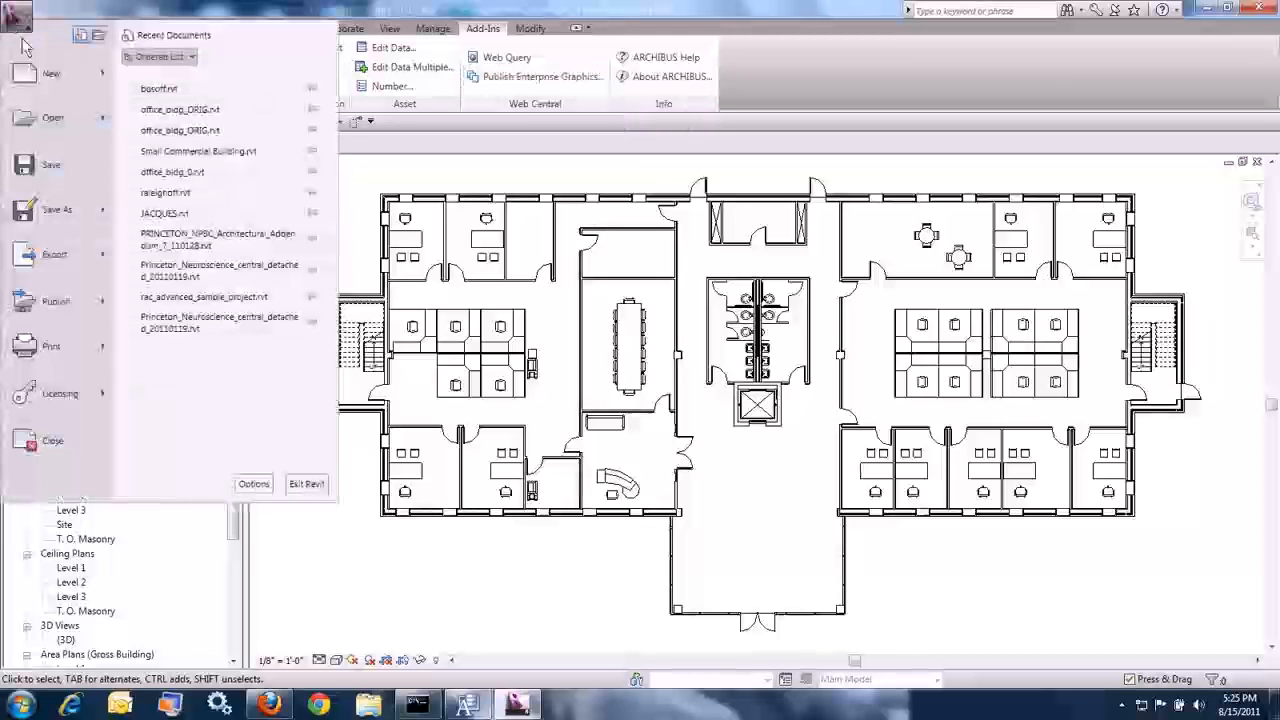
click(54, 170)
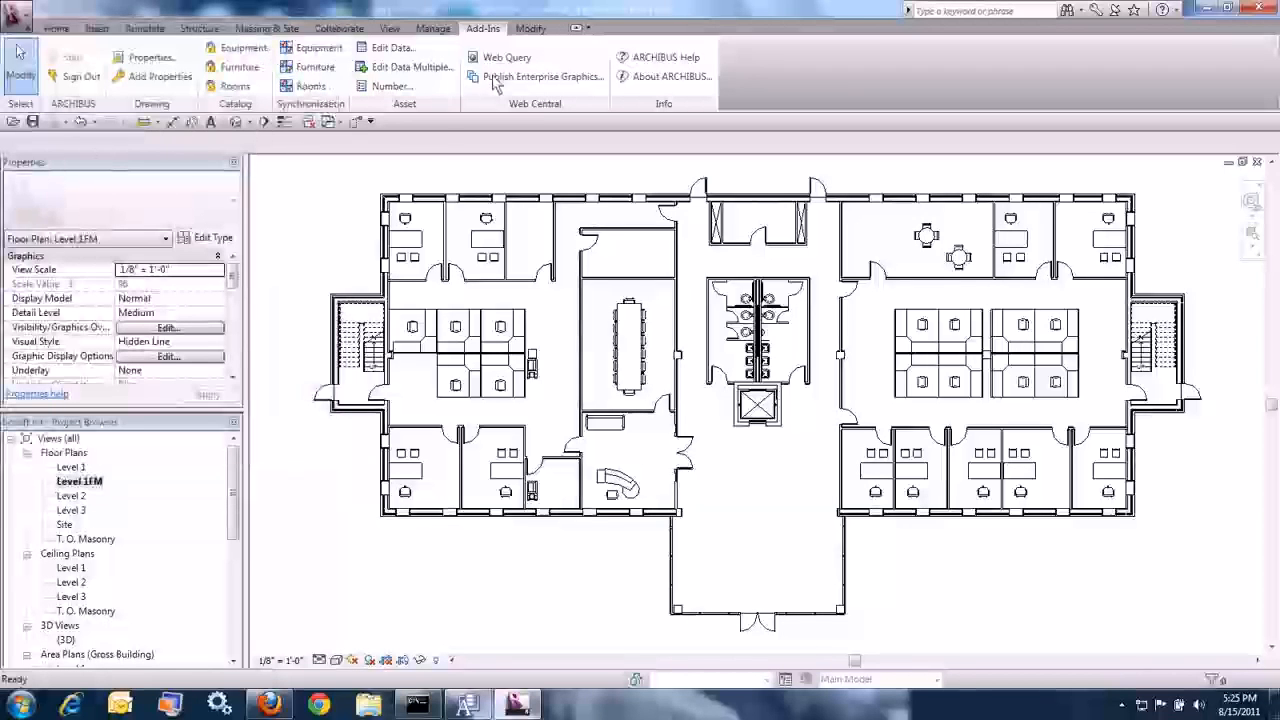
Publish the enterprise graphics from Revit, and sign in to ARCHIBUS Web Central in Firefox
click(540, 80)
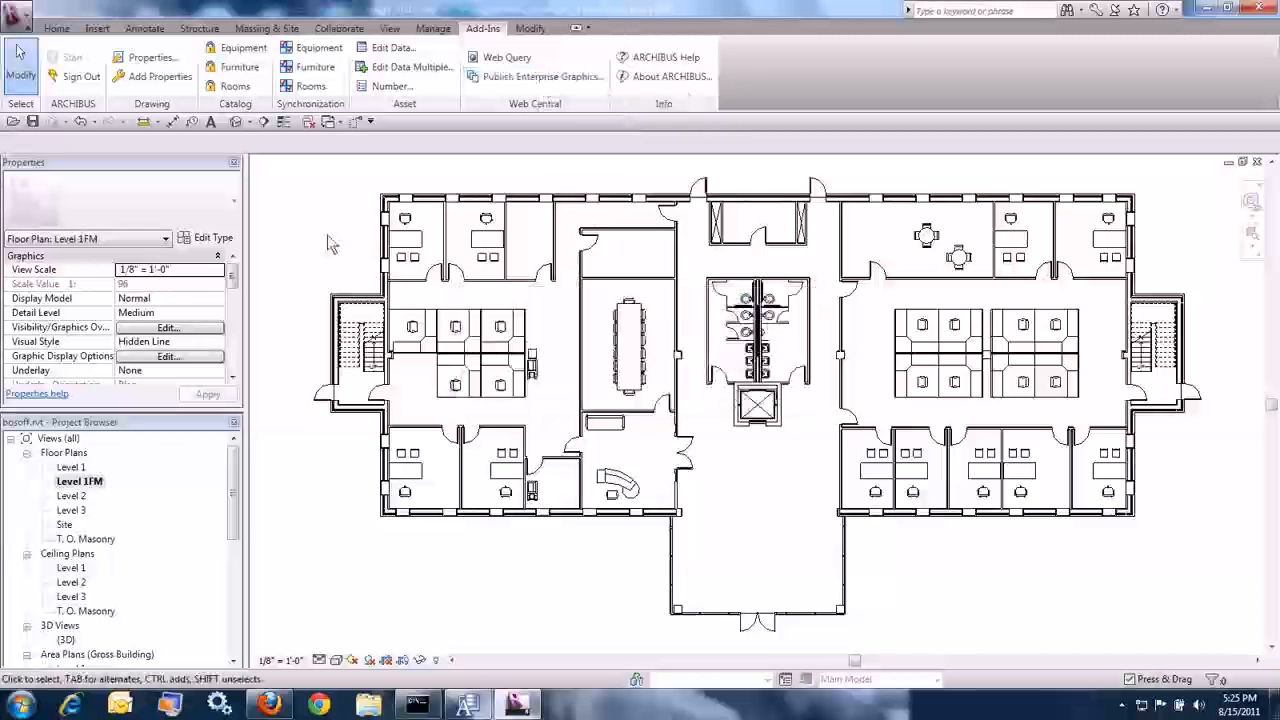
click(268, 705)
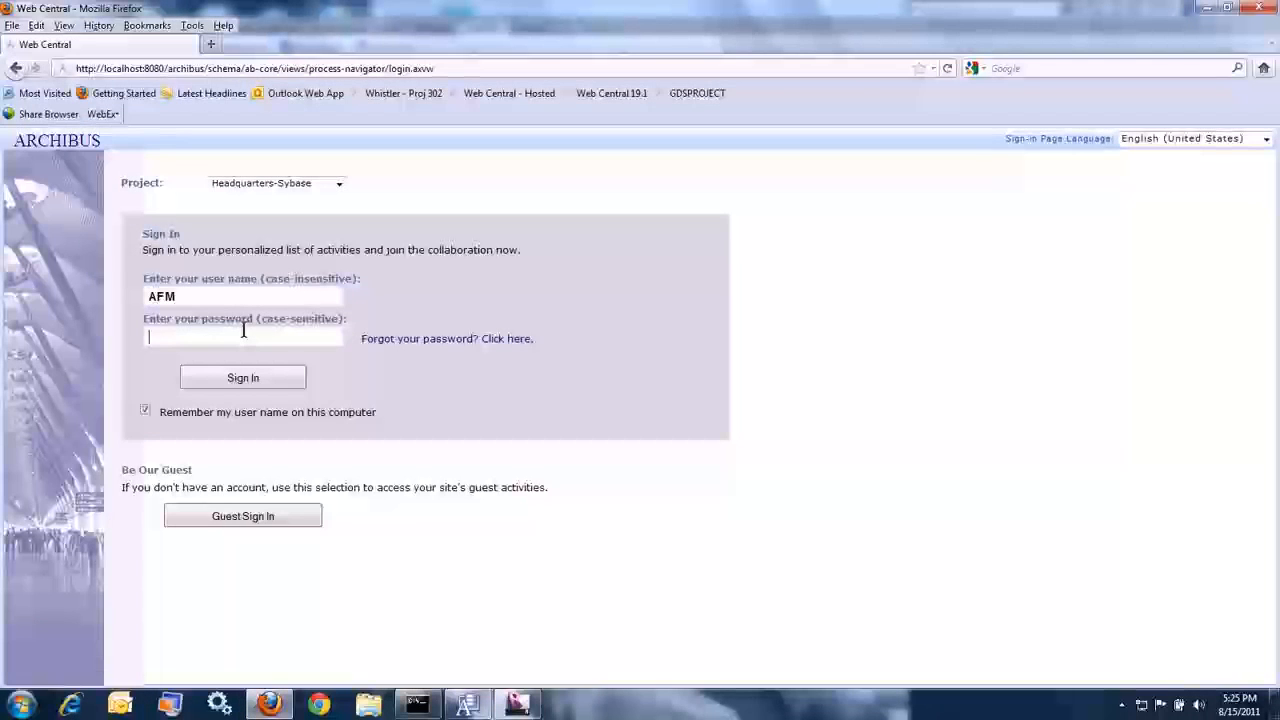
key(Return)
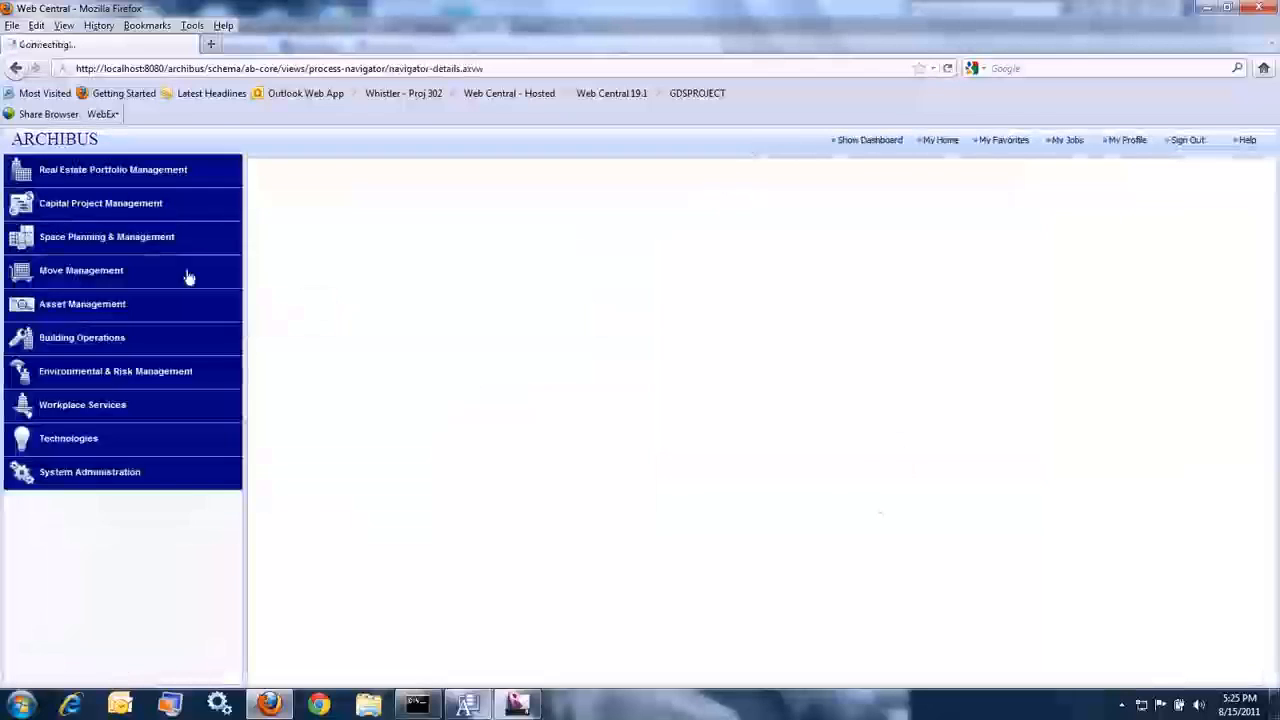
Open the Room Inventory task Assign Categories and Types to Rooms and display building BOSOFF's floor 01 plan
click(170, 247)
click(88, 215)
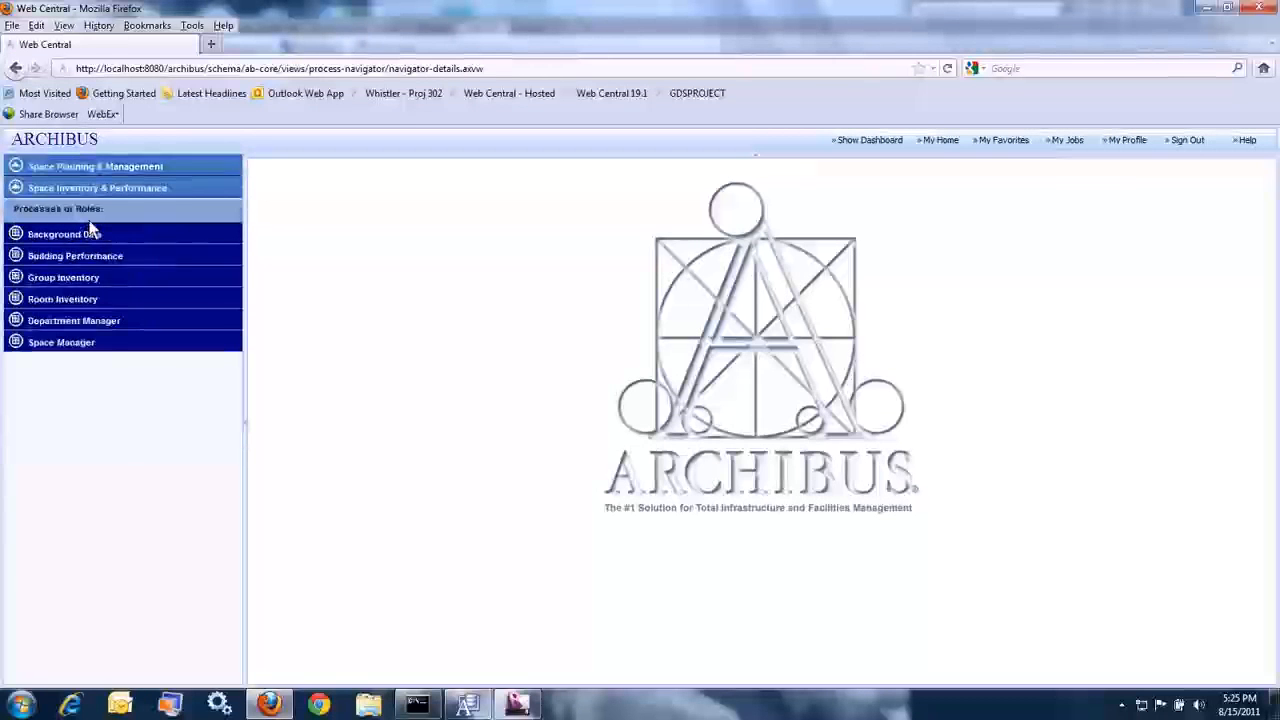
click(86, 299)
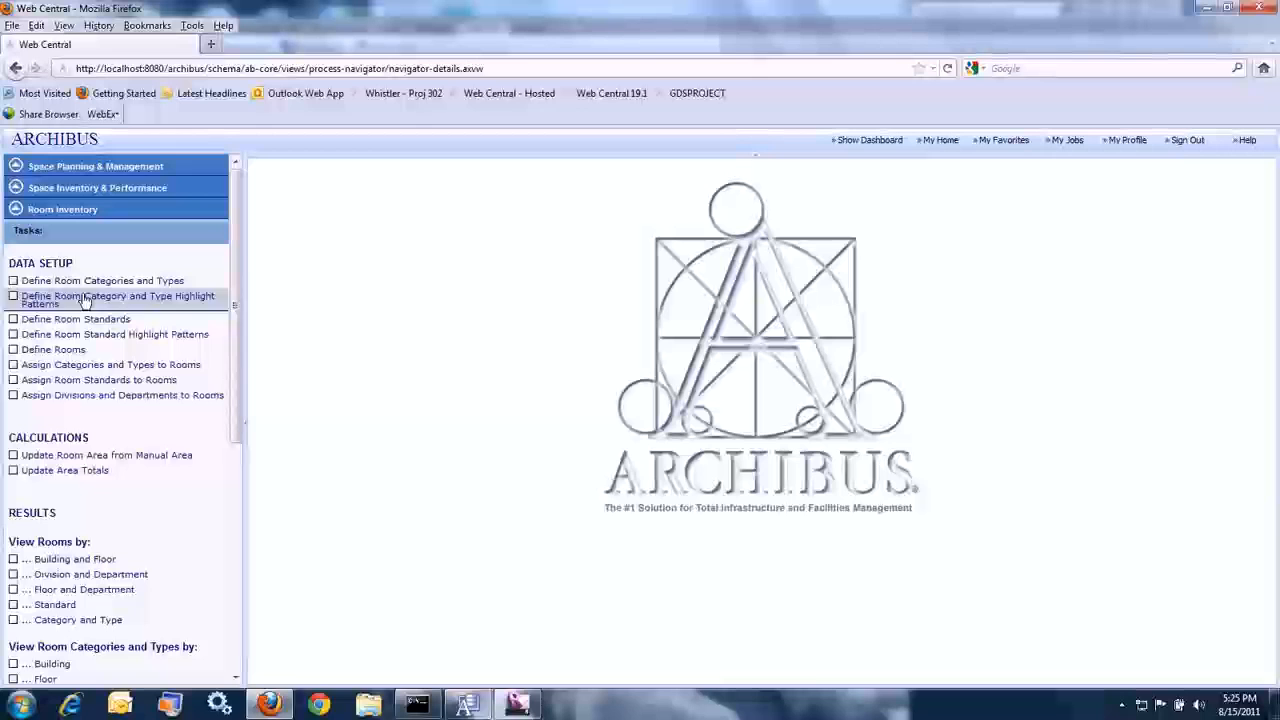
click(88, 365)
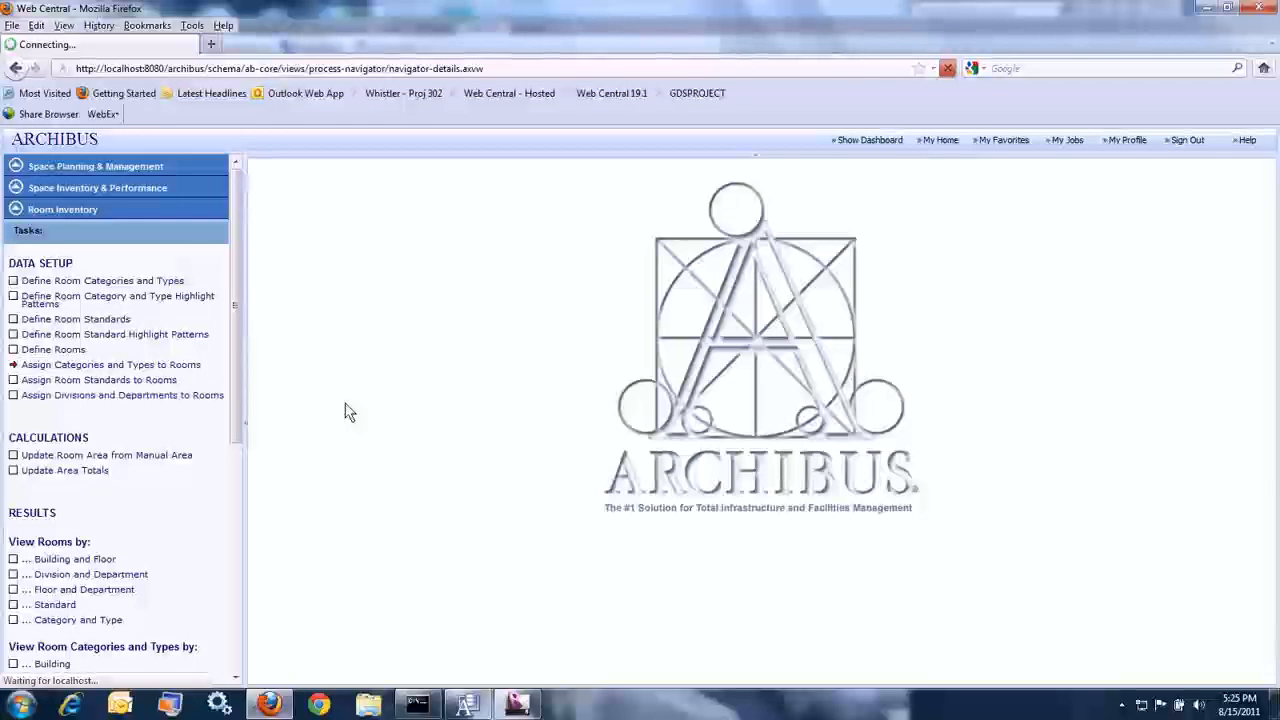
click(253, 283)
click(294, 302)
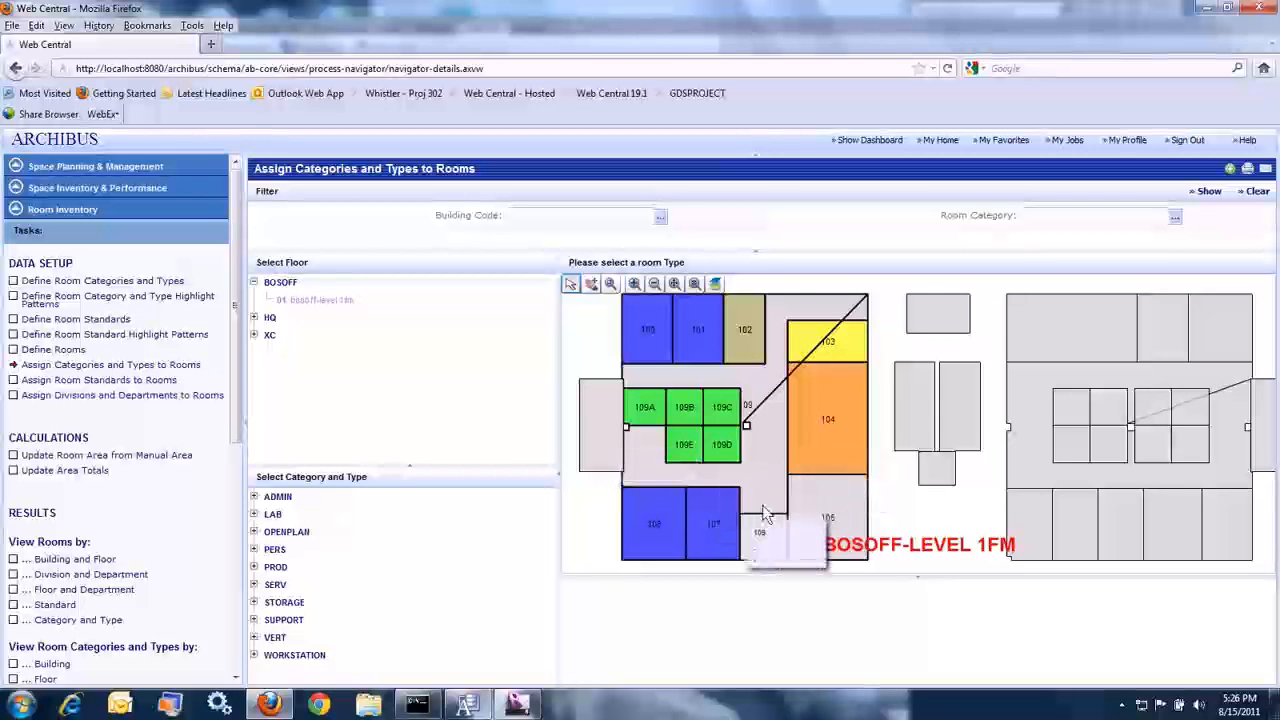
Assign the PERS category's OPEN type to room 109 on the floor plan and save the assignment
click(256, 550)
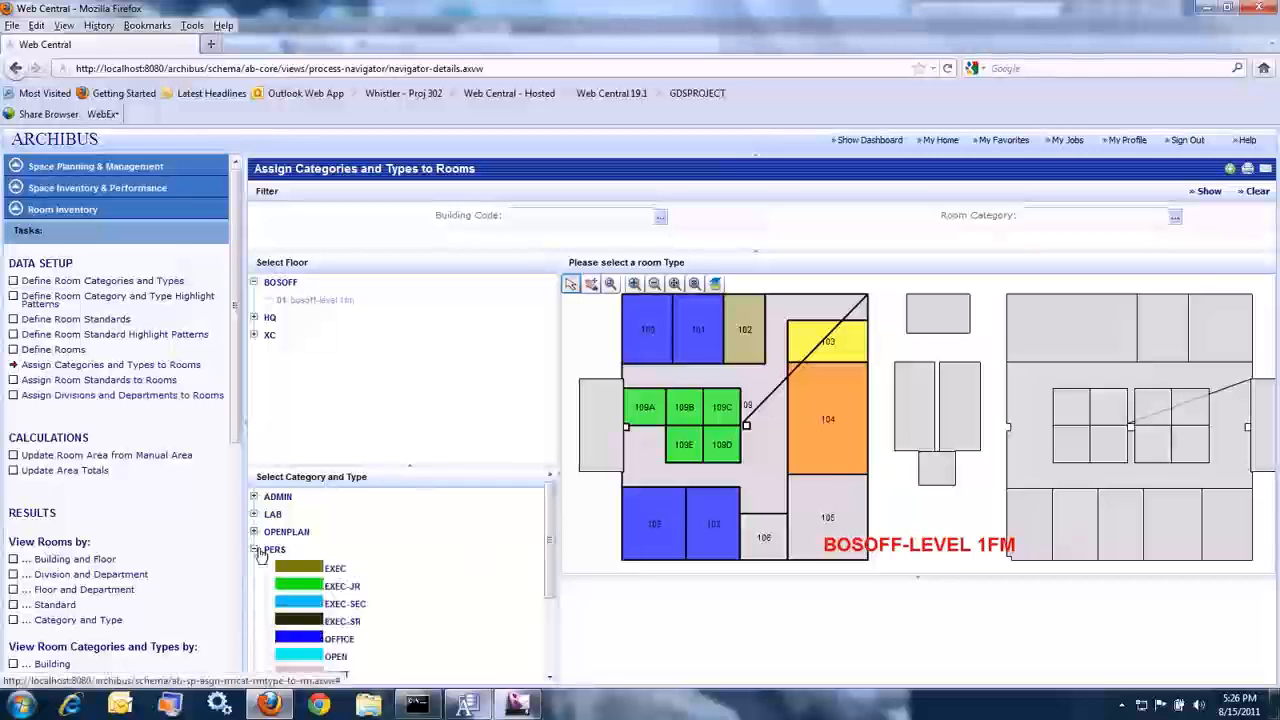
click(337, 656)
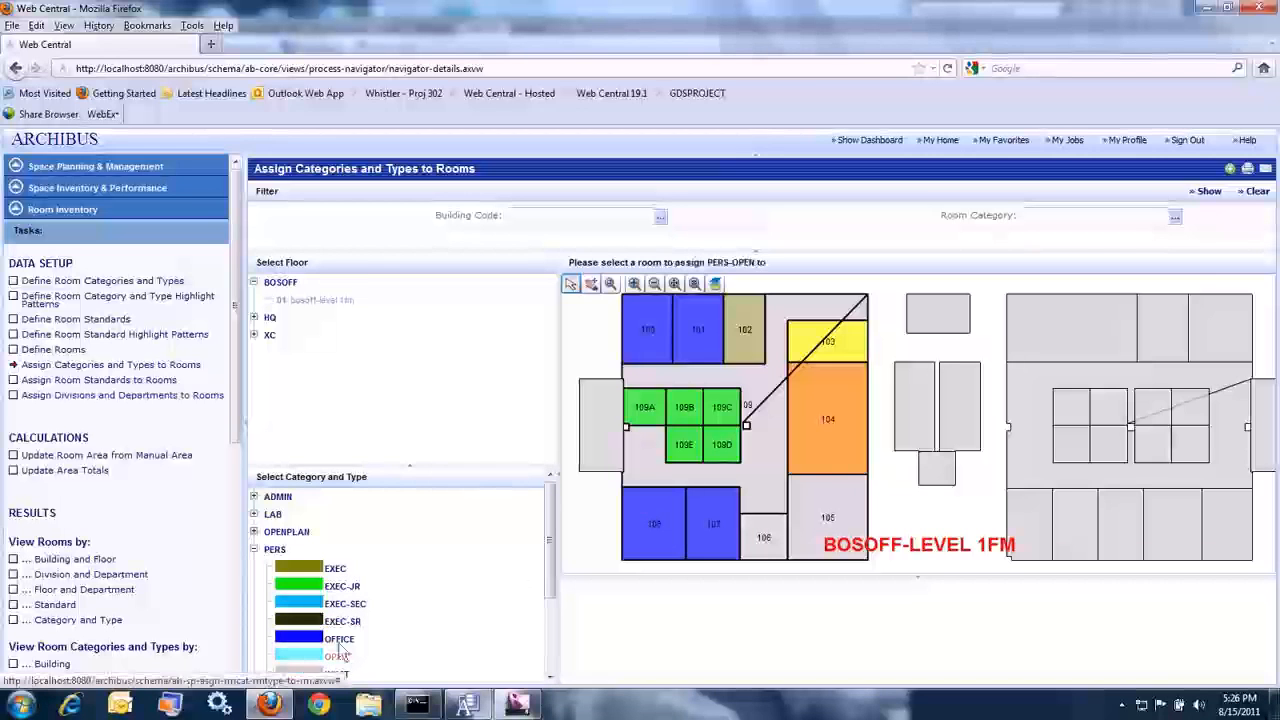
click(761, 375)
click(1175, 589)
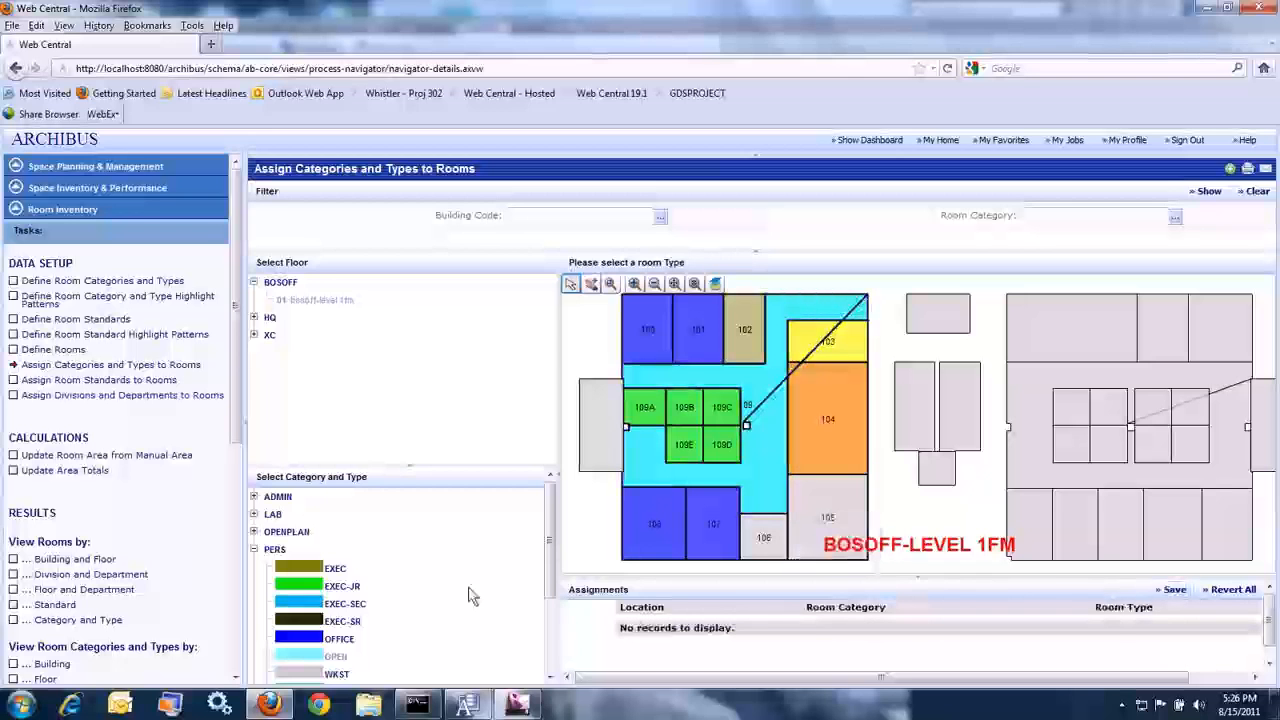
Assign SUPPORT-RECEPTION to room 105 and SUPPORT-COPY to room 106, saving each assignment
scroll(340, 595, down, 3)
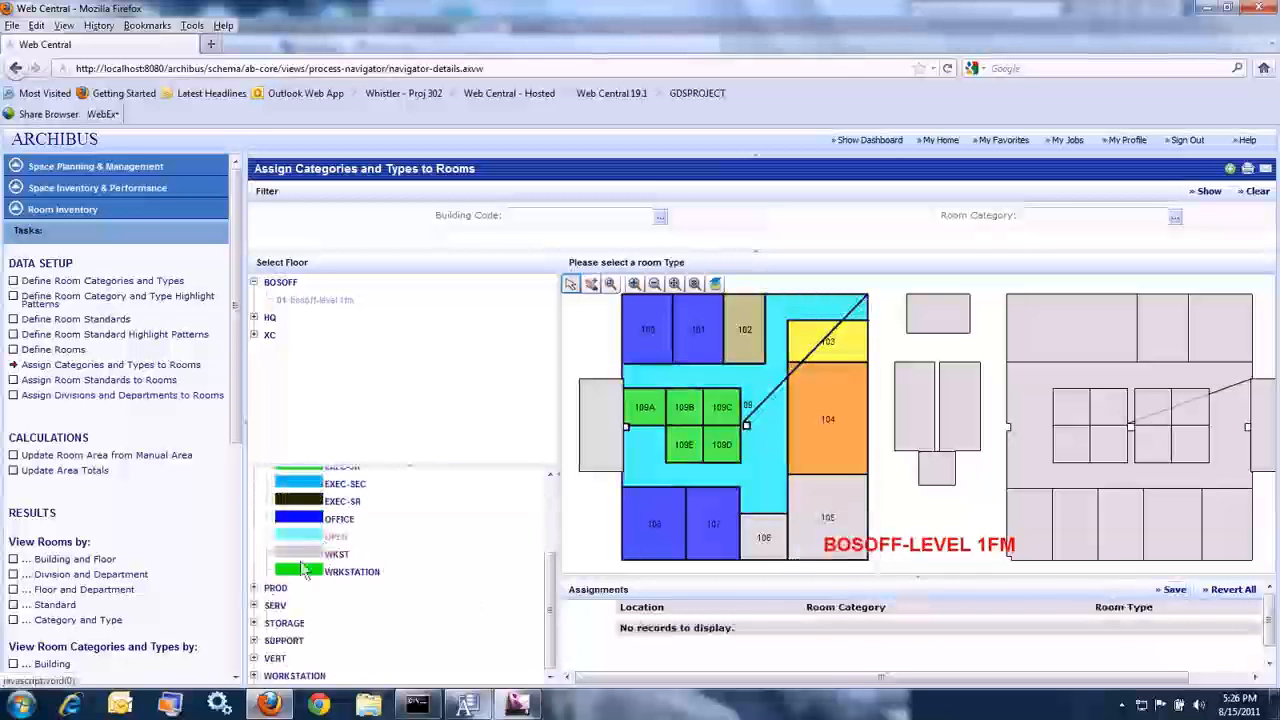
click(254, 641)
scroll(348, 560, down, 5)
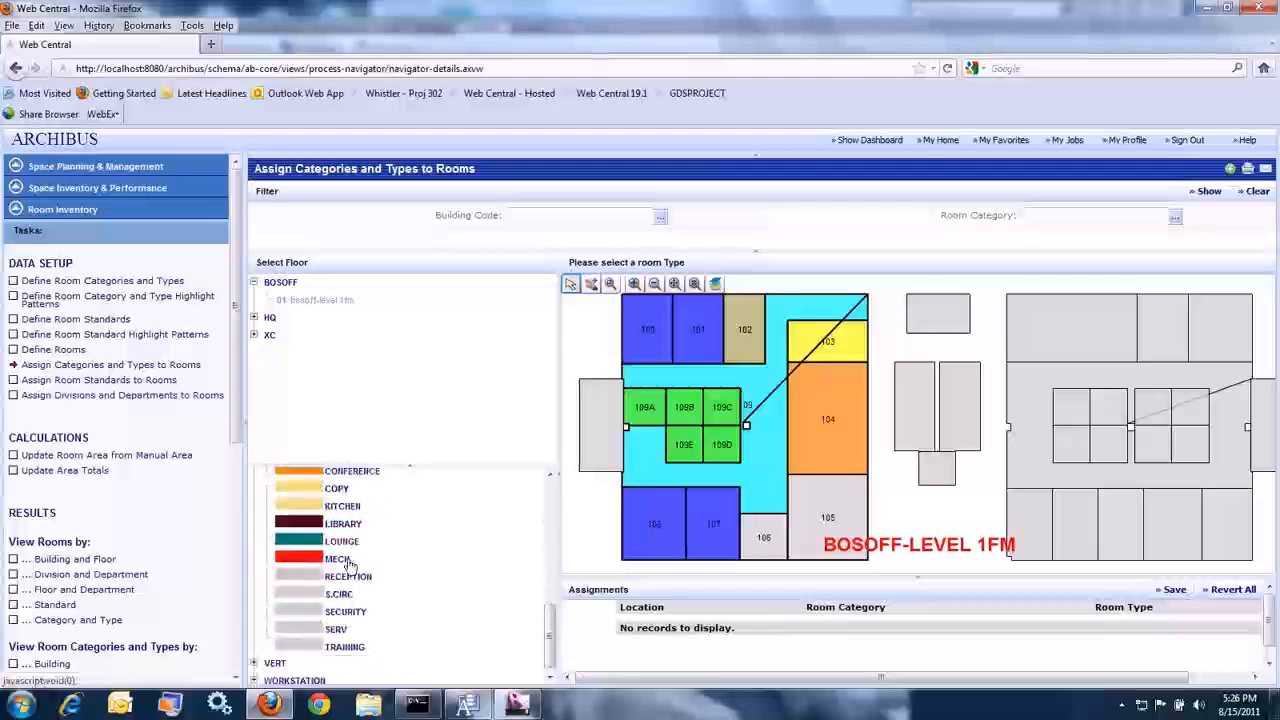
drag(340, 576, 815, 506)
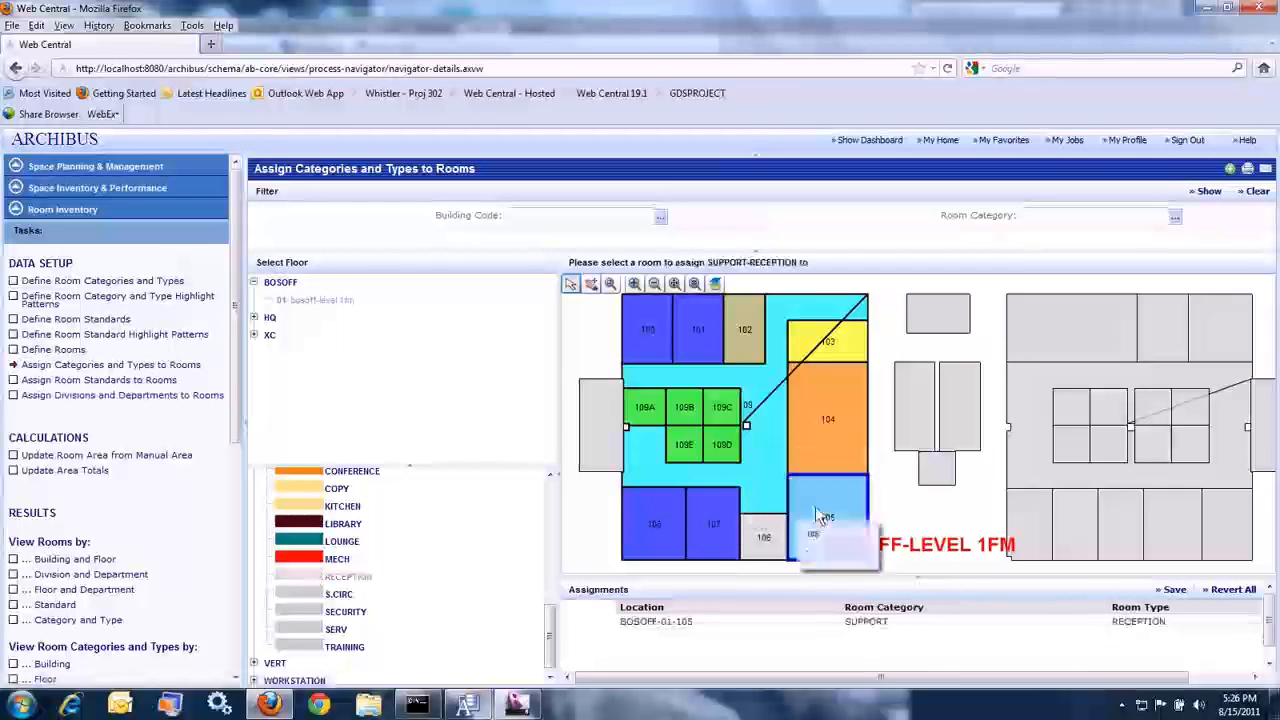
click(1172, 590)
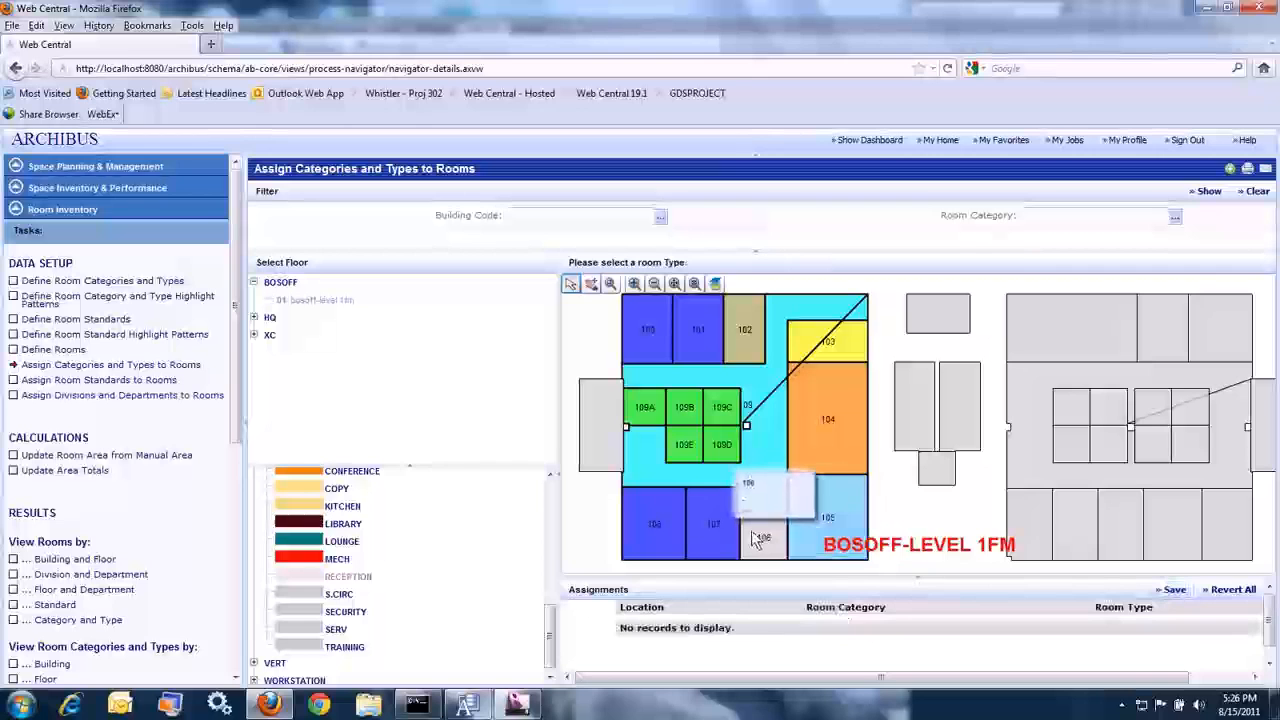
drag(336, 488, 759, 528)
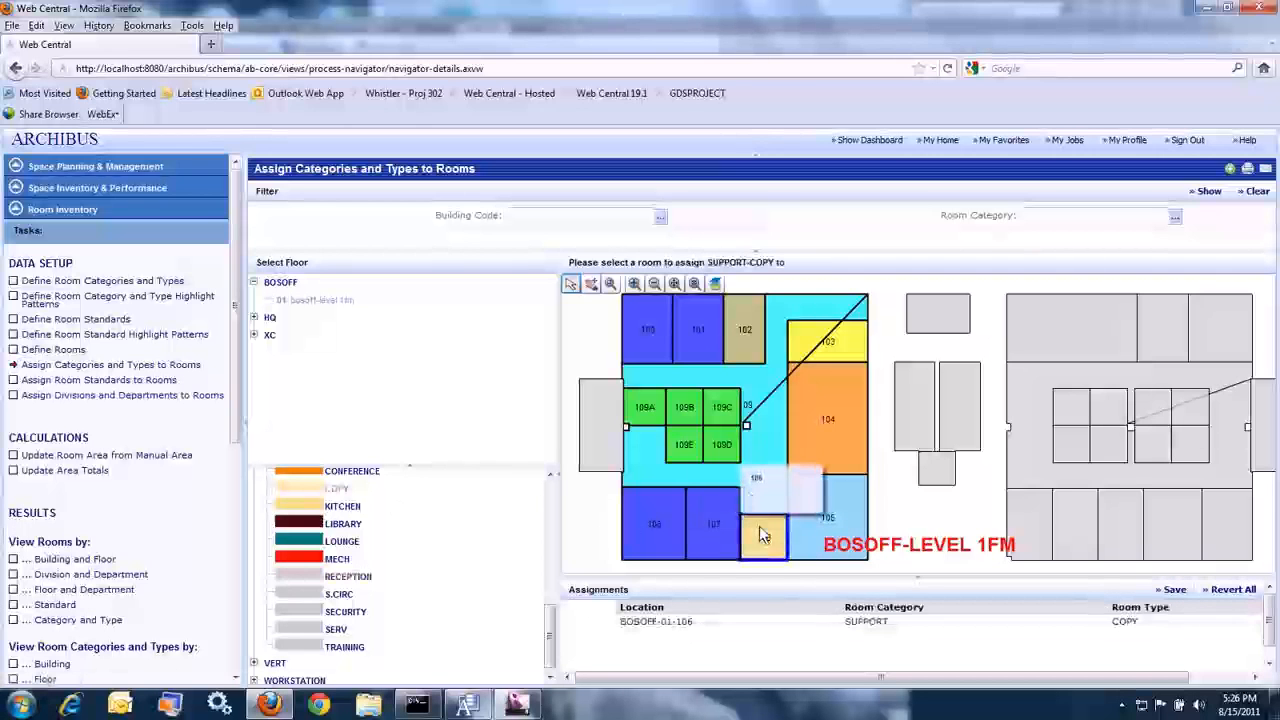
click(1174, 590)
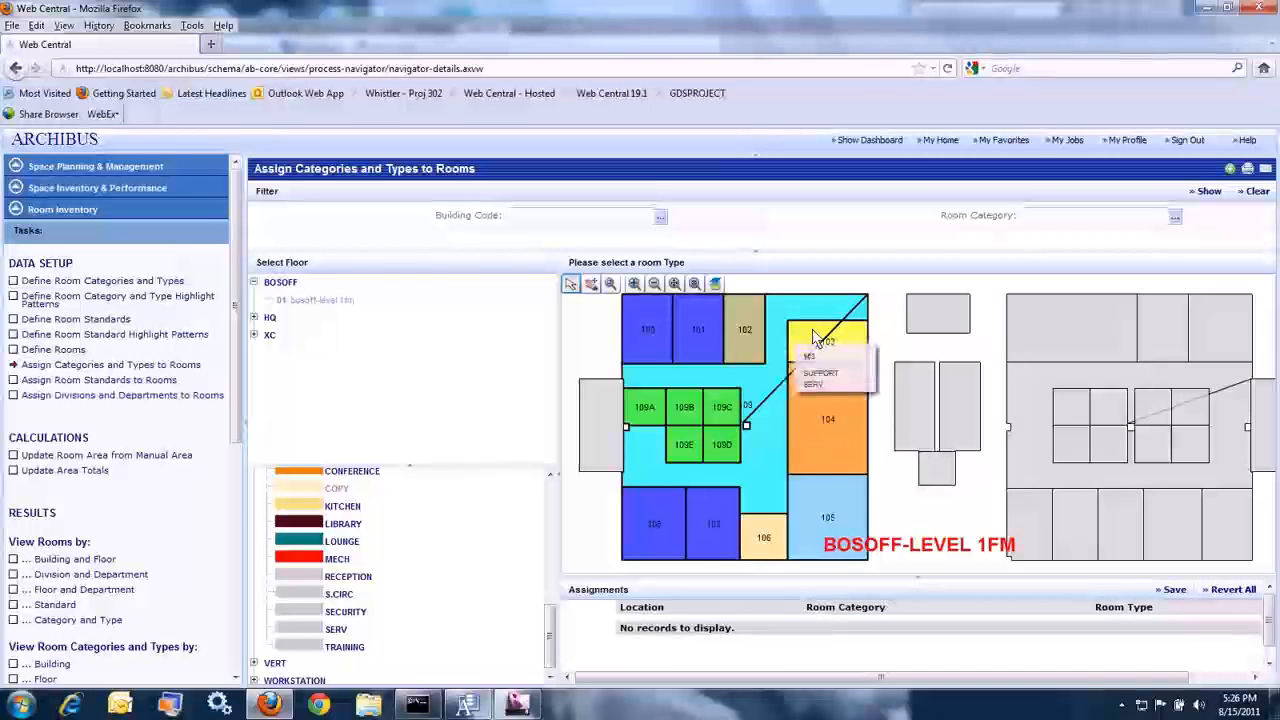
Open the Assign Divisions and Departments to Rooms task and display building BOSOFF's floor 01 plan
click(155, 400)
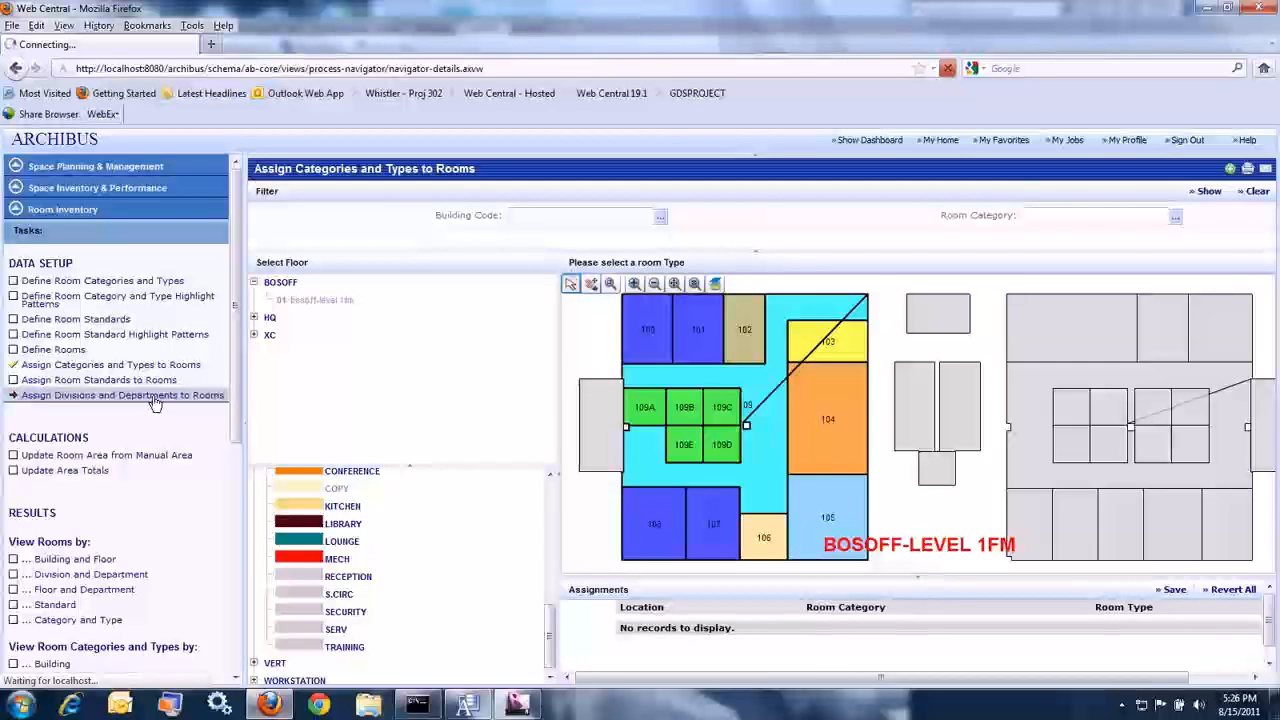
click(254, 283)
click(298, 301)
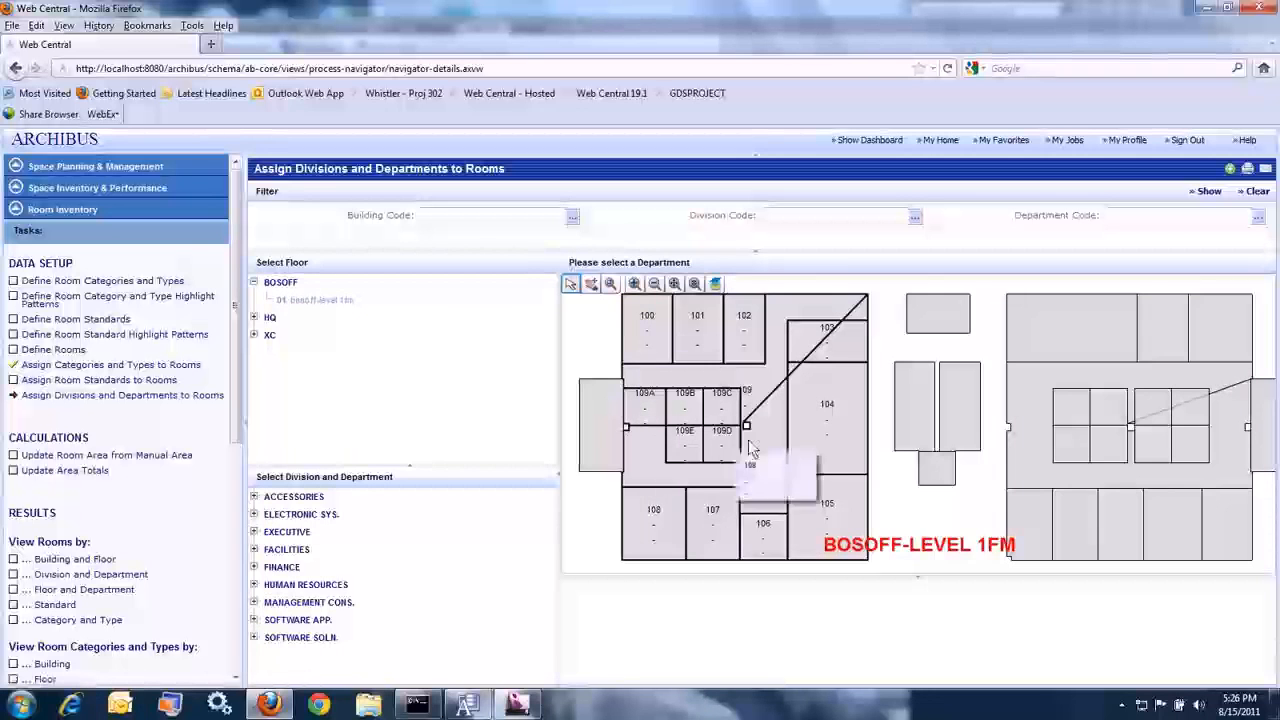
Assign the FACILITIES division's CONSTRUCTION department to rooms 100, 101, 109A, 109B and 109C, and save the assignments
click(254, 550)
scroll(465, 560, down, 2)
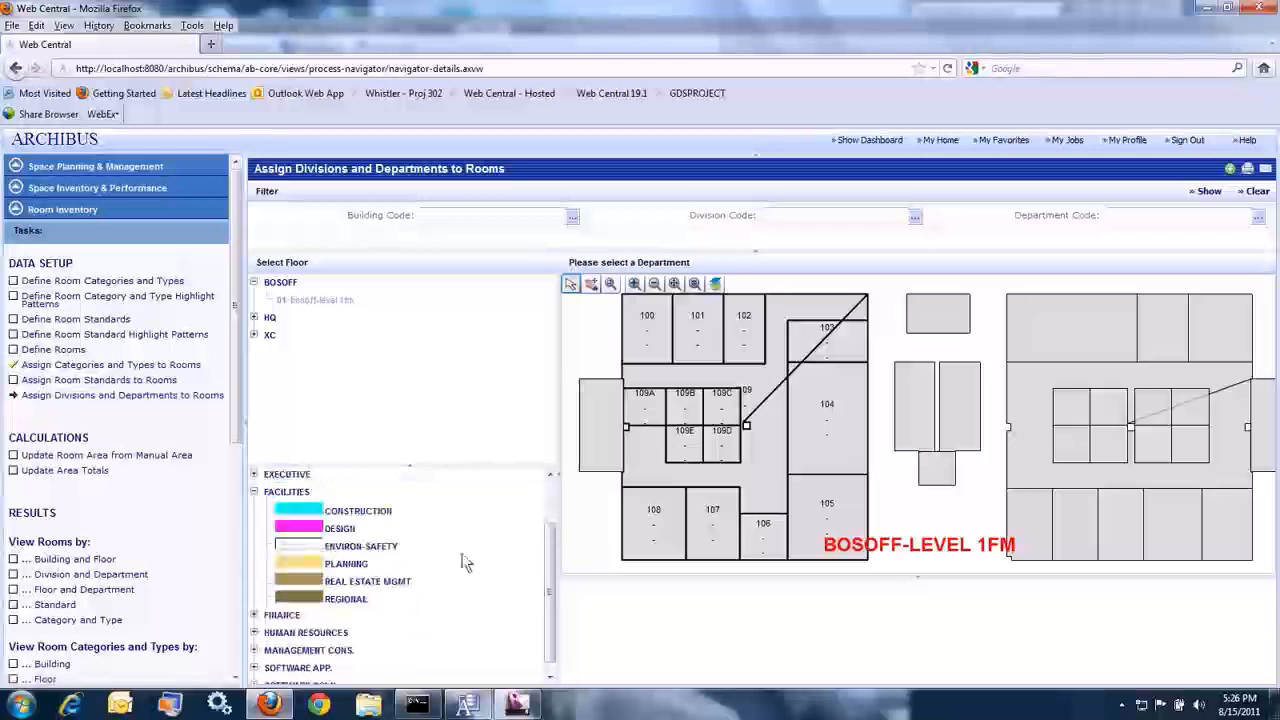
click(312, 511)
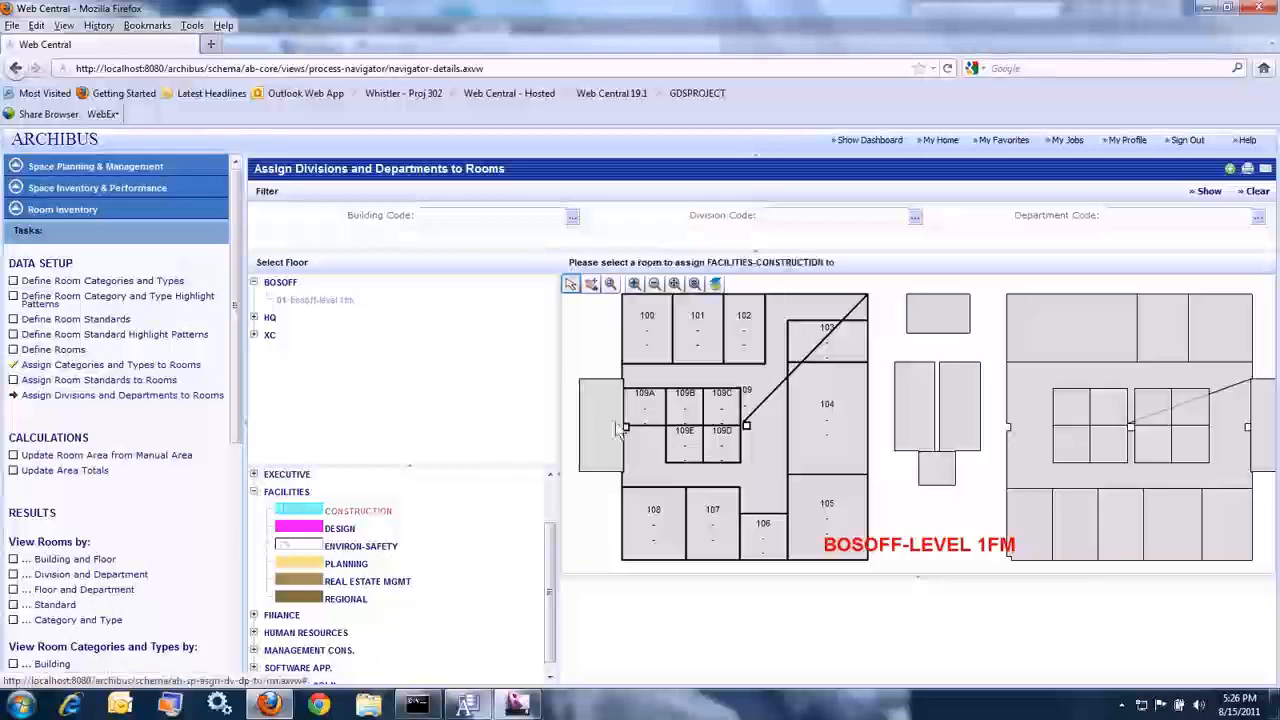
click(647, 328)
click(697, 328)
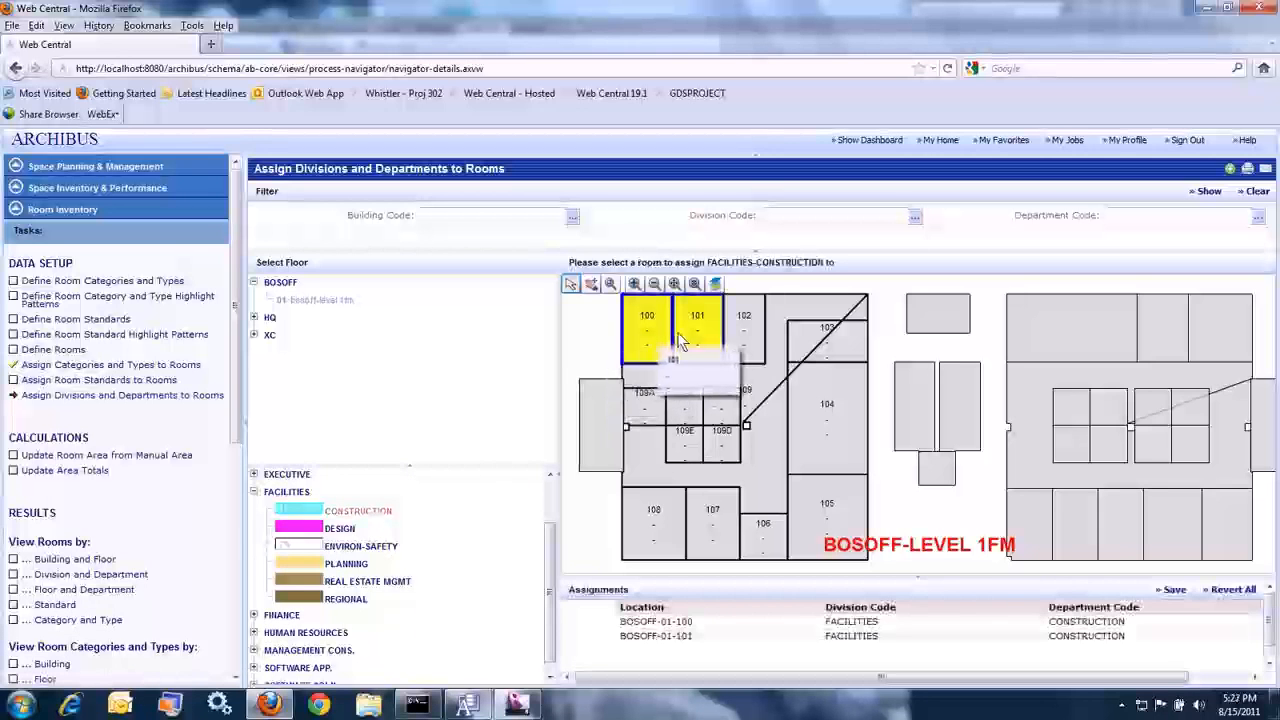
click(630, 408)
click(684, 405)
click(721, 405)
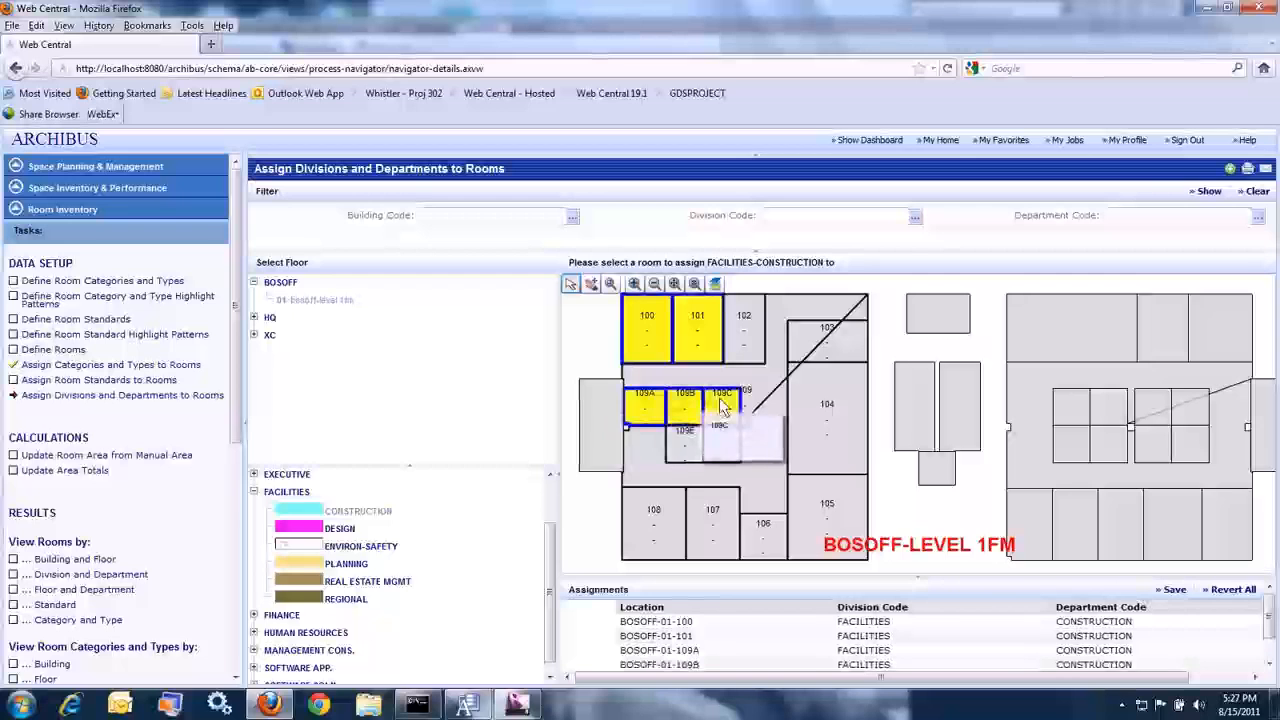
click(1170, 589)
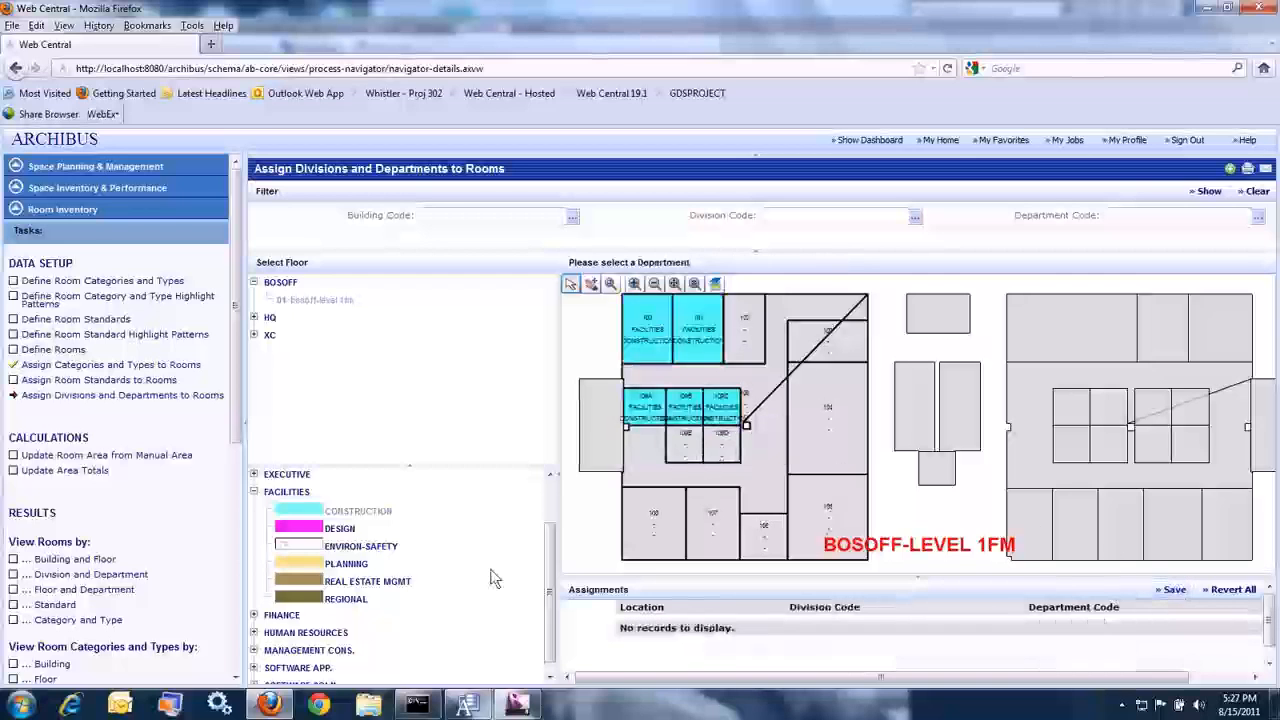
Assign the FACILITIES division's REAL ESTATE MGMT department to rooms 108, 107, 109E and 109D, and save the assignments
click(345, 581)
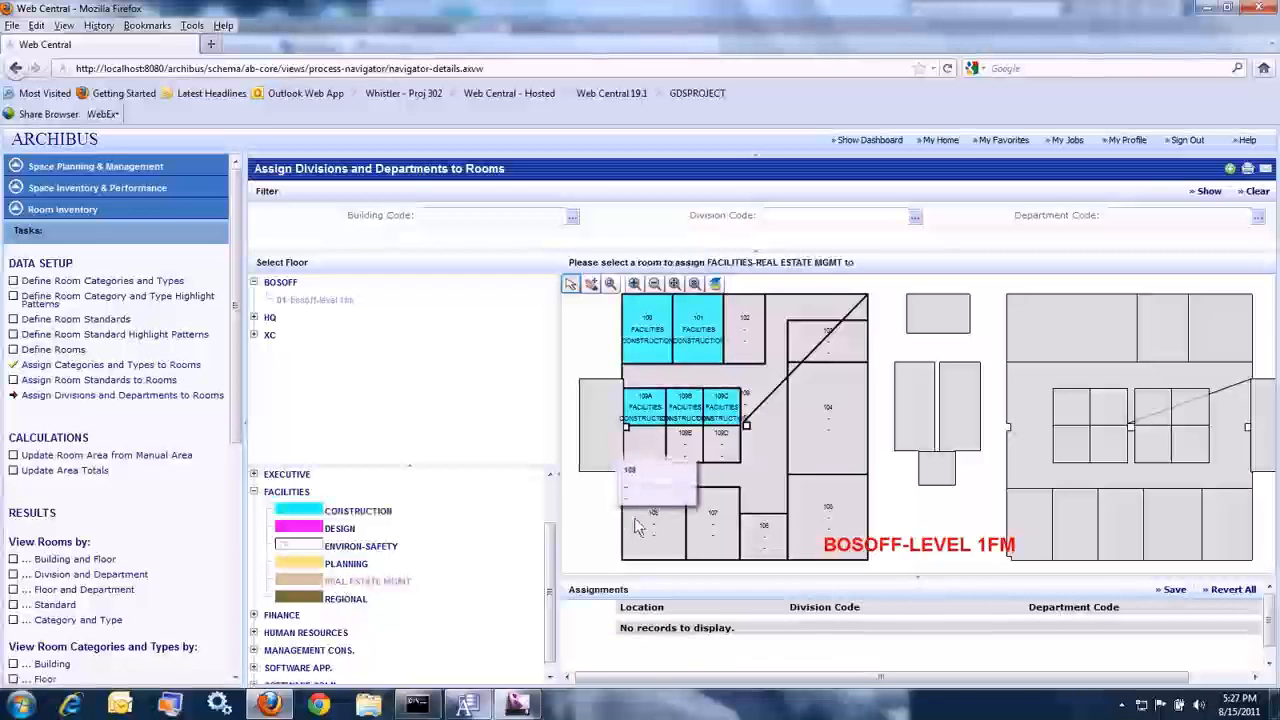
click(640, 525)
click(712, 520)
click(690, 446)
click(716, 449)
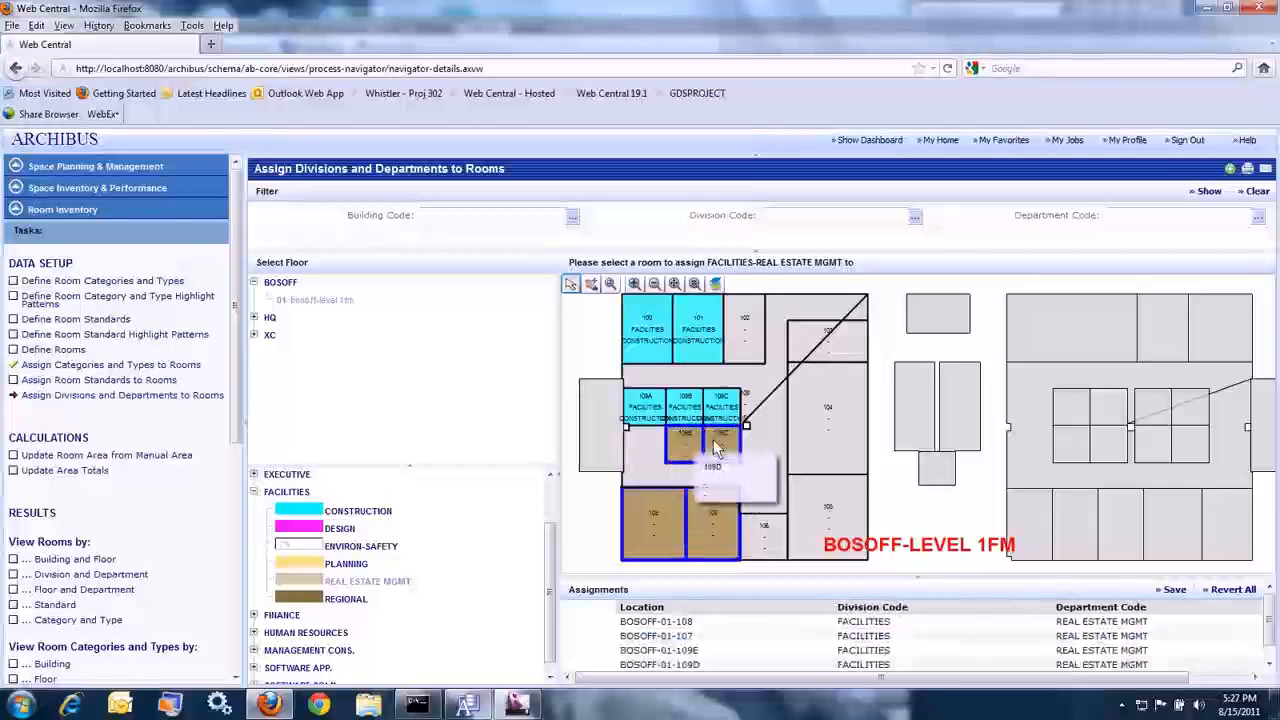
click(1172, 590)
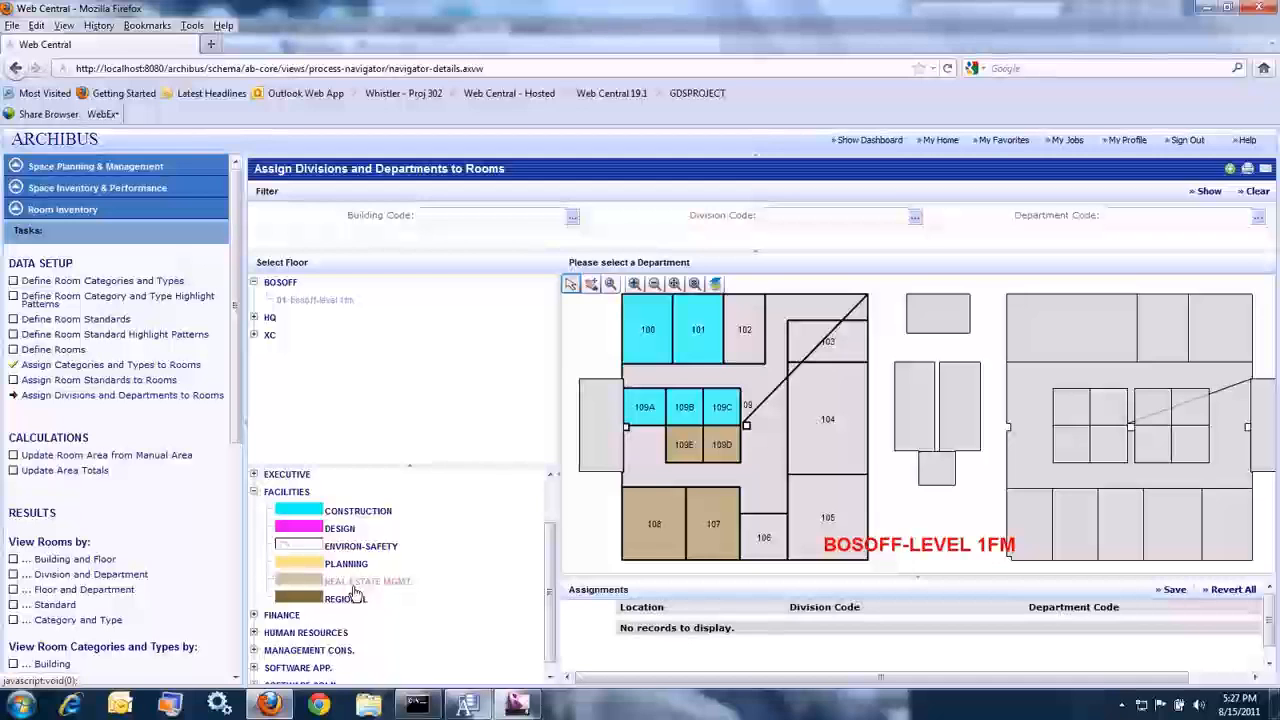
Return Web Central's navigator to its top level, and switch to ARCHIBUS Smart Client to refresh the rooms grid
drag(413, 570, 707, 378)
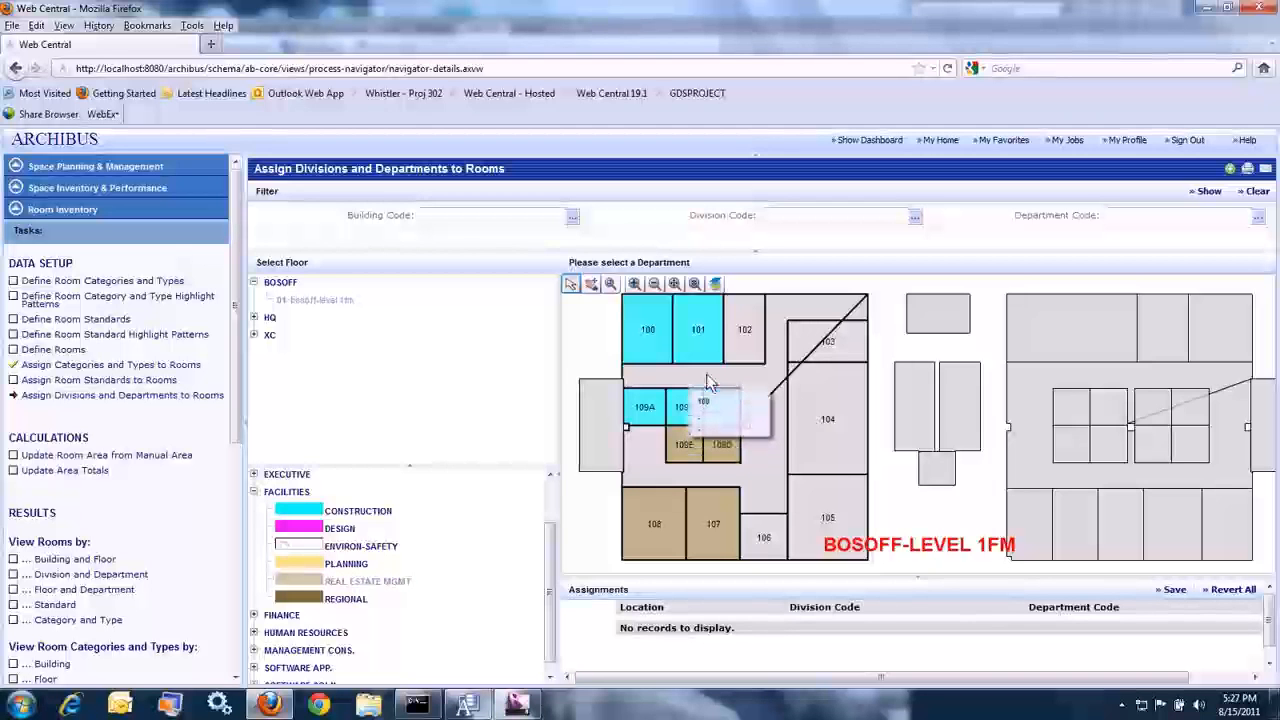
click(90, 168)
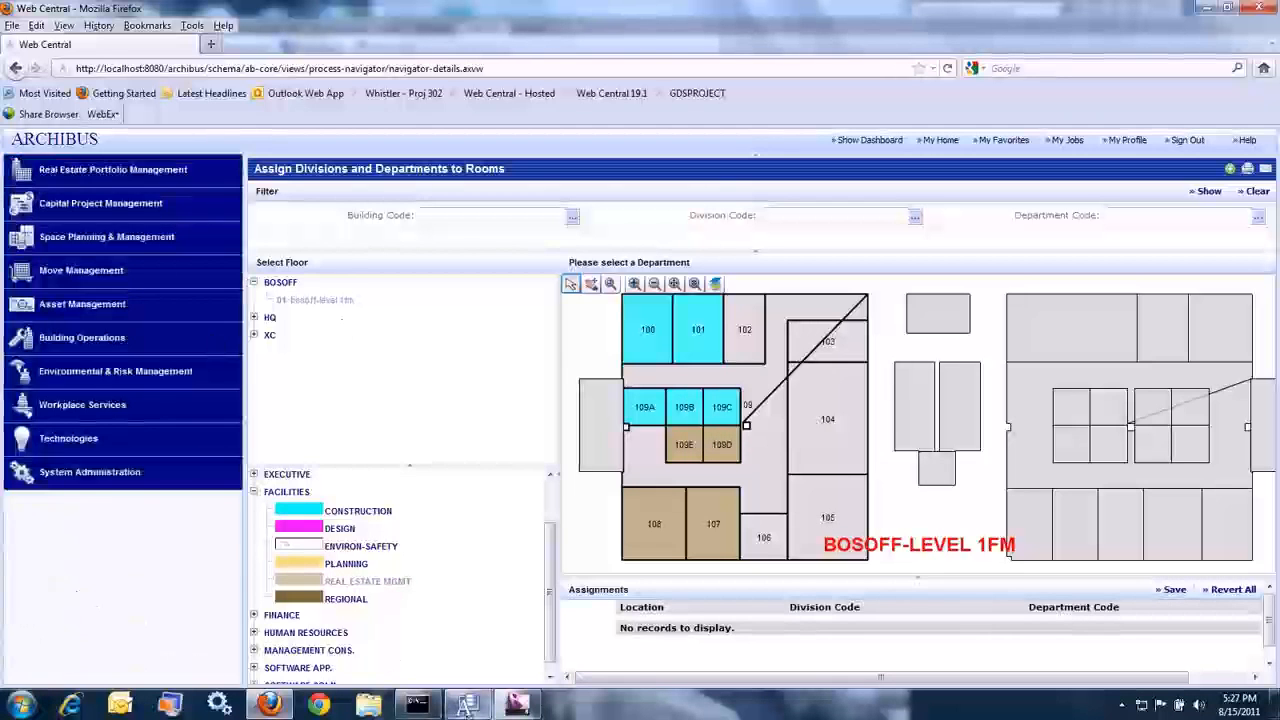
click(468, 705)
click(435, 40)
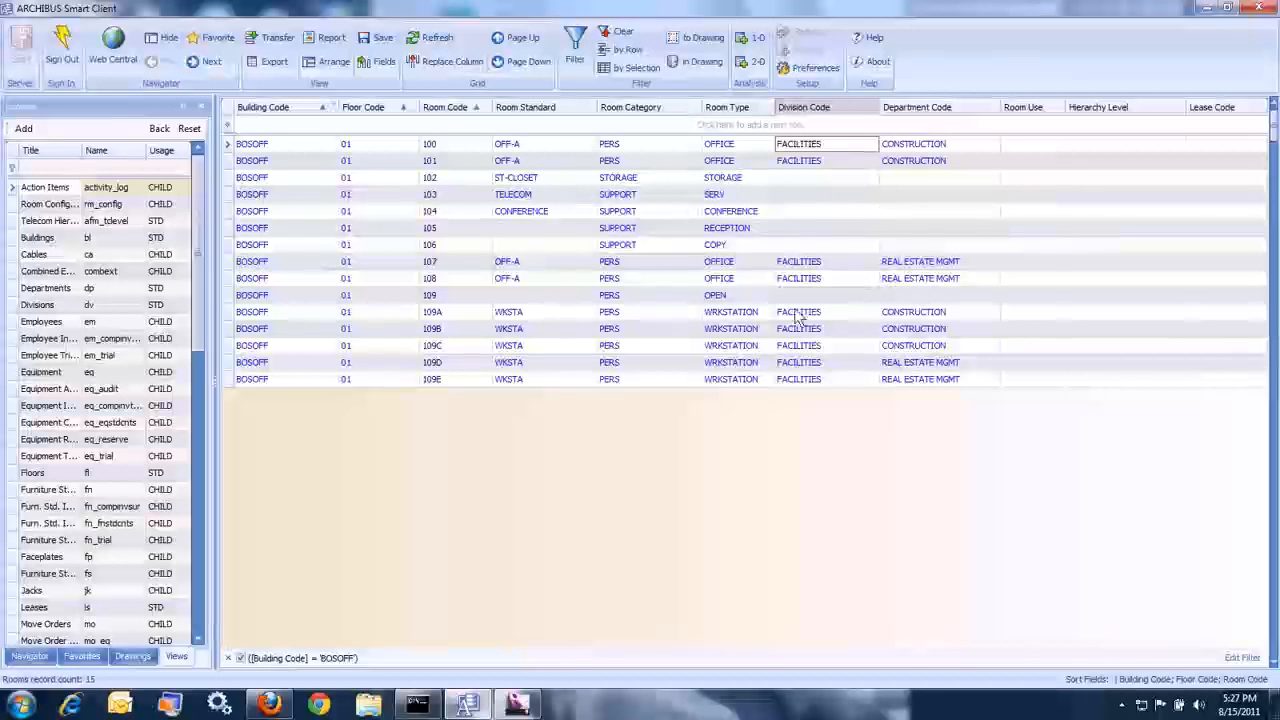
Set room 105's Room Standard to RECEPTION in the rooms grid
click(524, 232)
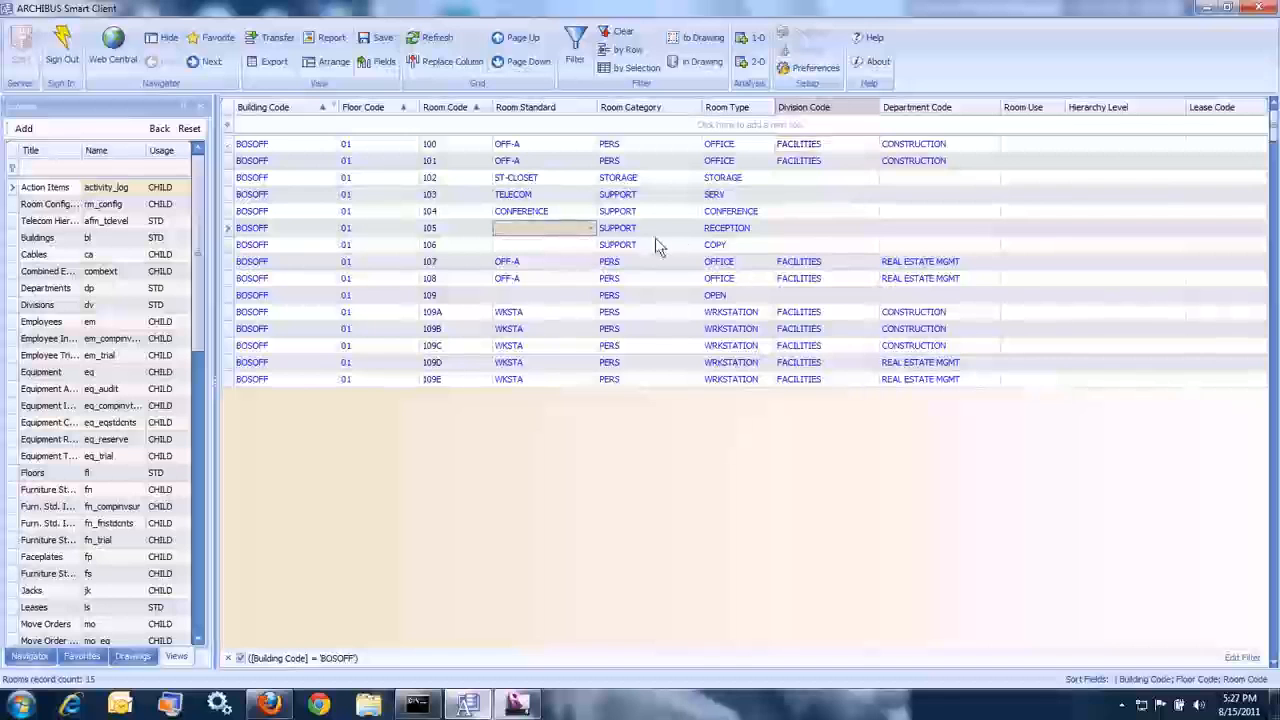
click(591, 229)
scroll(567, 388, down, 3)
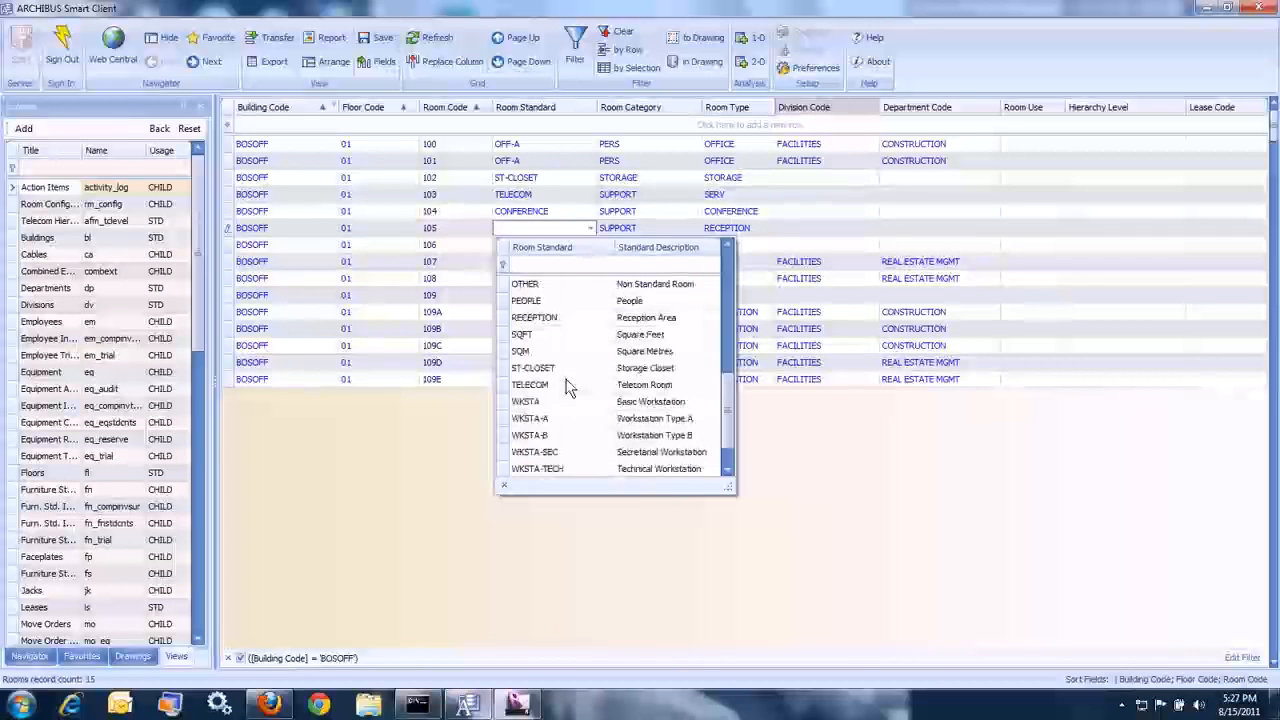
click(532, 322)
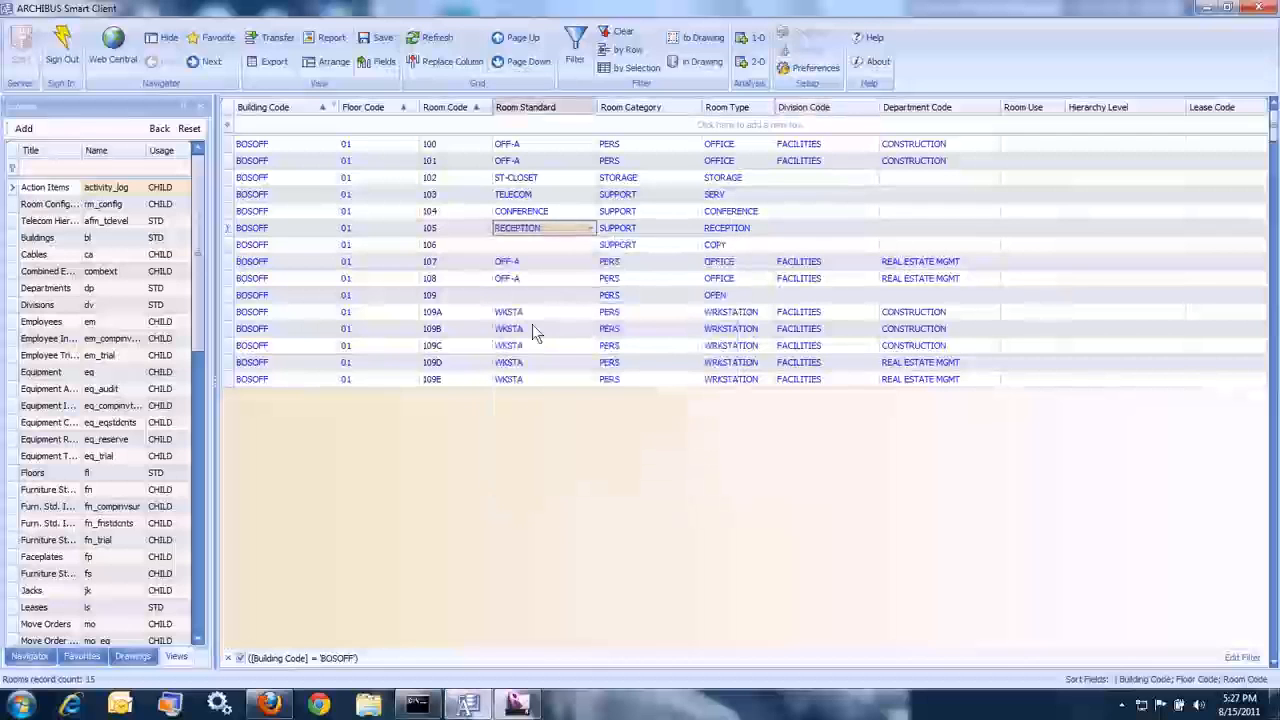
Set room 106's Room Standard to OTHER in the rooms grid
click(589, 246)
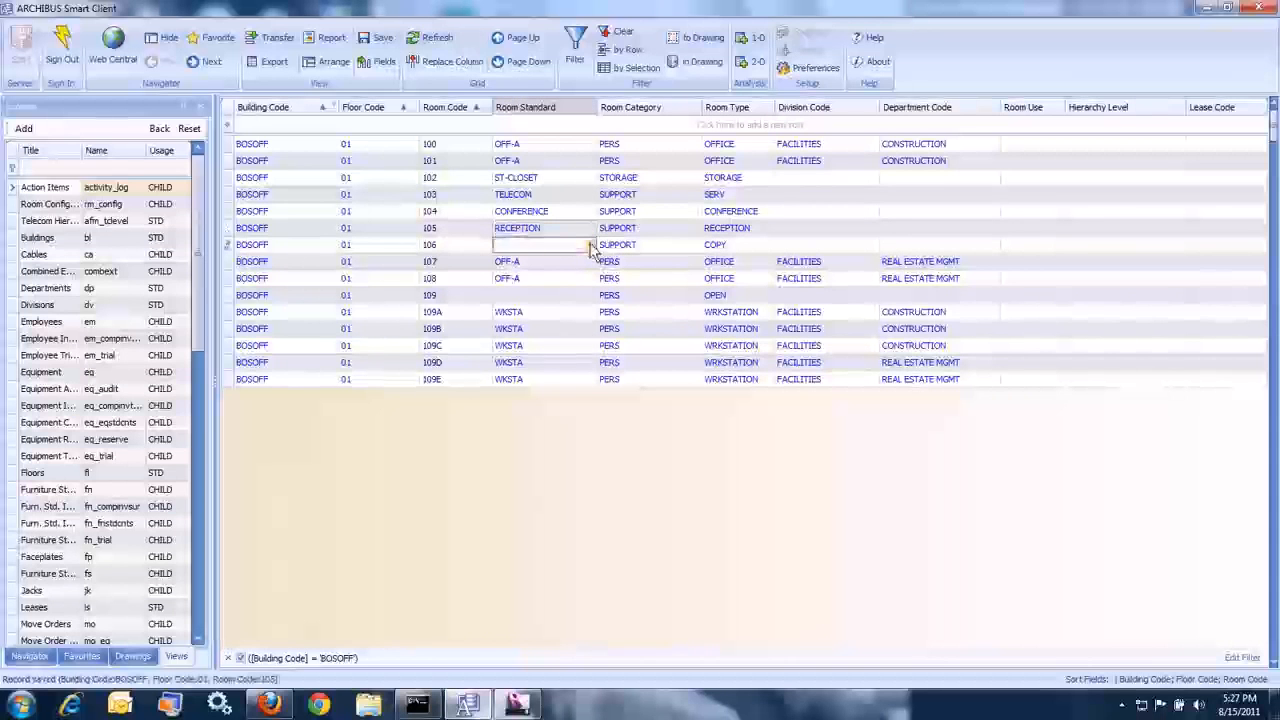
click(591, 246)
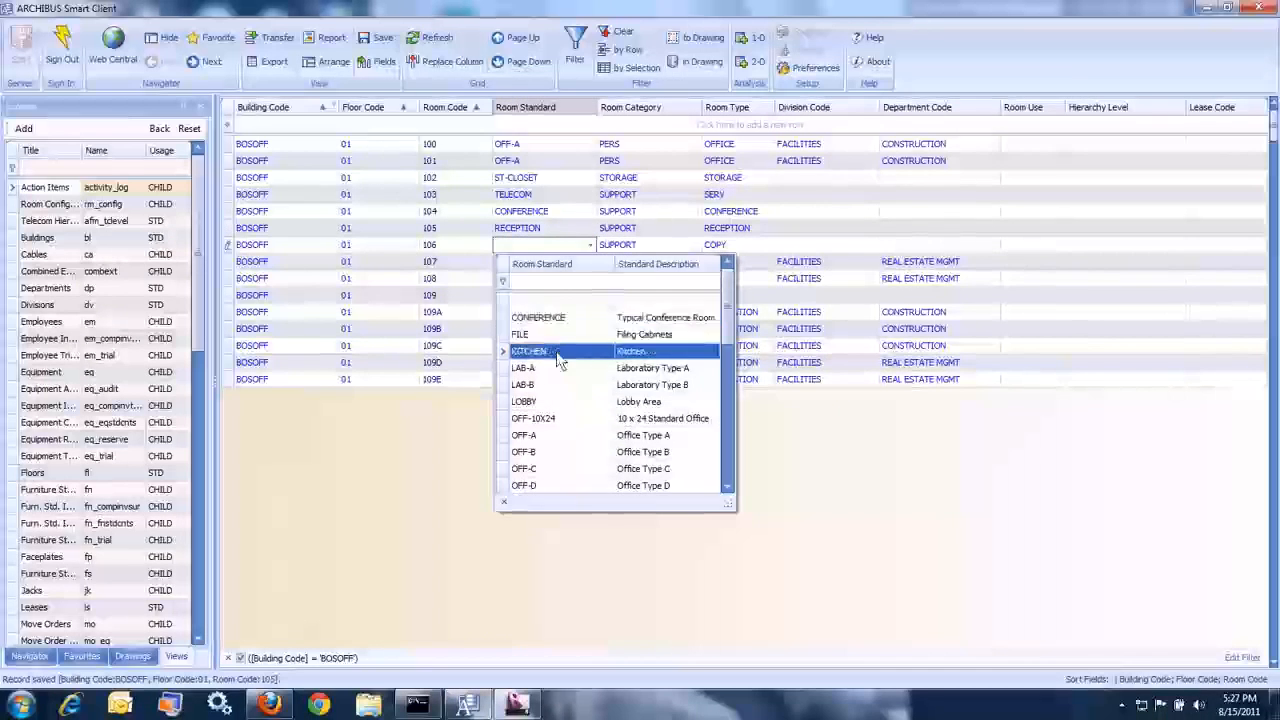
scroll(567, 432, down, 4)
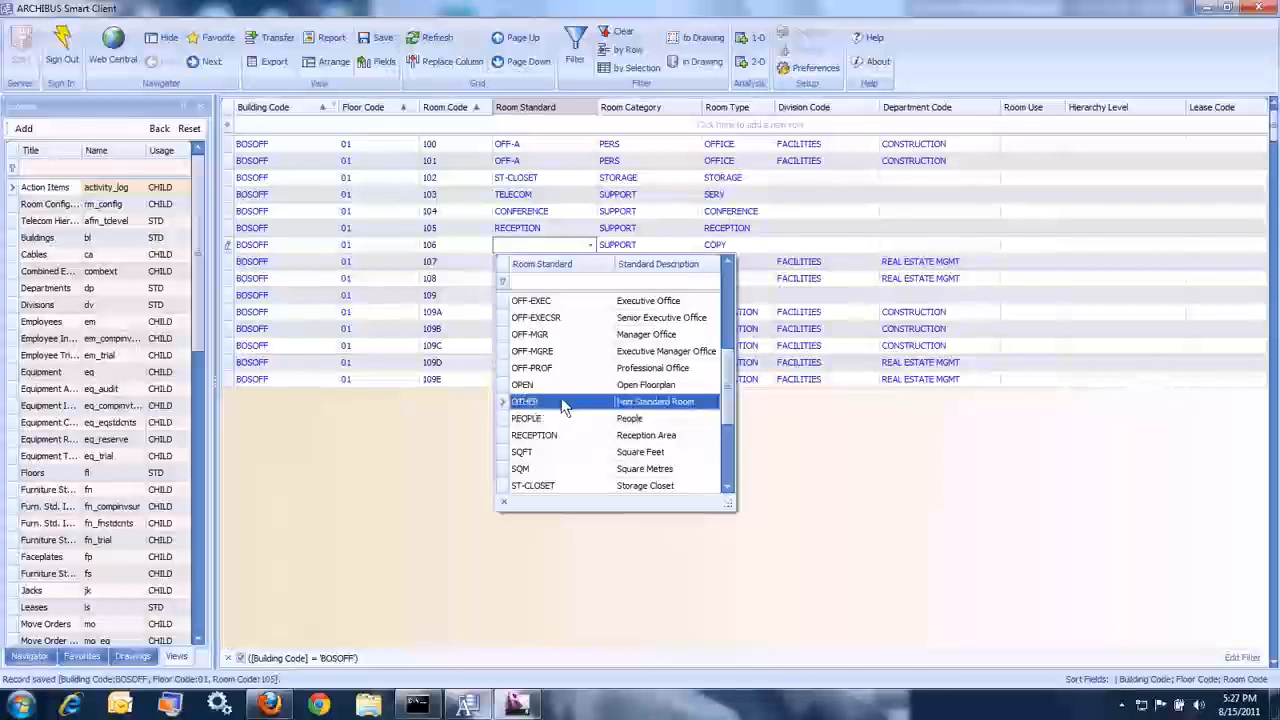
click(563, 403)
Set room 109's Room Standard to OPEN and save the record
click(552, 299)
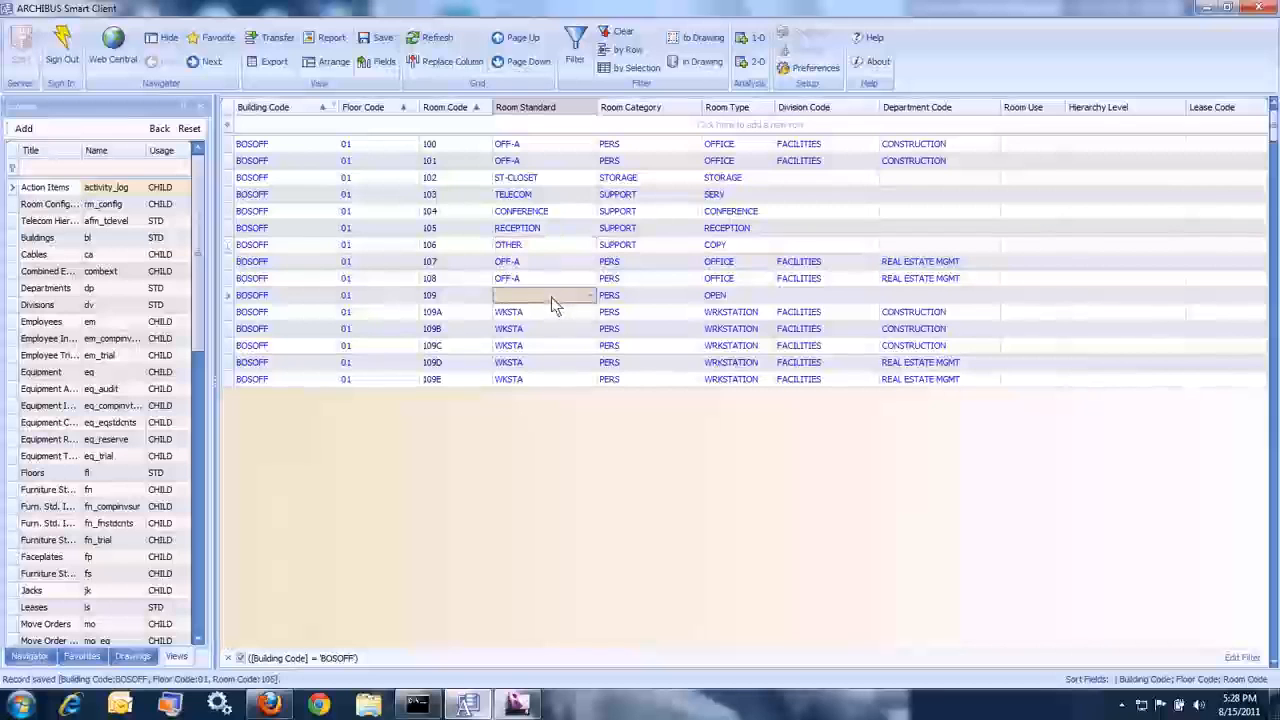
click(592, 298)
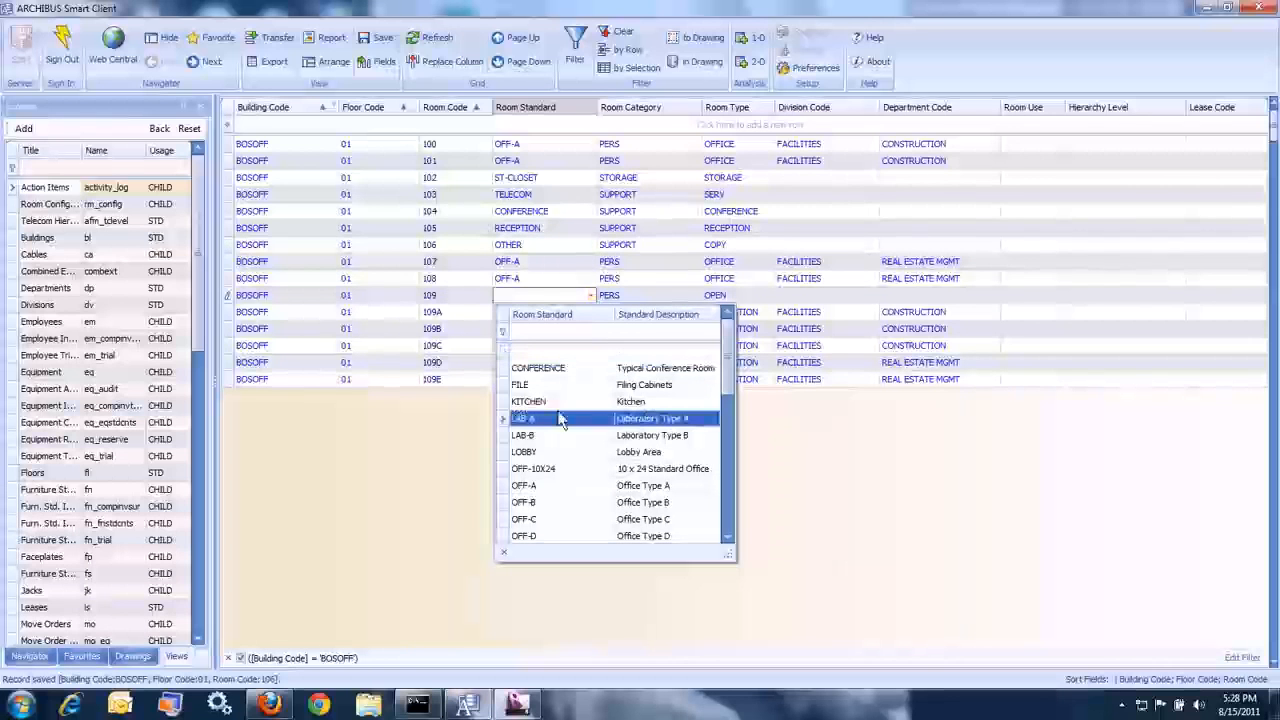
scroll(562, 420, down, 2)
scroll(562, 420, down, 2)
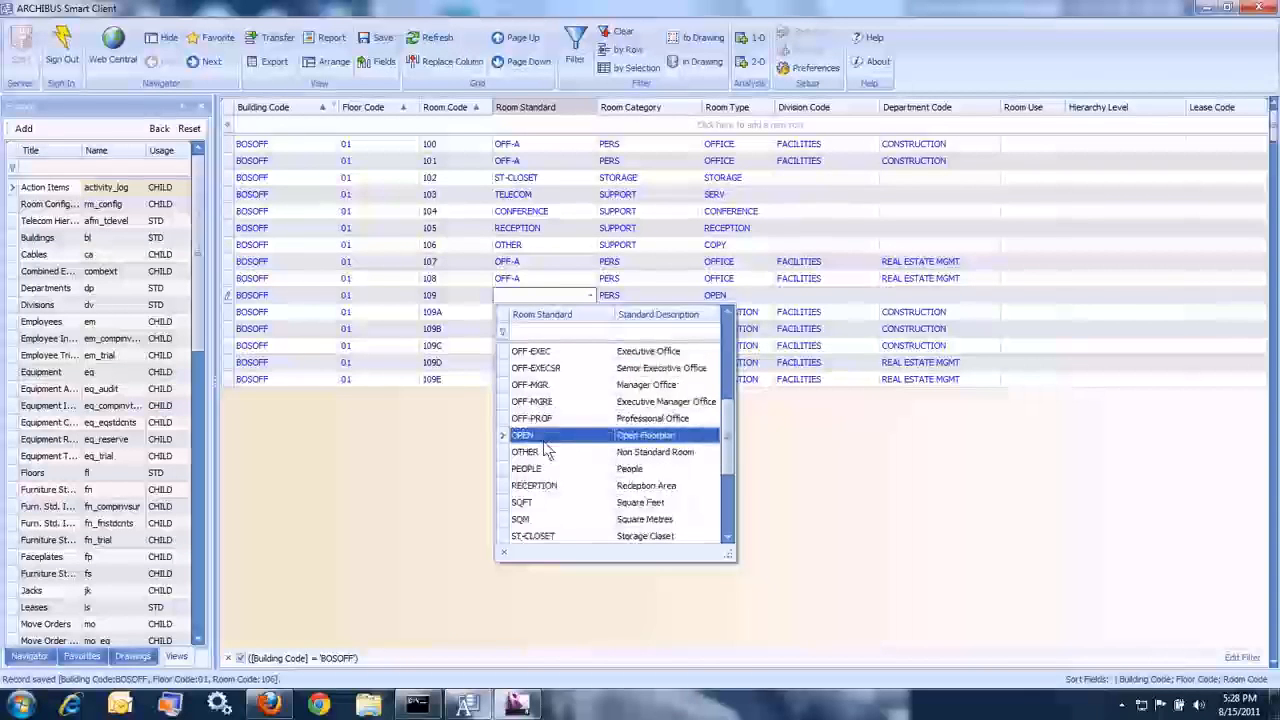
click(545, 440)
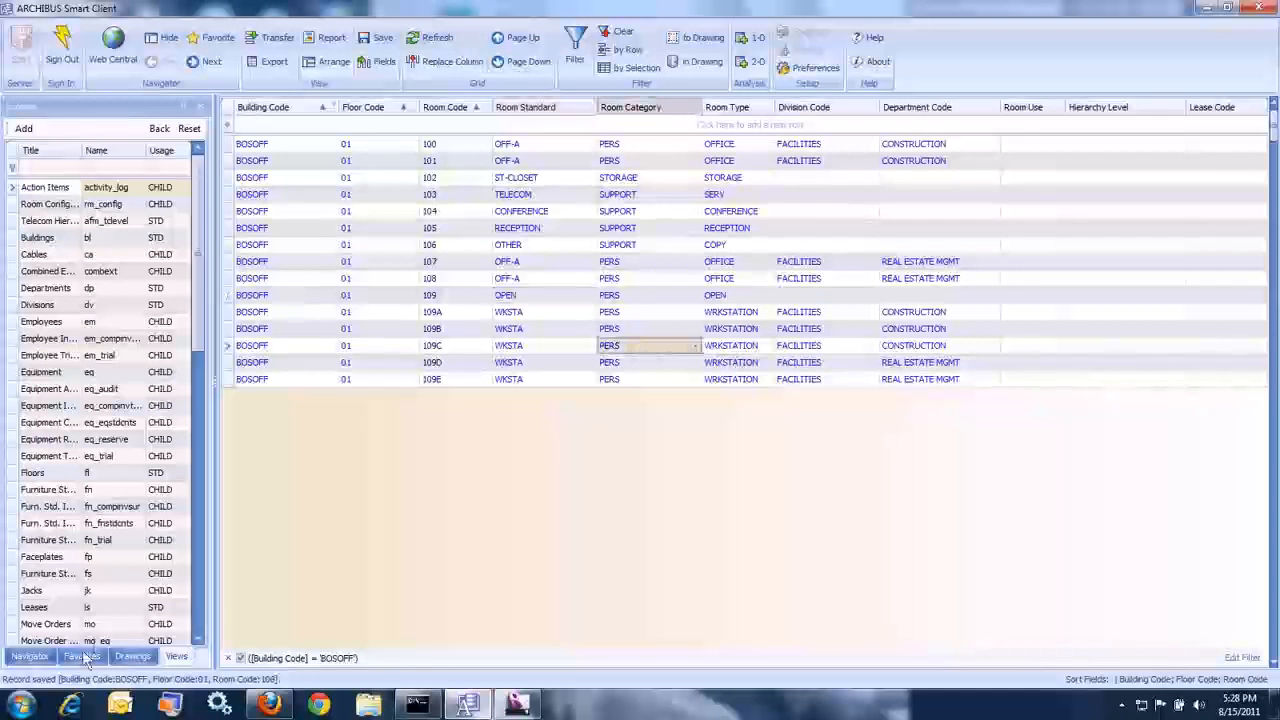
Launch Microsoft Excel and try to open BOSOFF_COBIE.xls from the recent documents
click(20, 705)
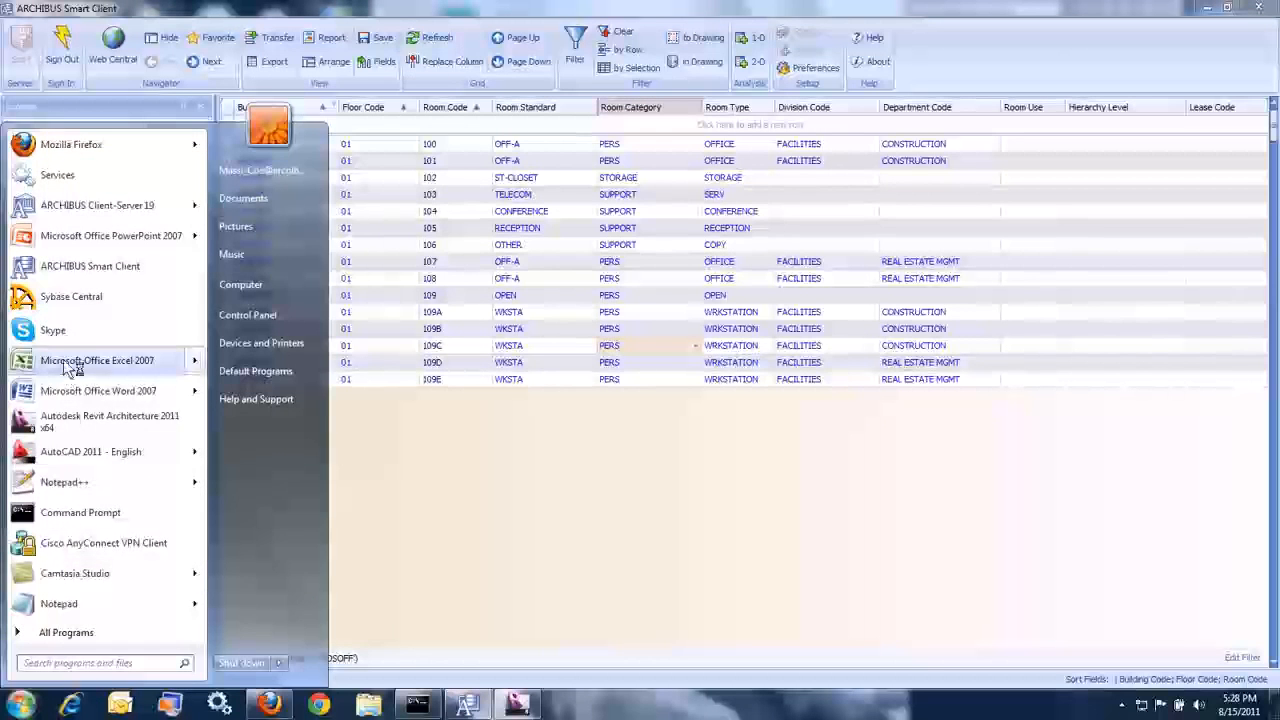
click(63, 360)
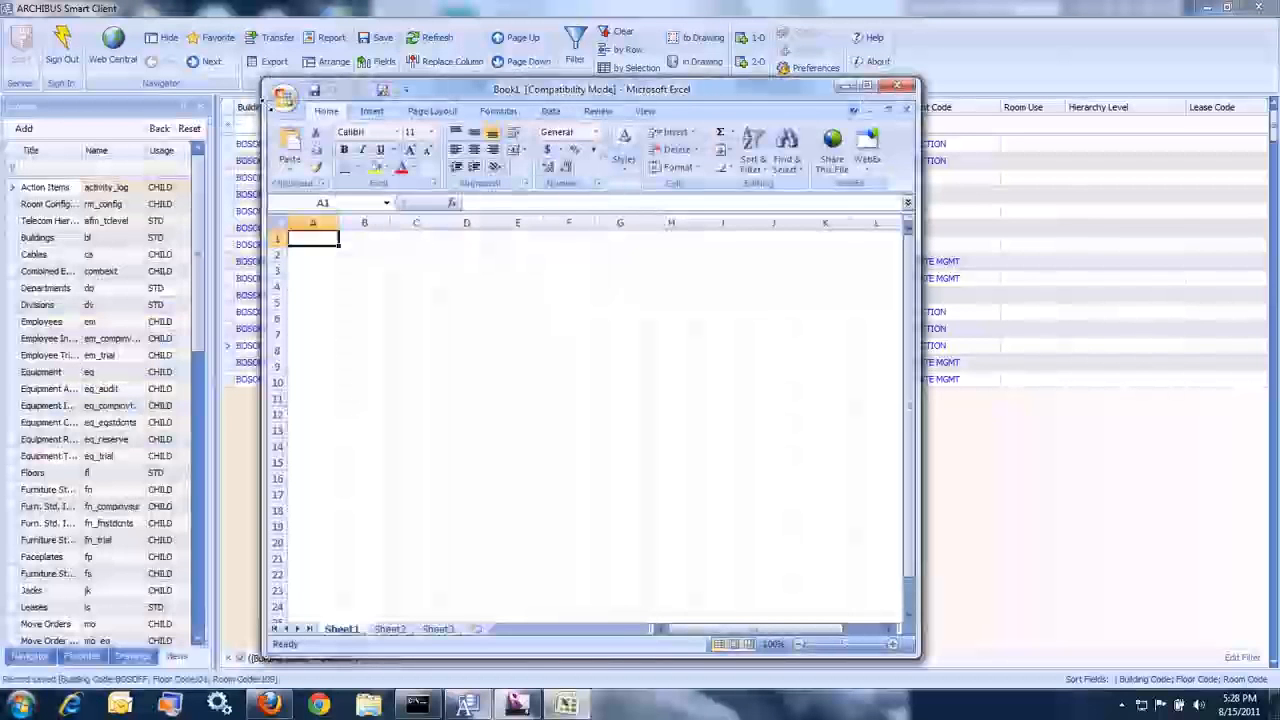
click(283, 96)
click(401, 150)
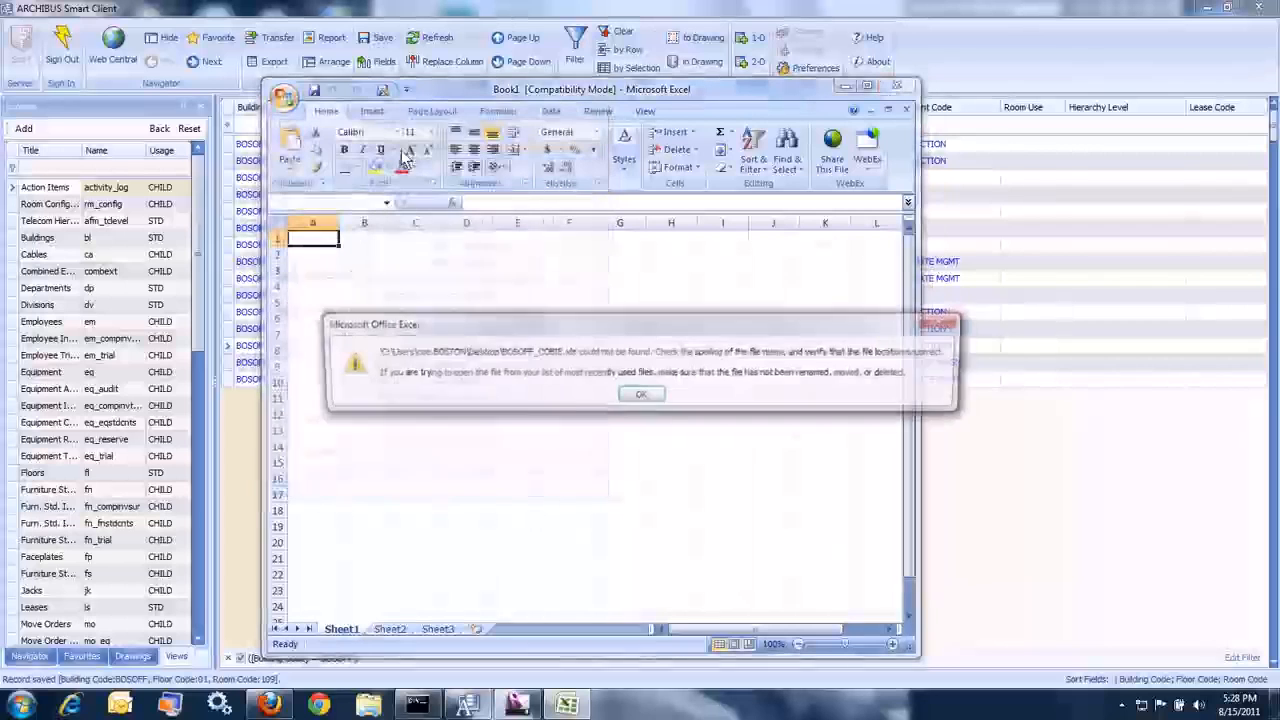
click(640, 396)
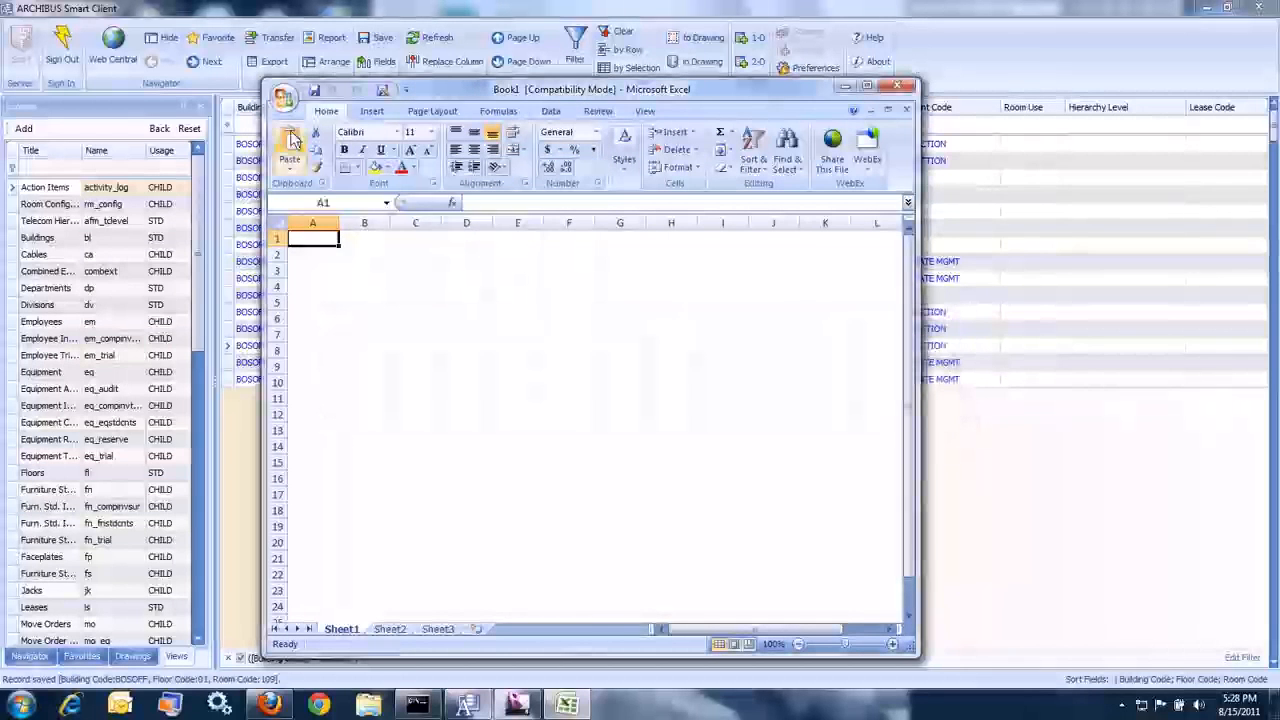
Open BOSOFF_COBIE.xls from Local Disk (C:) and maximize the workbook window
click(283, 96)
click(318, 169)
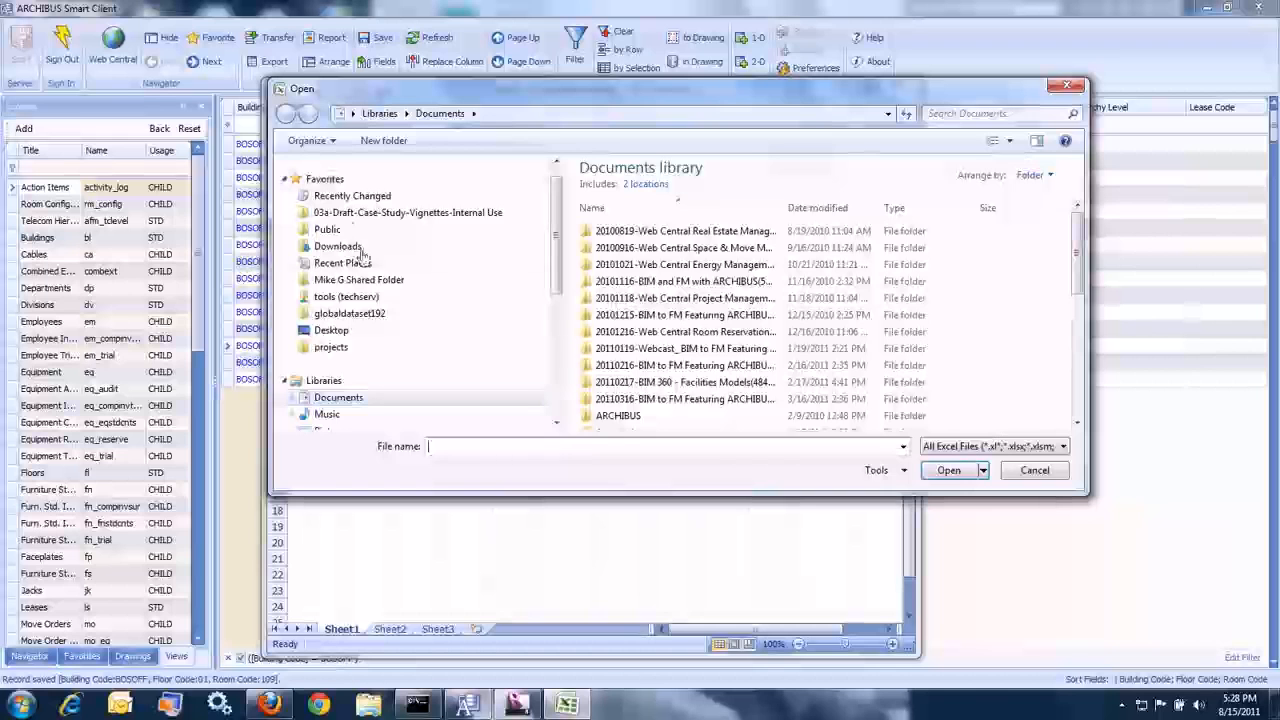
click(557, 412)
click(340, 264)
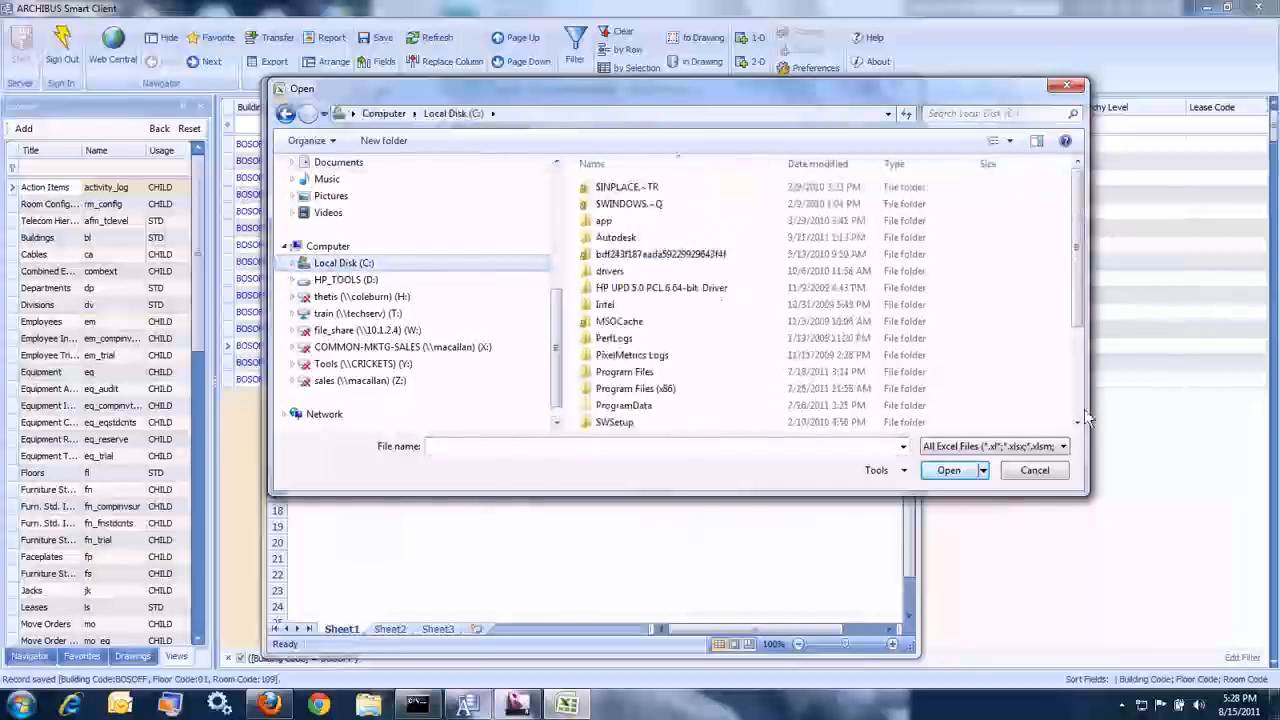
scroll(1077, 420, down, 3)
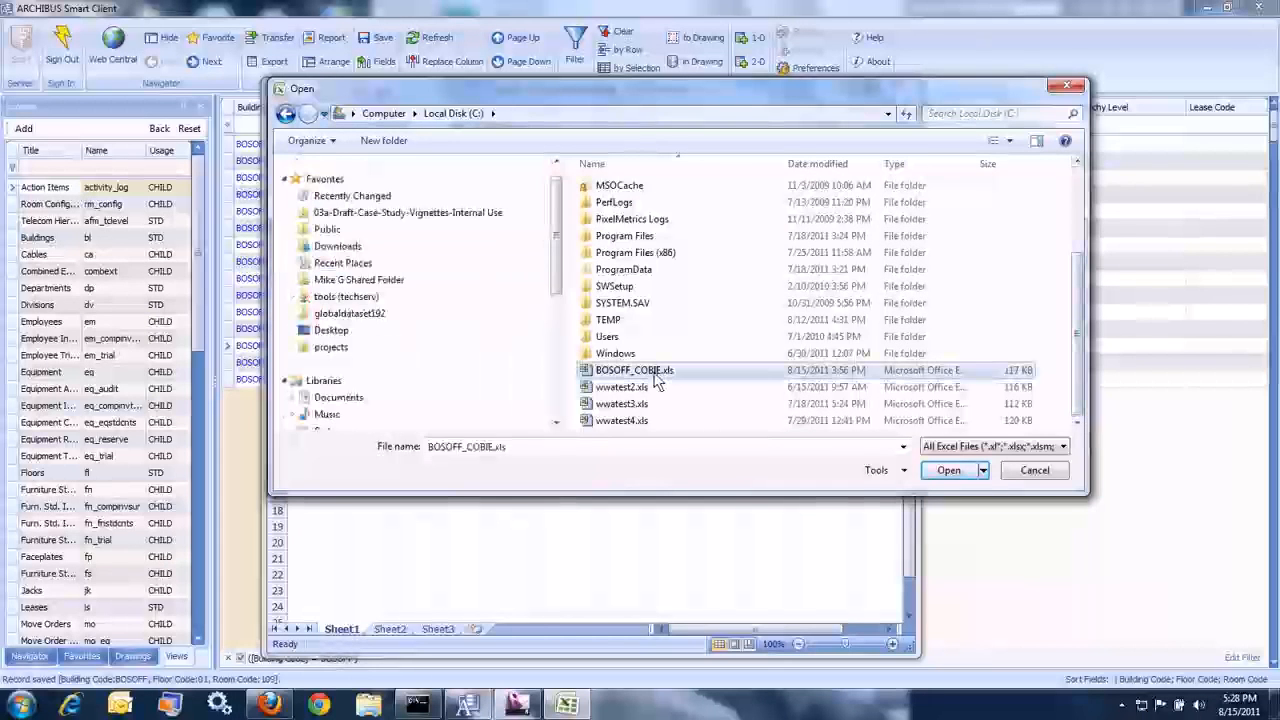
double_click(655, 370)
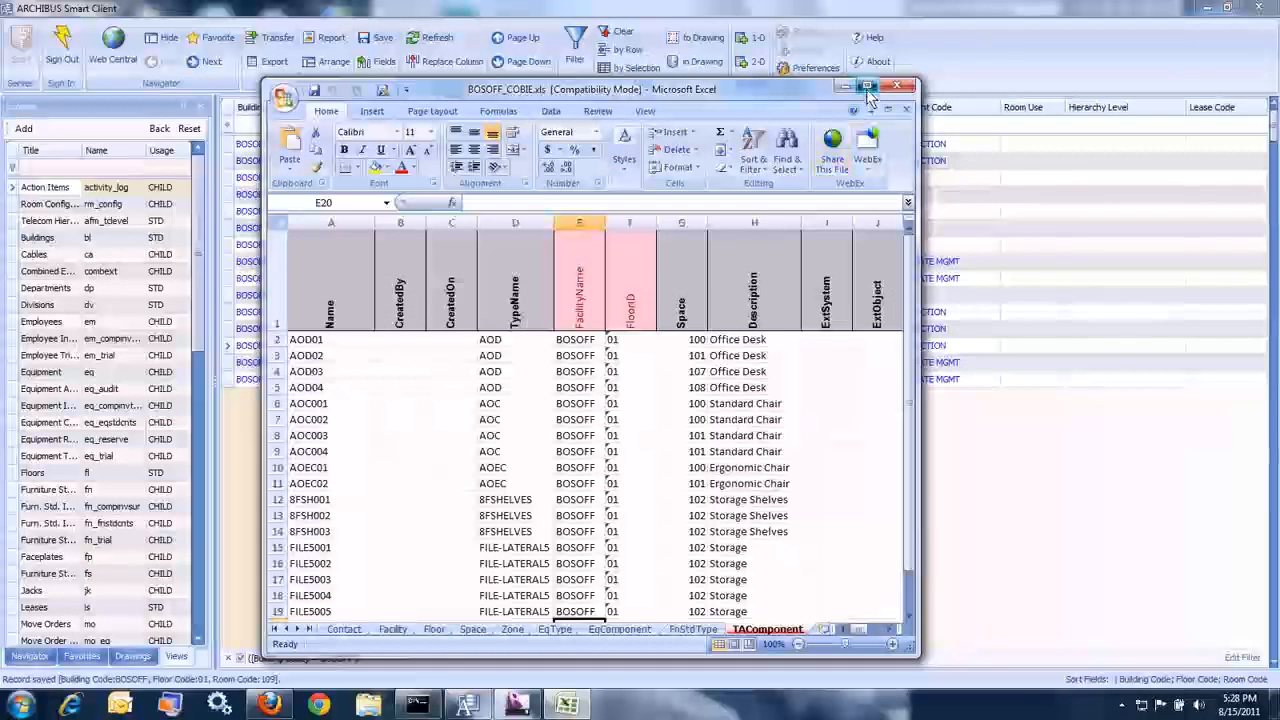
click(867, 88)
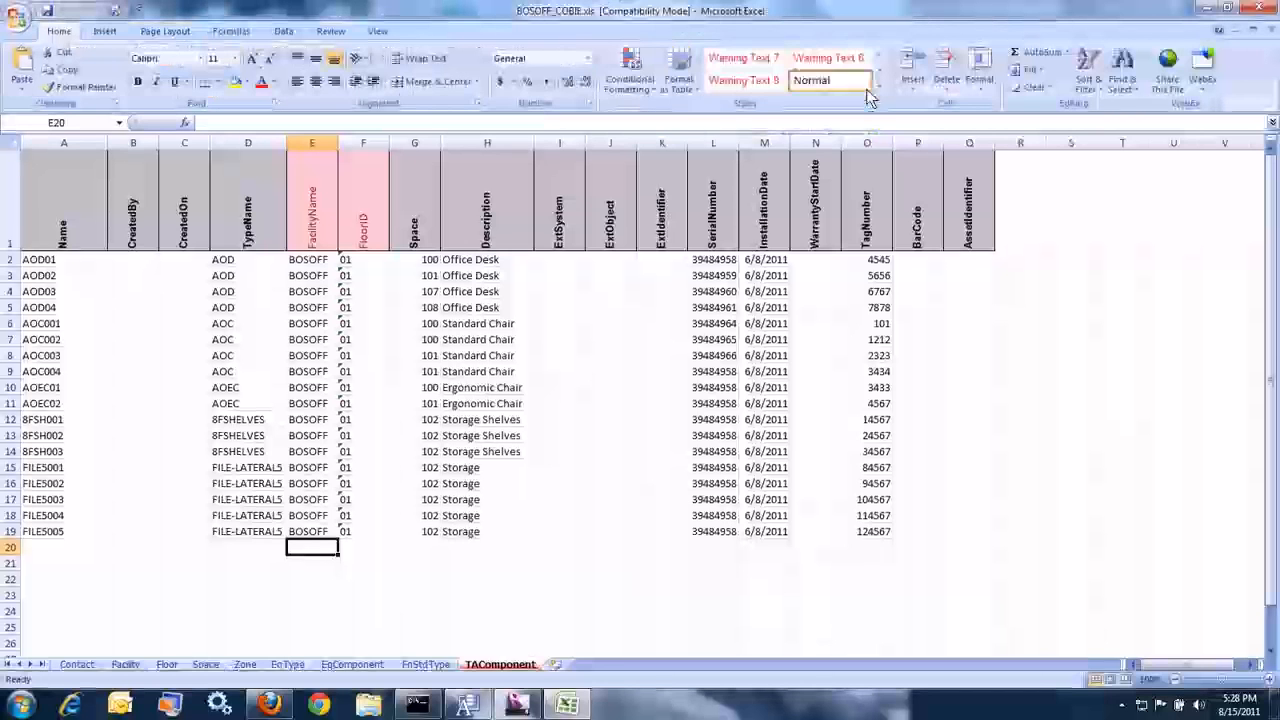
Review the COBIE workbook's Facility, Floor, Space, EqType, EqComponent, FnStdType and TAComponent sheets
click(124, 665)
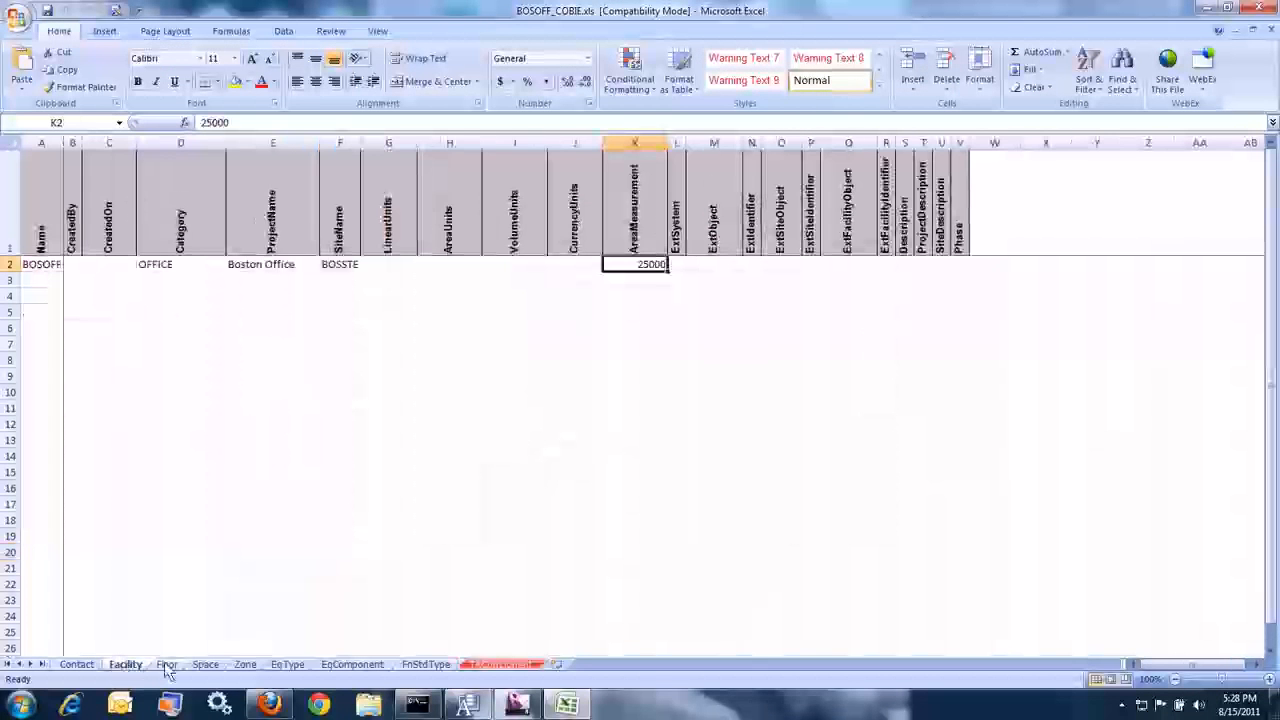
click(166, 665)
click(205, 665)
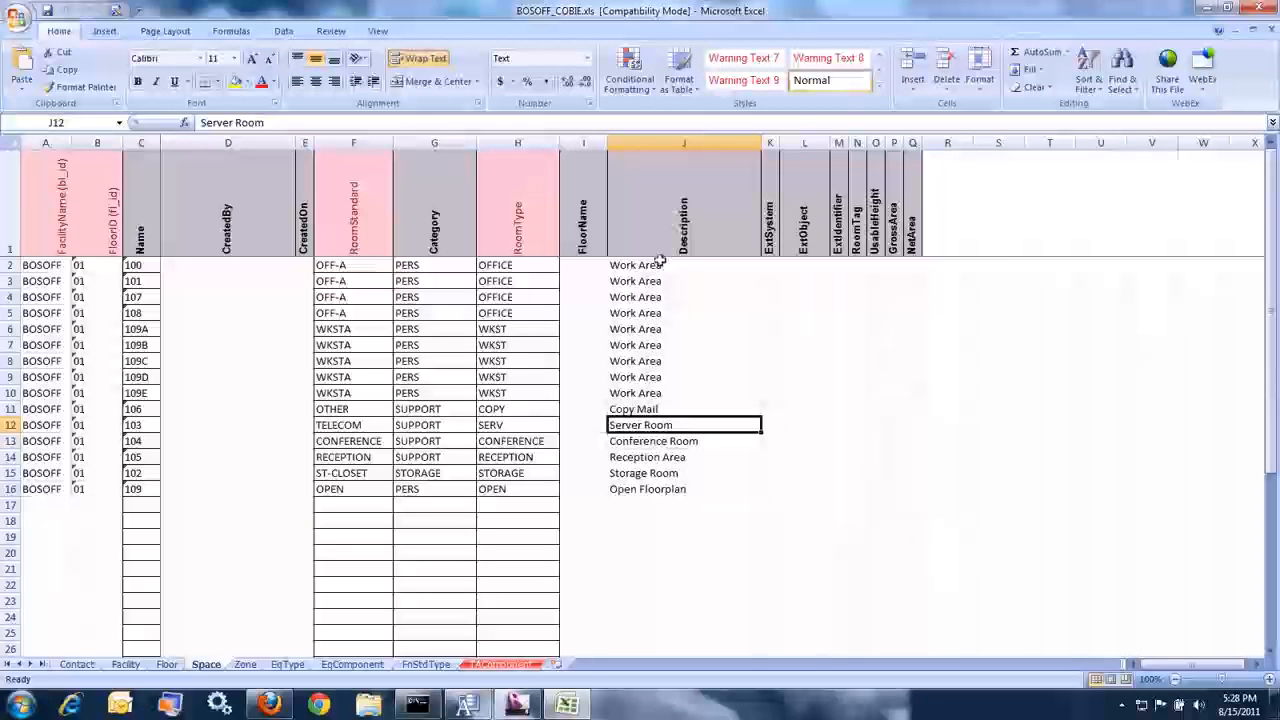
click(287, 664)
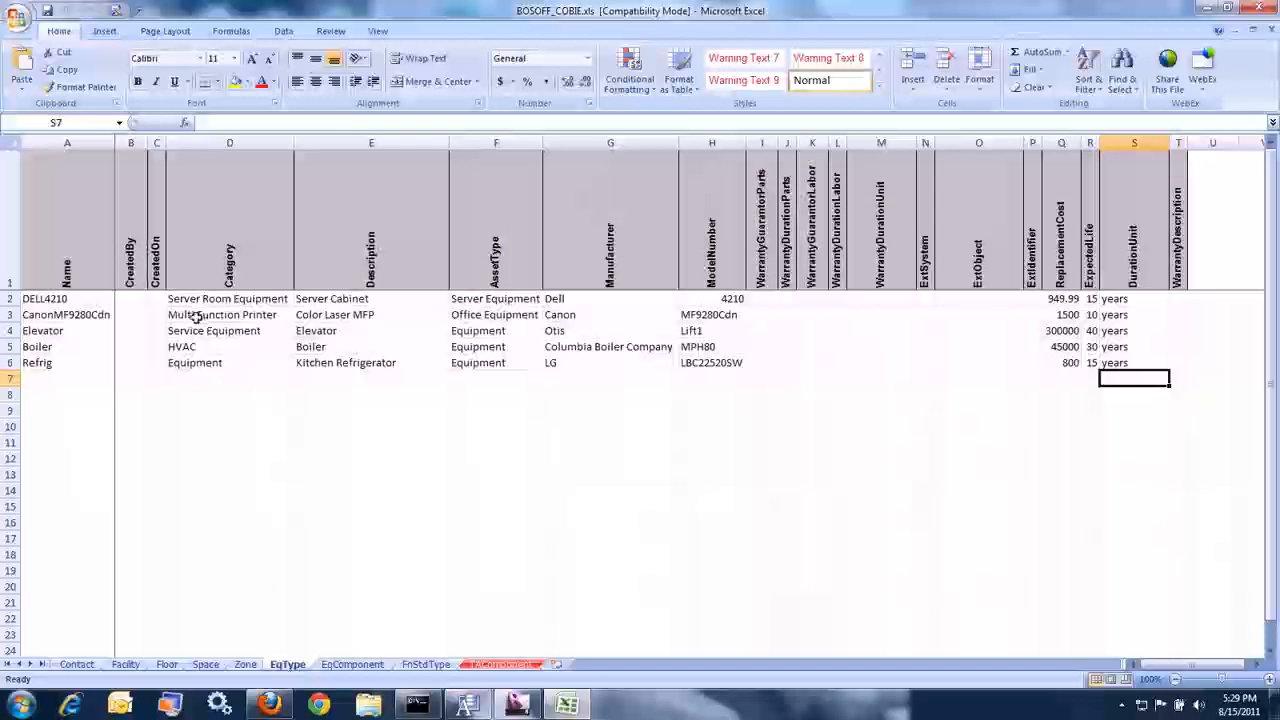
click(353, 666)
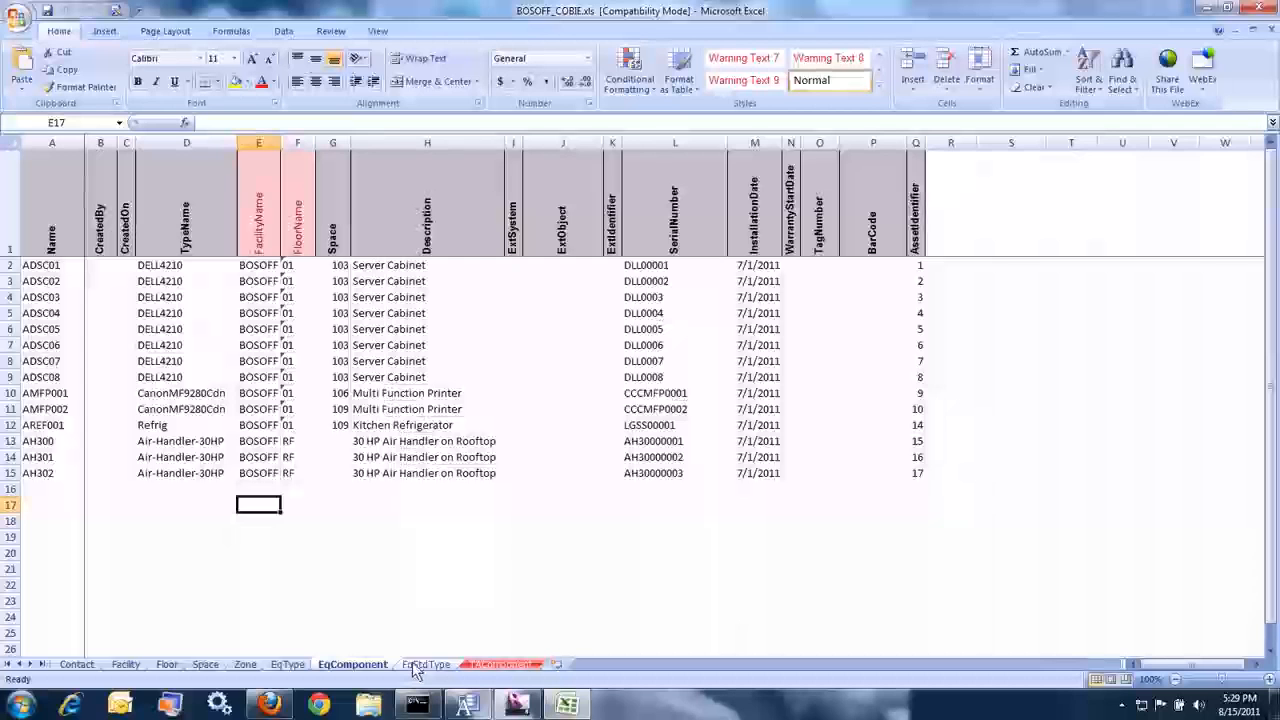
click(420, 665)
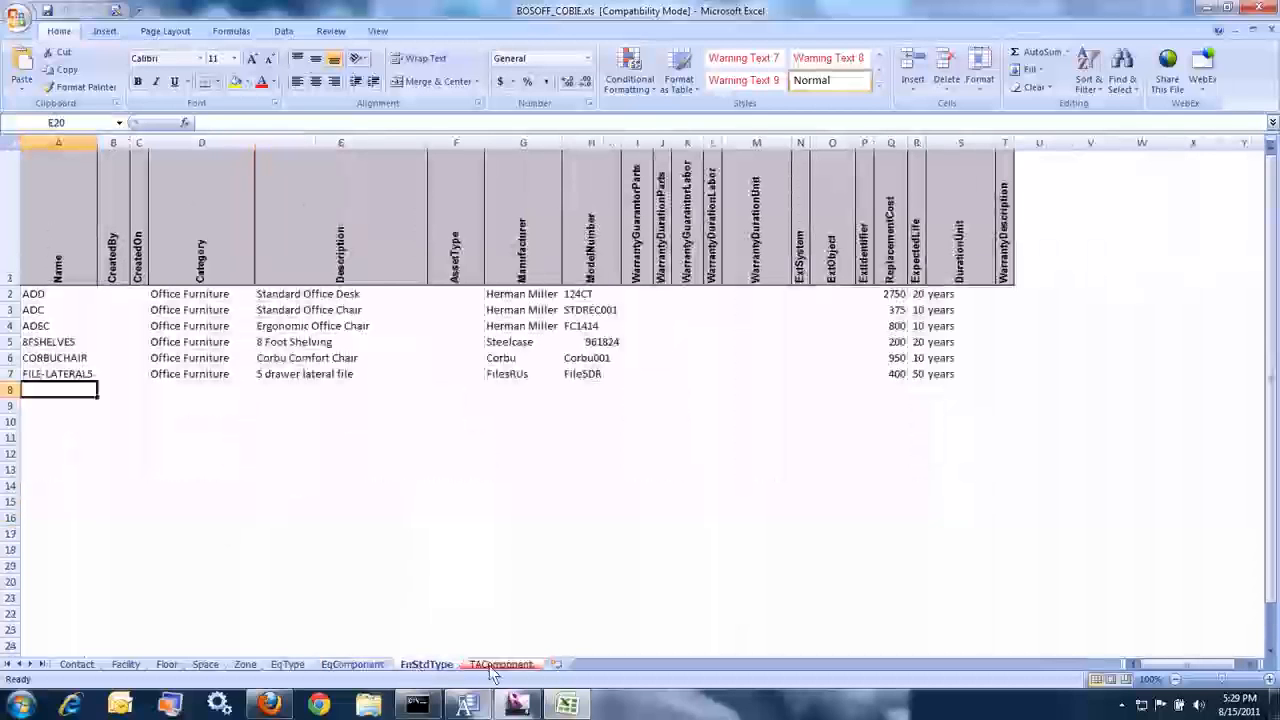
click(495, 665)
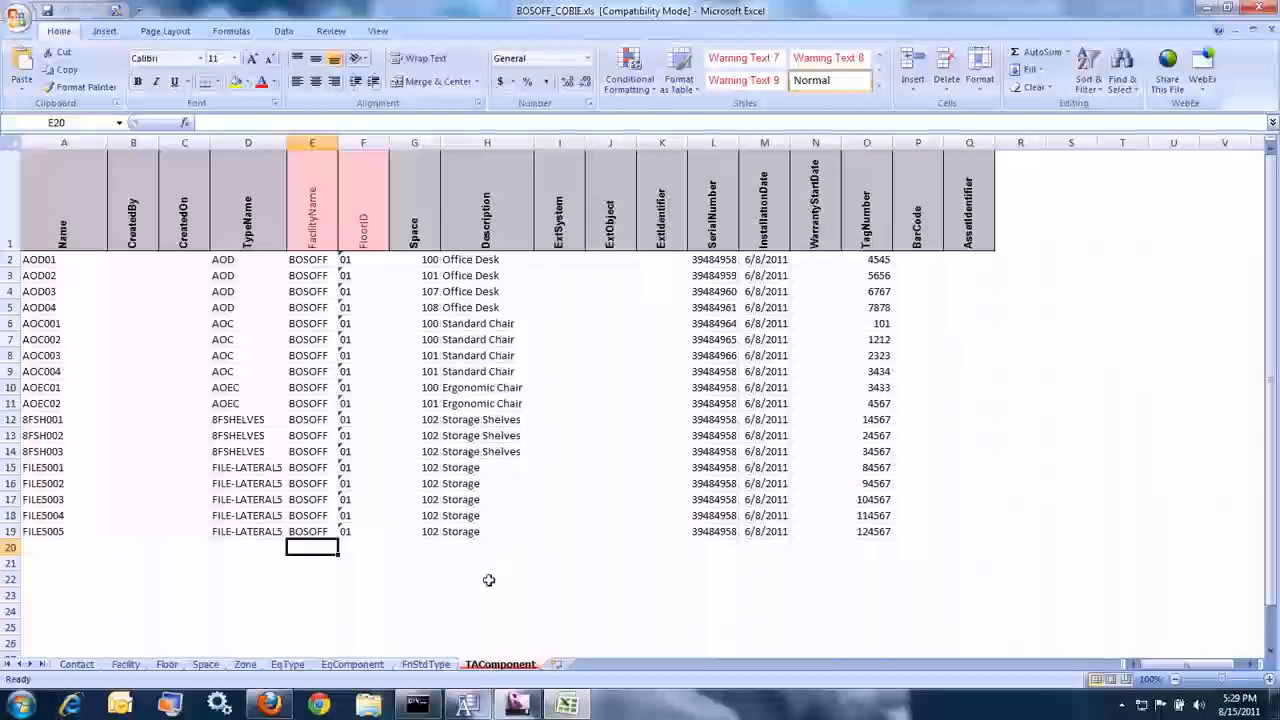
Switch to ARCHIBUS Smart Client, reset the list of views, filter it by the name eq, and open the Equipment table
click(467, 705)
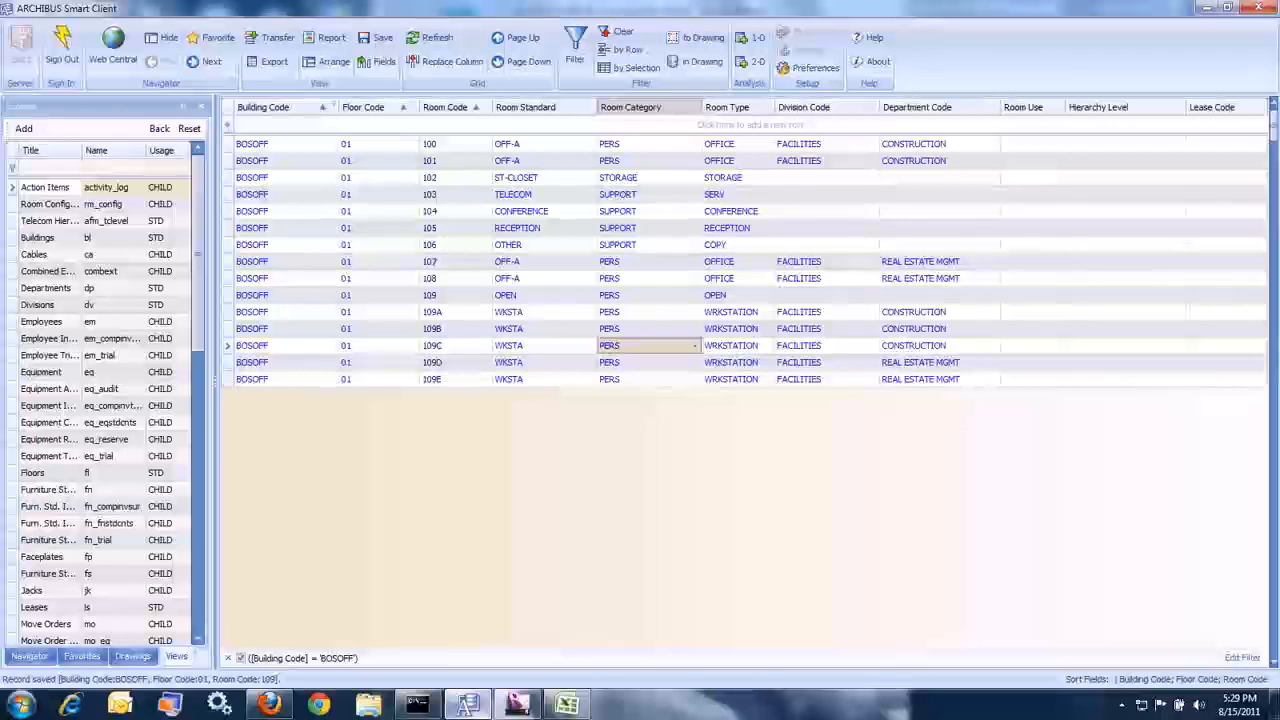
click(189, 130)
click(155, 166)
text(eq)
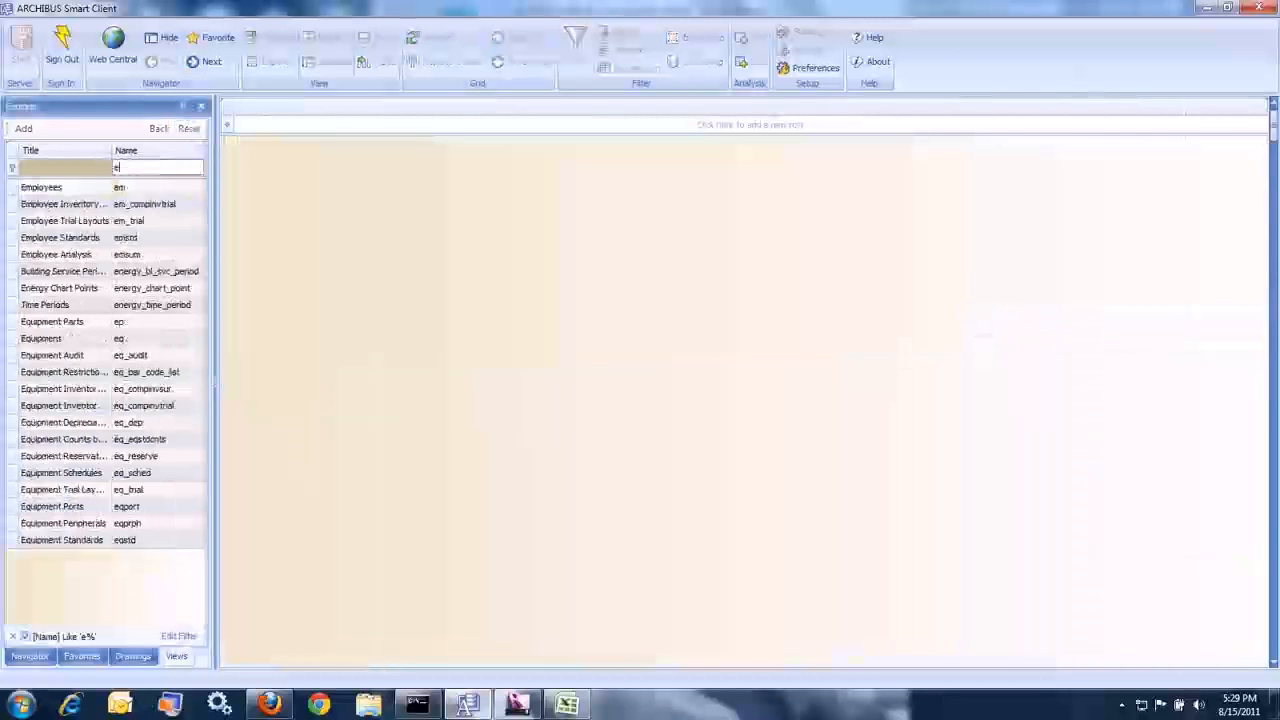
double_click(78, 188)
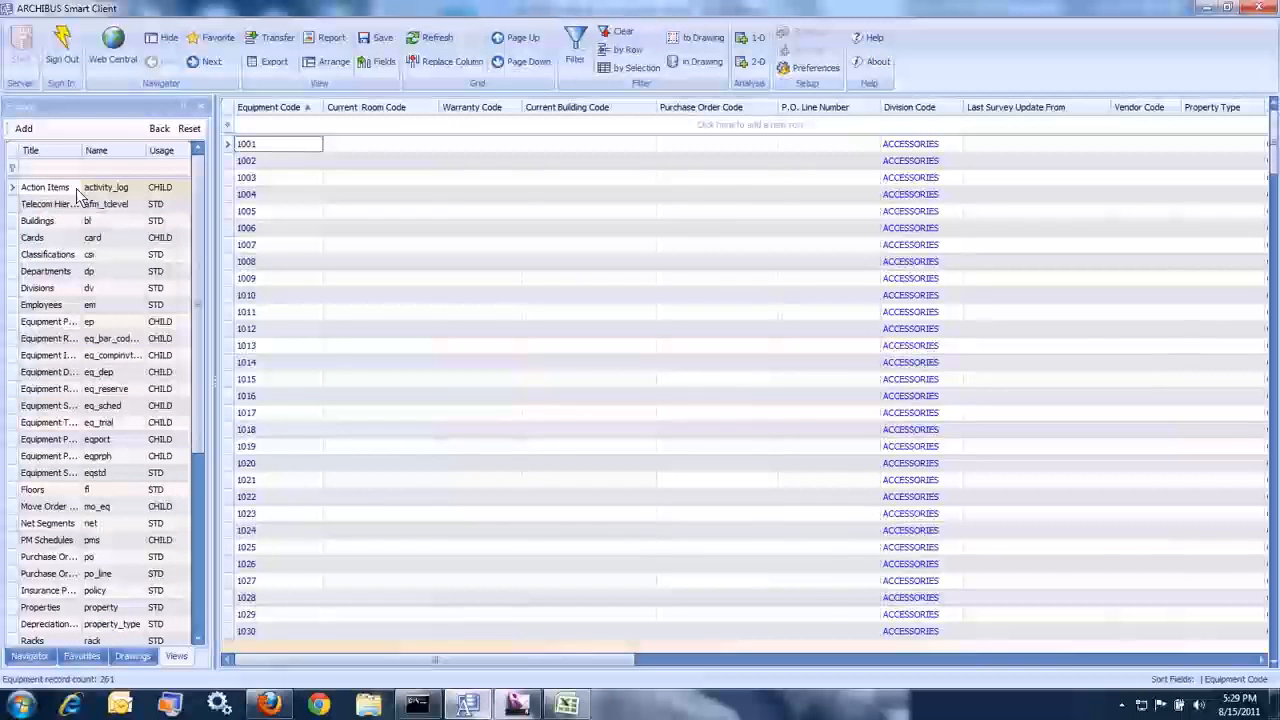
Check which Building Code filter values the equipment grid offers, and leave the grid unfiltered
click(1193, 667)
click(1193, 667)
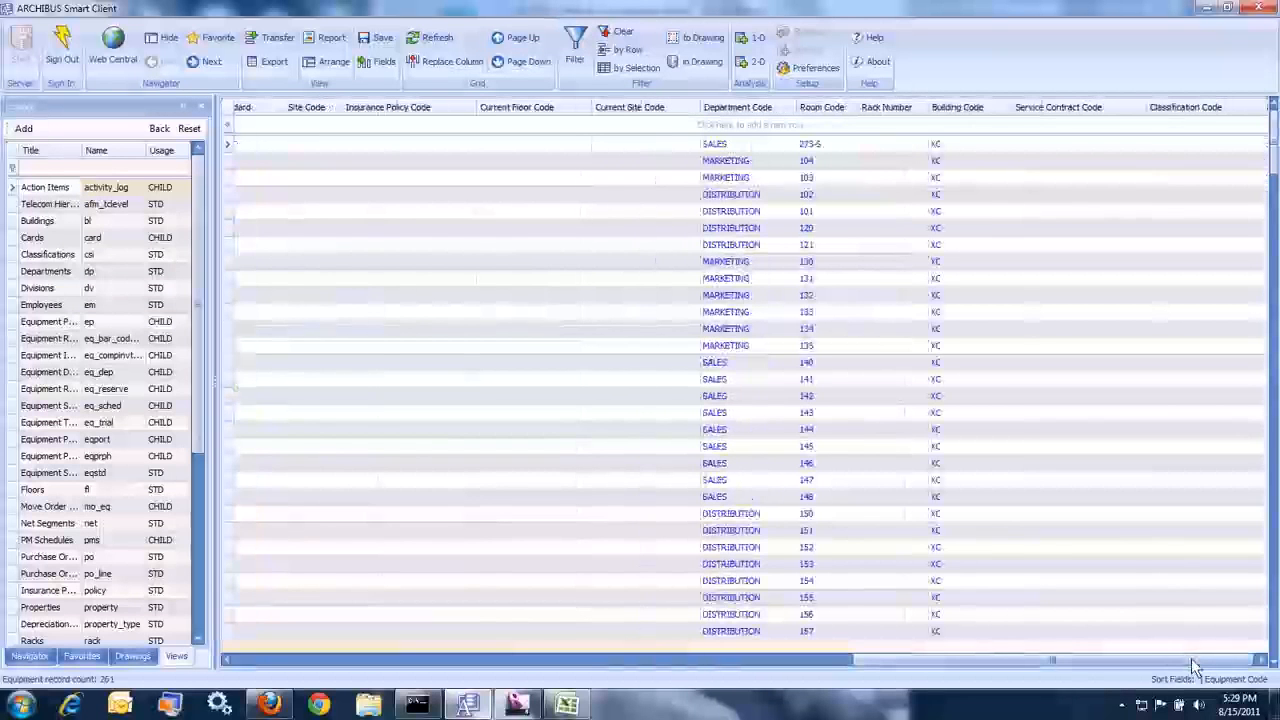
click(1006, 107)
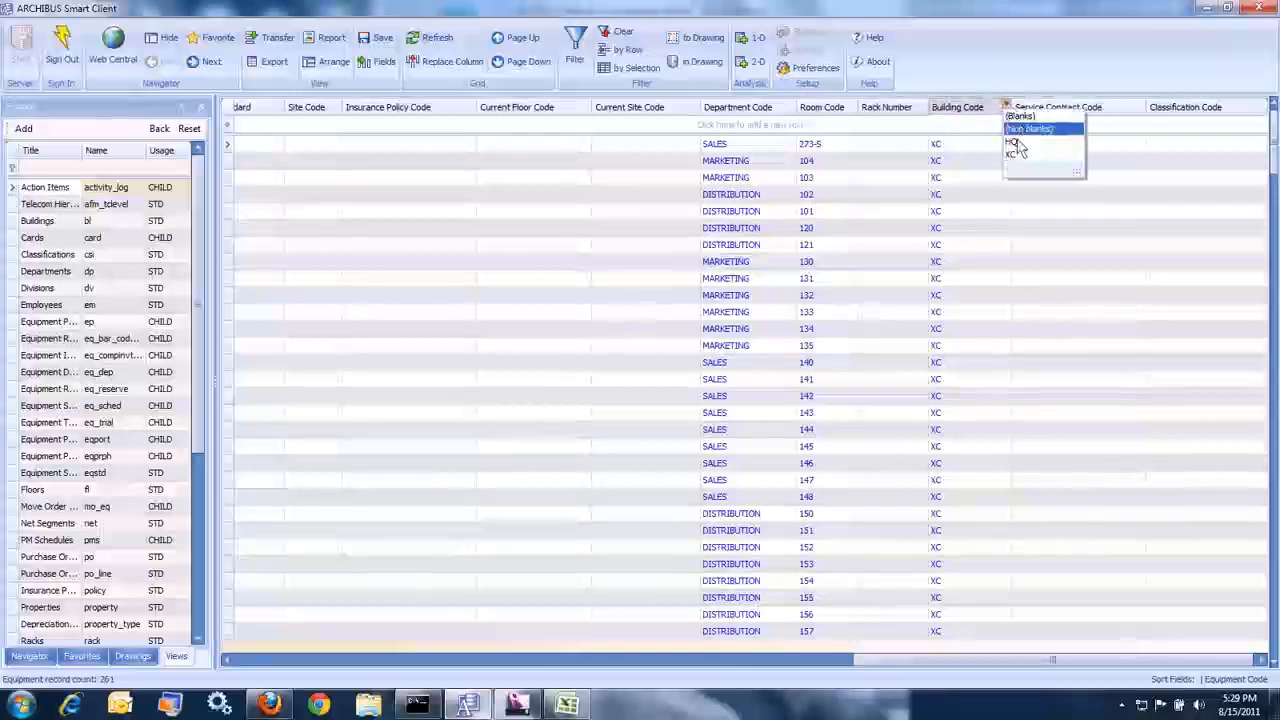
click(1006, 106)
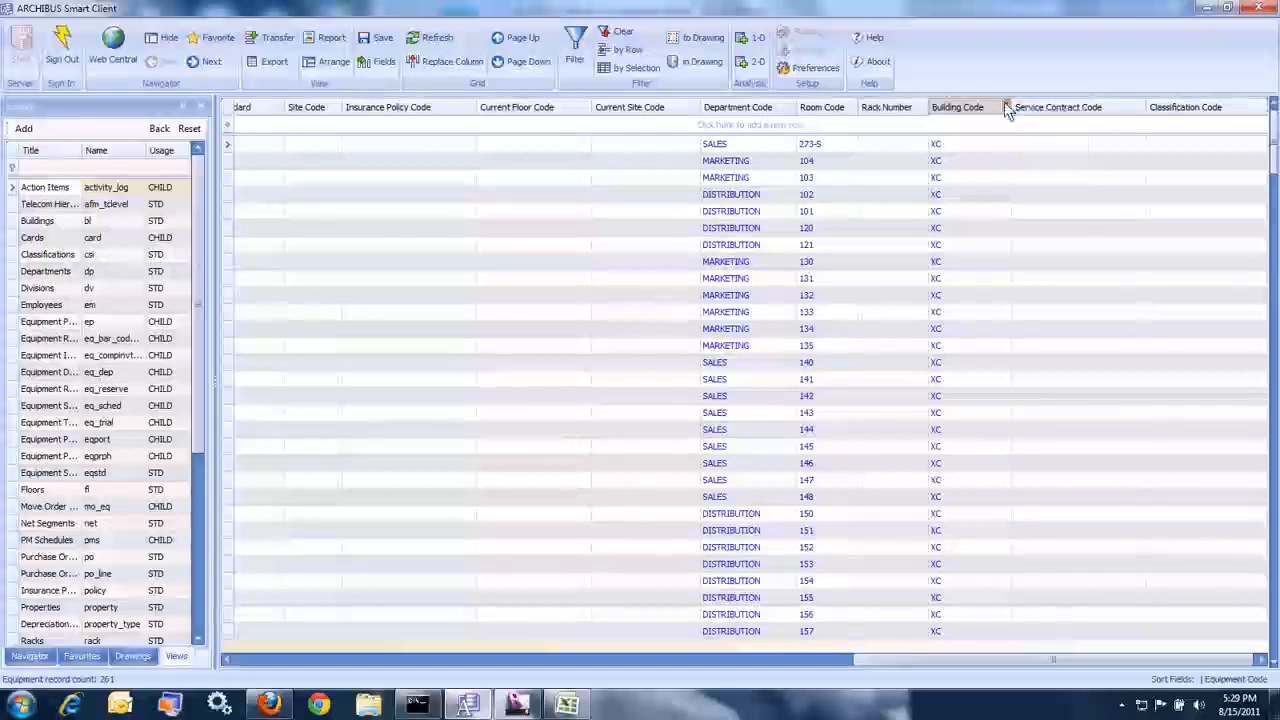
click(245, 660)
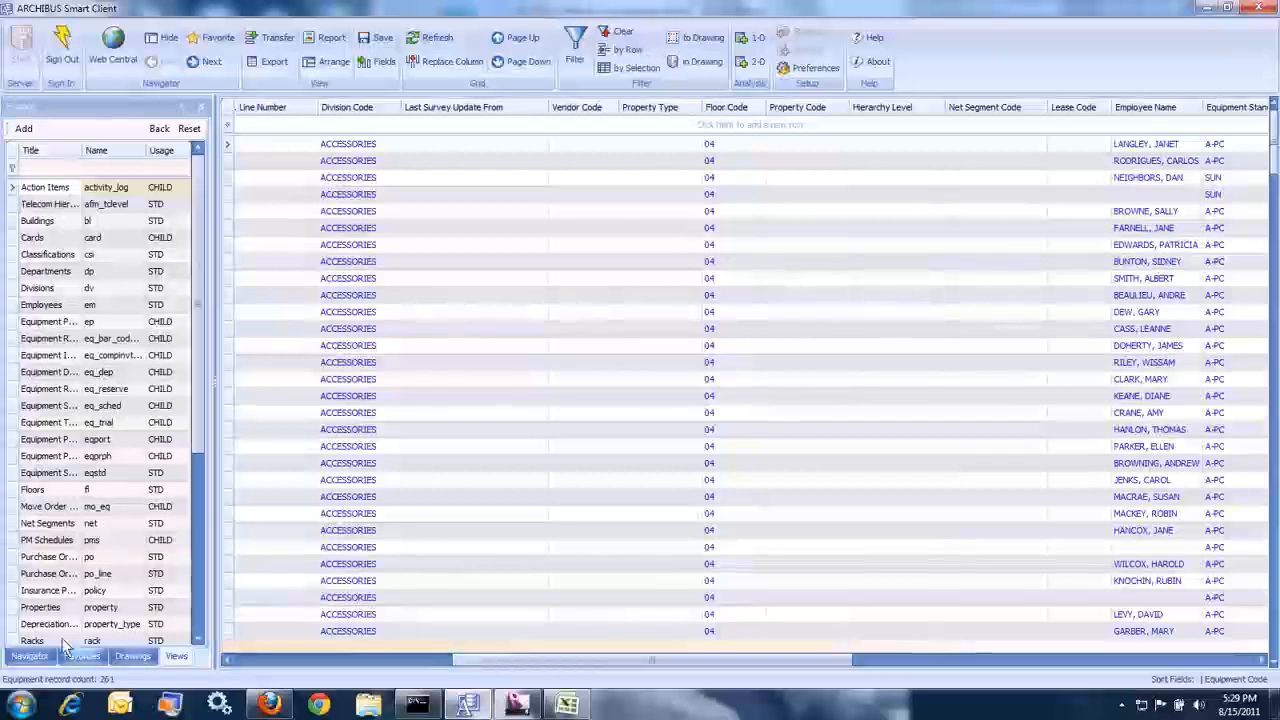
Discard the unsaved Equipment view definition and select the BOSOFF EQ task among the favorites
click(88, 658)
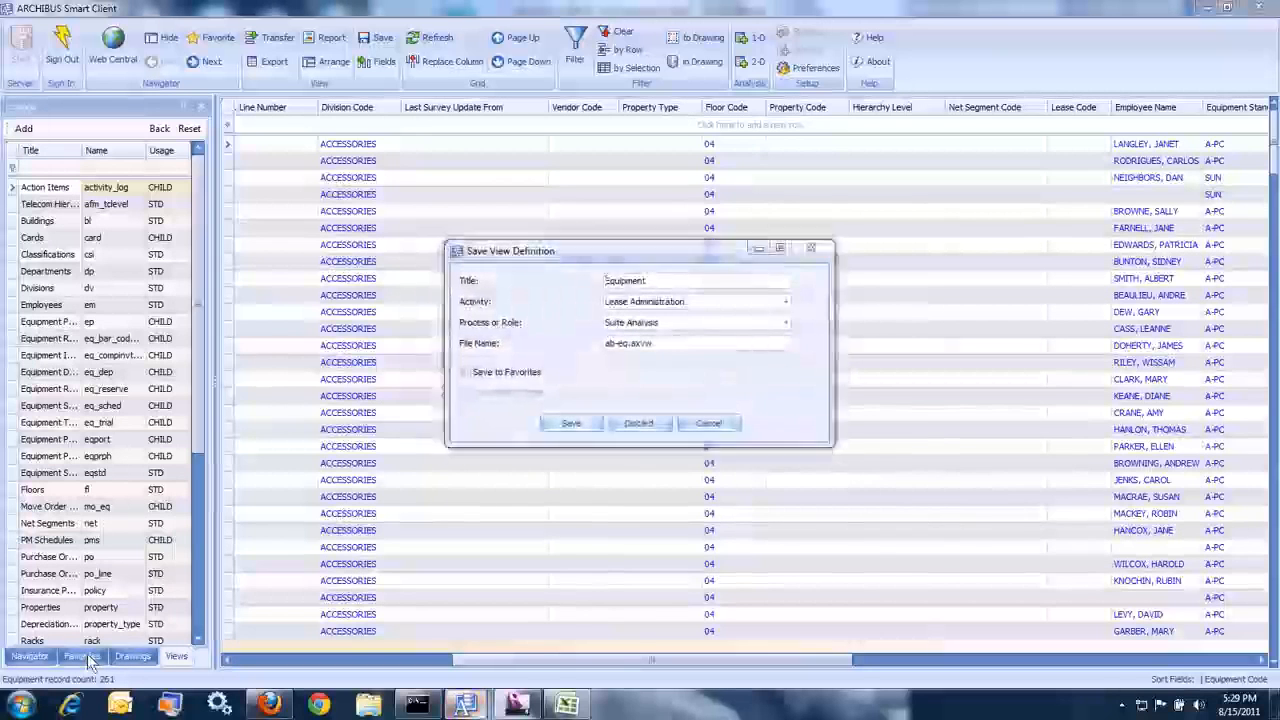
click(617, 430)
click(46, 189)
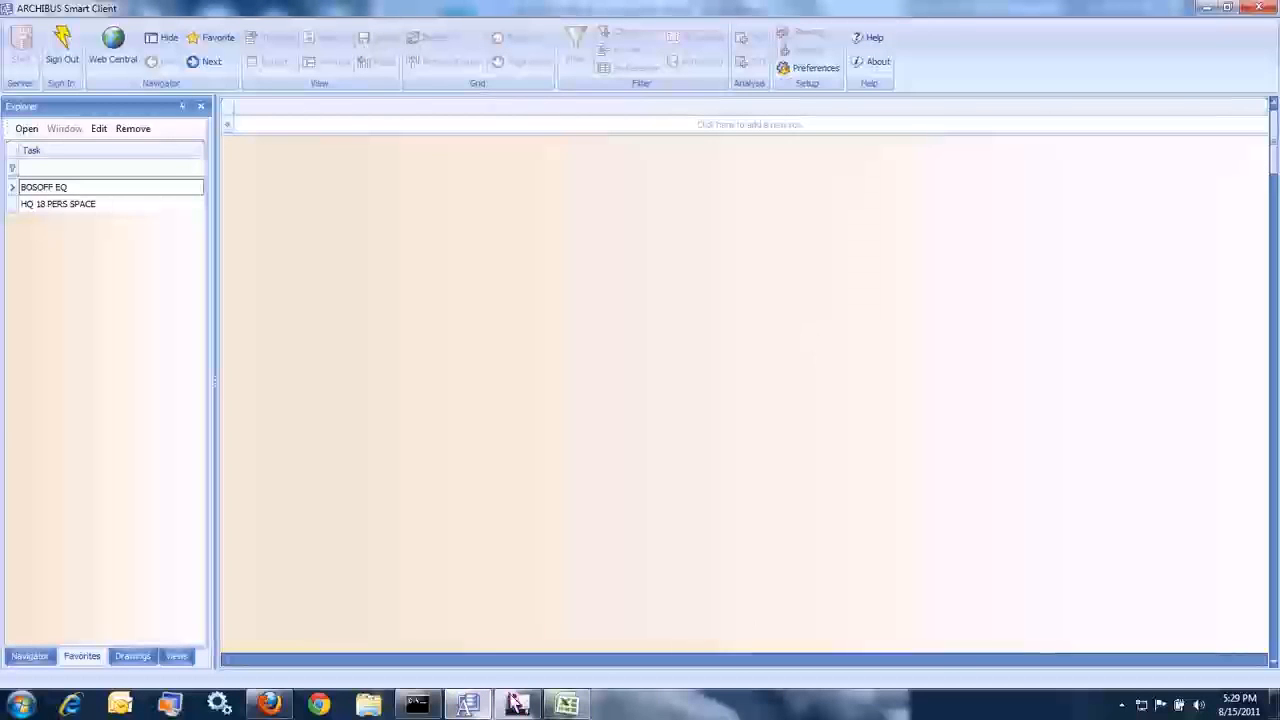
Switch to Revit and number the floor copier beside the open-office cubicles with prefix AMFP, starting at 001
click(517, 705)
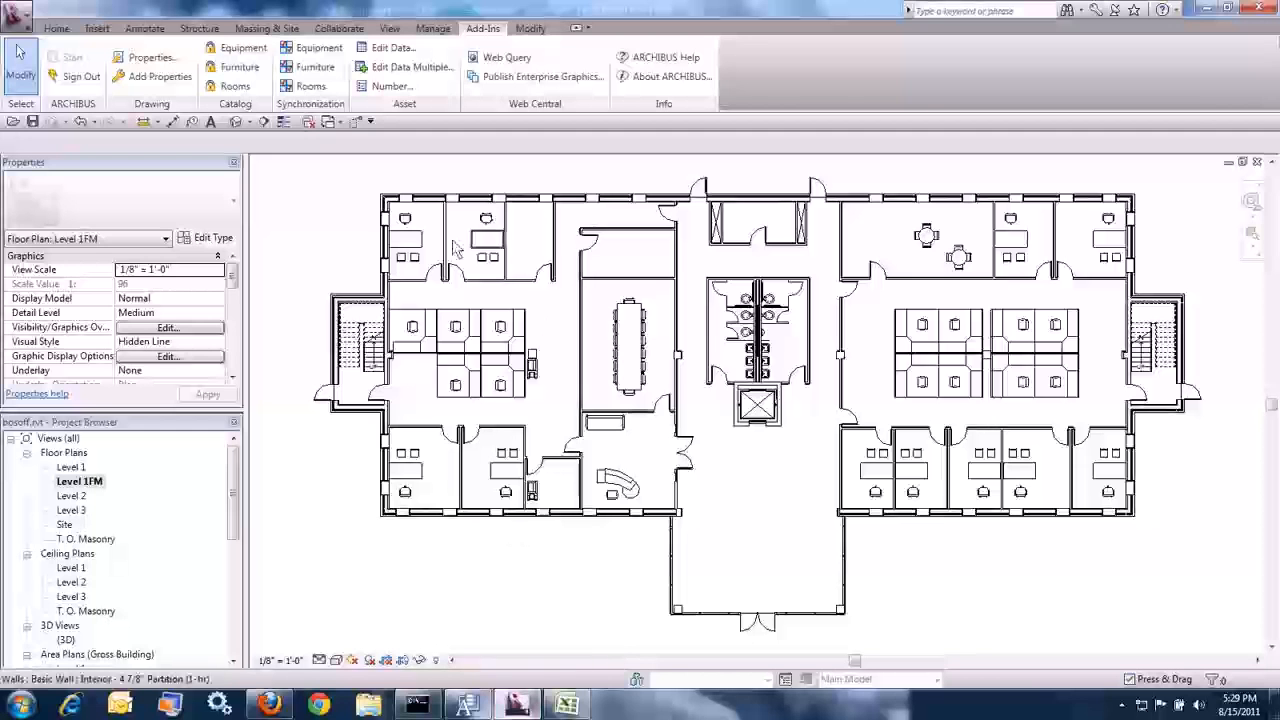
scroll(350, 203, up, 2)
scroll(650, 528, up, 4)
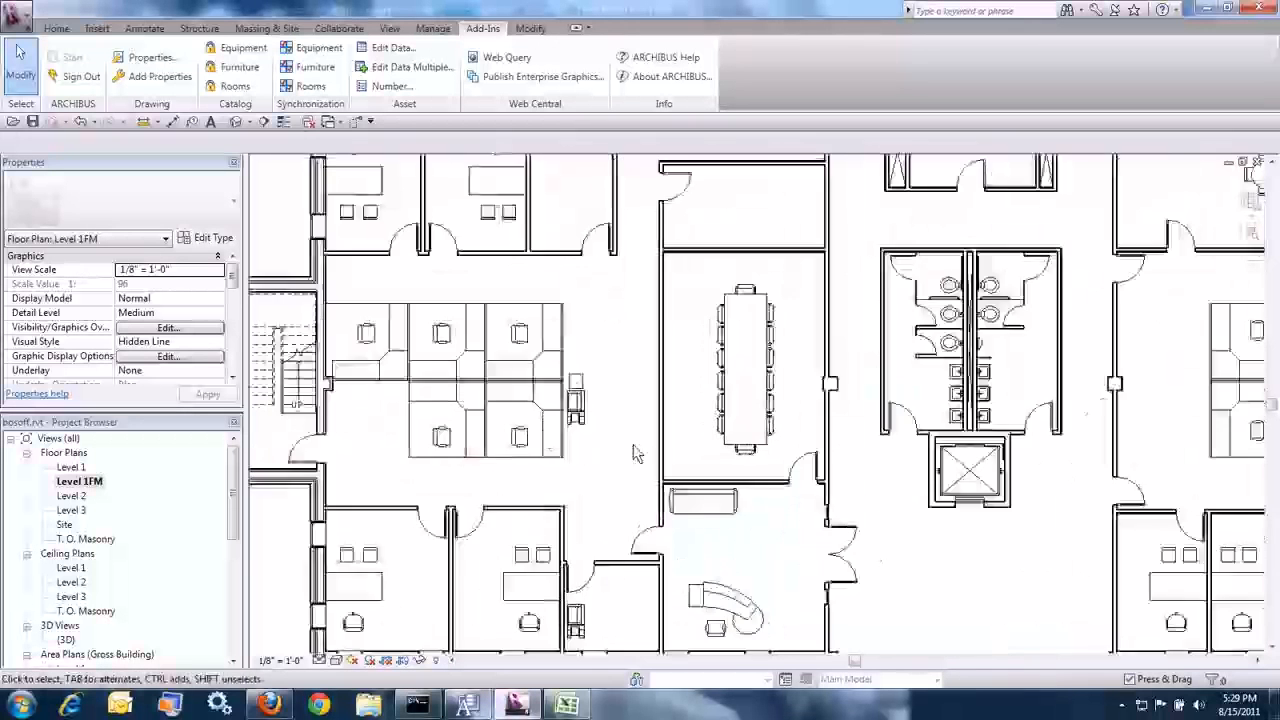
click(572, 412)
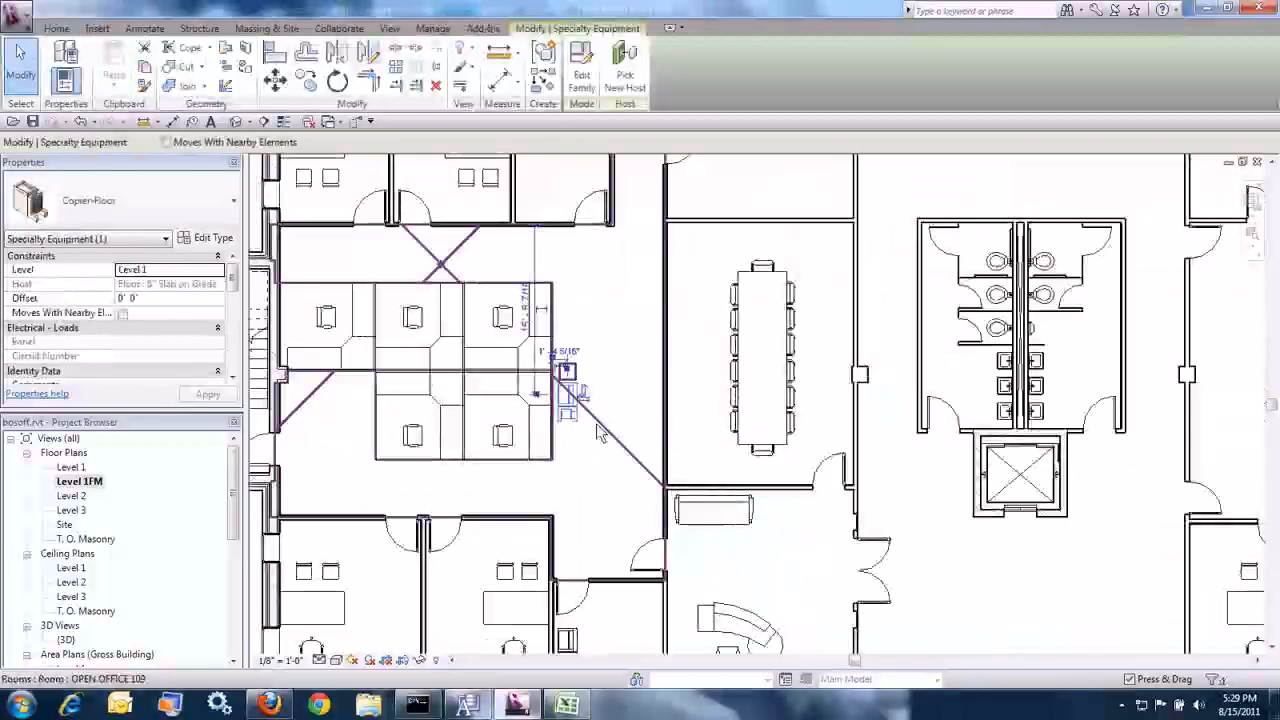
click(483, 29)
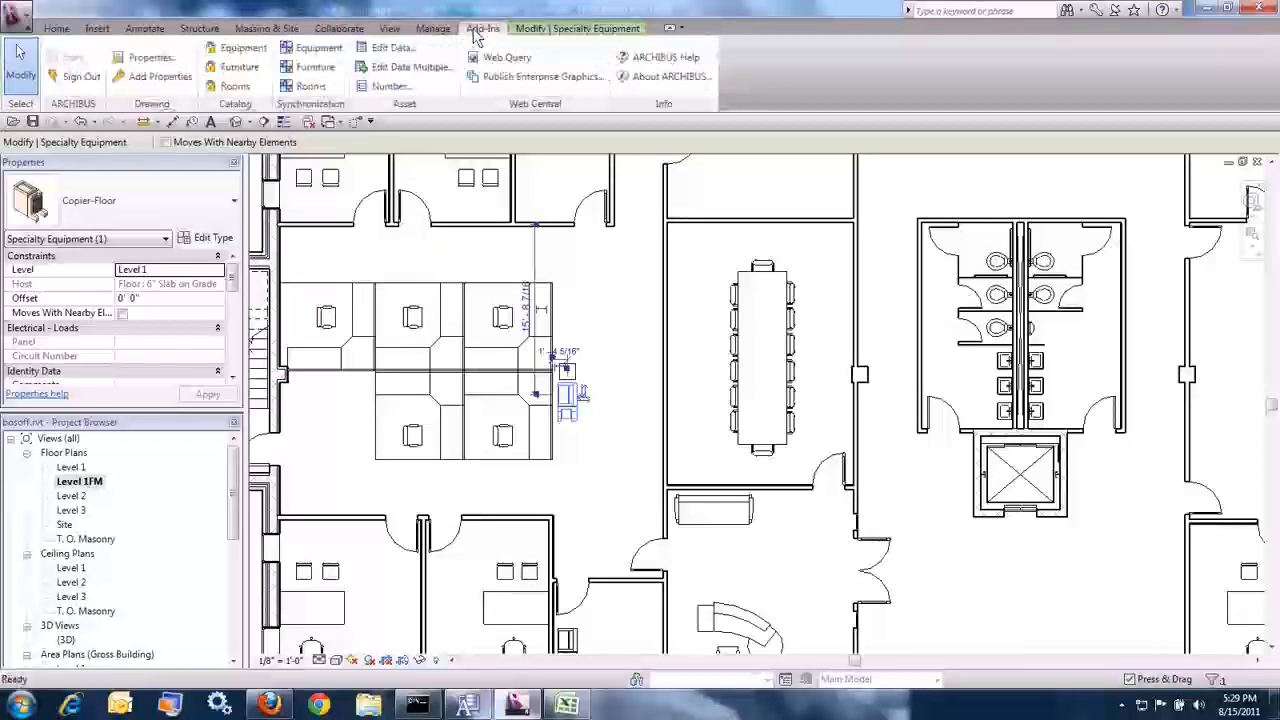
click(390, 87)
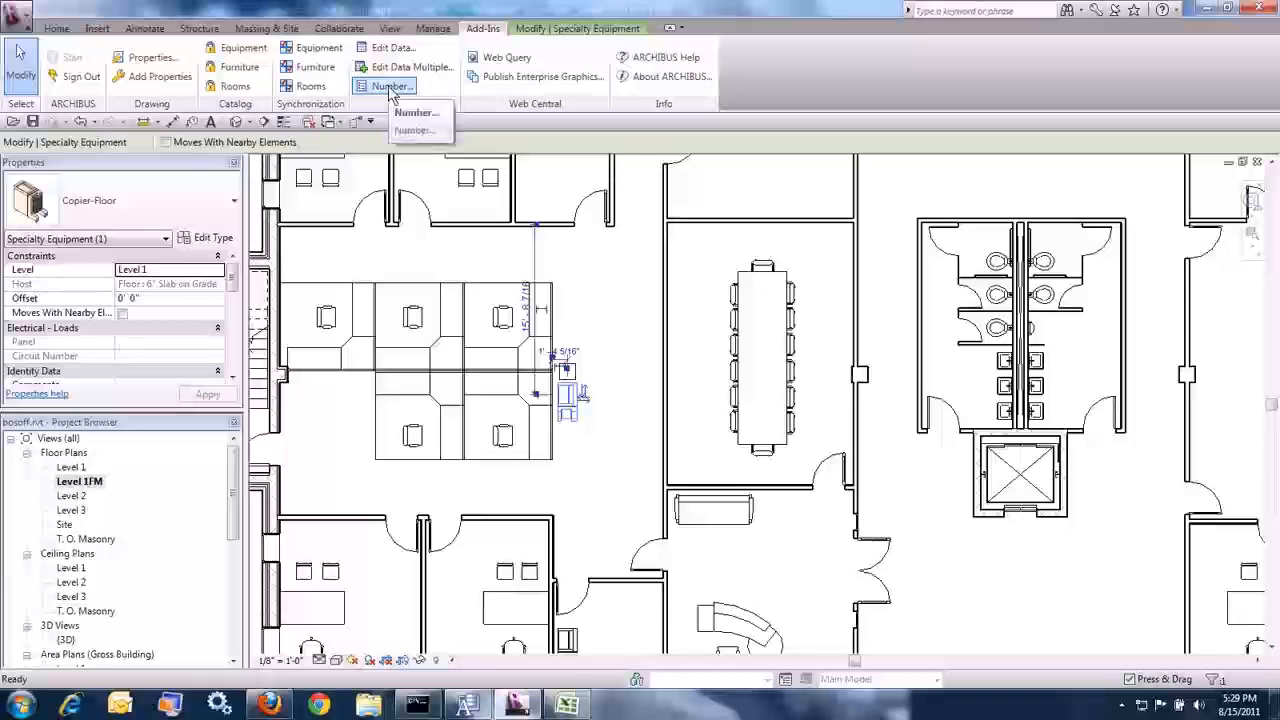
click(414, 112)
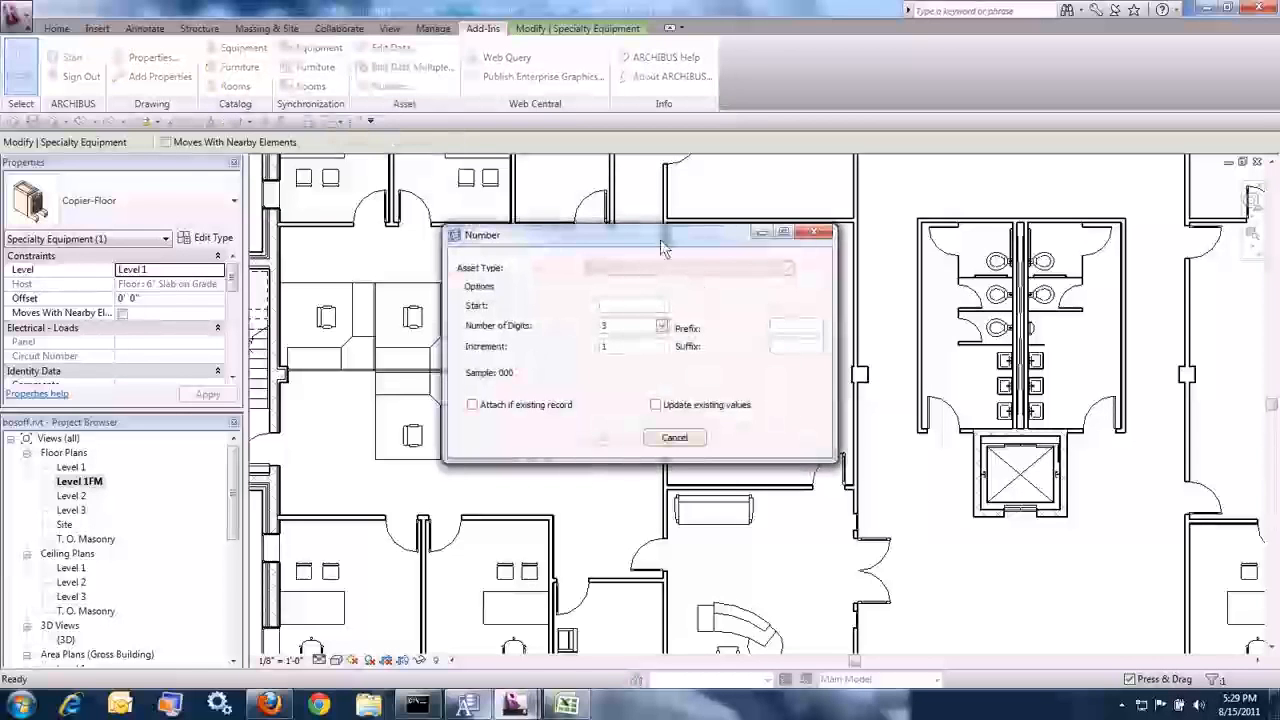
drag(663, 234, 981, 251)
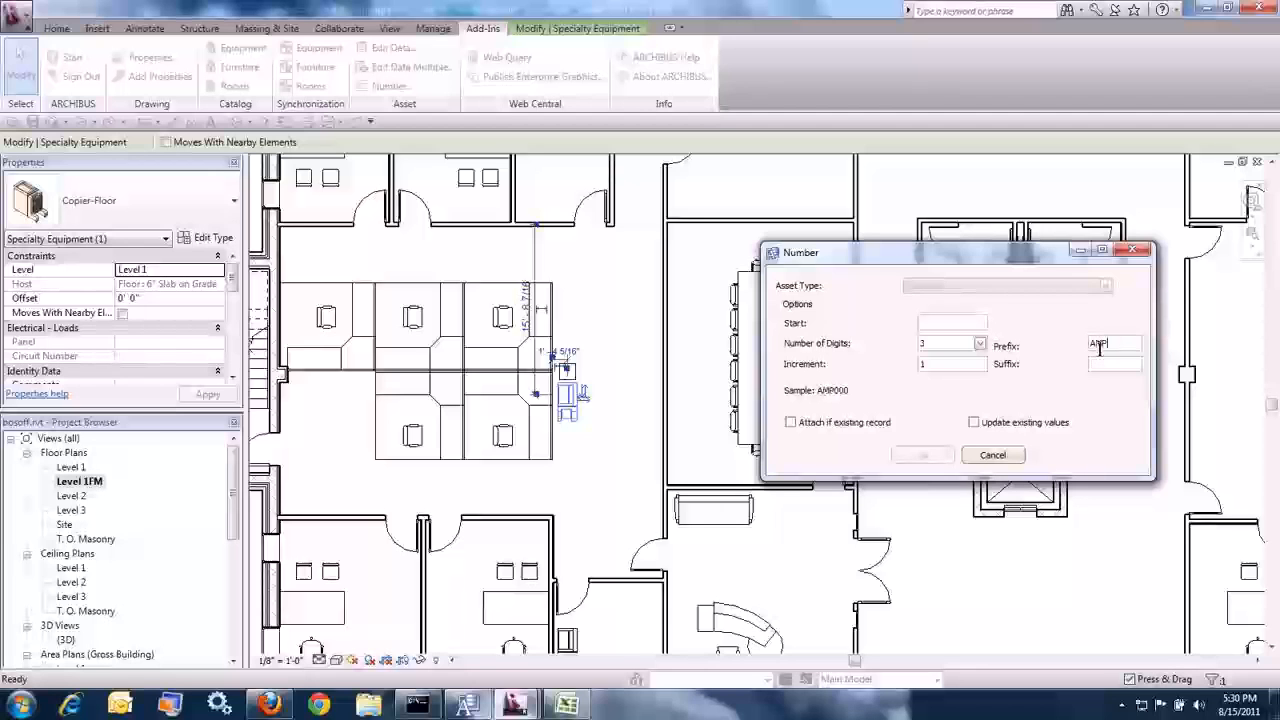
click(976, 323)
text(001)
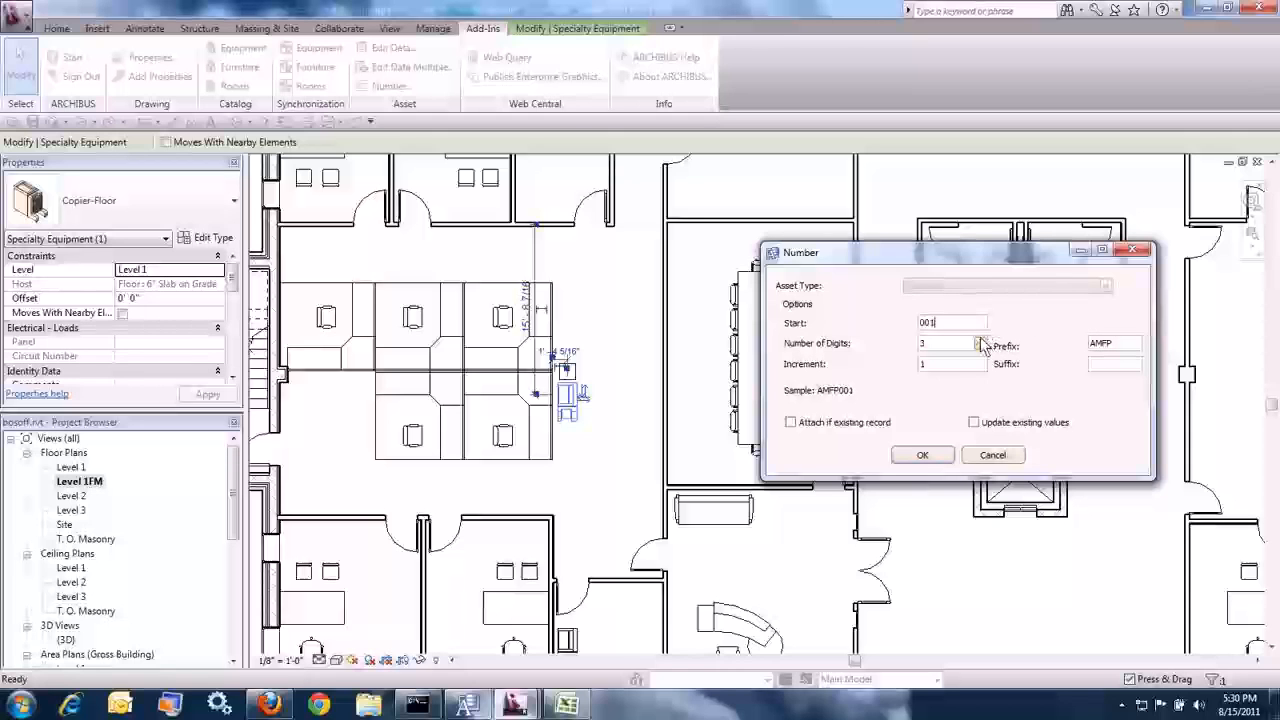
click(923, 456)
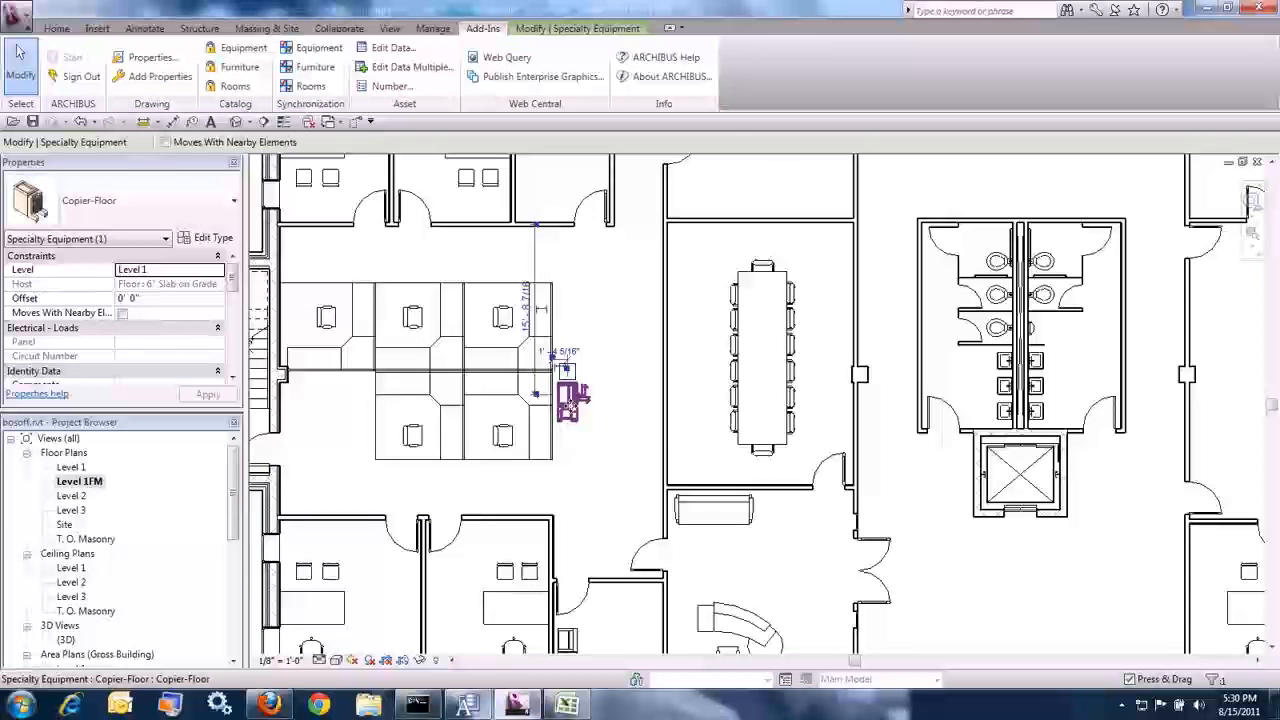
Set the equipment code of the copier beside the cubicles to AMFP002 and apply it
scroll(237, 385, down, 5)
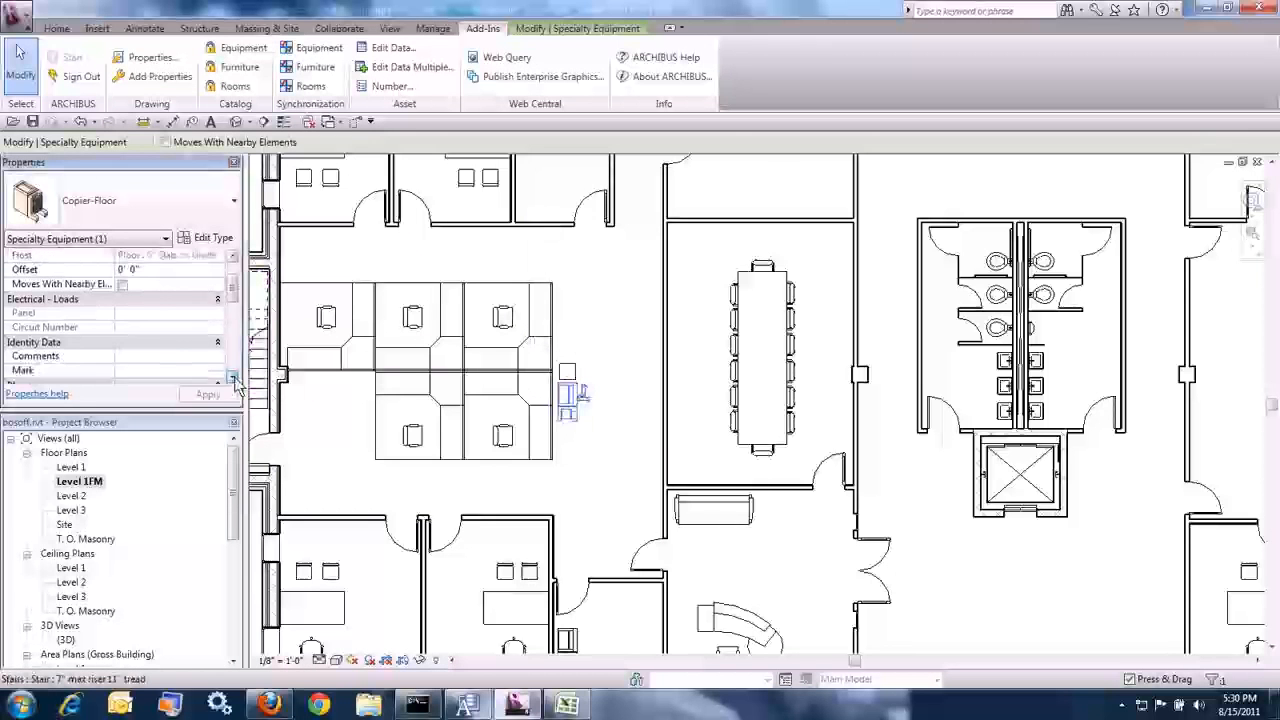
click(176, 327)
click(176, 327)
text(2)
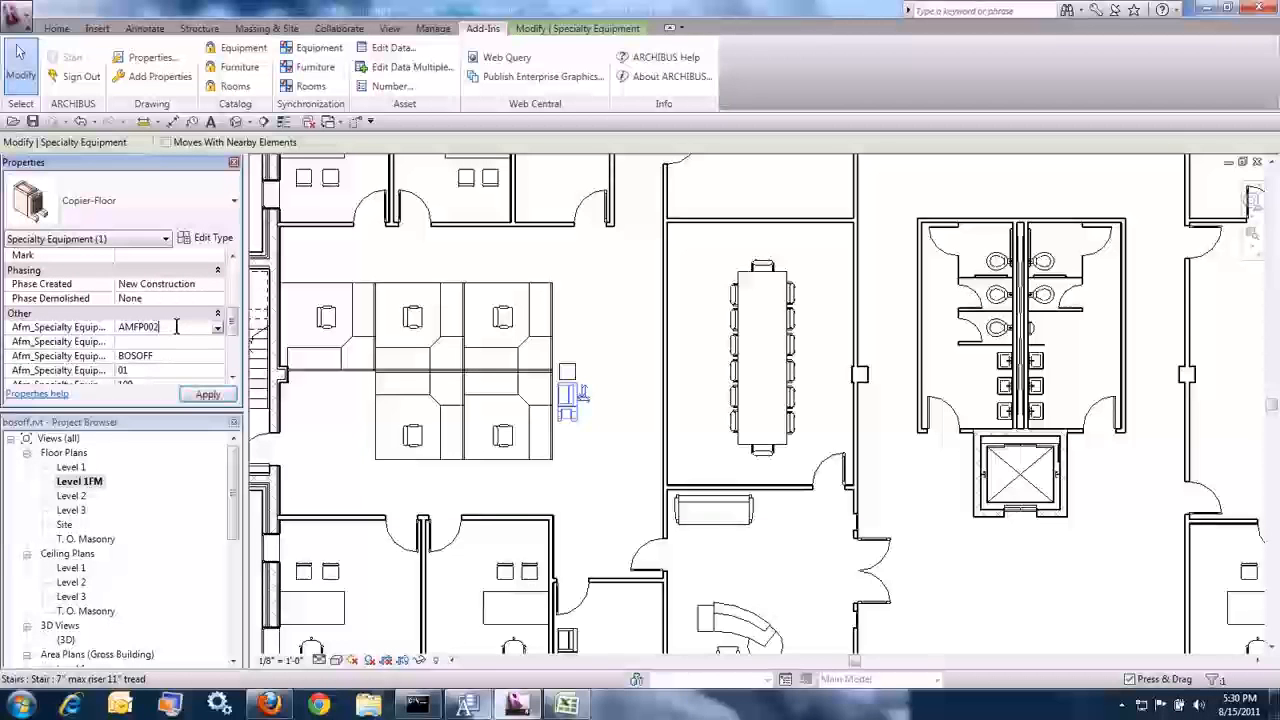
click(207, 394)
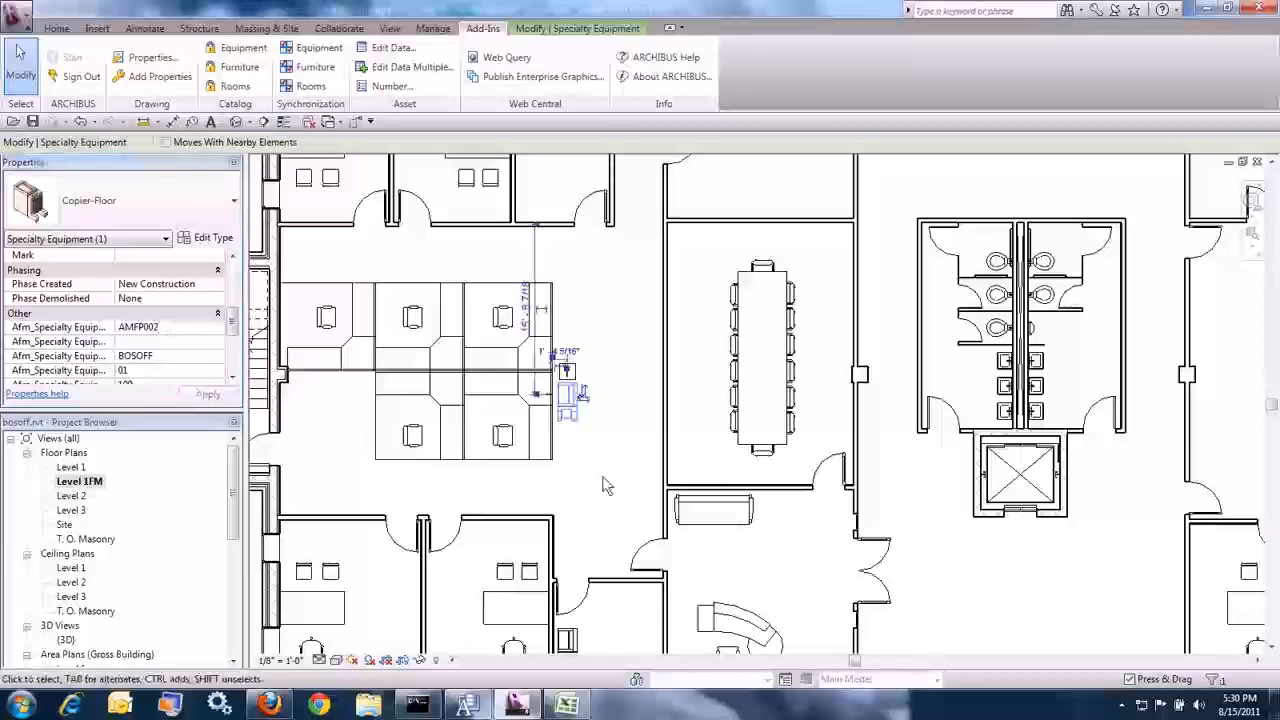
Open the ARCHIBUS asset data of the floor copier in the small copy room below the open office
scroll(585, 543, down, 1)
scroll(585, 540, down, 1)
scroll(577, 605, up, 2)
click(588, 553)
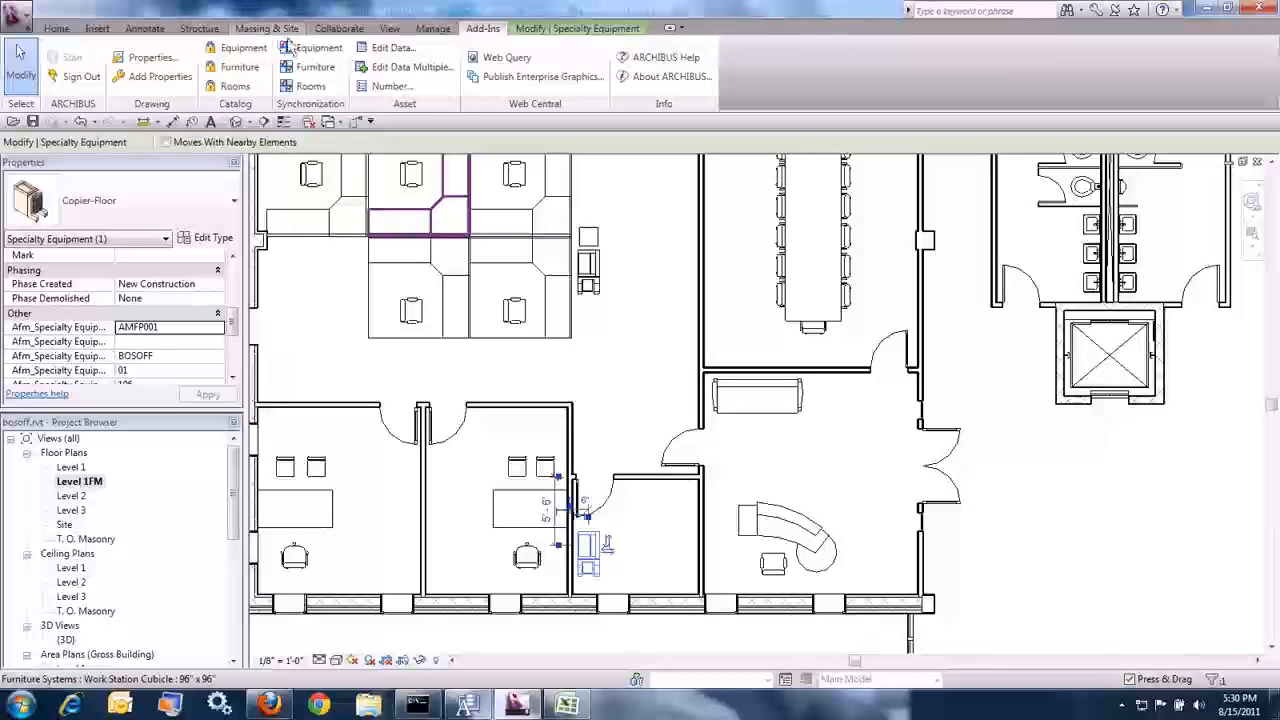
click(398, 87)
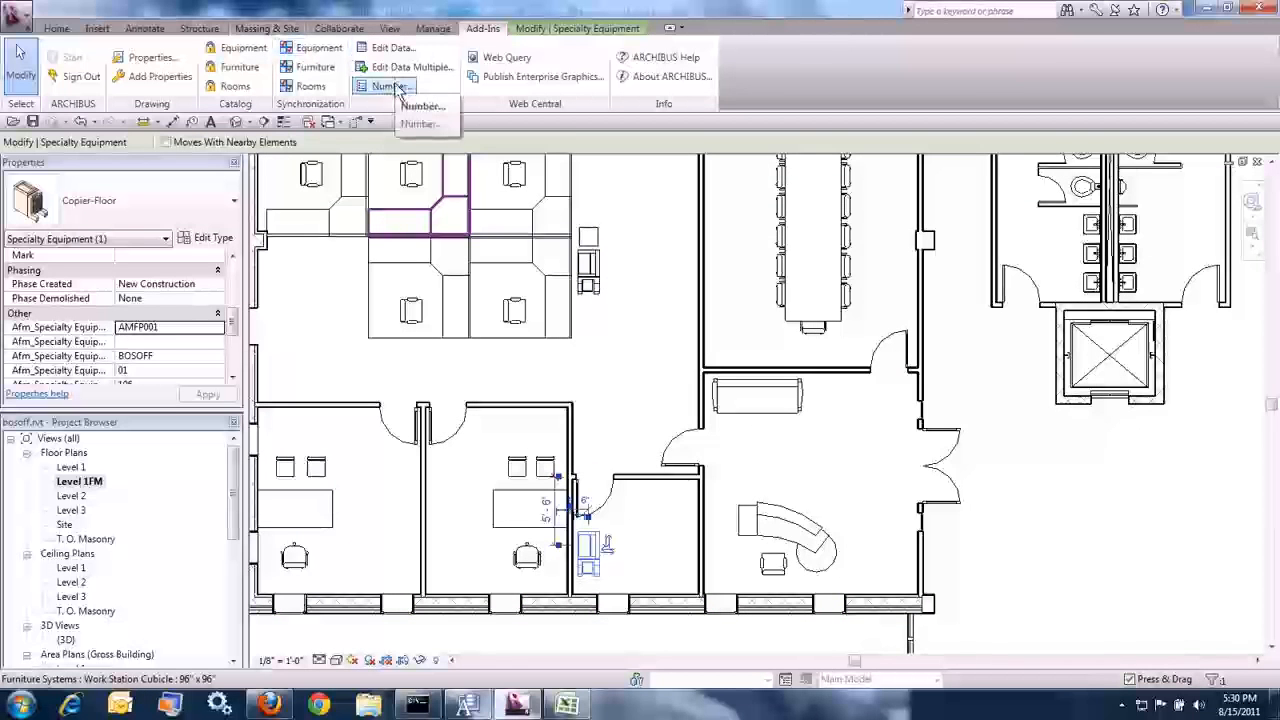
click(392, 48)
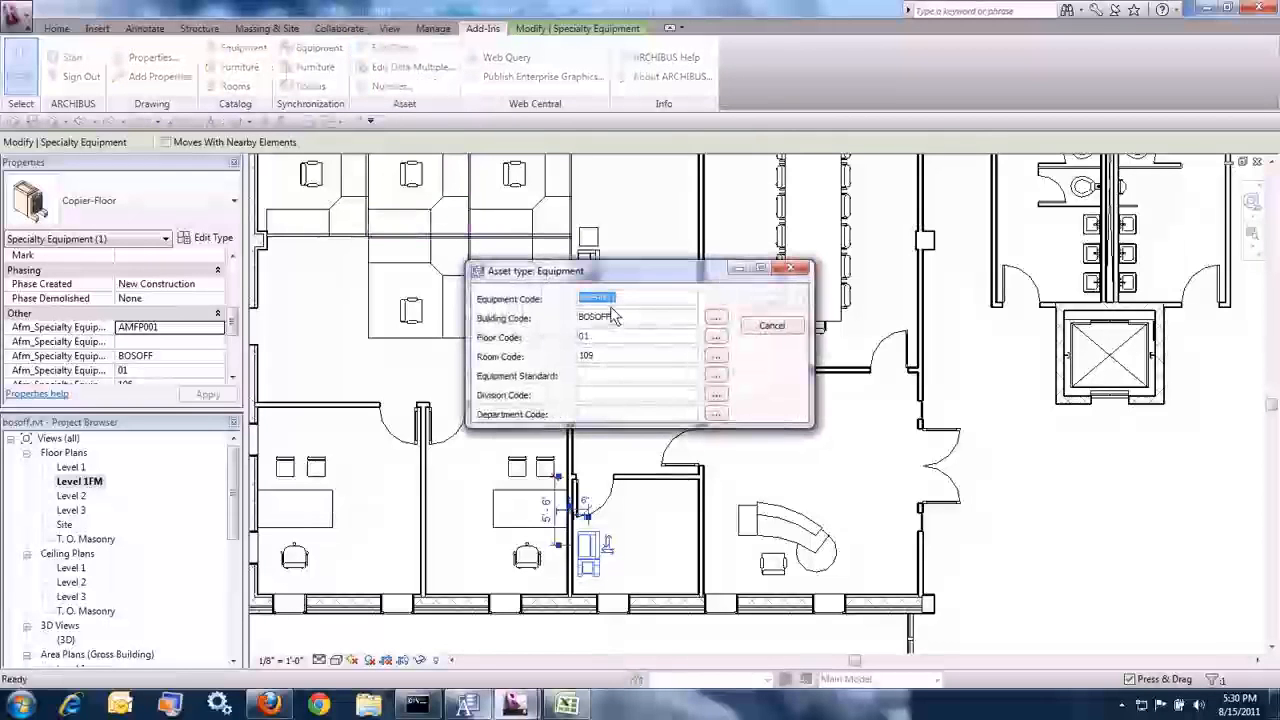
Check the copy-room copier's location codes and the available equipment standards without picking a standard
click(637, 293)
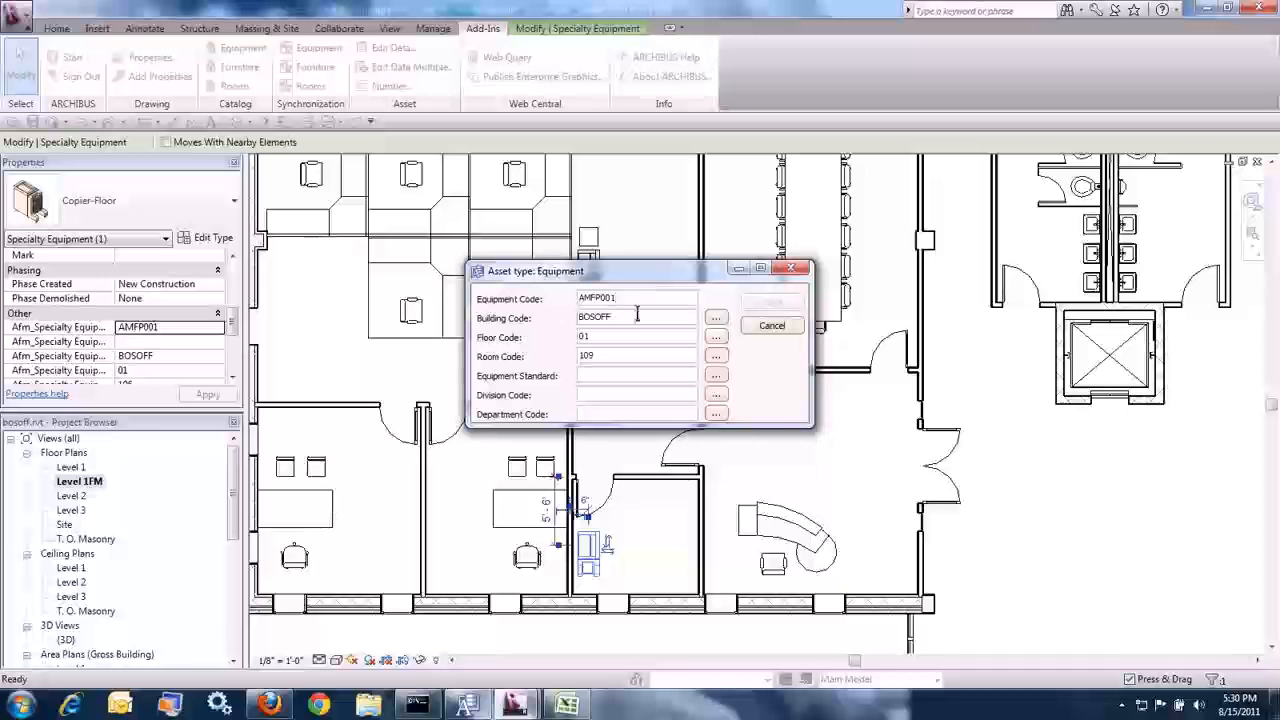
click(634, 356)
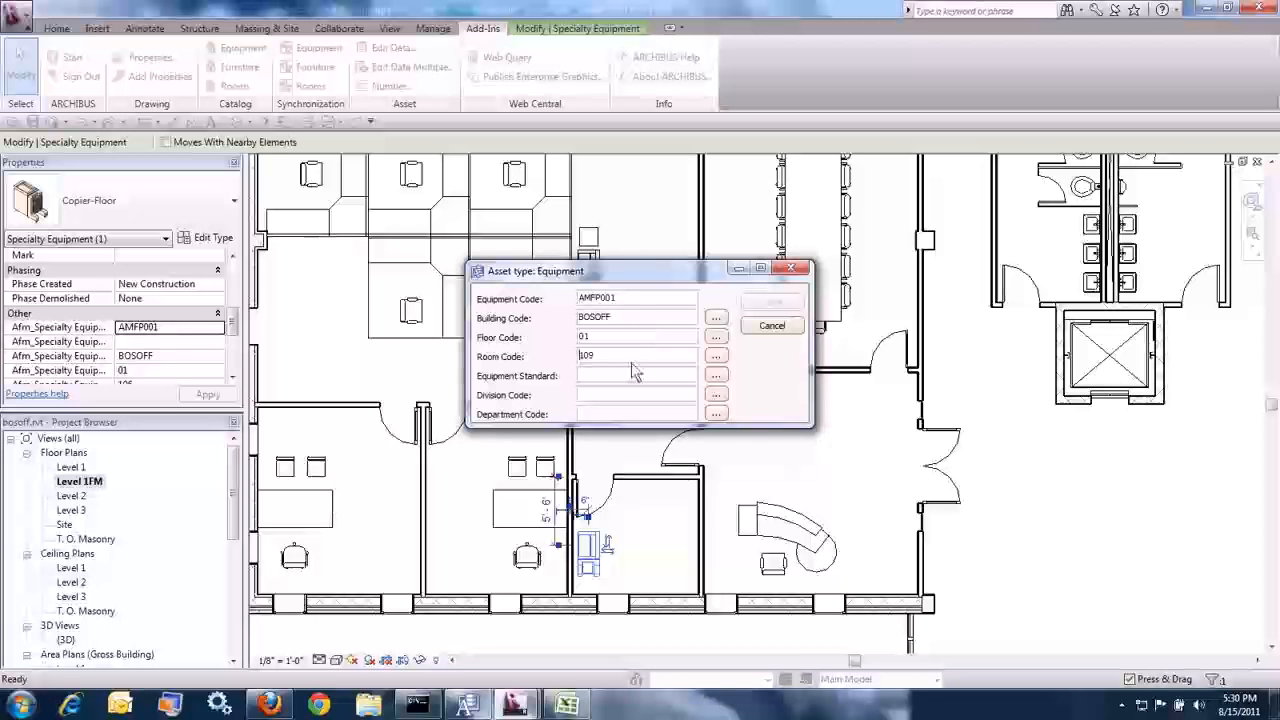
click(716, 375)
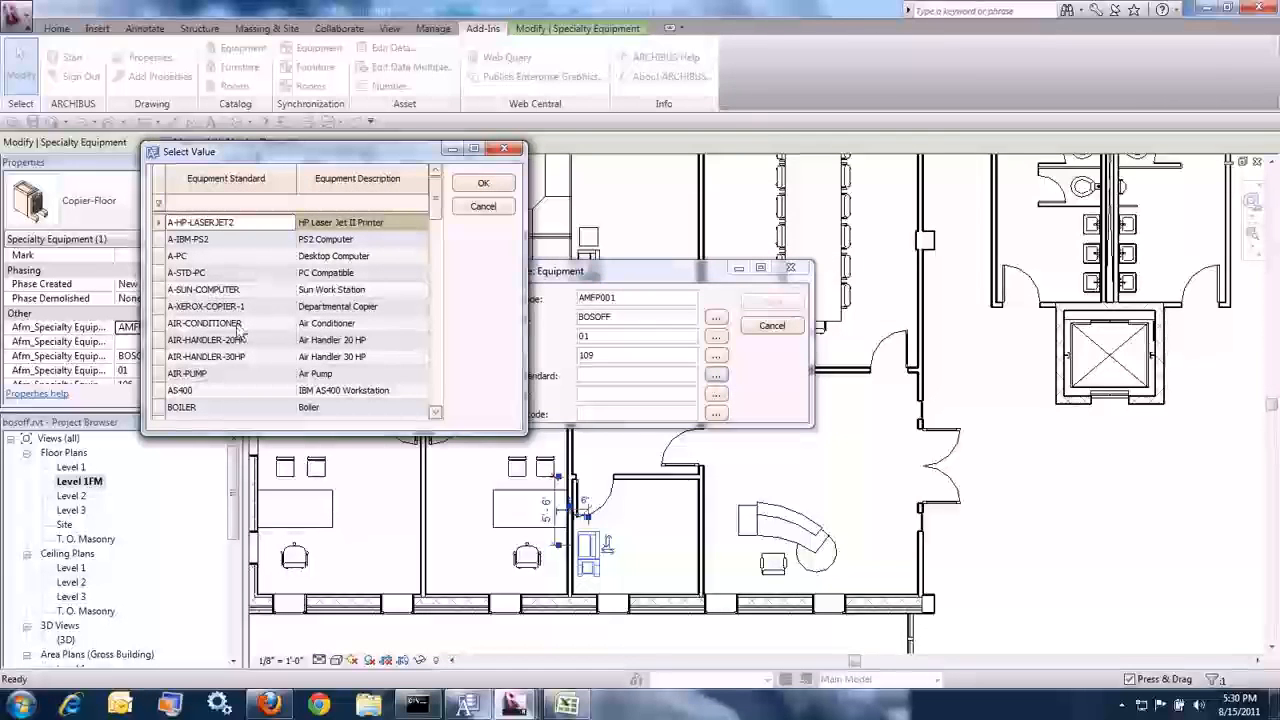
click(481, 208)
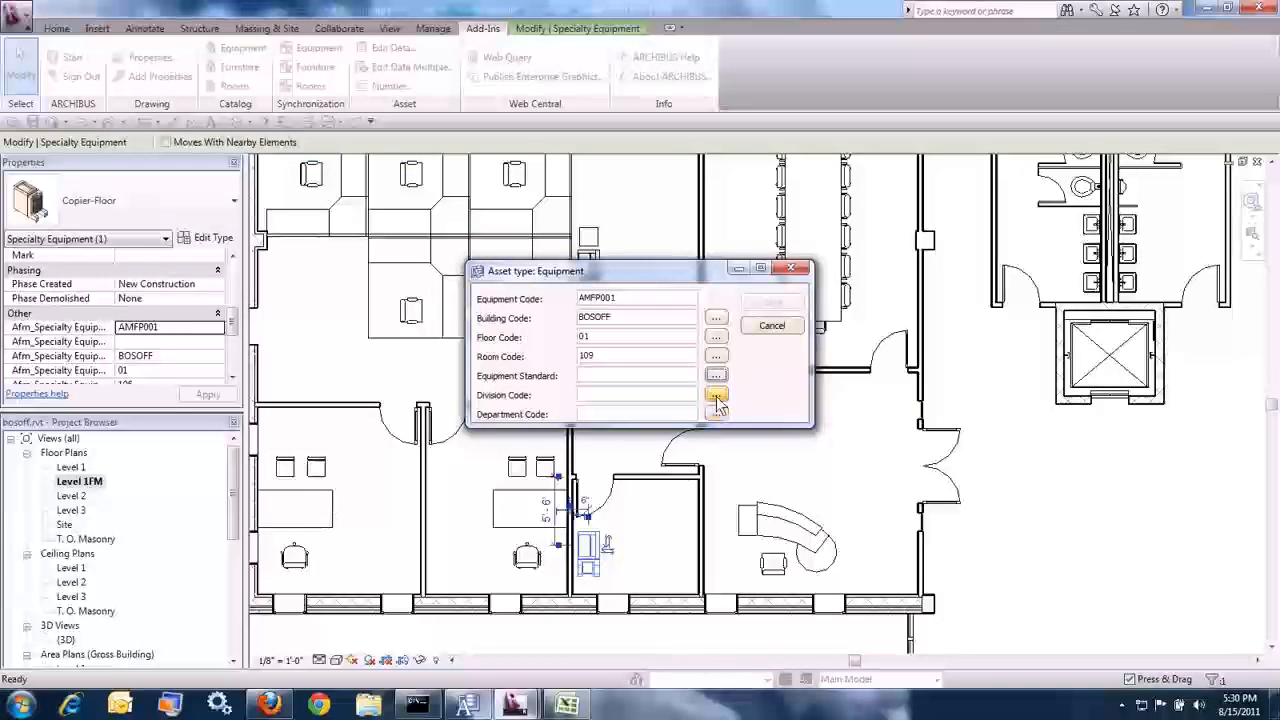
Assign the copy-room copier to division FACILITIES and department REAL ESTATE MGMT, and save the record
click(716, 394)
double_click(350, 293)
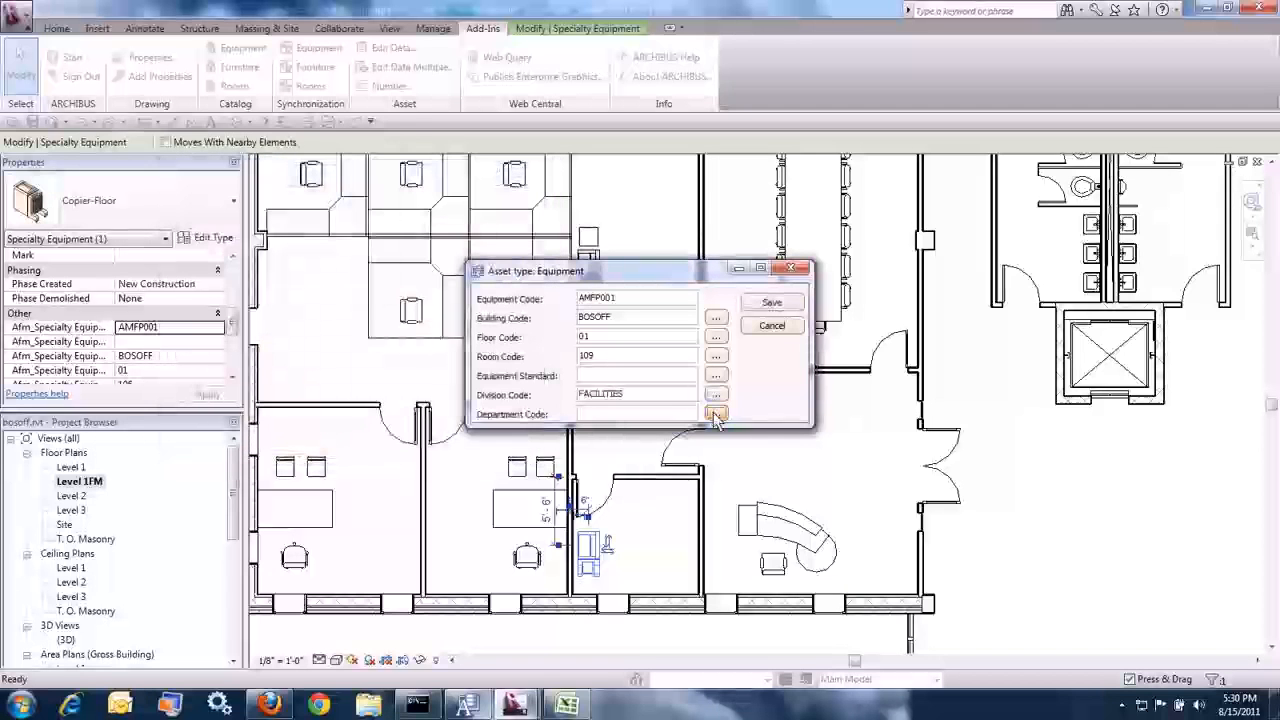
click(716, 413)
double_click(200, 170)
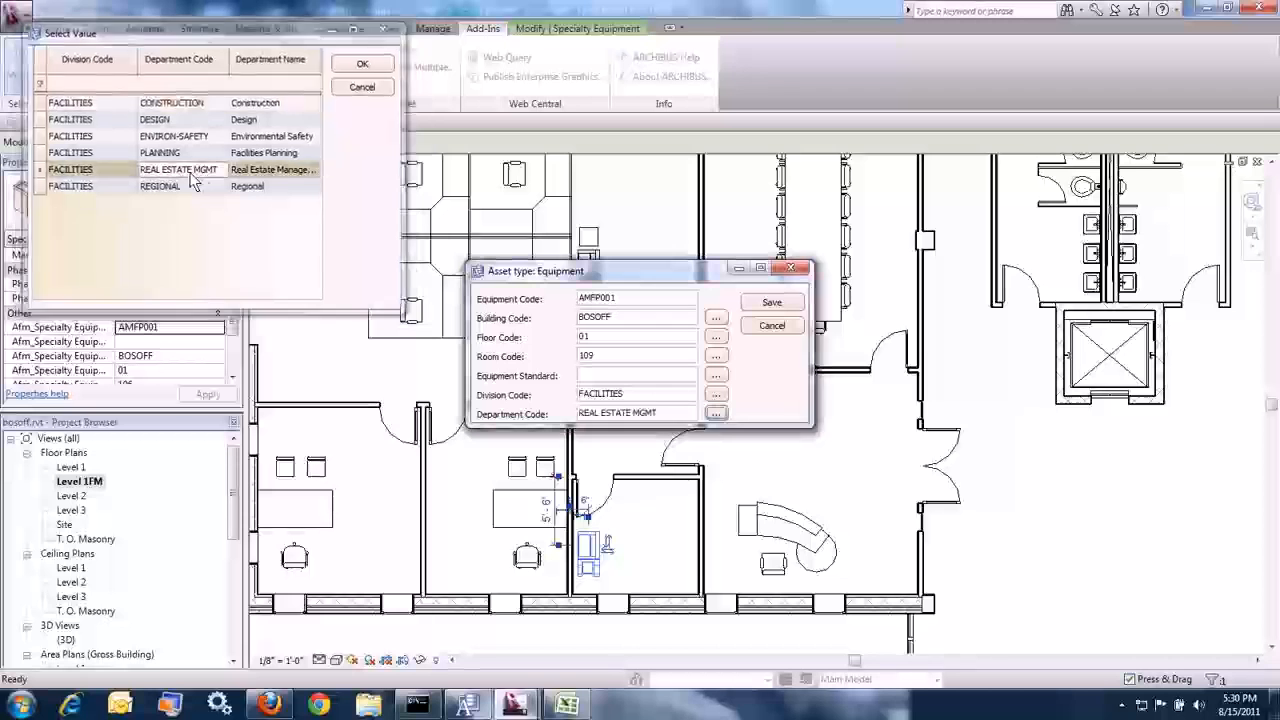
click(760, 304)
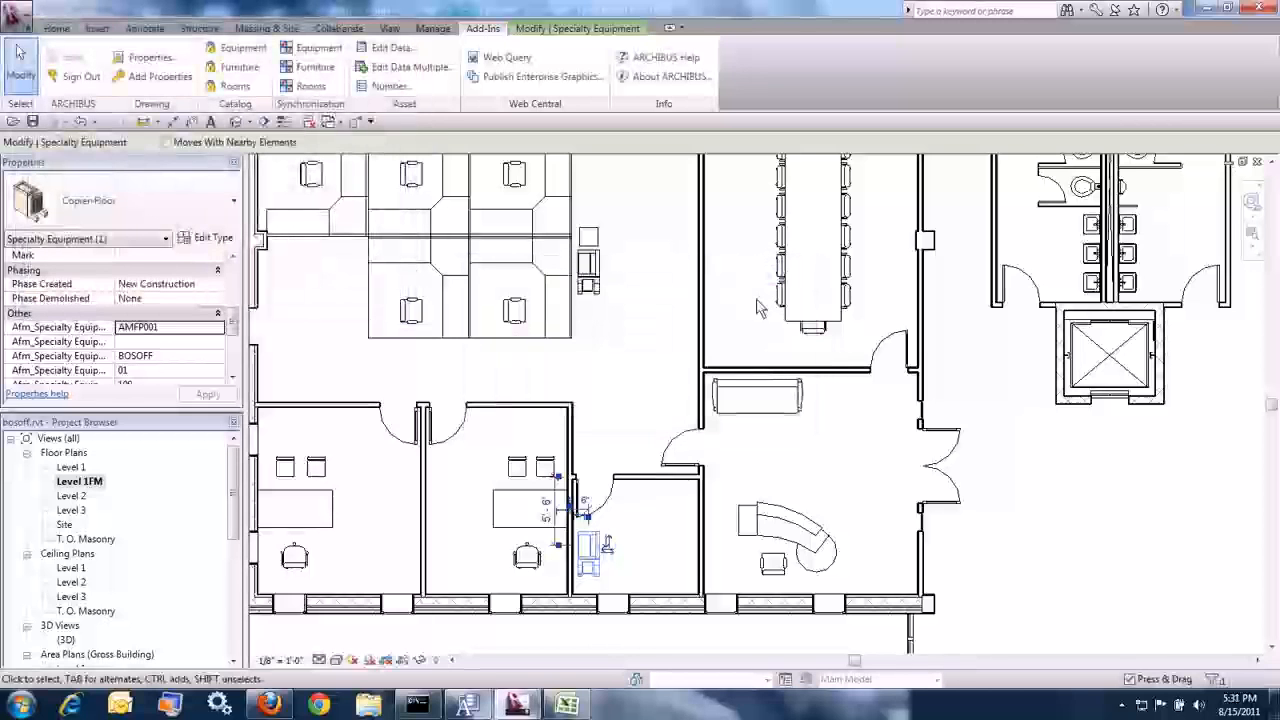
Check the equipment code of the copier beside the cubicles and the furniture codes of the desks in the upper-left offices
click(588, 280)
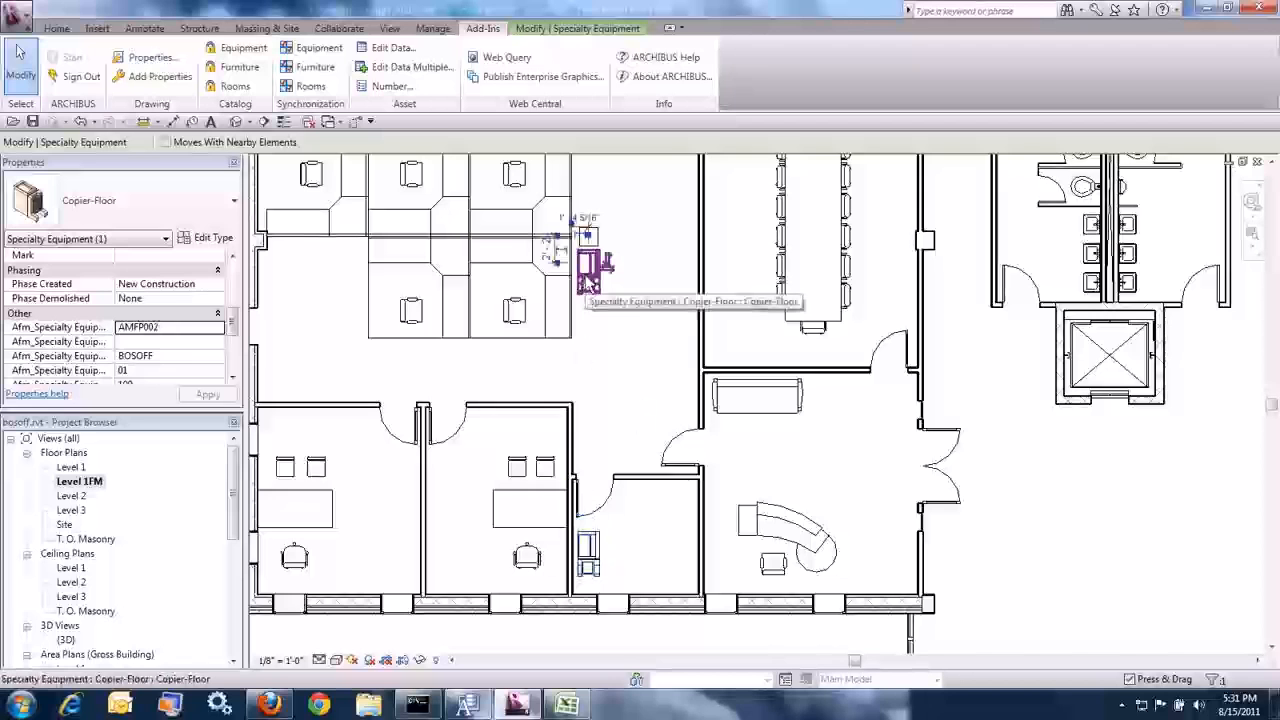
click(633, 355)
scroll(640, 362, down, 2)
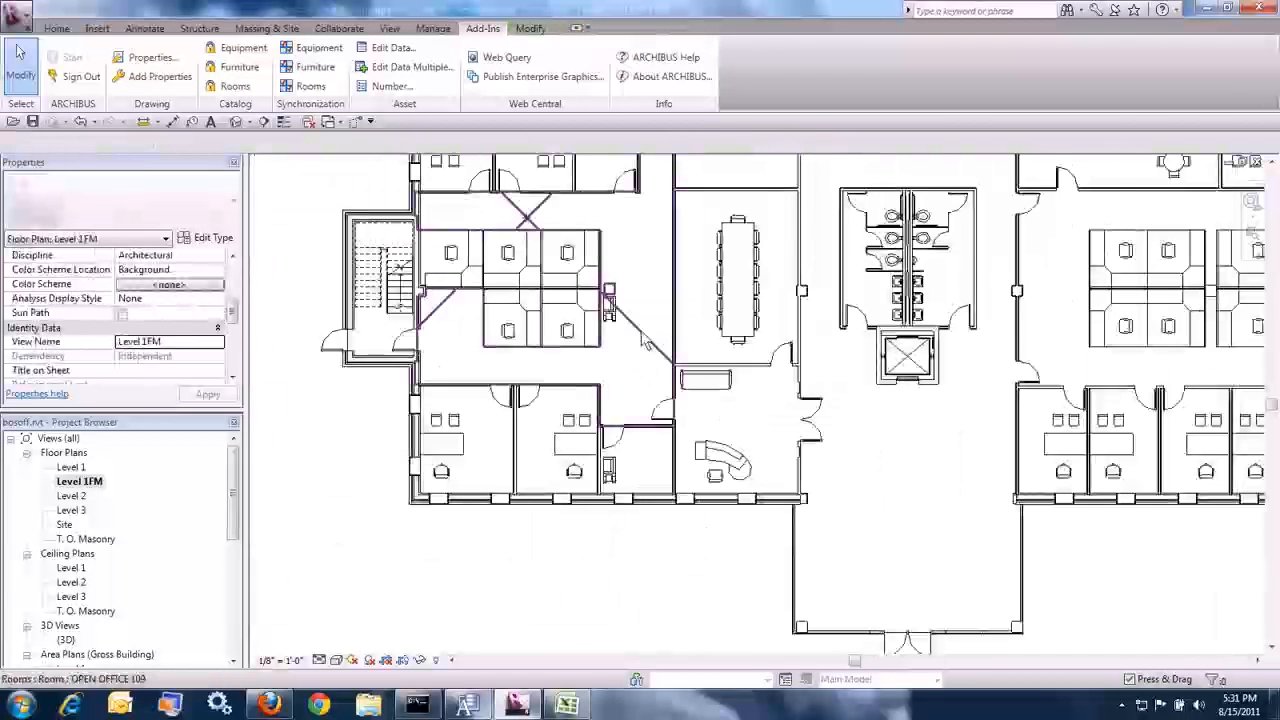
scroll(641, 370, down, 2)
scroll(515, 190, up, 2)
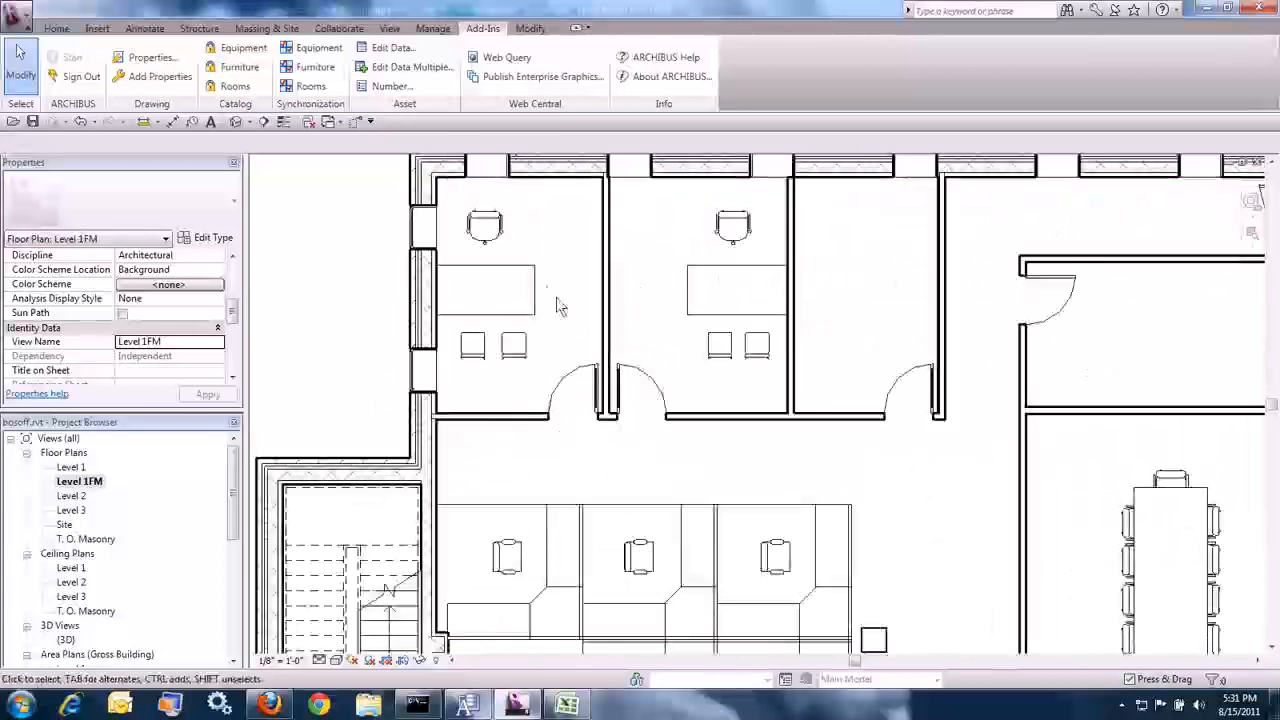
click(538, 289)
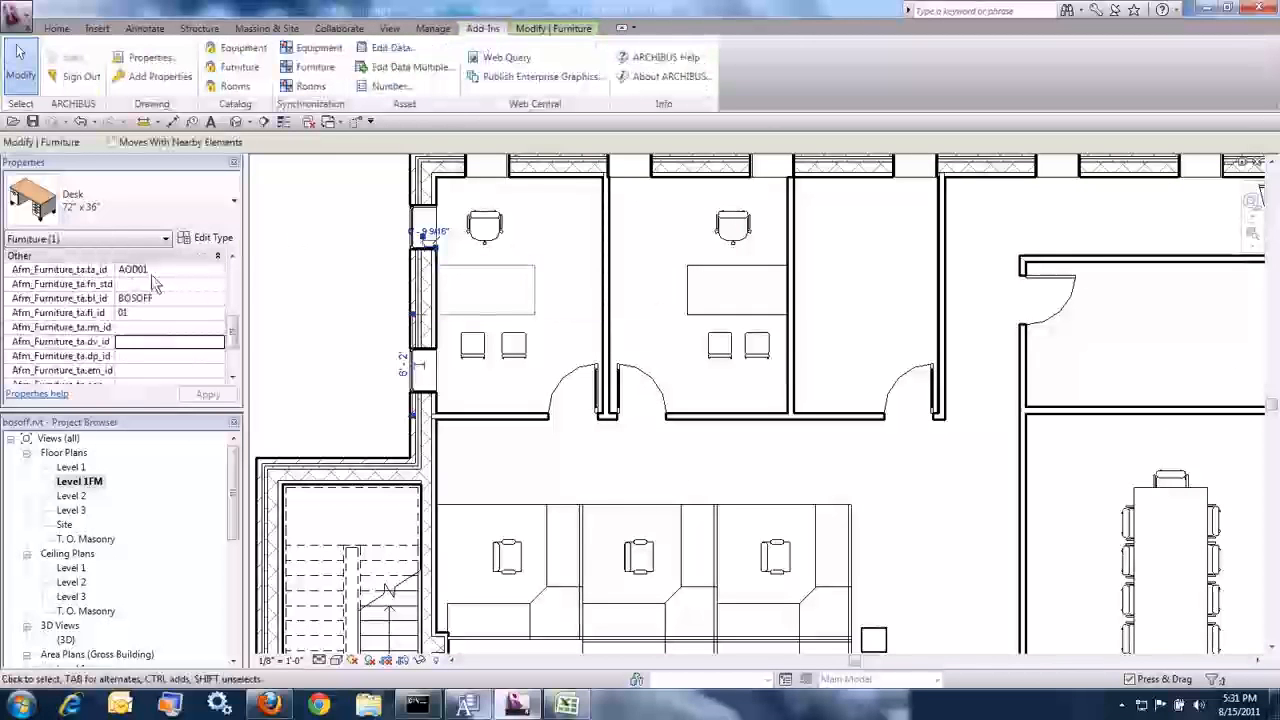
click(155, 270)
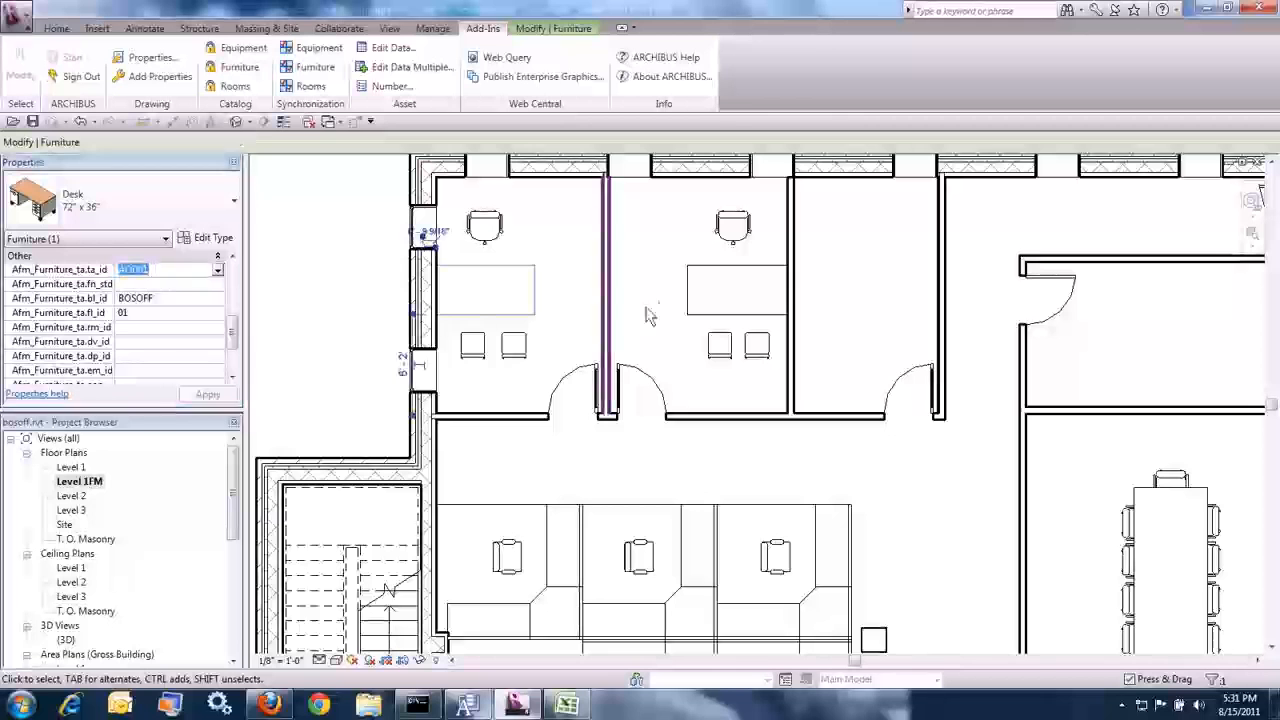
click(703, 276)
Assign room code 100 to the desk in the upper-left corner office and save its furniture record
click(507, 278)
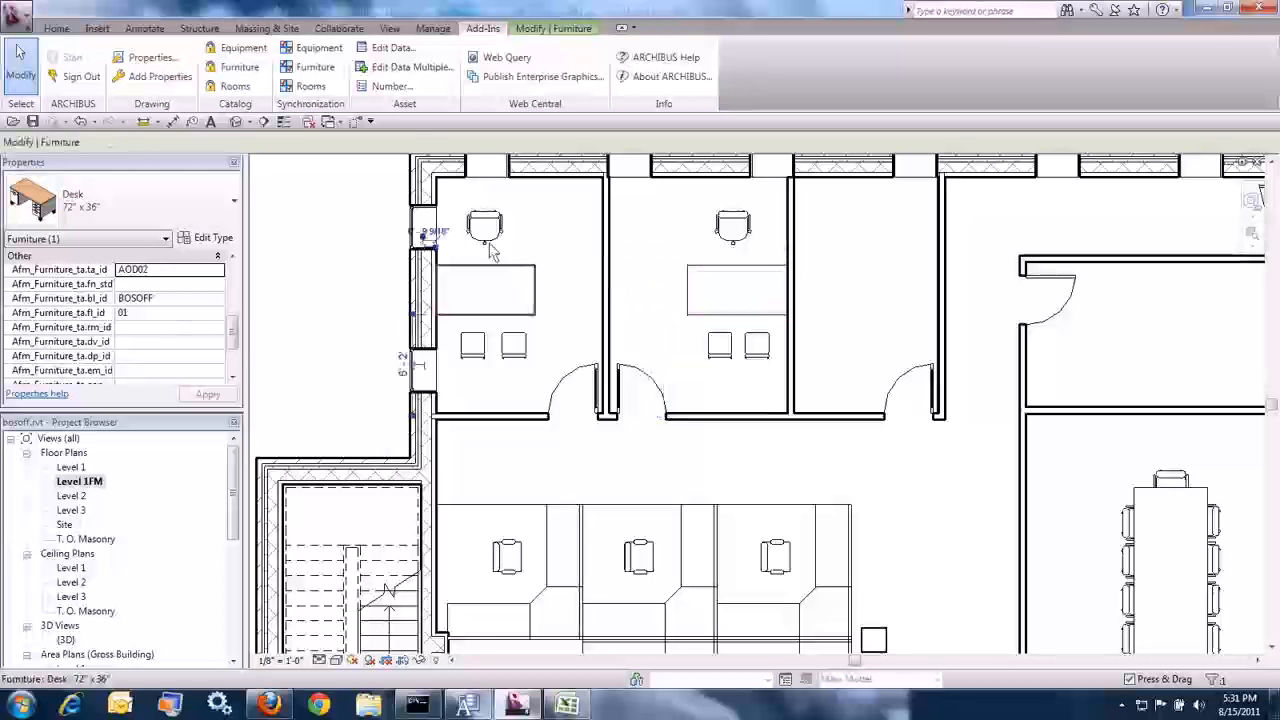
click(397, 58)
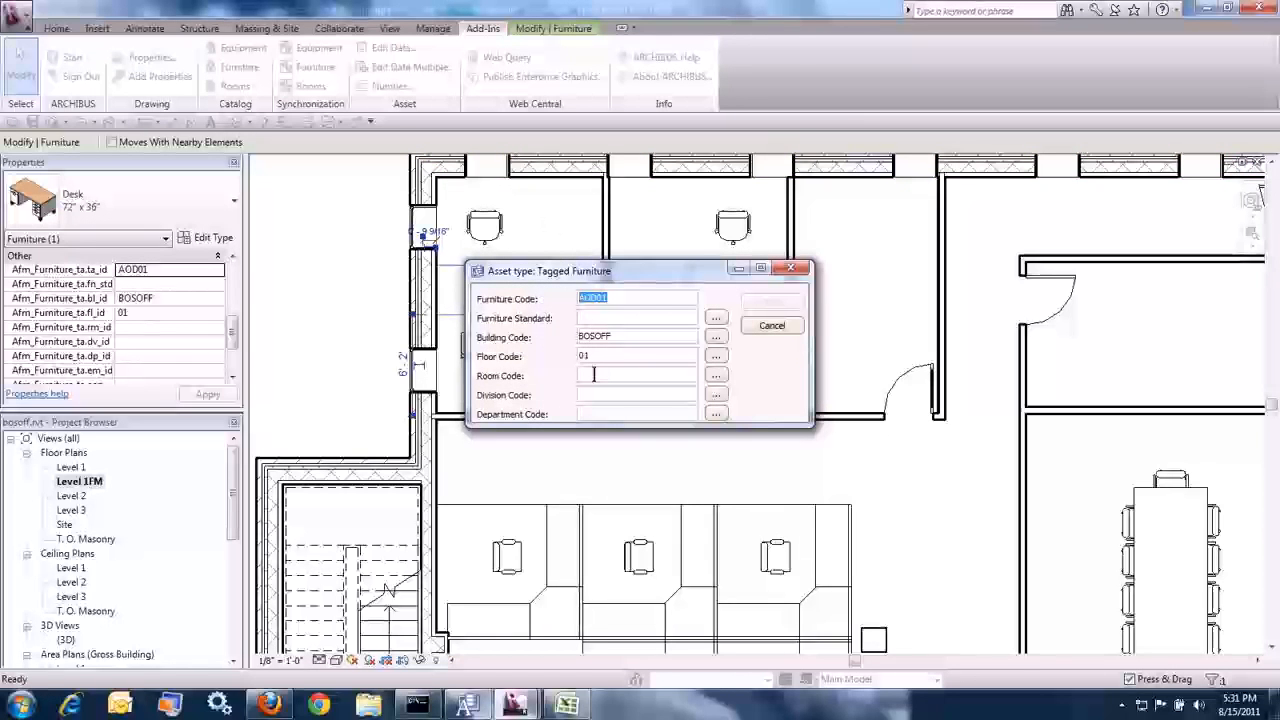
click(712, 377)
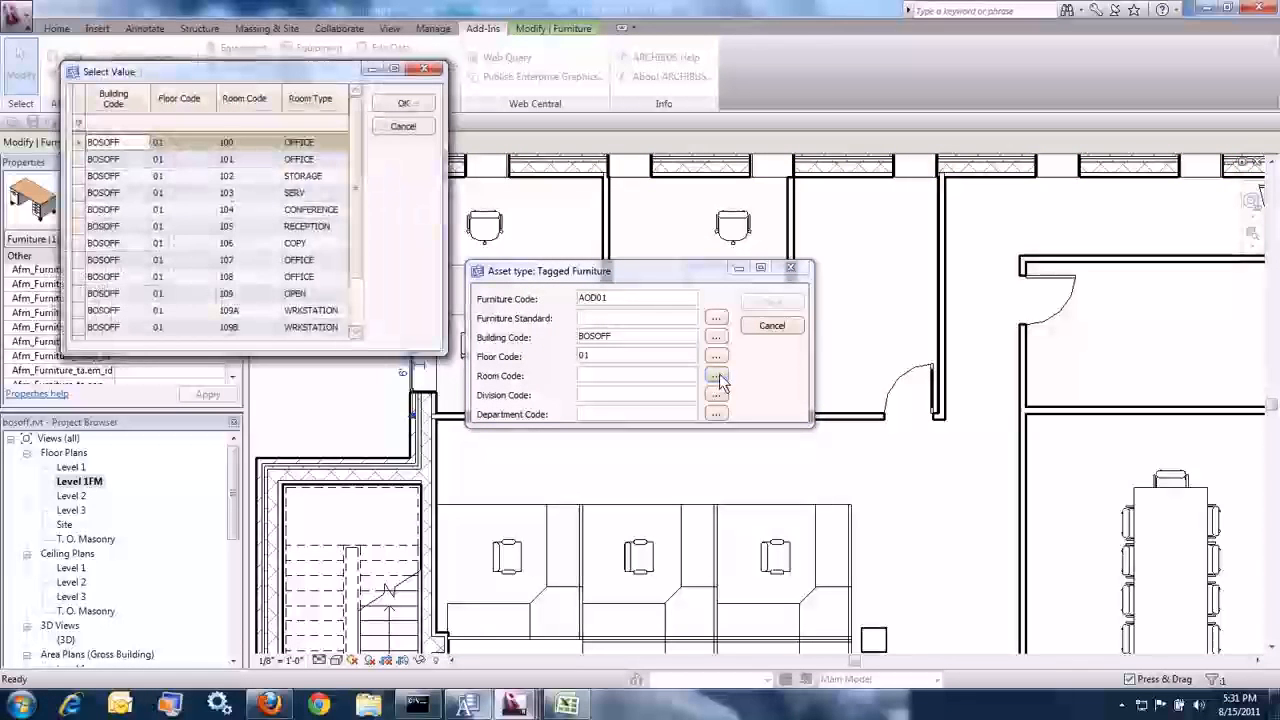
double_click(240, 148)
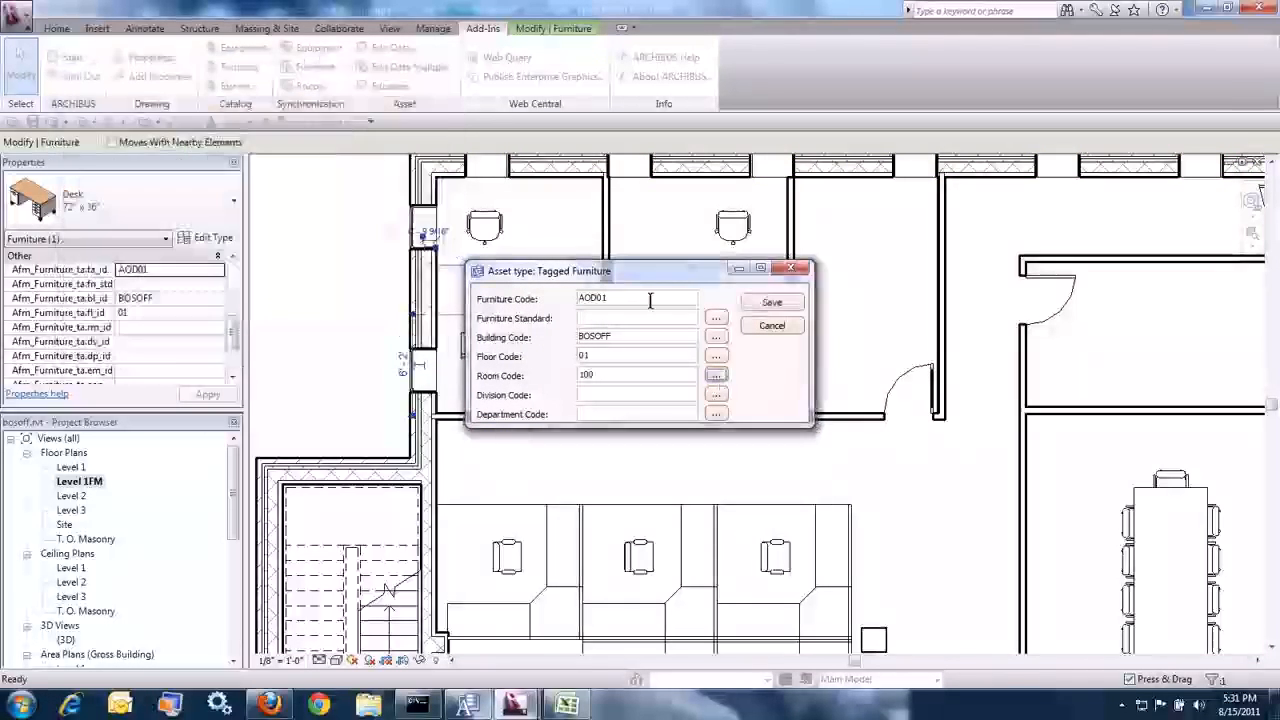
click(770, 302)
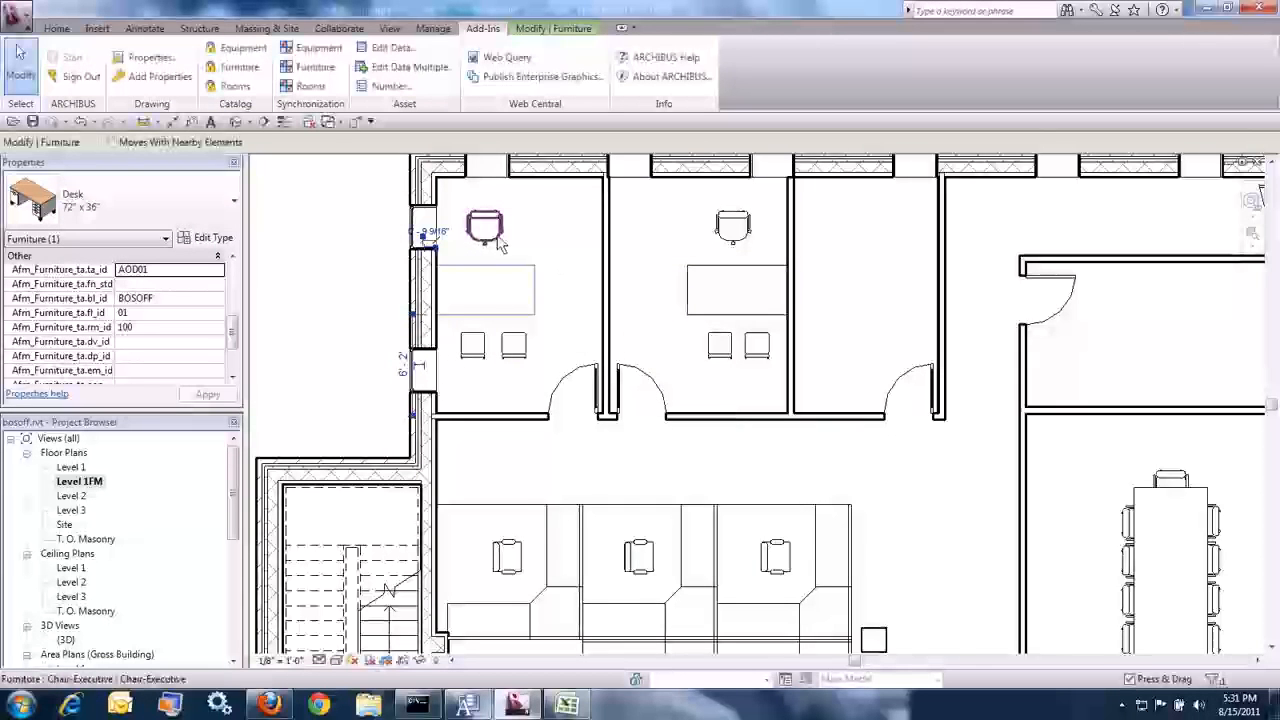
Assign room code 100 to the executive chair in the upper-left corner office and save its furniture record
click(498, 241)
click(483, 28)
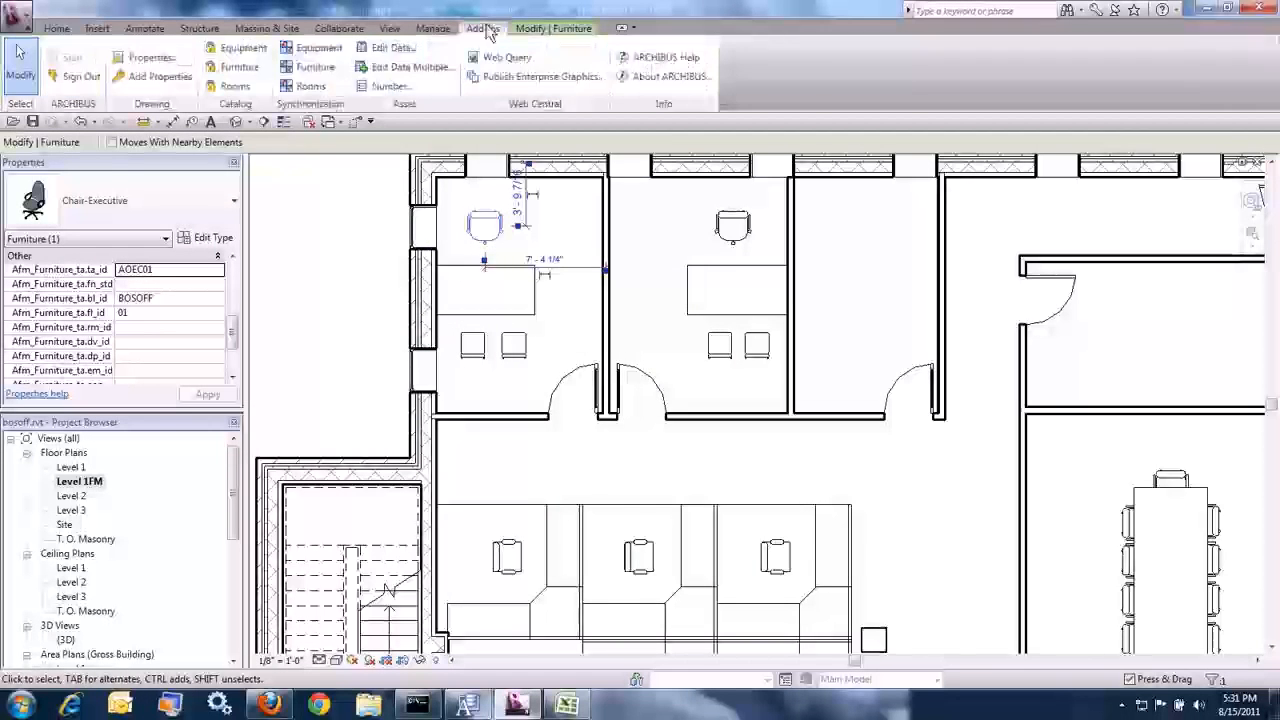
click(392, 50)
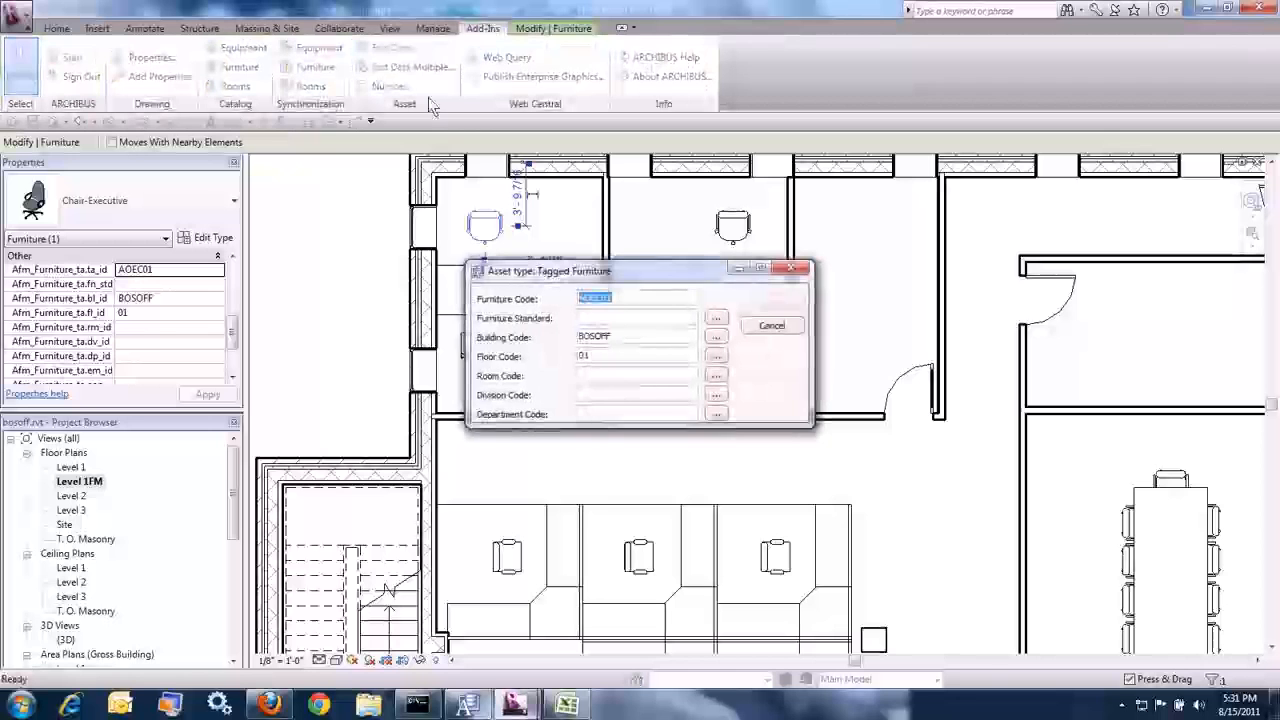
click(712, 375)
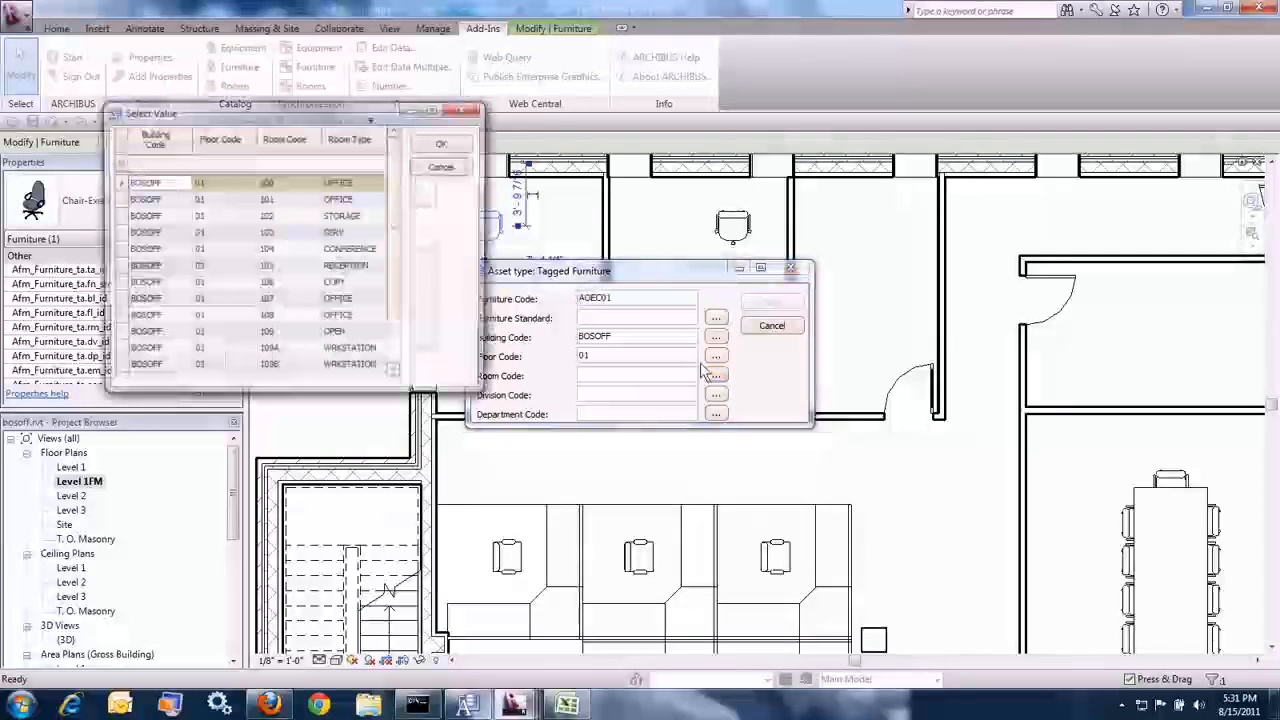
double_click(275, 183)
click(769, 303)
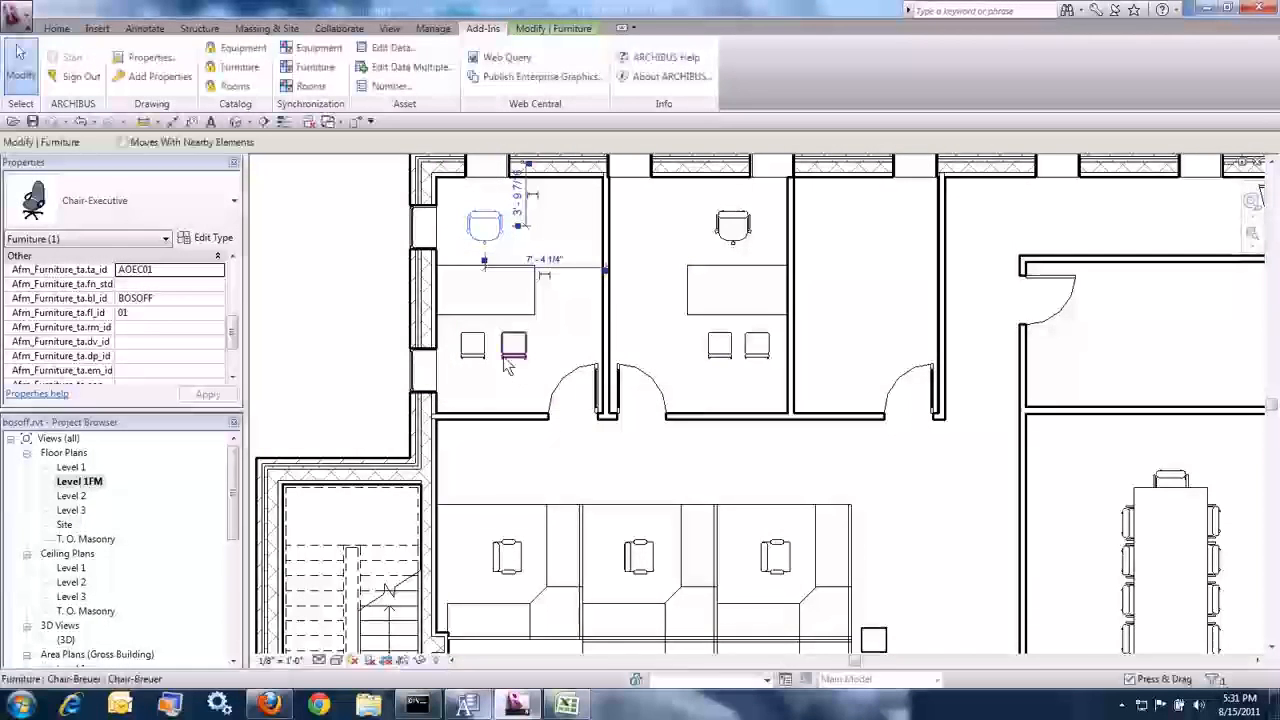
Assign room code 100 to both Breuer chairs in the upper-left corner office together and save their furniture records
click(505, 348)
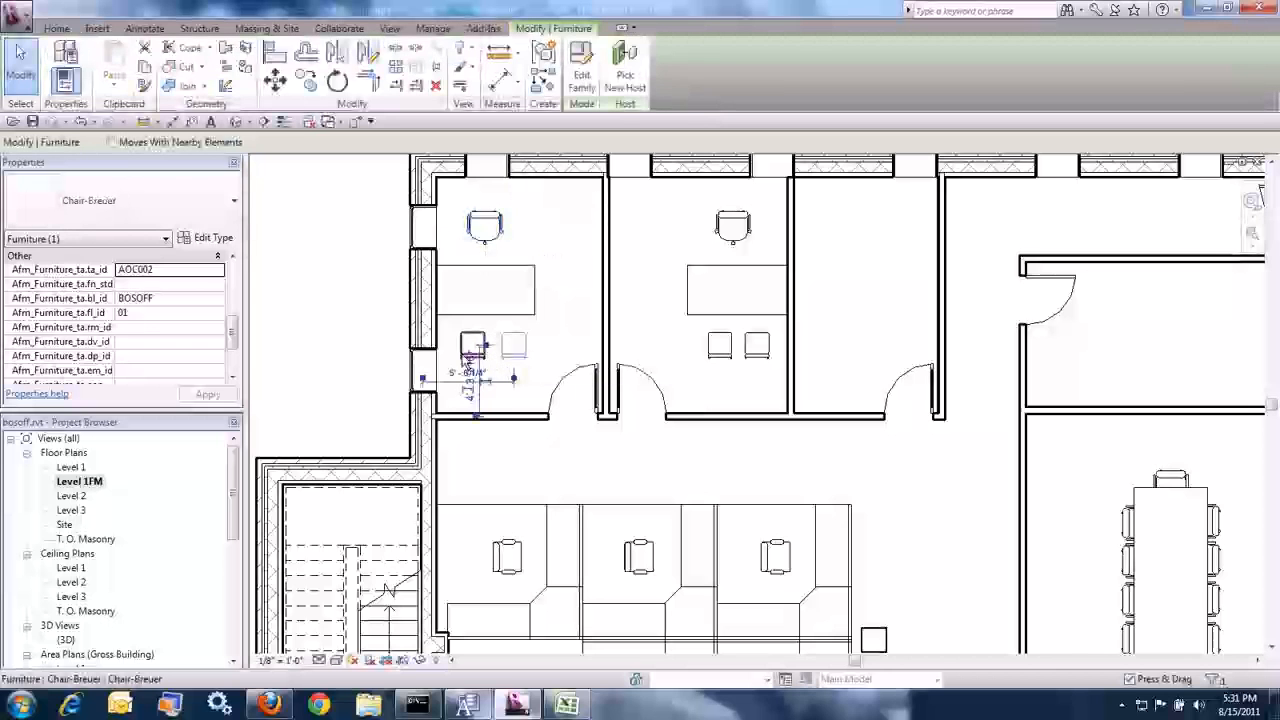
ctrl+click(470, 349)
click(483, 28)
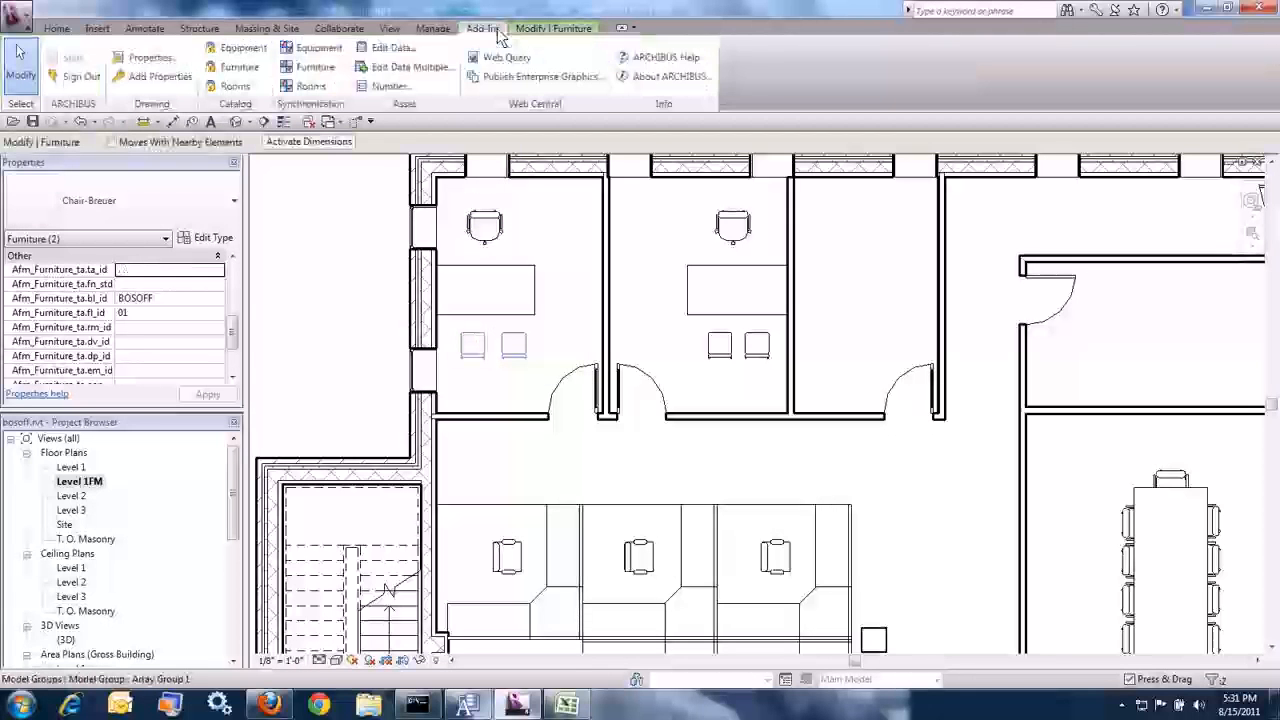
click(412, 67)
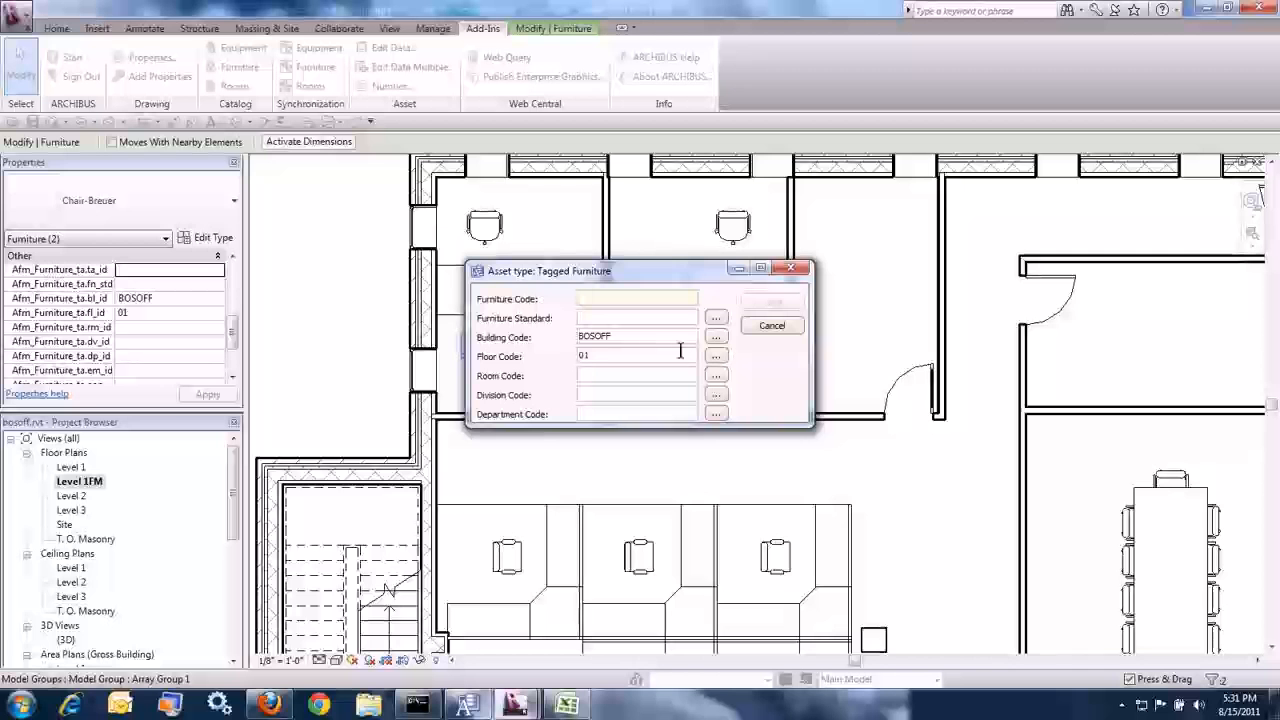
click(716, 377)
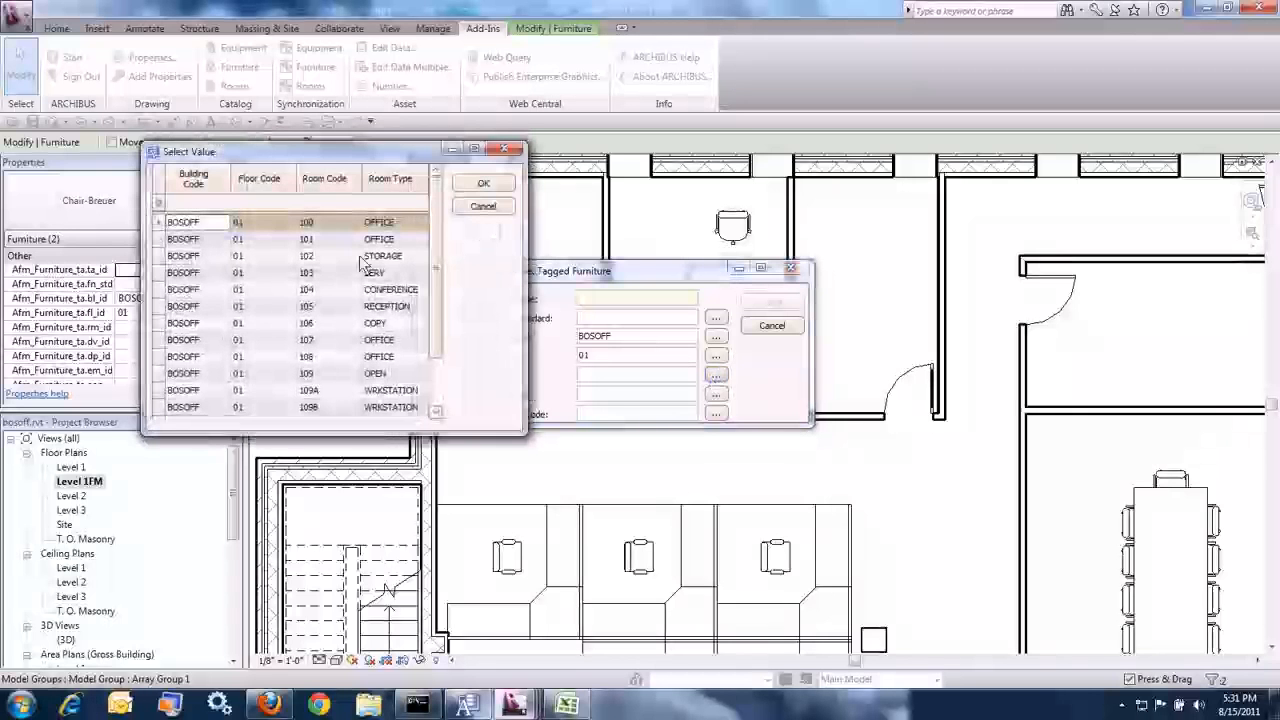
double_click(350, 232)
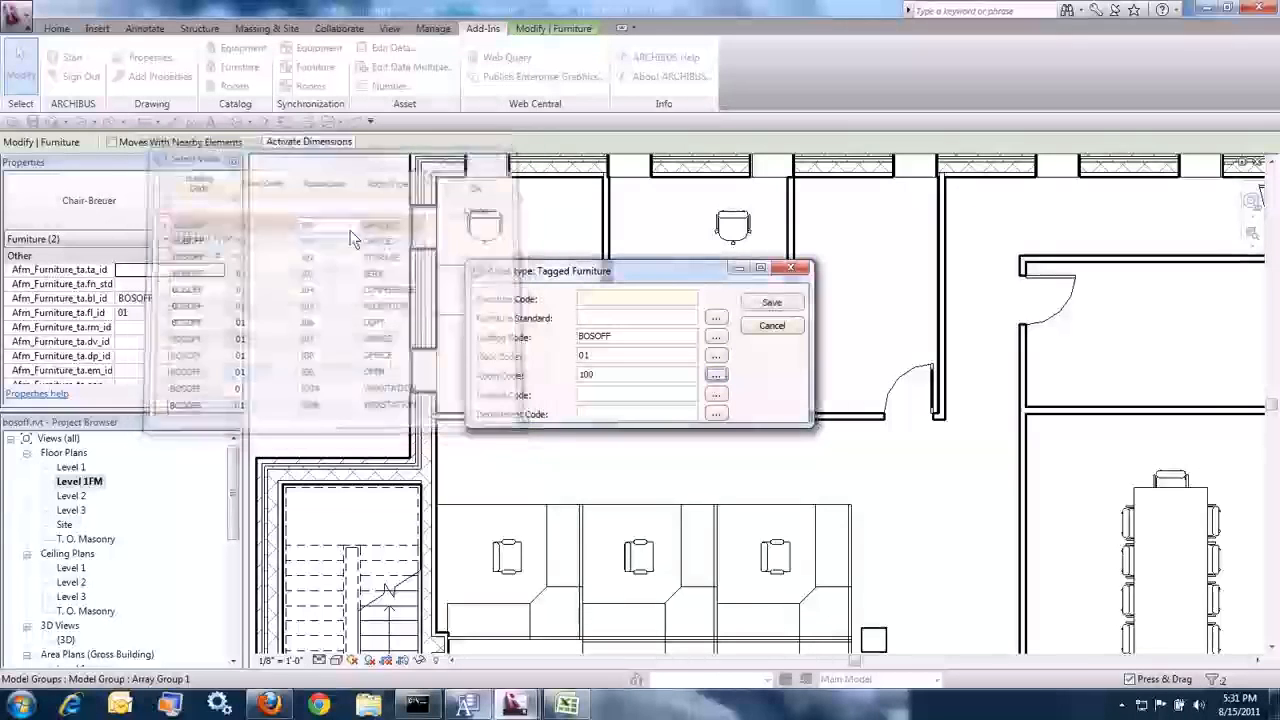
click(771, 302)
Assign room code 100 to the executive chair, desk and two Breuer chairs in the second upper-left office together, and save
click(733, 250)
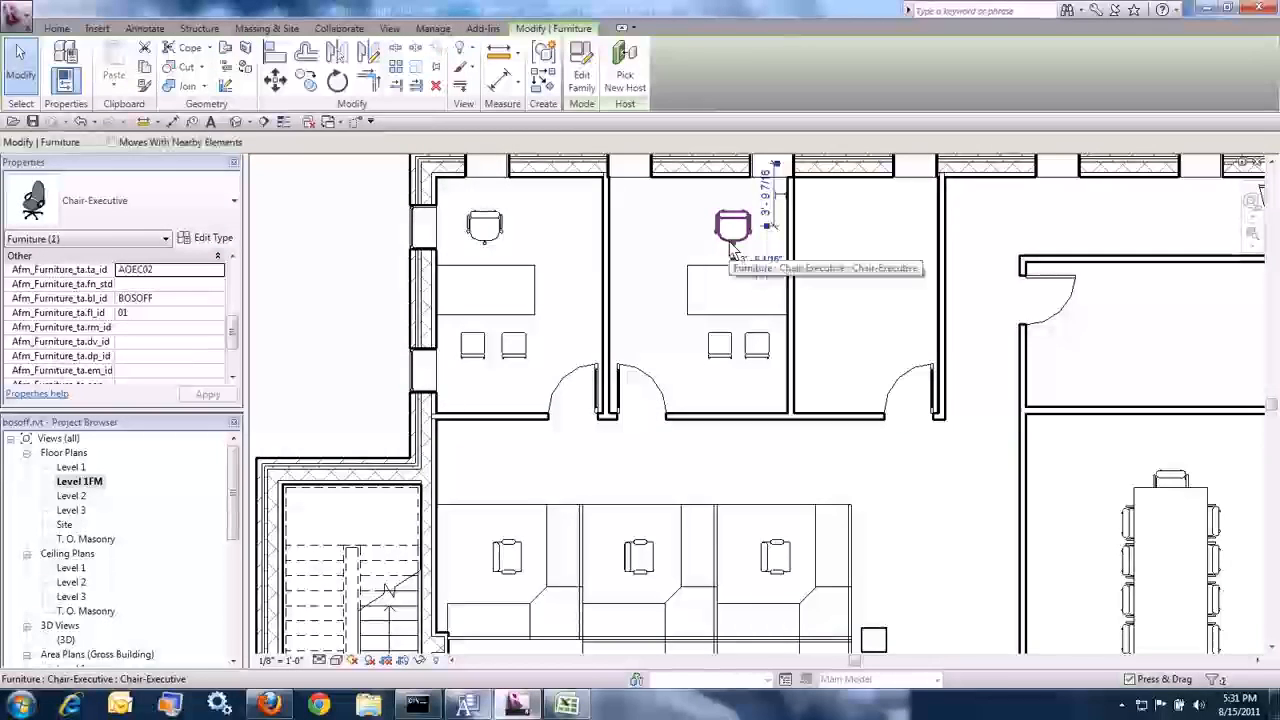
ctrl+click(694, 277)
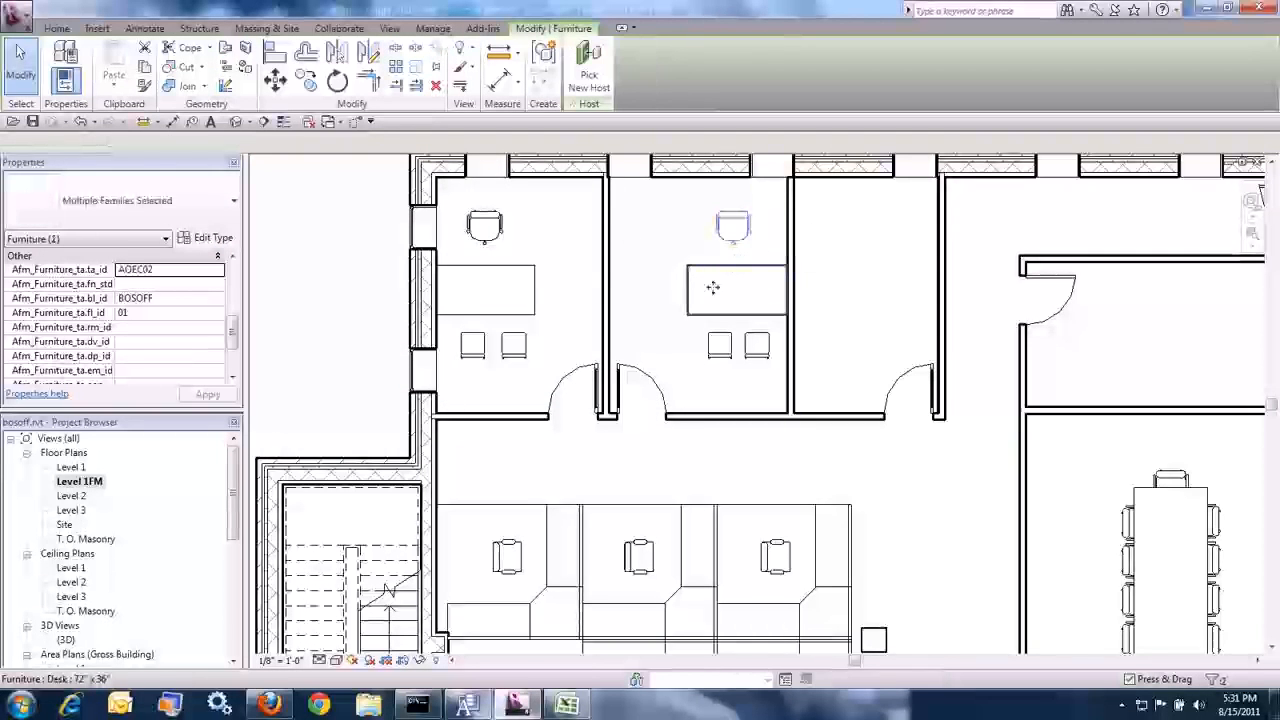
ctrl+click(720, 345)
ctrl+click(754, 343)
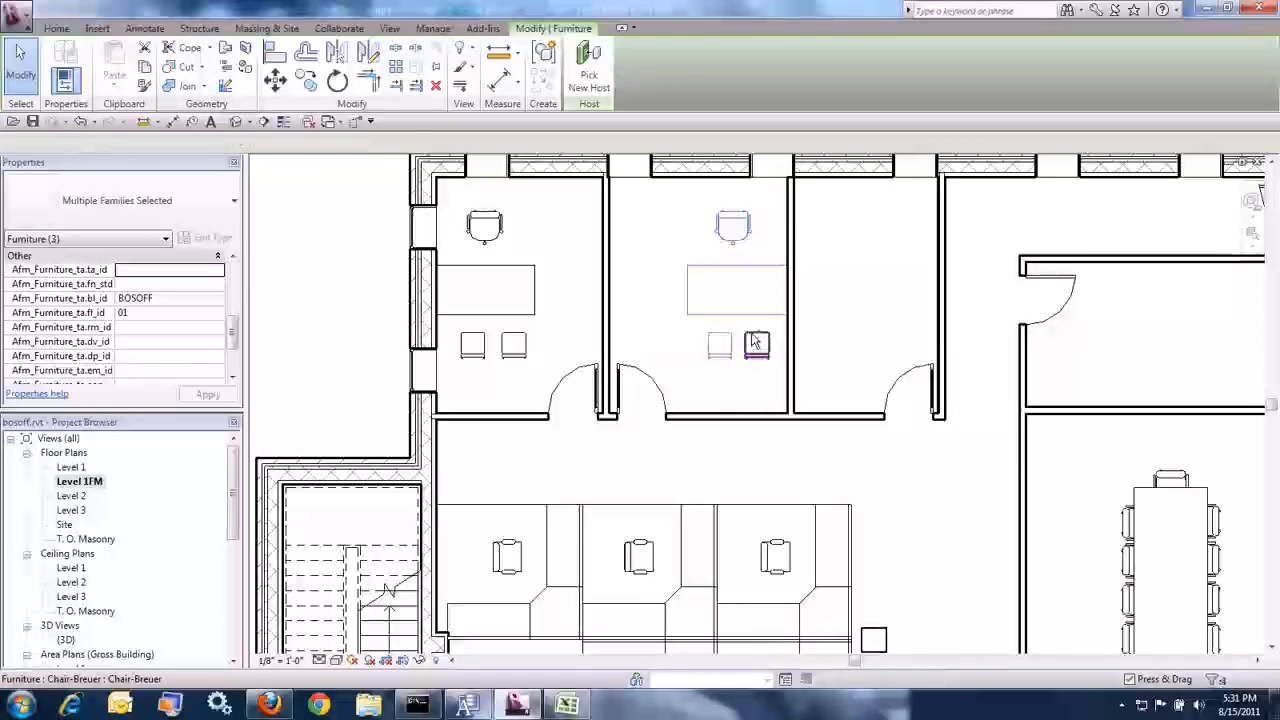
click(488, 30)
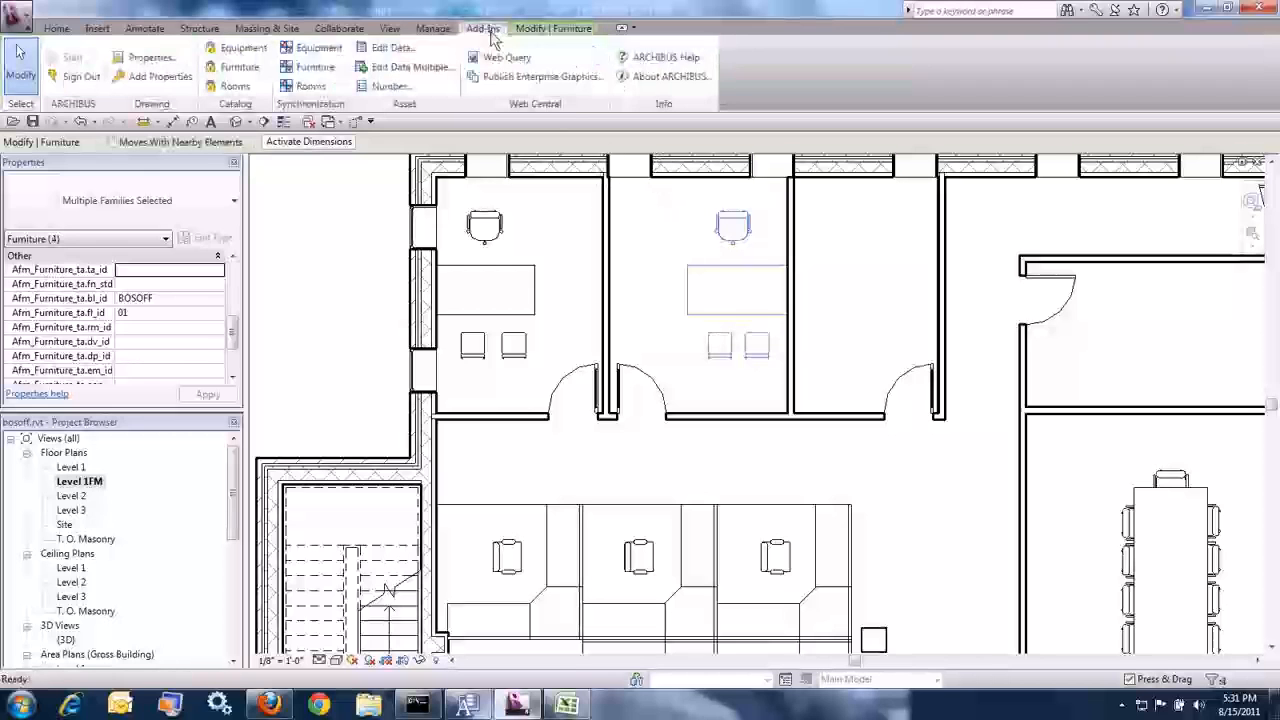
click(413, 67)
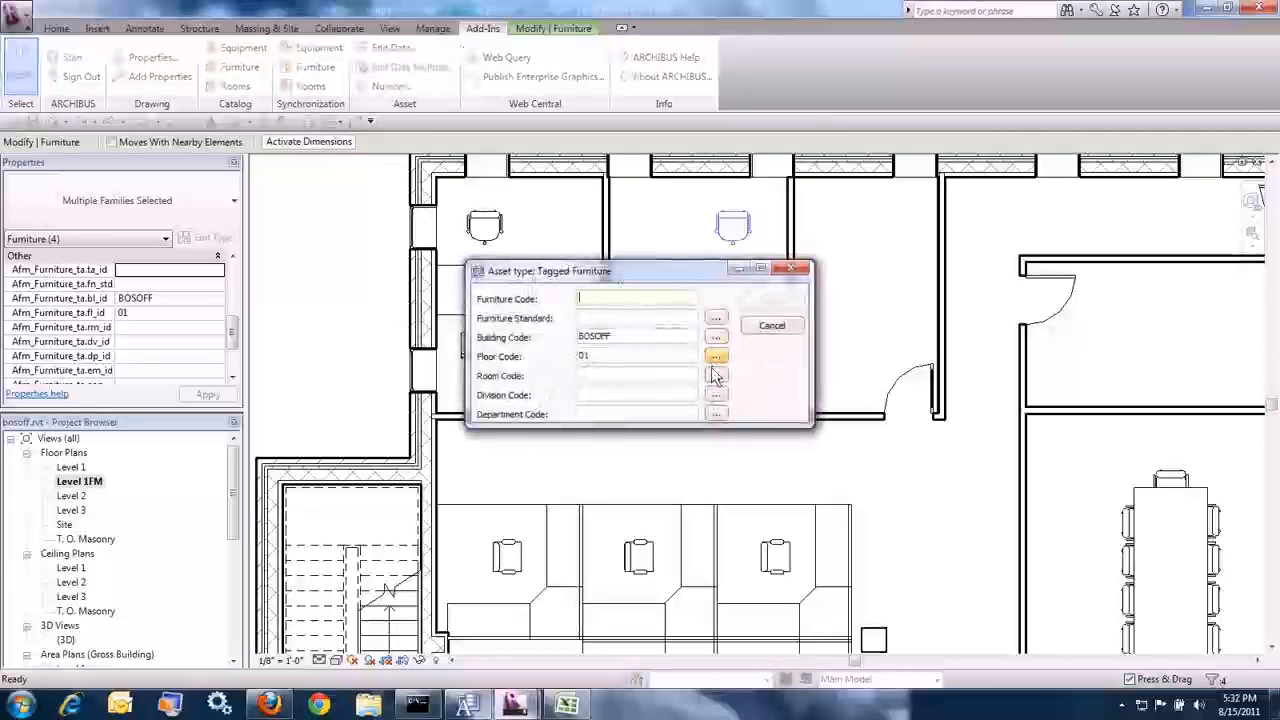
click(716, 375)
double_click(240, 110)
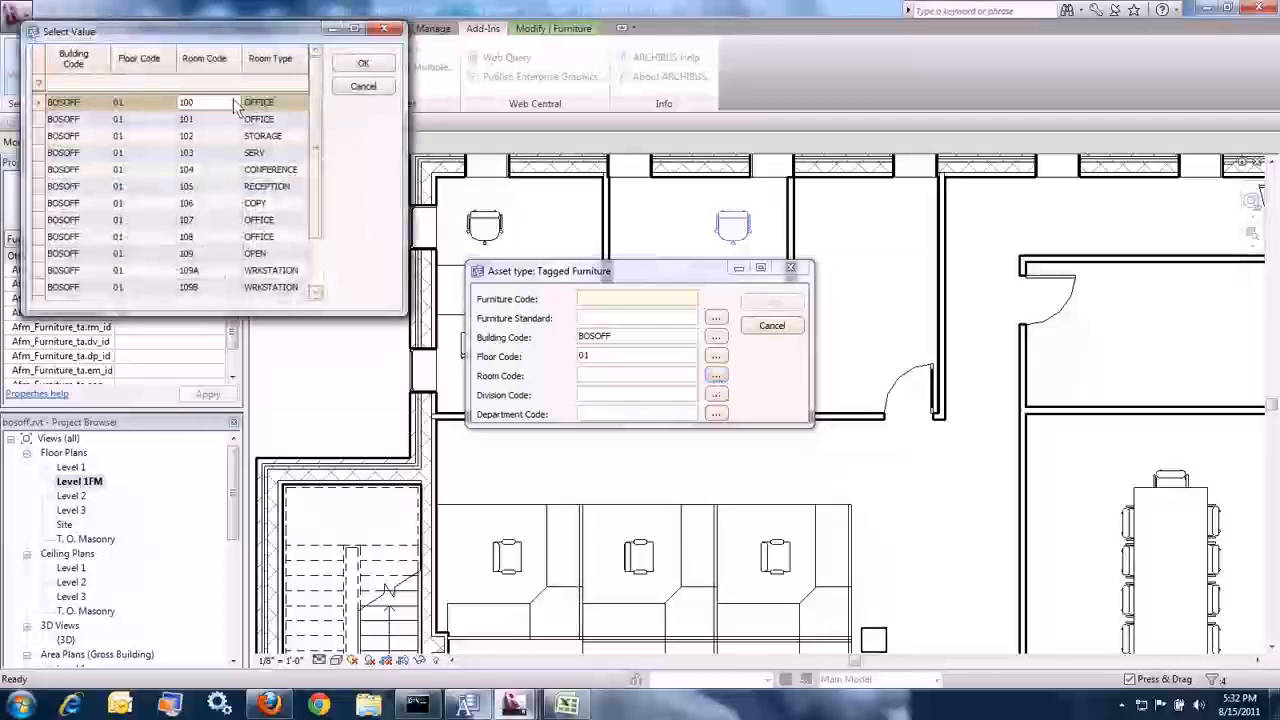
click(773, 302)
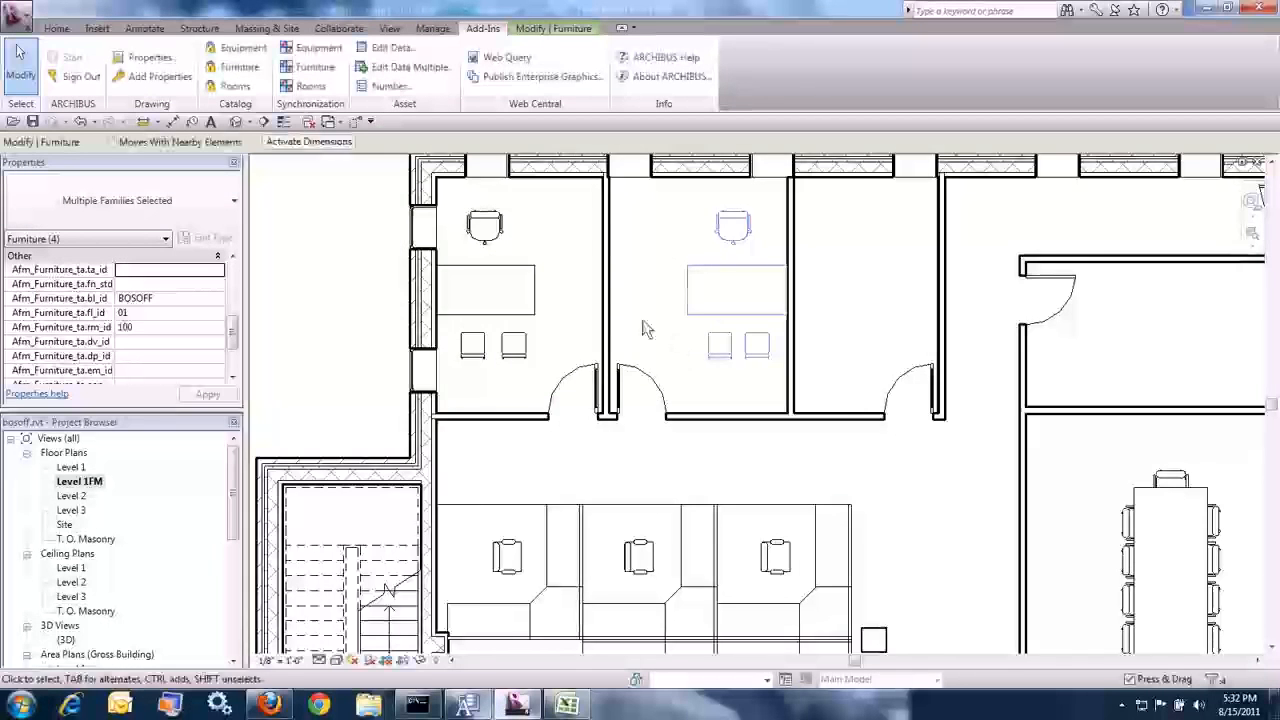
Switch to ARCHIBUS Smart Client and refresh the BOSOFF EQ equipment records
scroll(740, 400, down, 5)
click(748, 425)
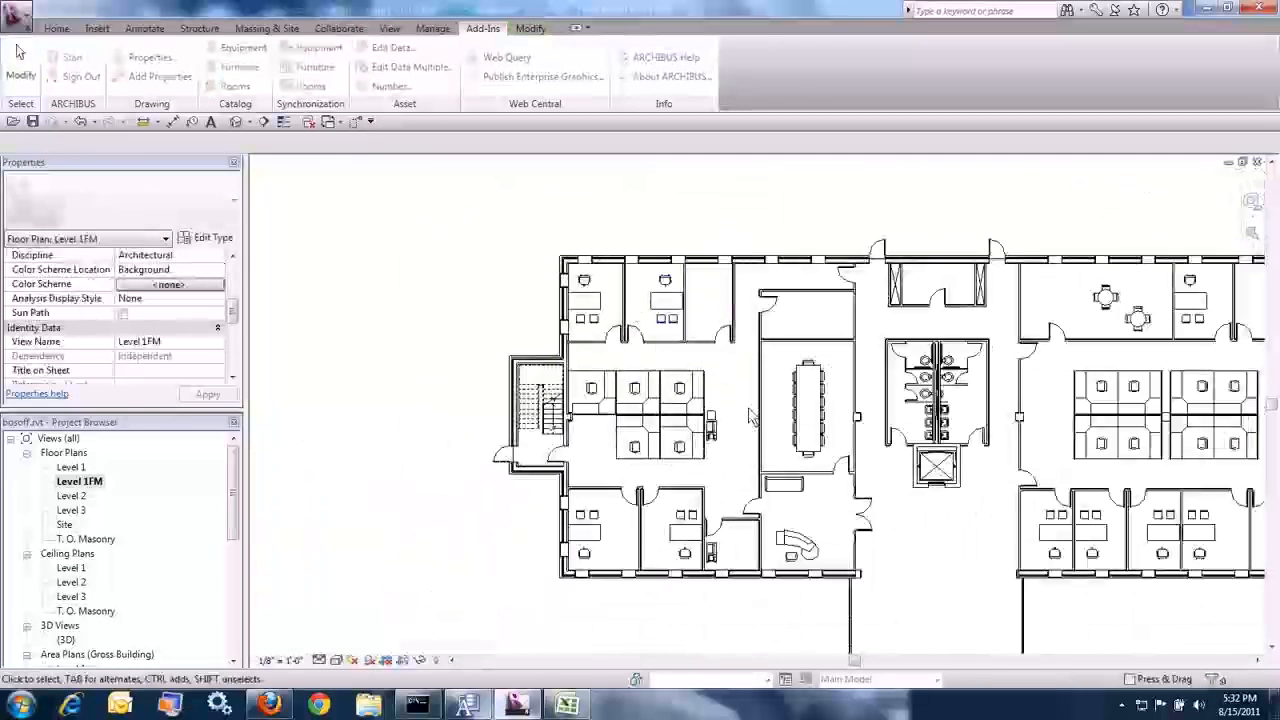
key(f)
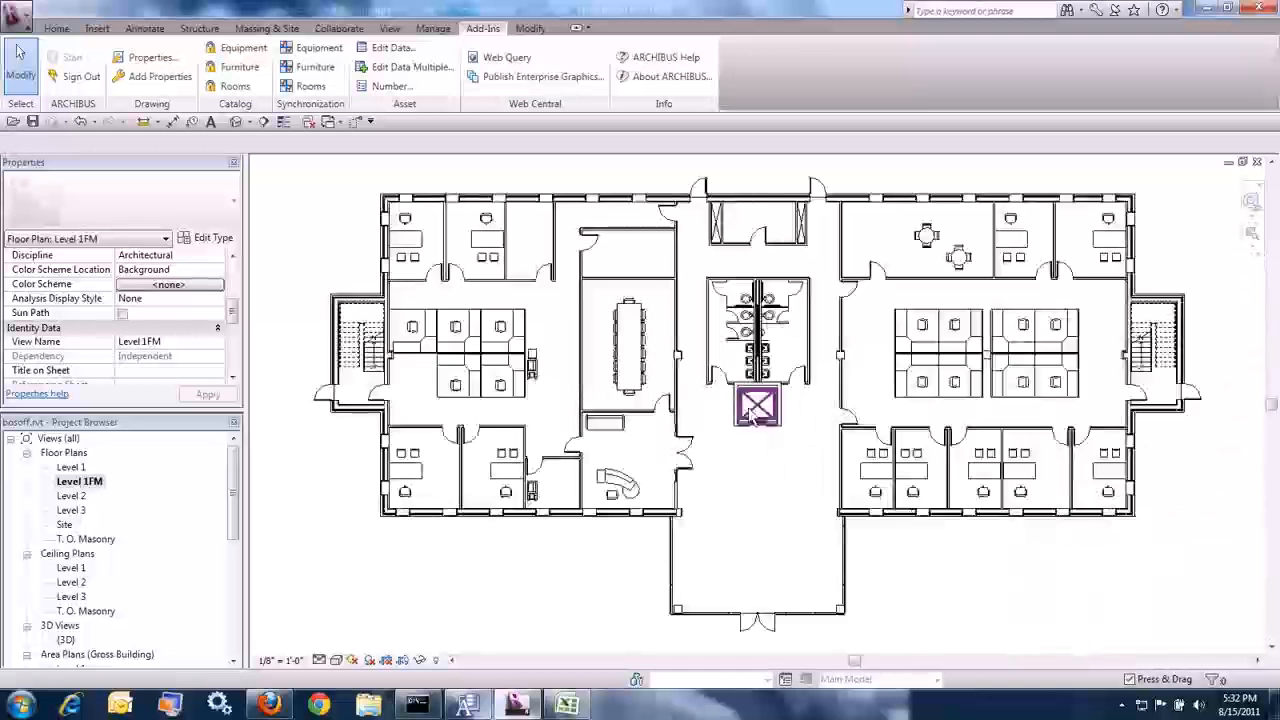
click(467, 705)
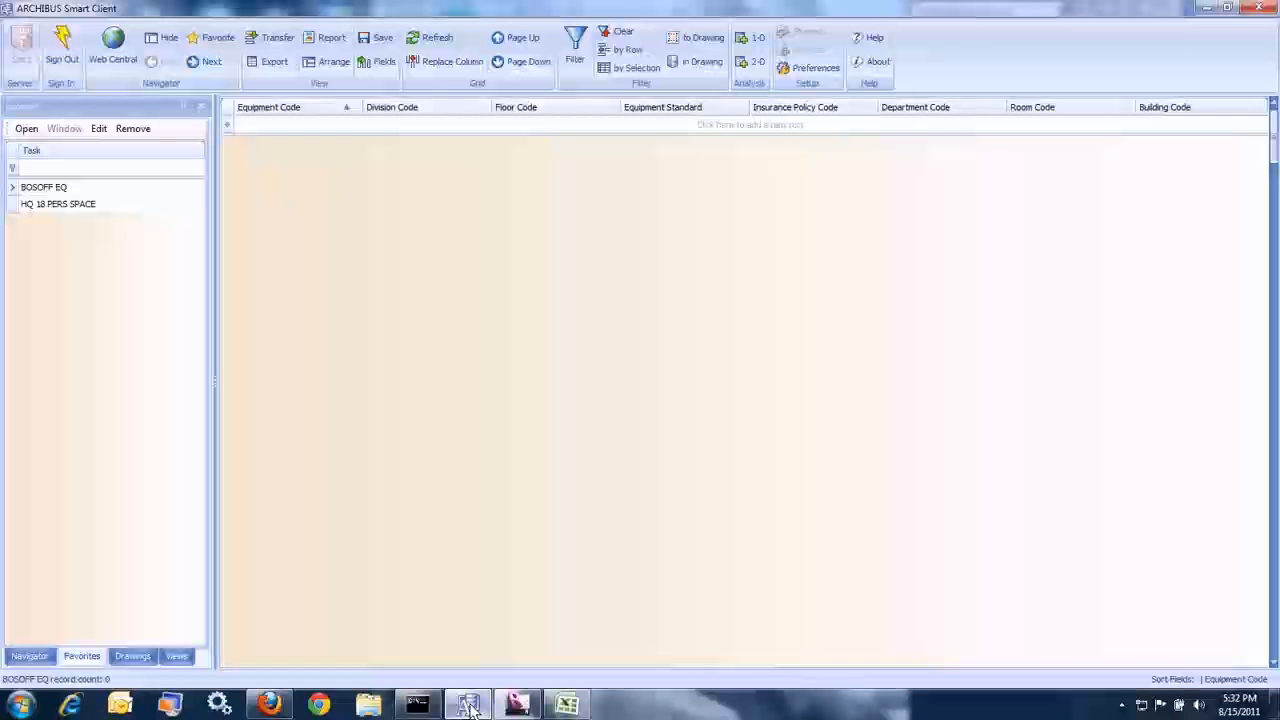
click(419, 45)
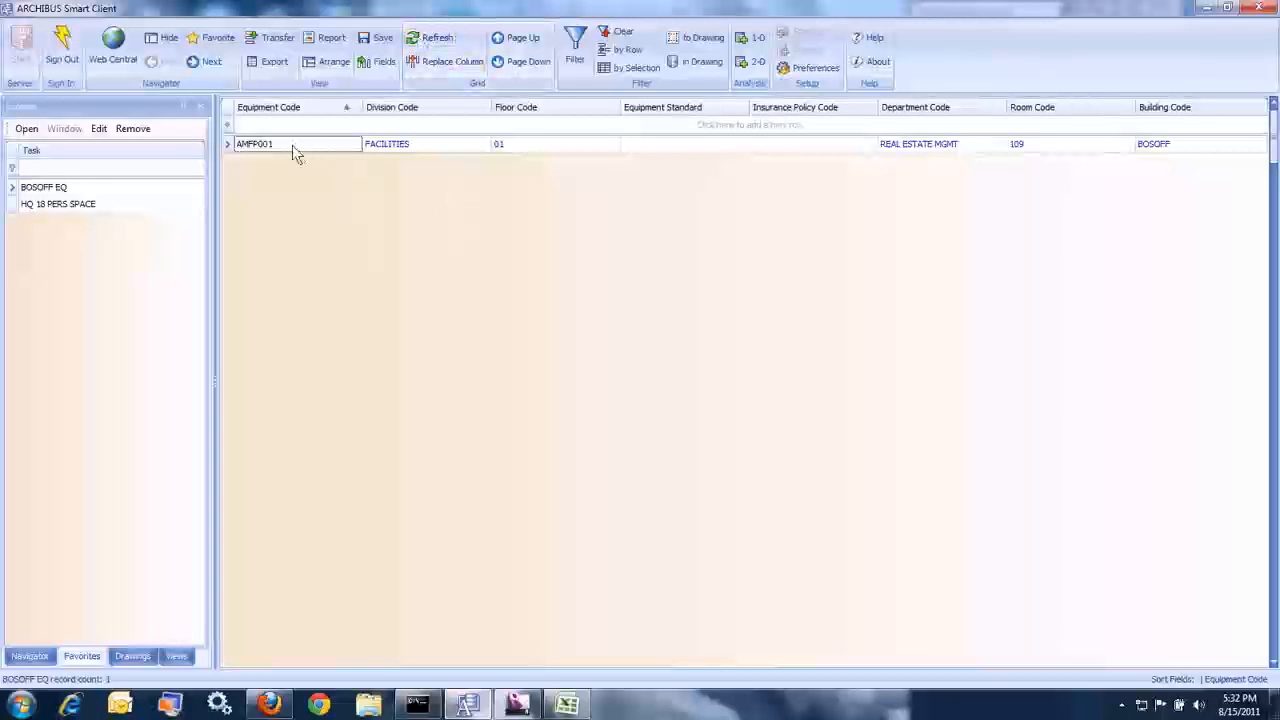
Back in Revit, change the room code of the copier beside the cubicles to 100 and back to 109, and save its equipment record
click(528, 698)
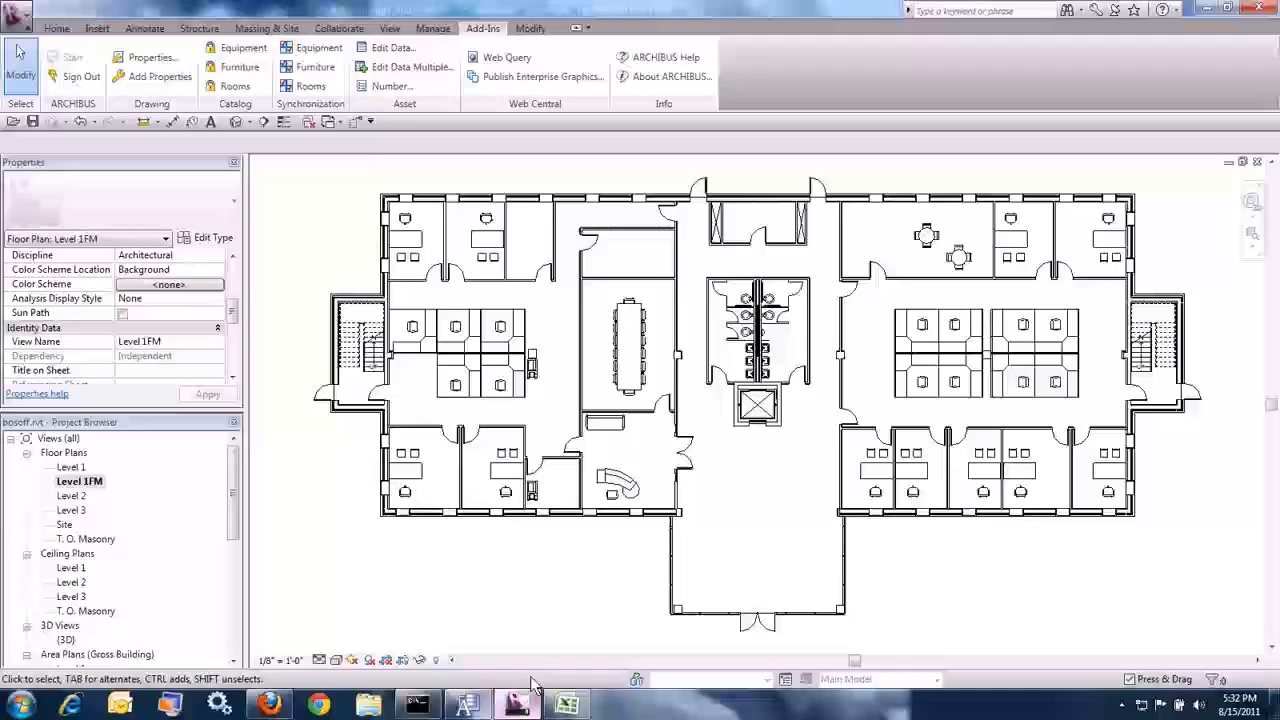
click(533, 363)
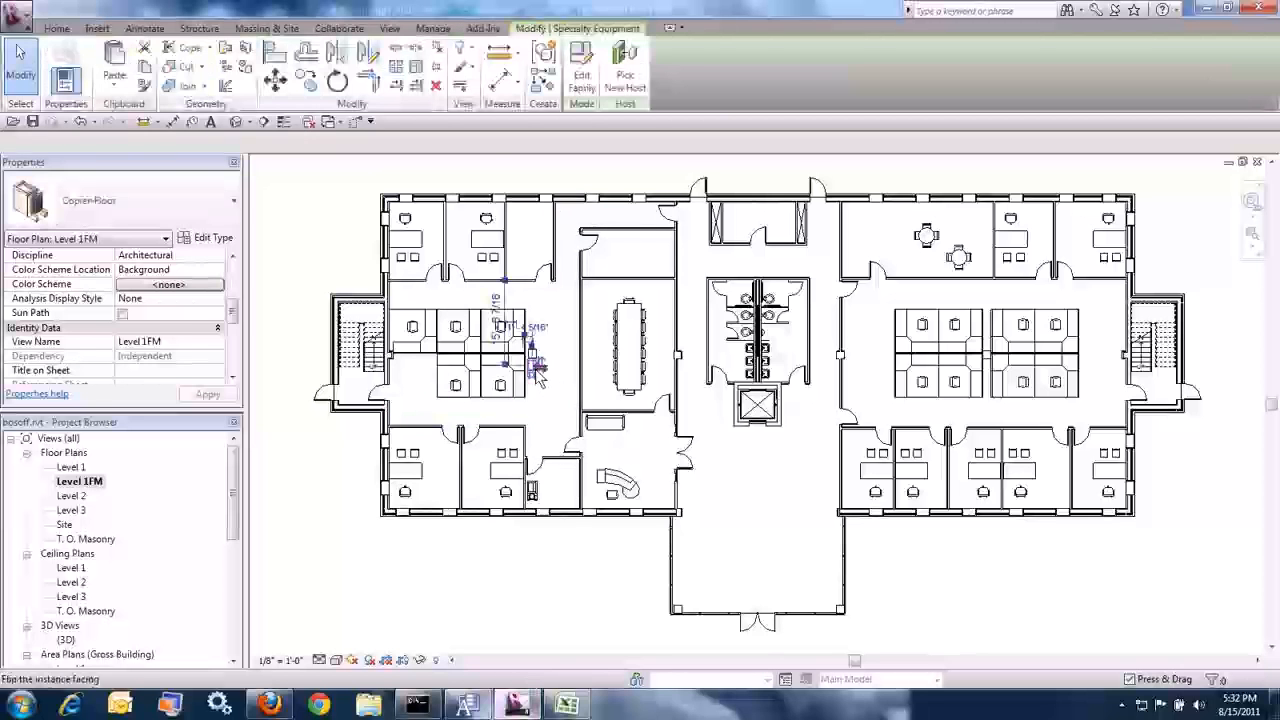
click(483, 28)
click(391, 56)
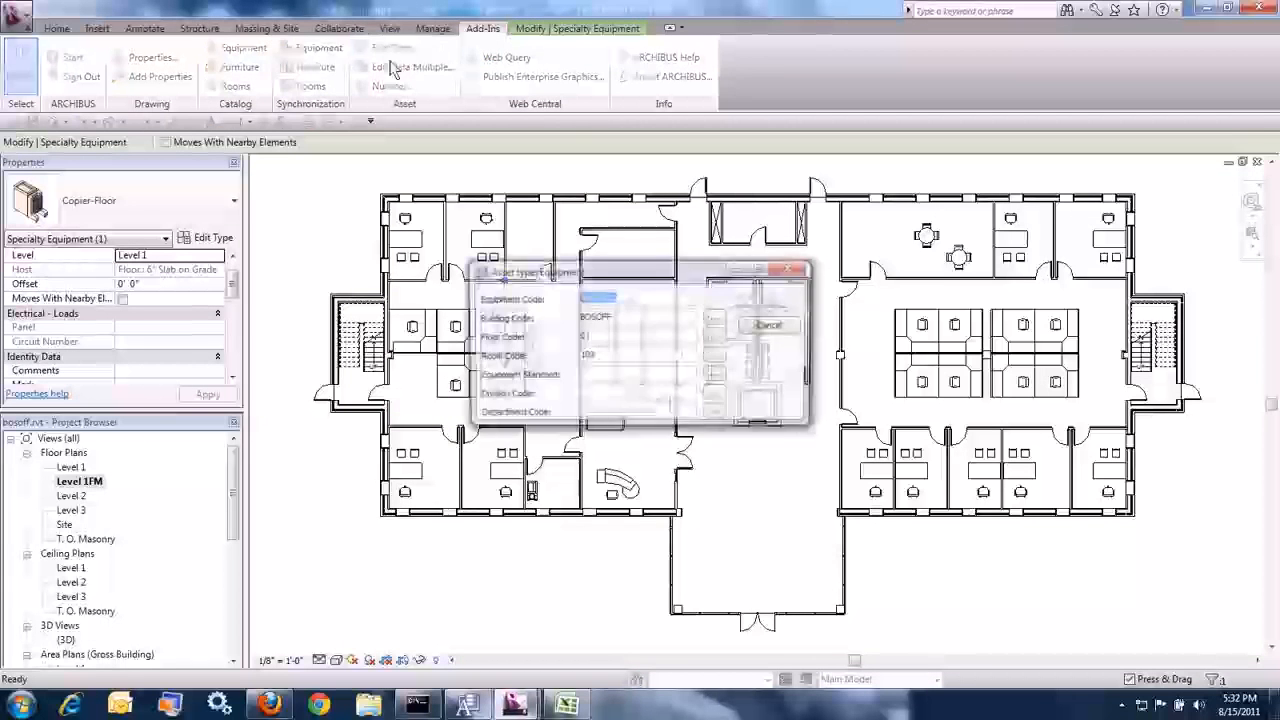
click(716, 356)
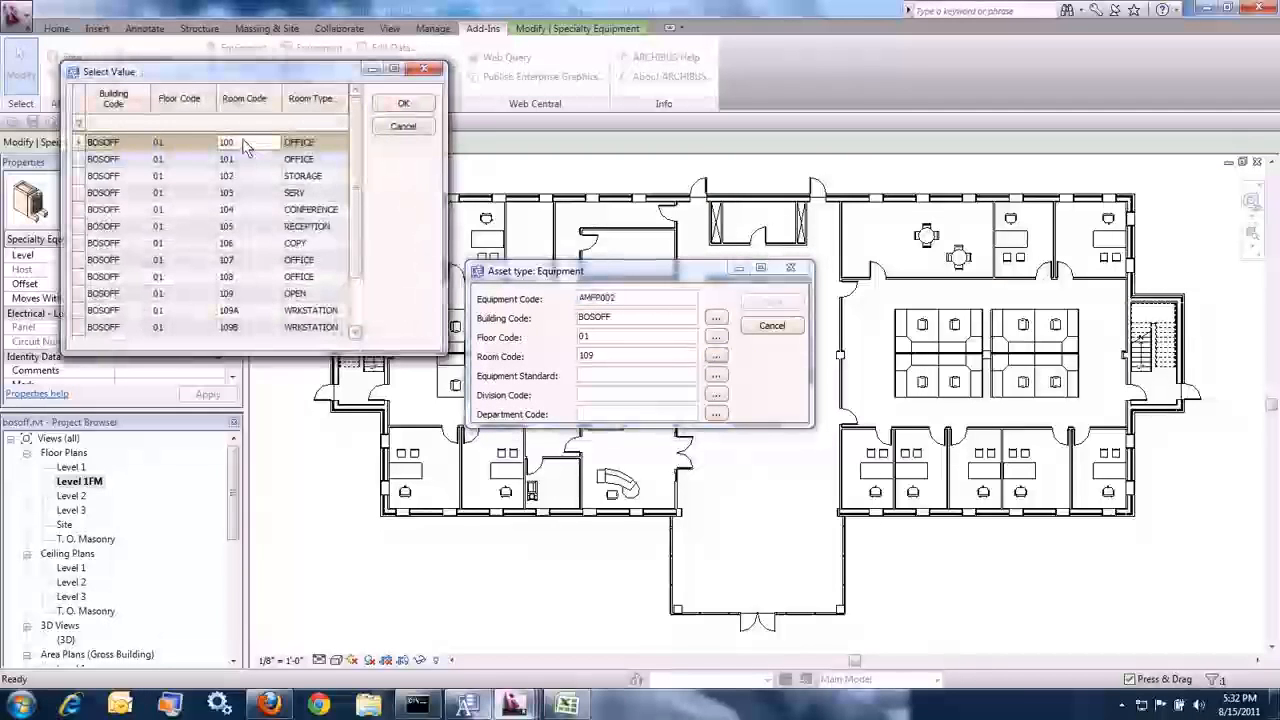
double_click(228, 142)
click(716, 356)
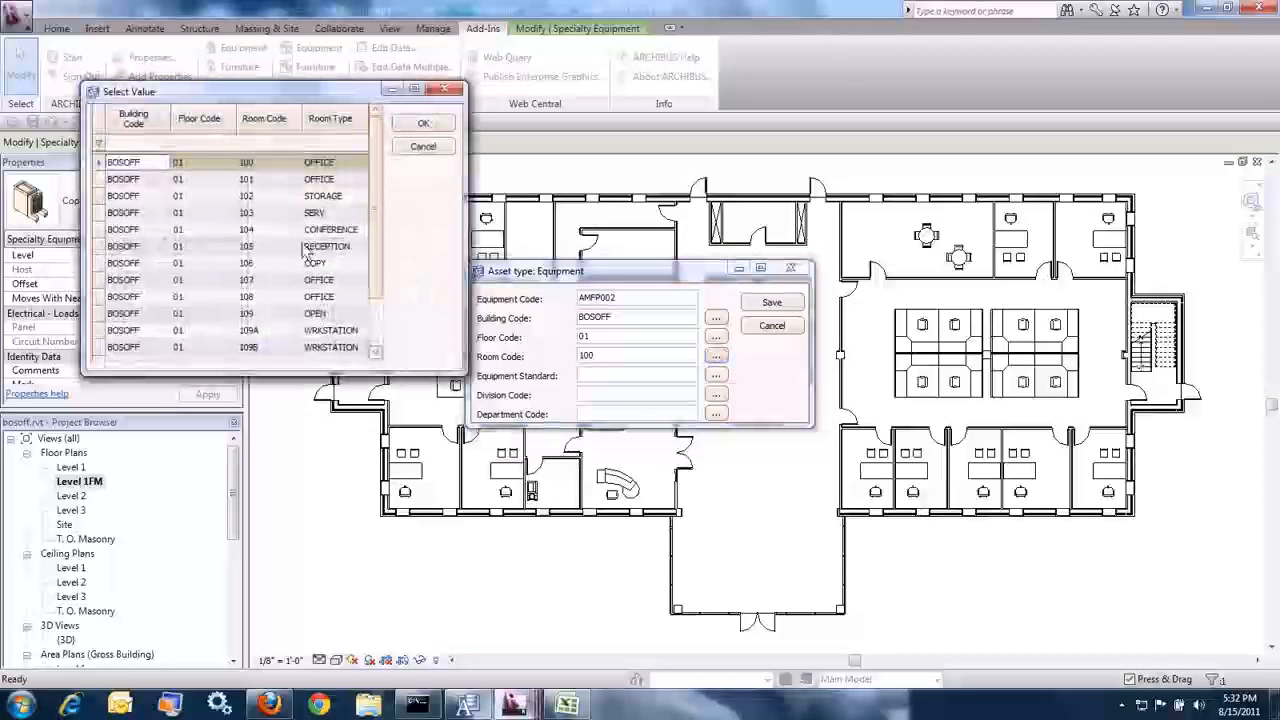
double_click(265, 318)
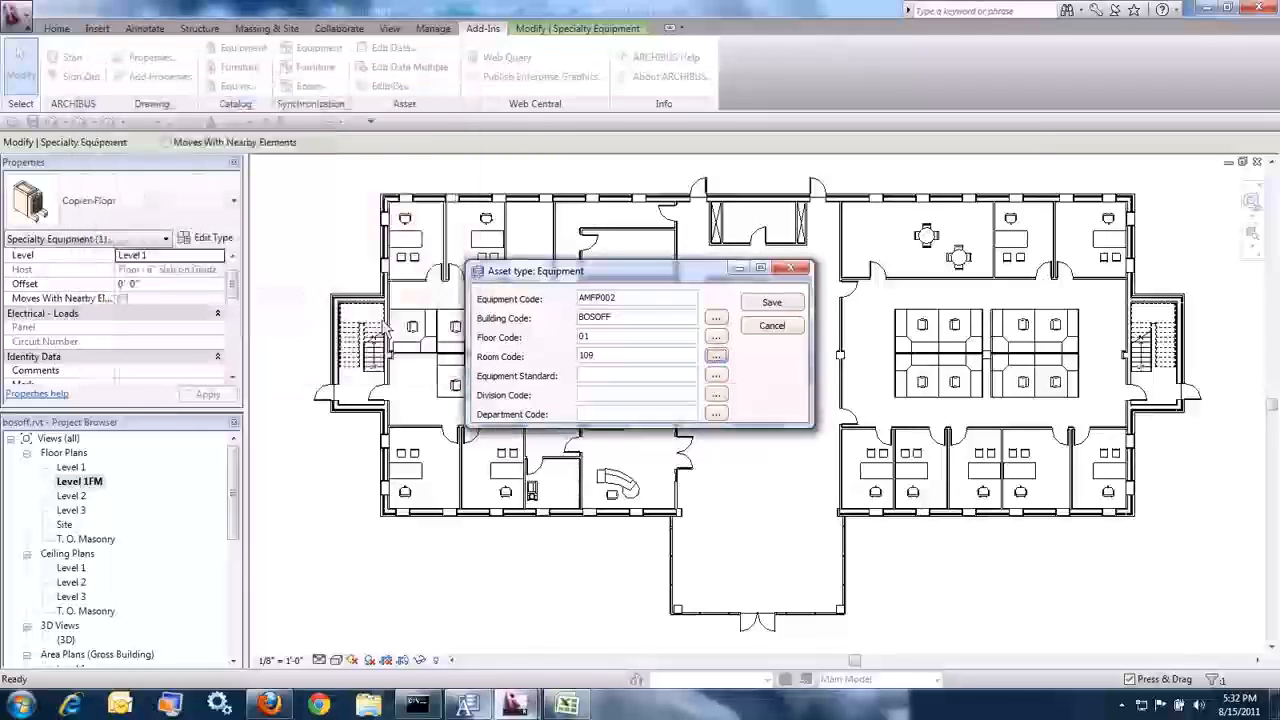
click(772, 302)
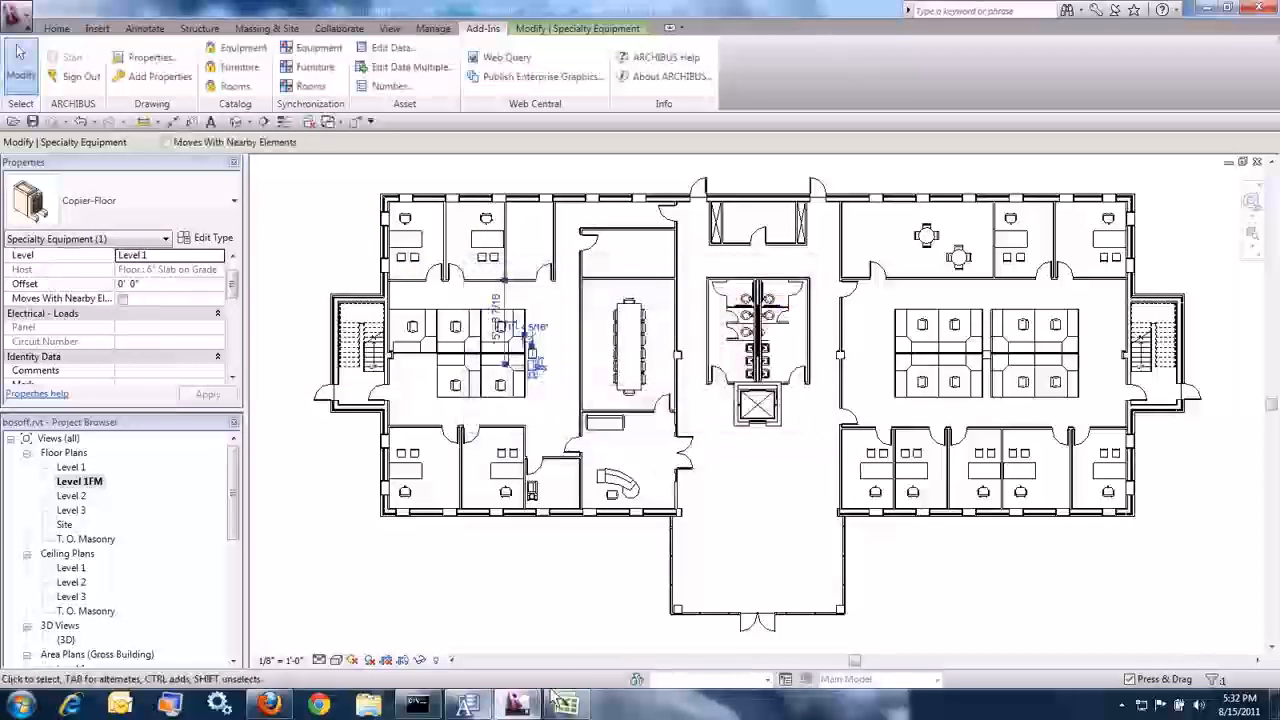
Switch to ARCHIBUS Smart Client, refresh the equipment grid and reopen the BOSOFF EQ favorite to check the copier records
click(517, 705)
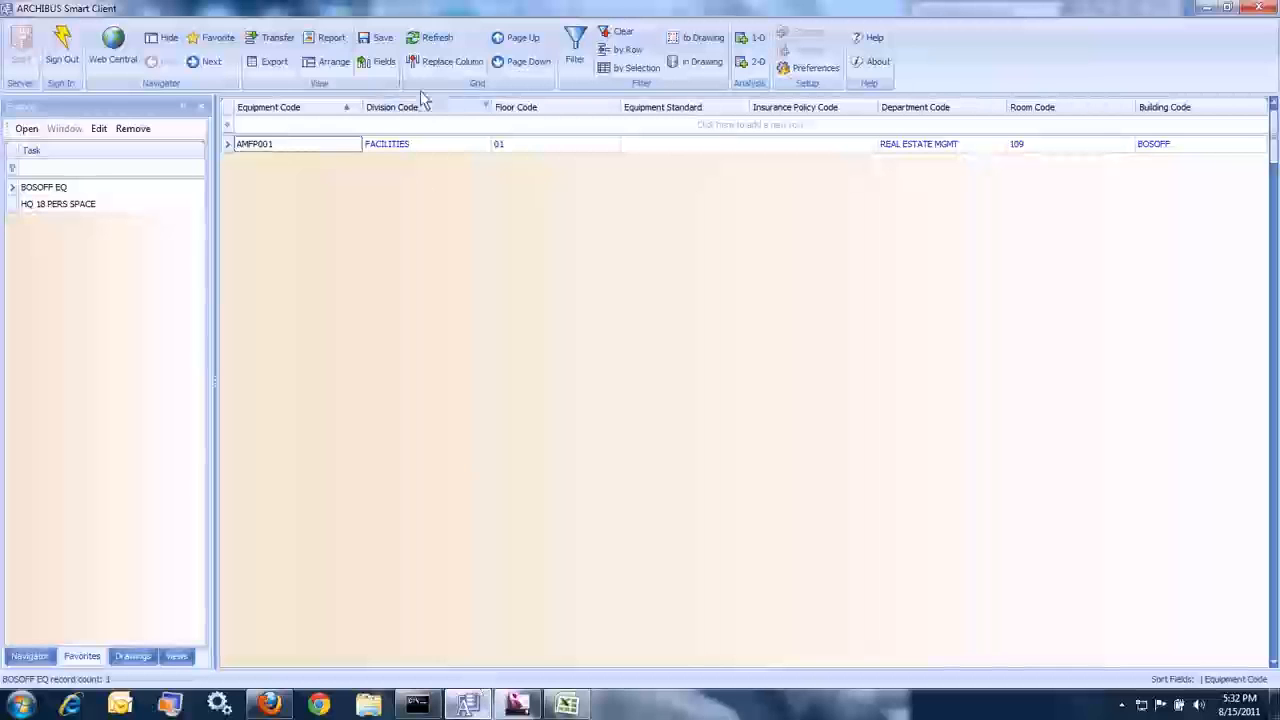
click(437, 42)
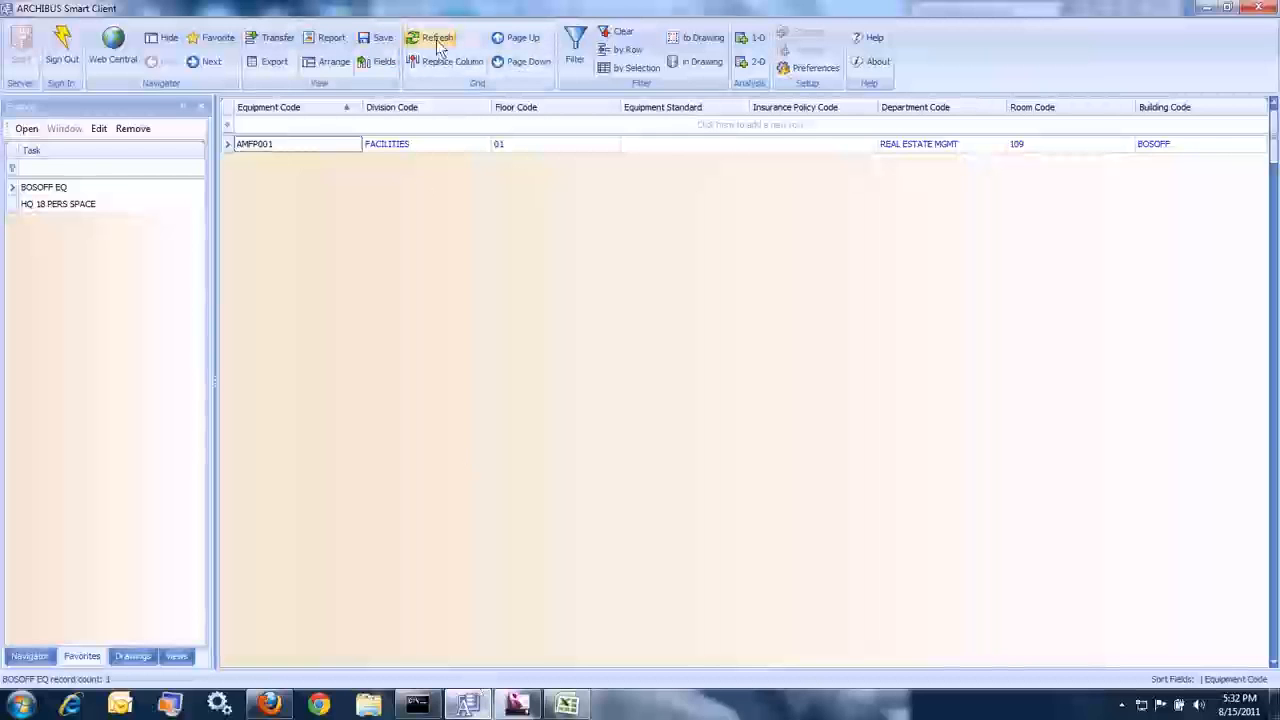
click(36, 190)
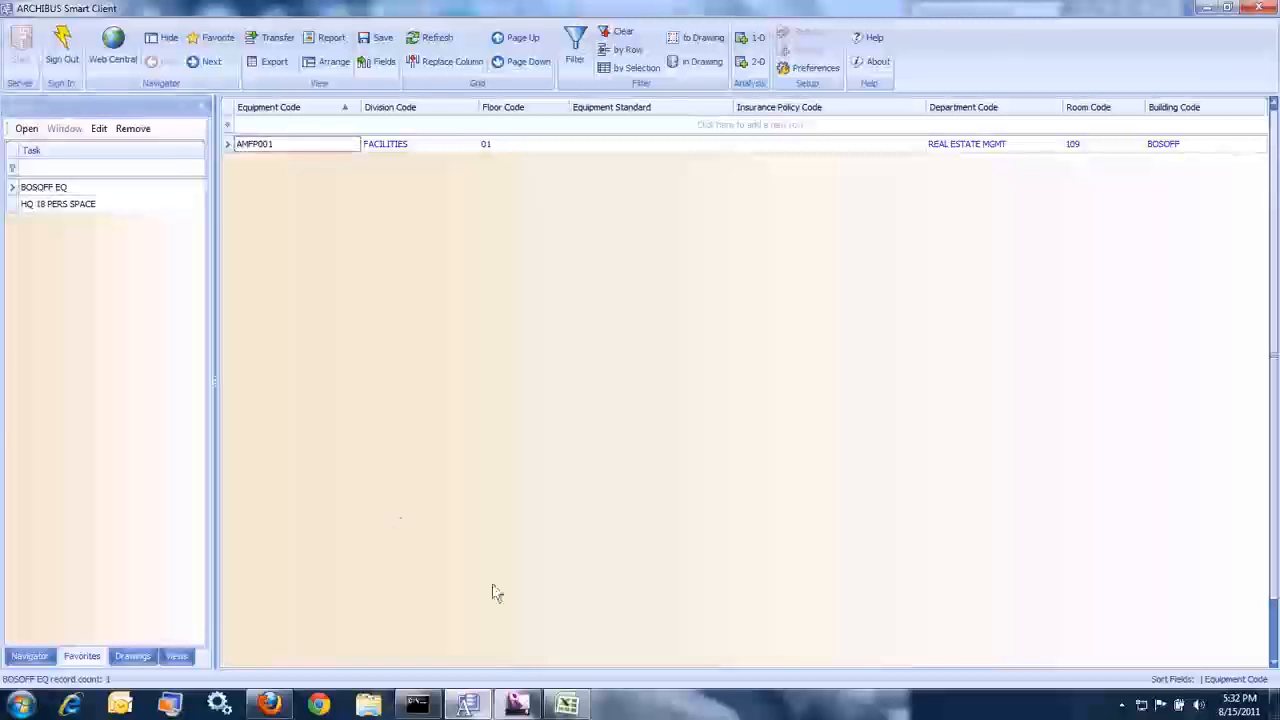
Back in Revit, renumber the copier beside the cubicles with start value 002 and the option to update existing values enabled
click(519, 705)
scroll(522, 330, up, 3)
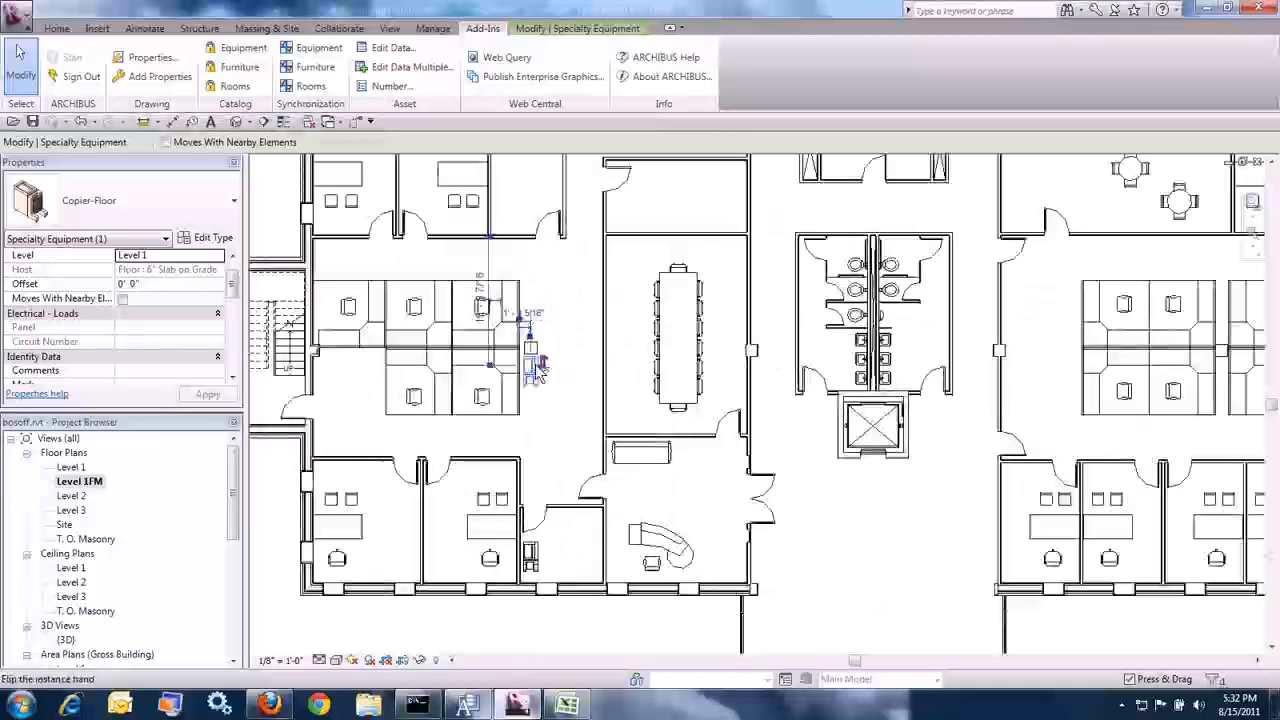
click(386, 87)
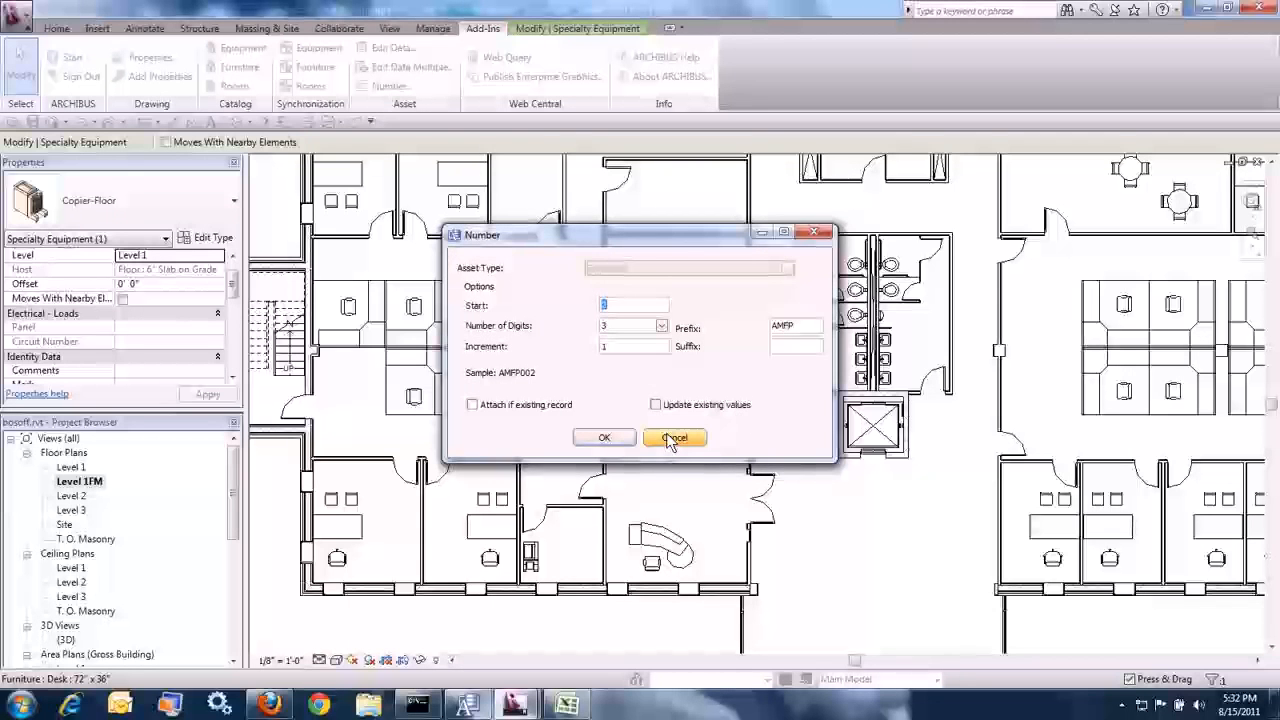
text(00)
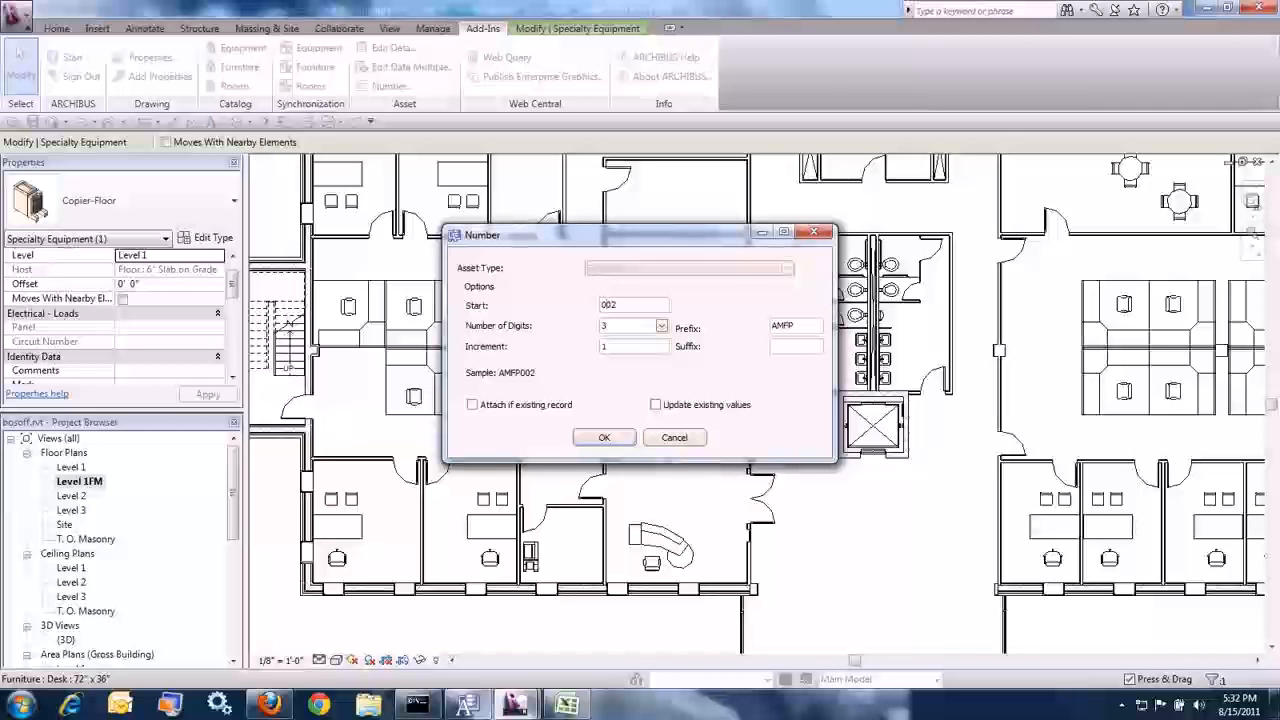
click(656, 405)
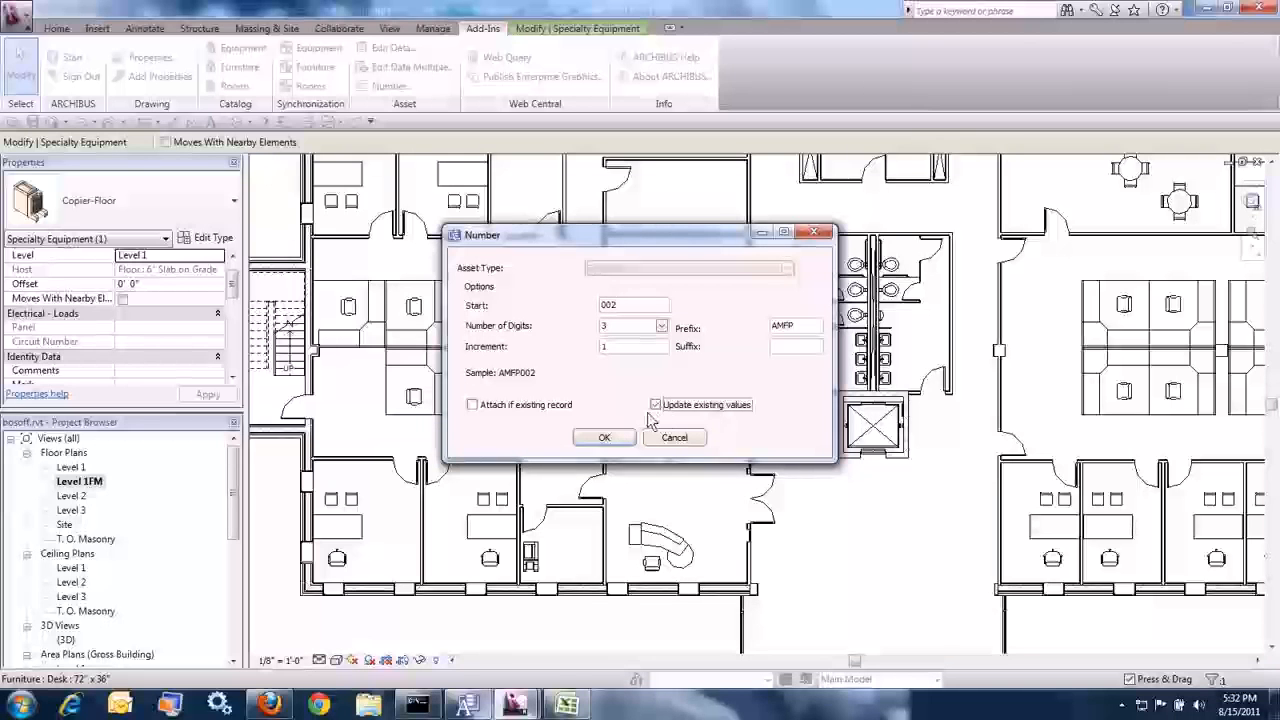
click(604, 437)
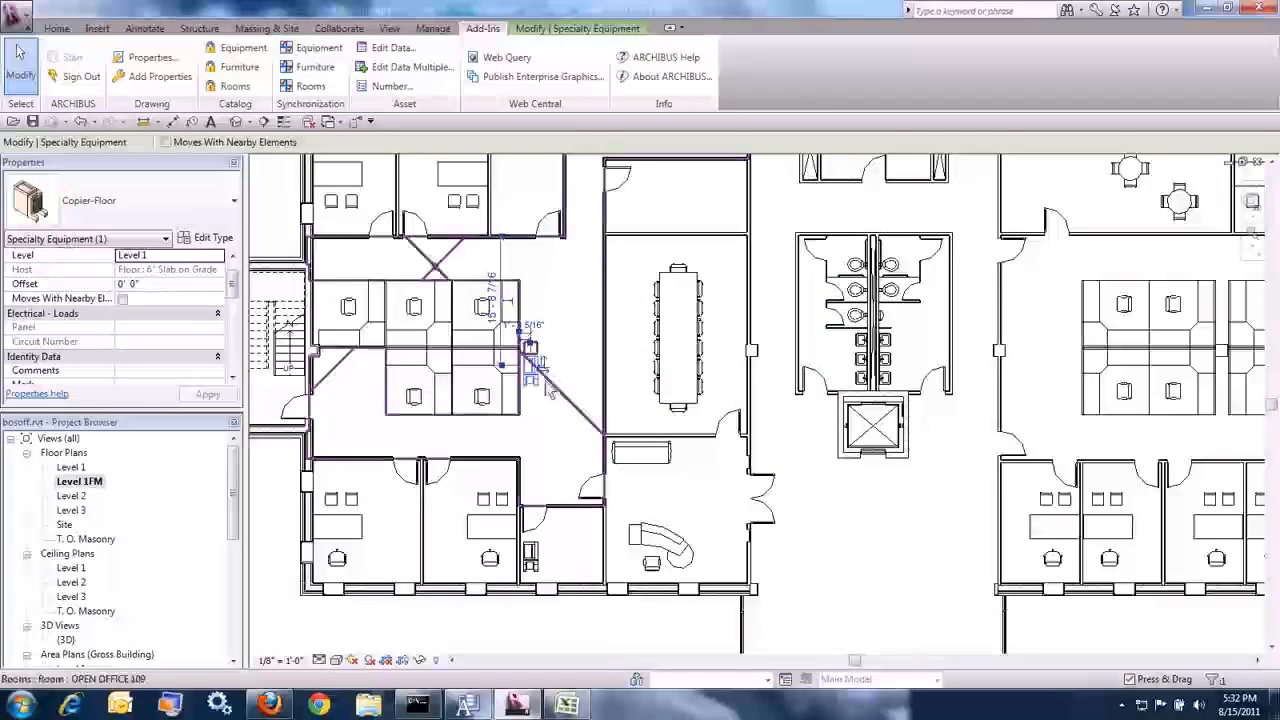
Switch to ARCHIBUS Smart Client, refresh the BOSOFF EQ equipment grid, and find and open the Tagged Furniture (ta) table
click(468, 706)
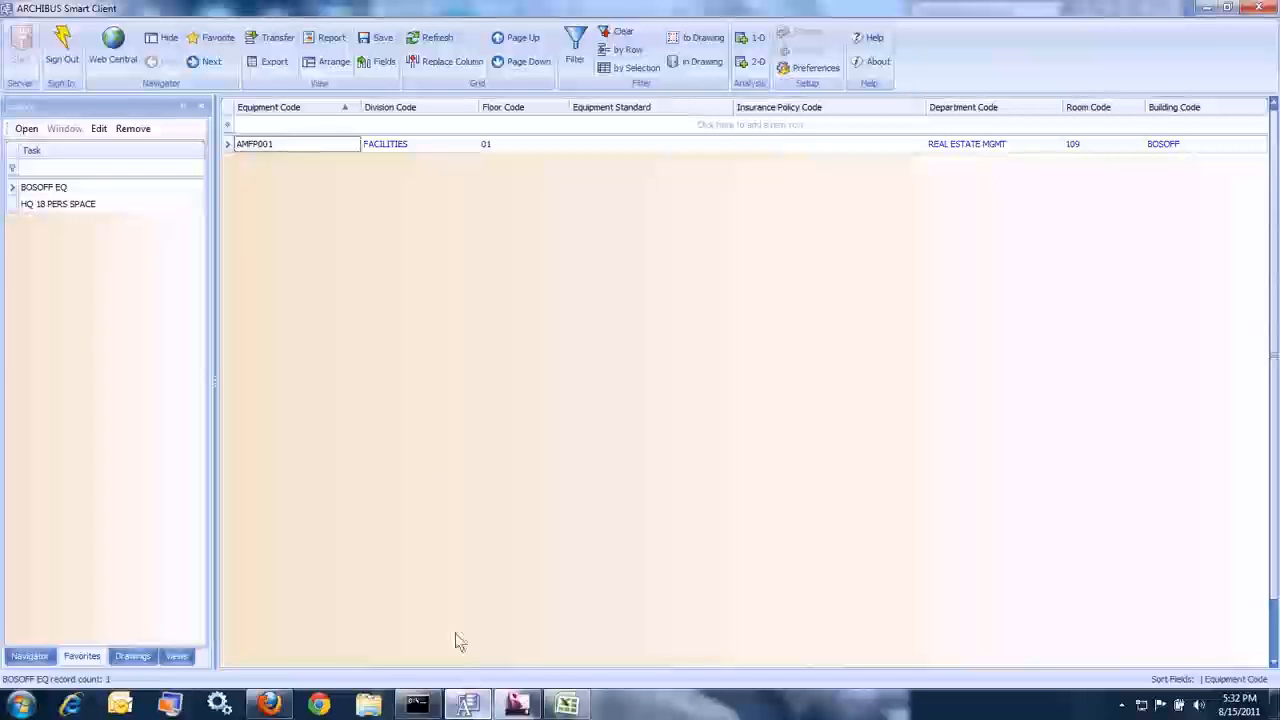
click(432, 40)
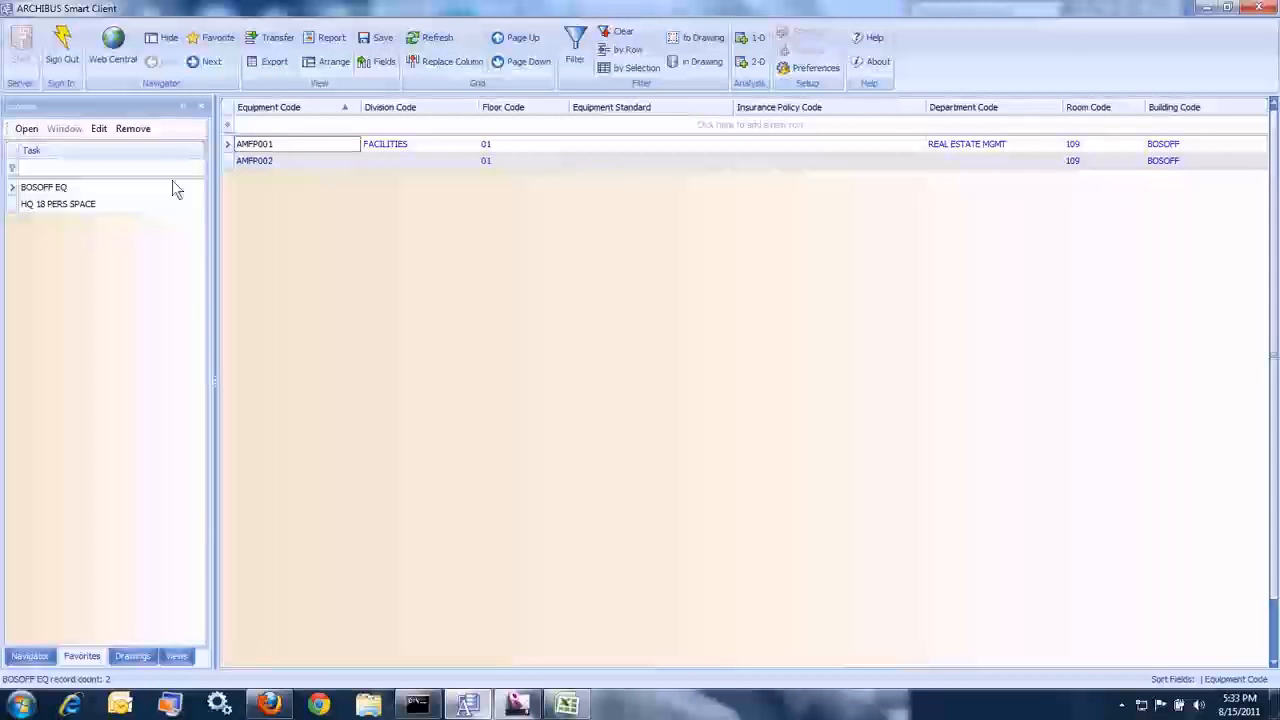
click(177, 656)
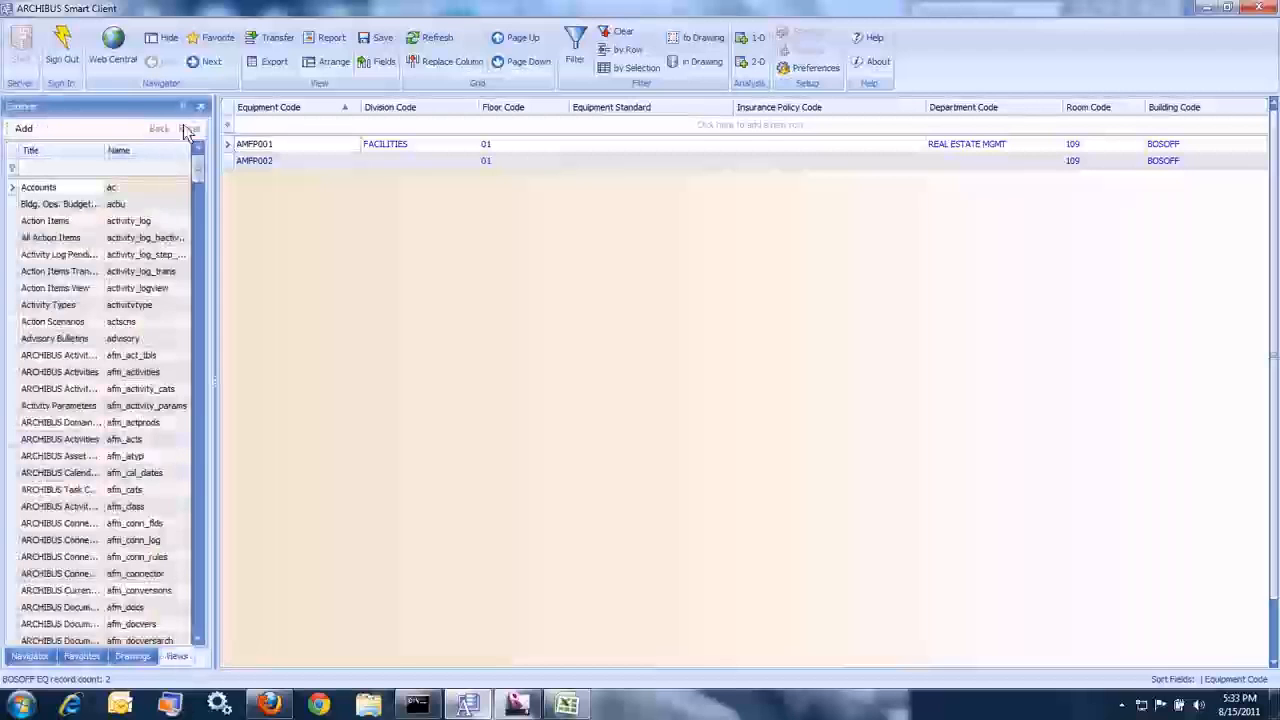
click(149, 168)
text(ta)
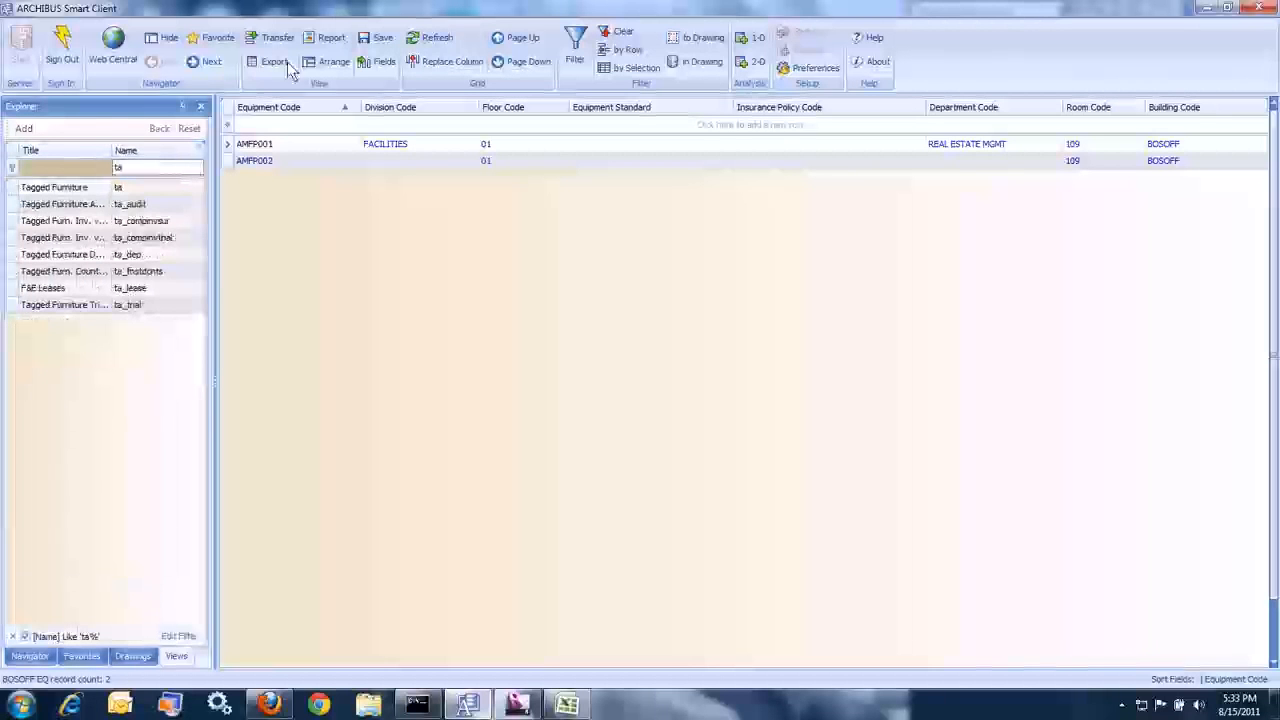
click(78, 192)
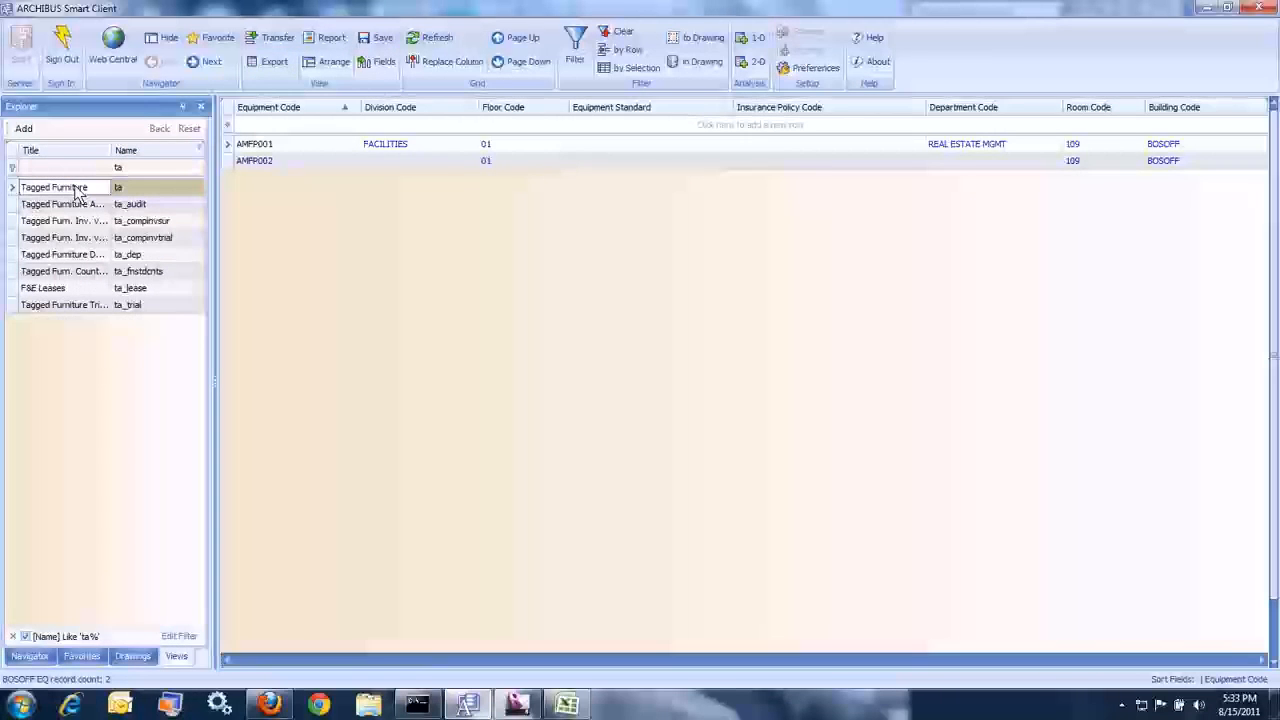
double_click(75, 187)
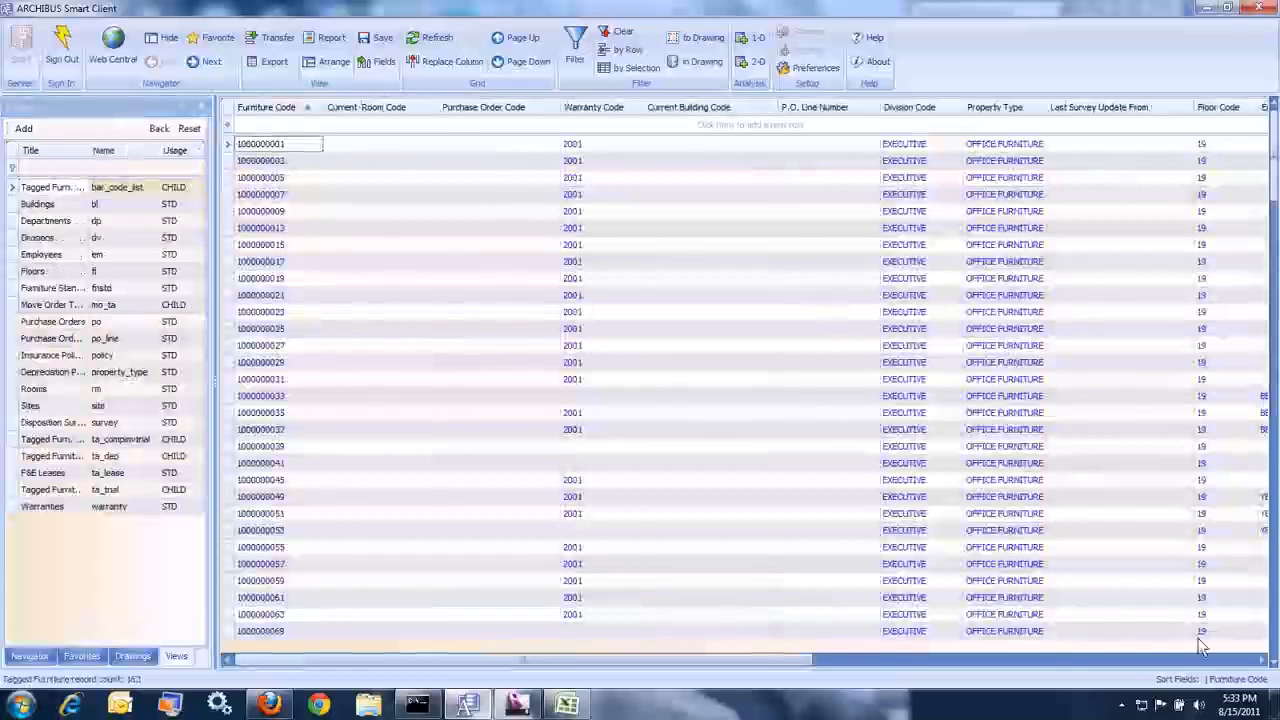
Filter the Tagged Furniture records to building code BOSOFF and return to the Furniture Code column
click(1215, 661)
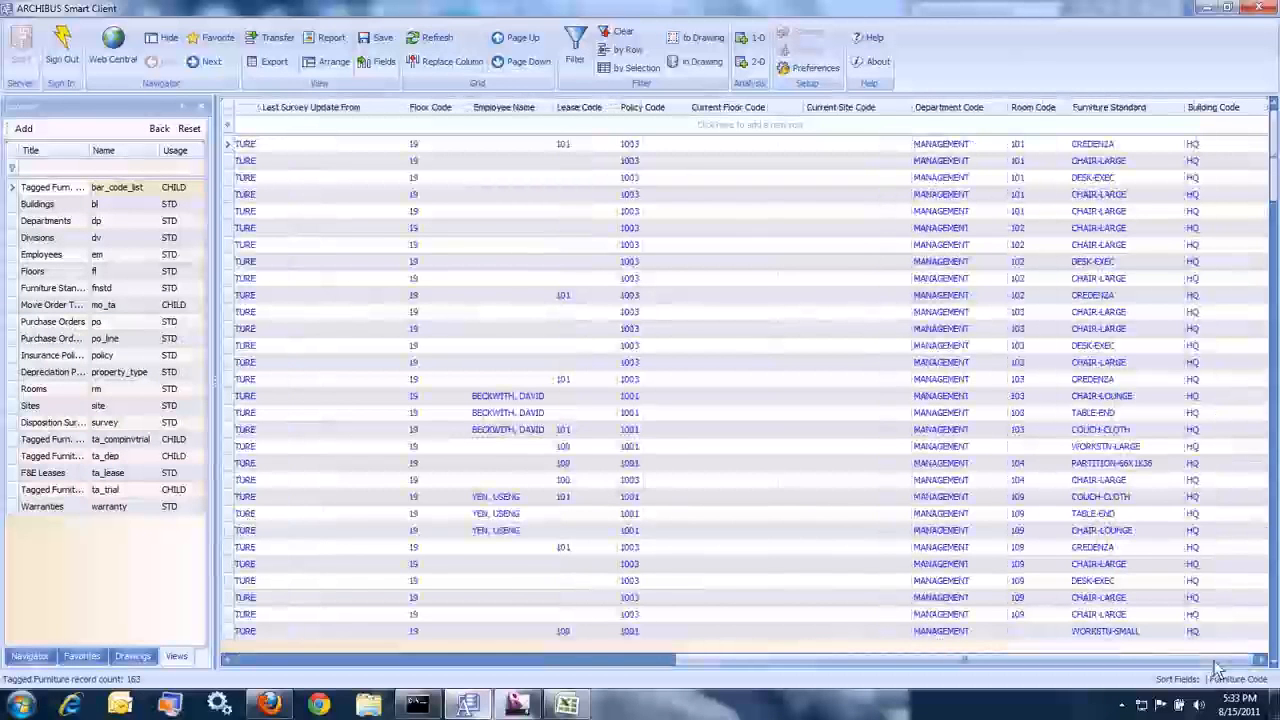
click(1262, 104)
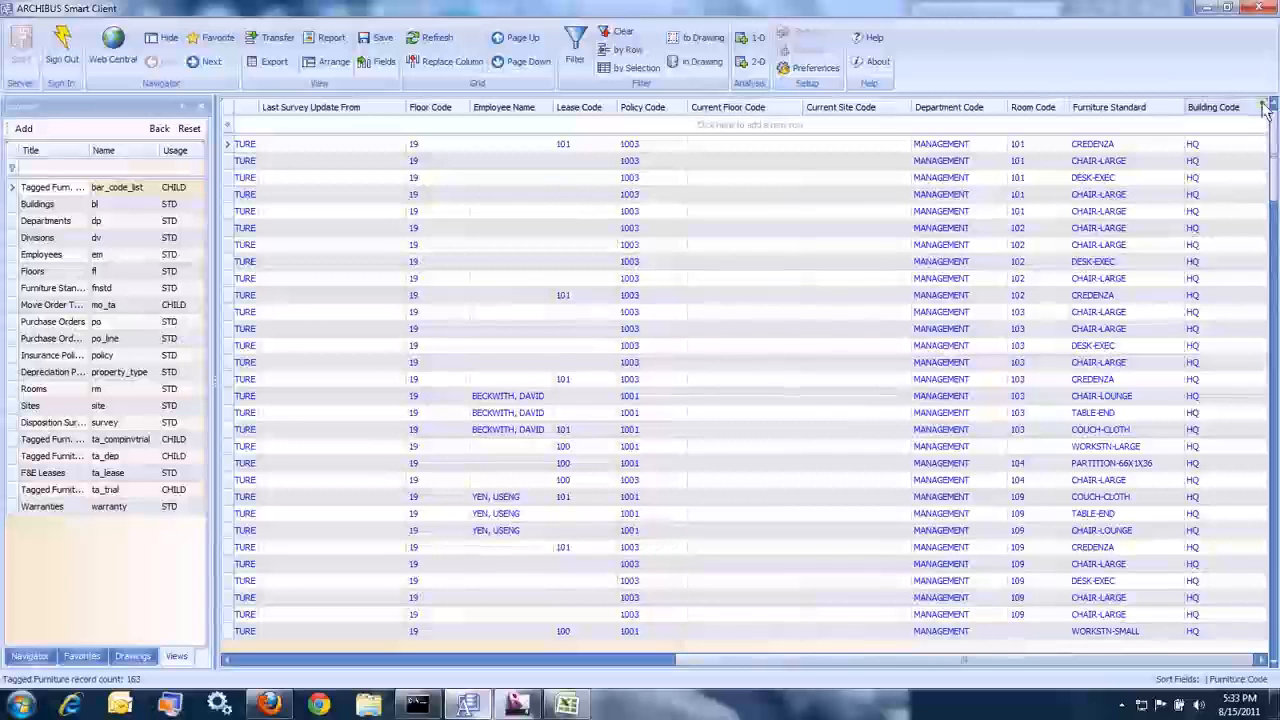
click(1233, 142)
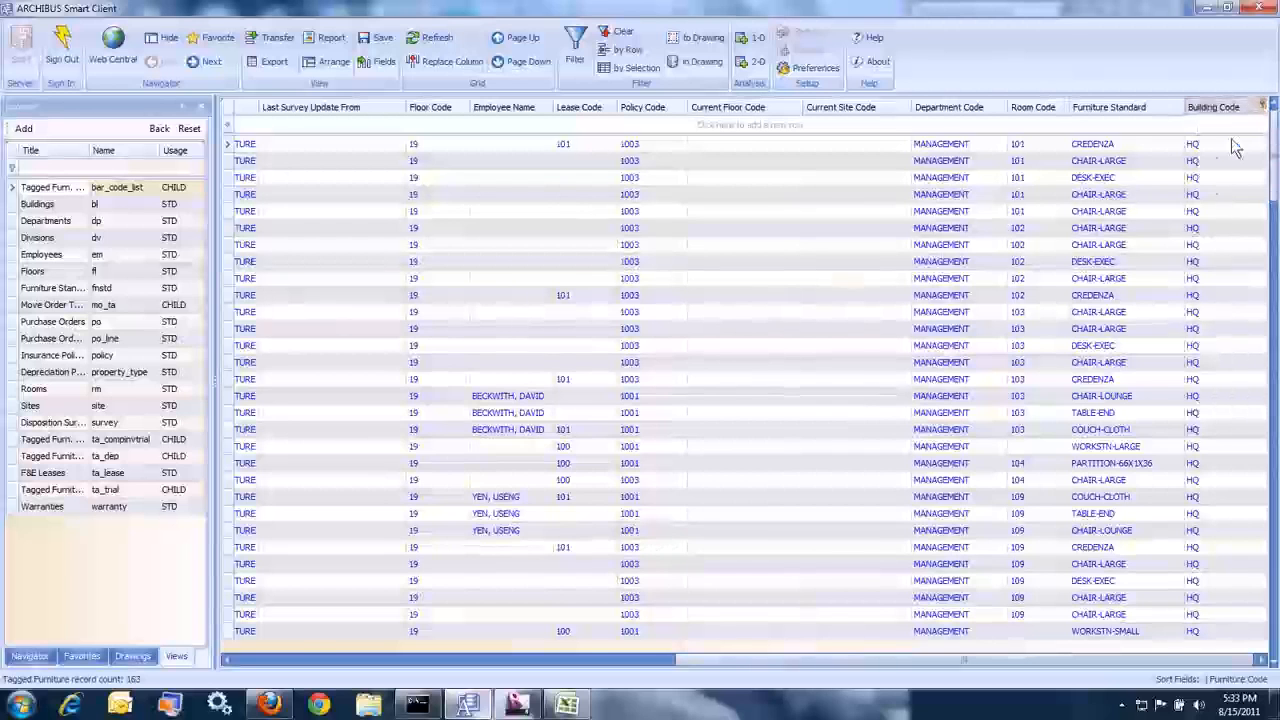
click(268, 661)
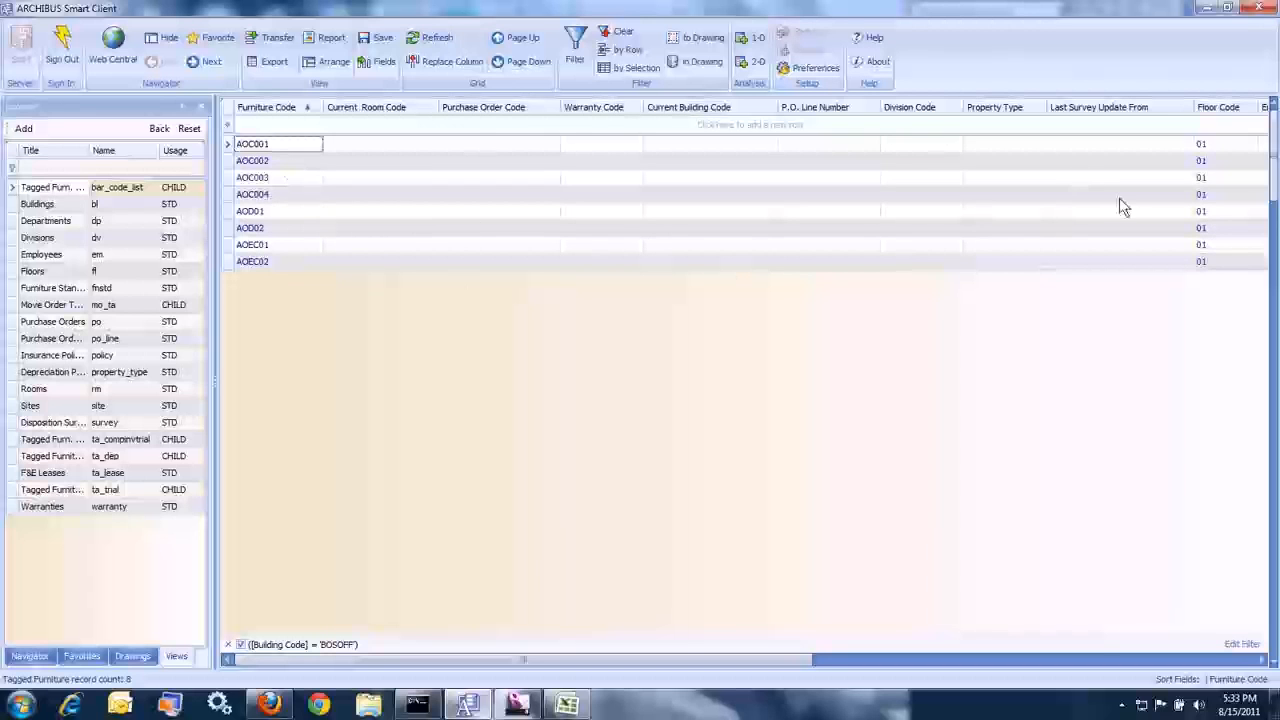
Switch to the BOSOFF_COBIE.xls workbook in Excel and save it, continuing past the compatibility check
click(567, 705)
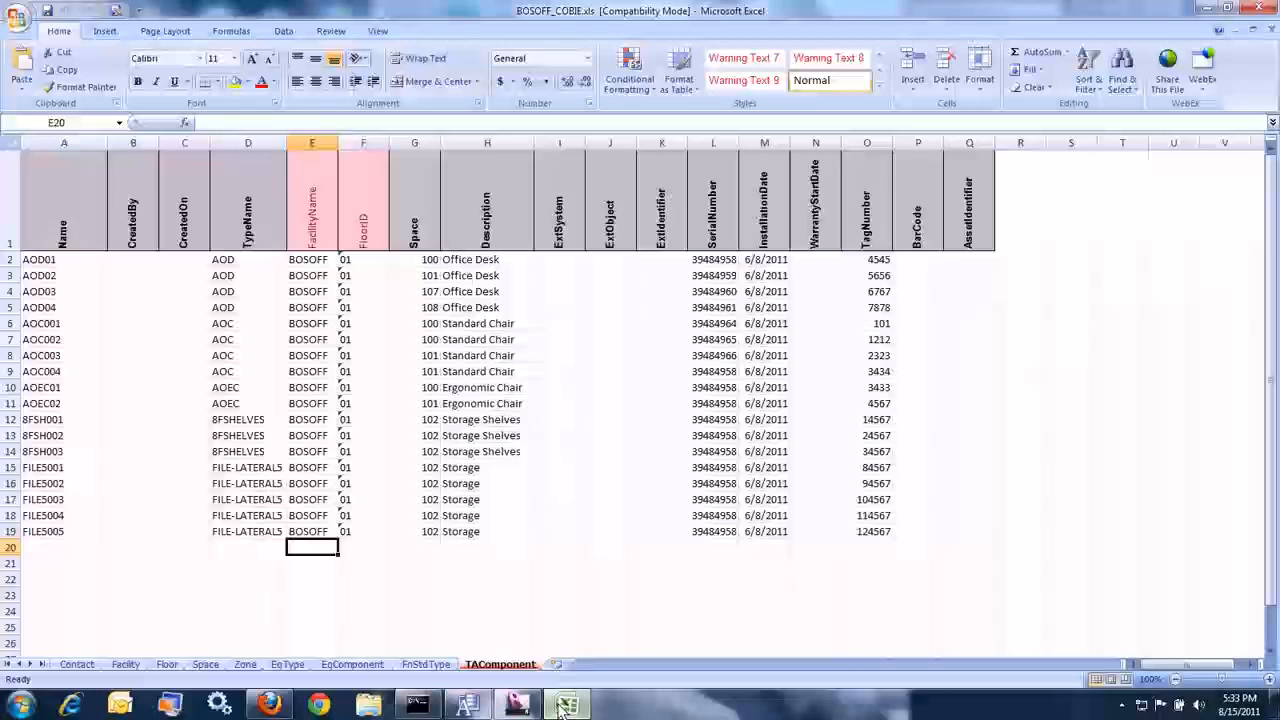
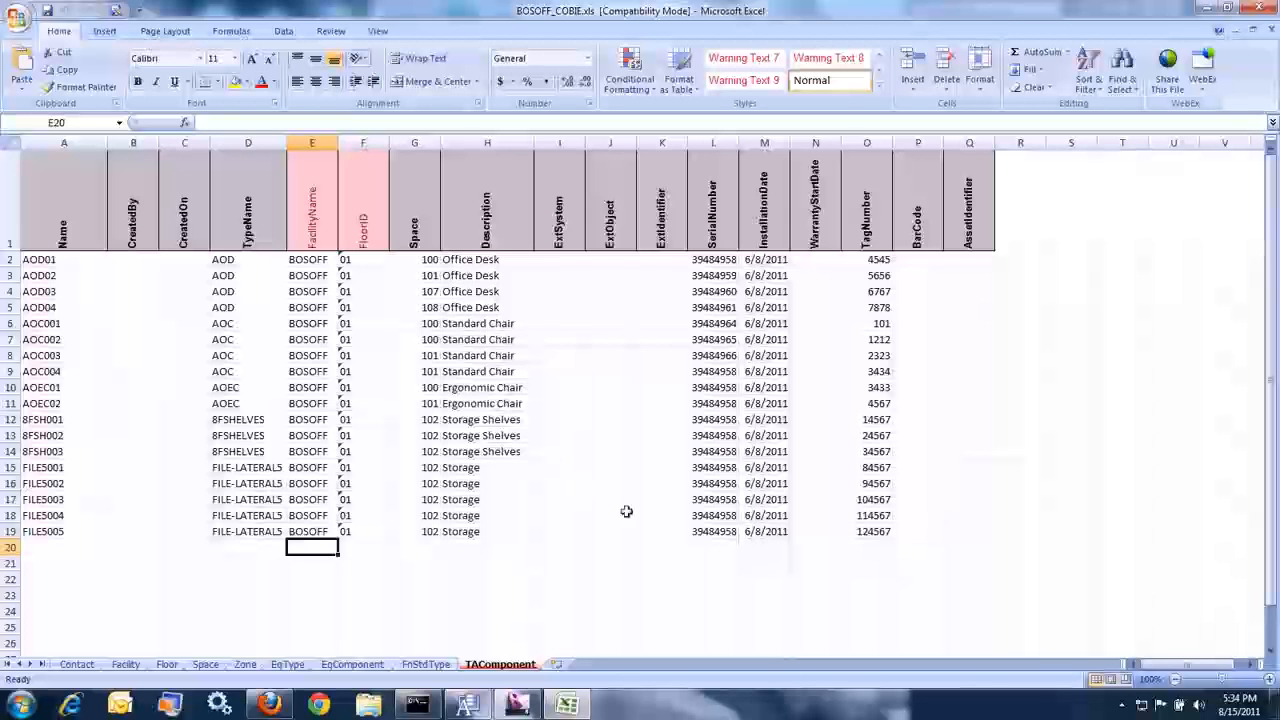
click(46, 10)
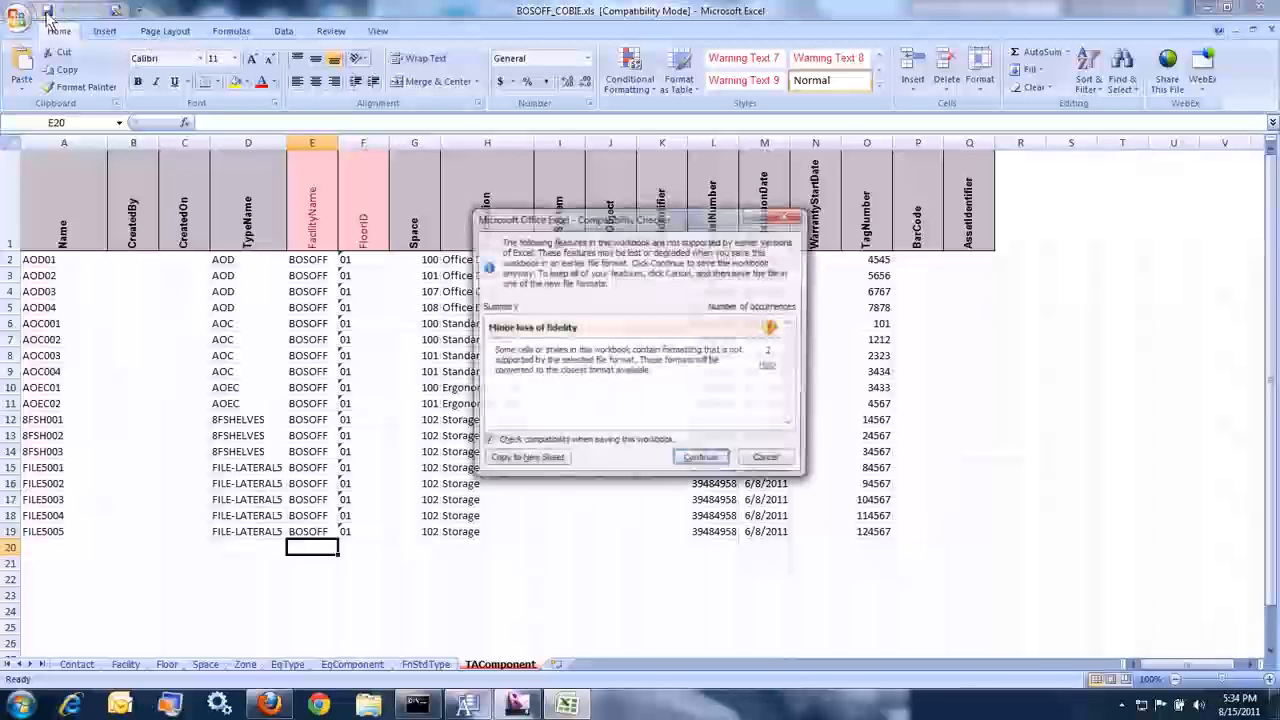
click(701, 461)
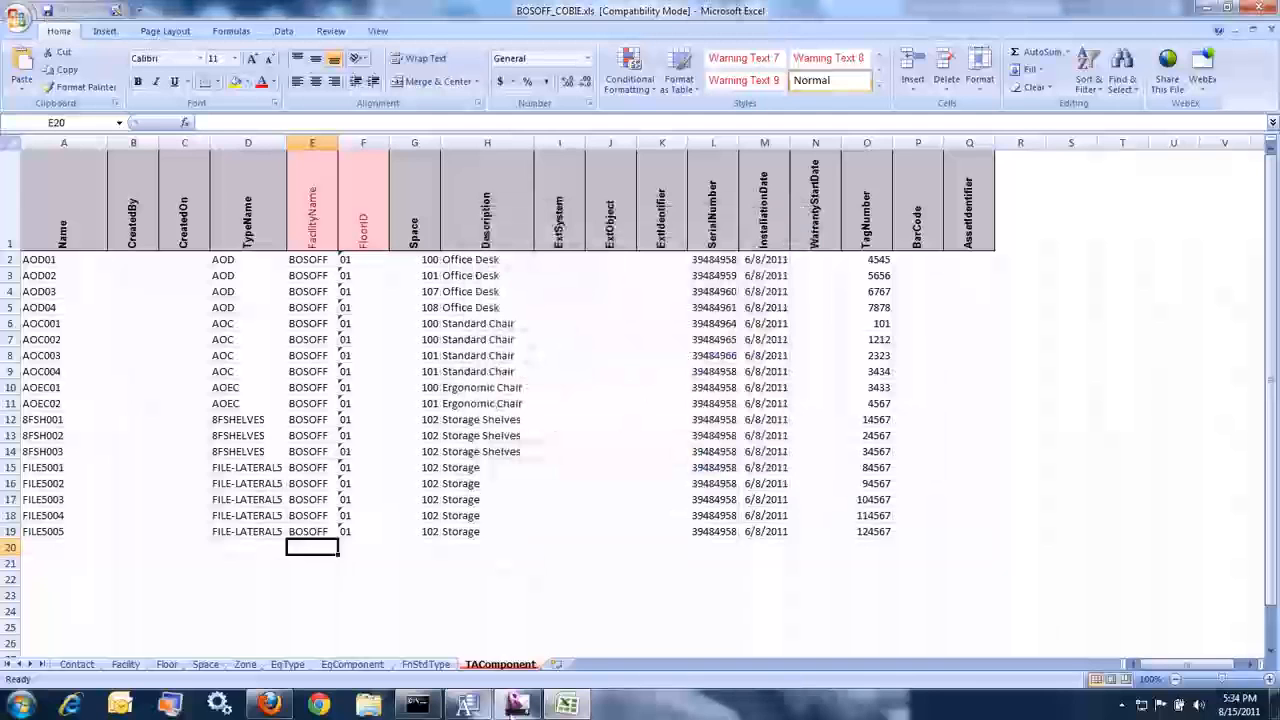
Switch to ARCHIBUS Web Central in Firefox, look at the connector configuration under the System Administrator role, and open Execute Connectors
click(268, 705)
click(118, 486)
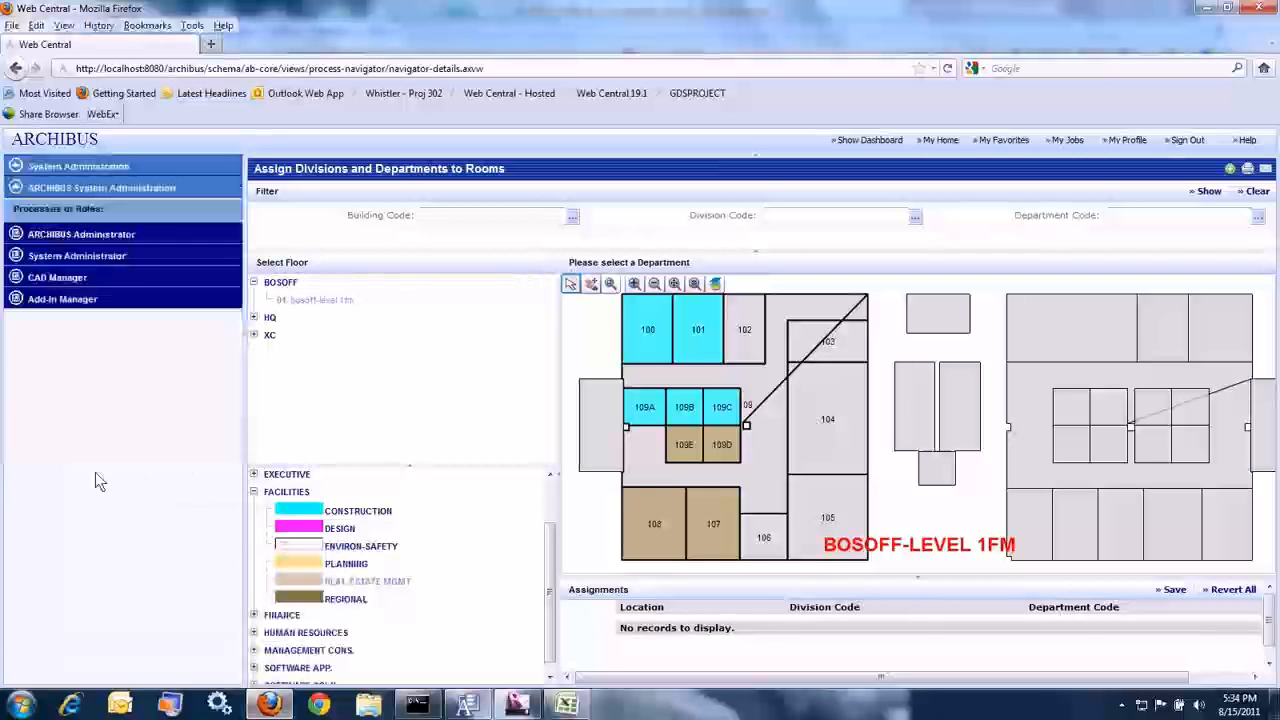
click(80, 255)
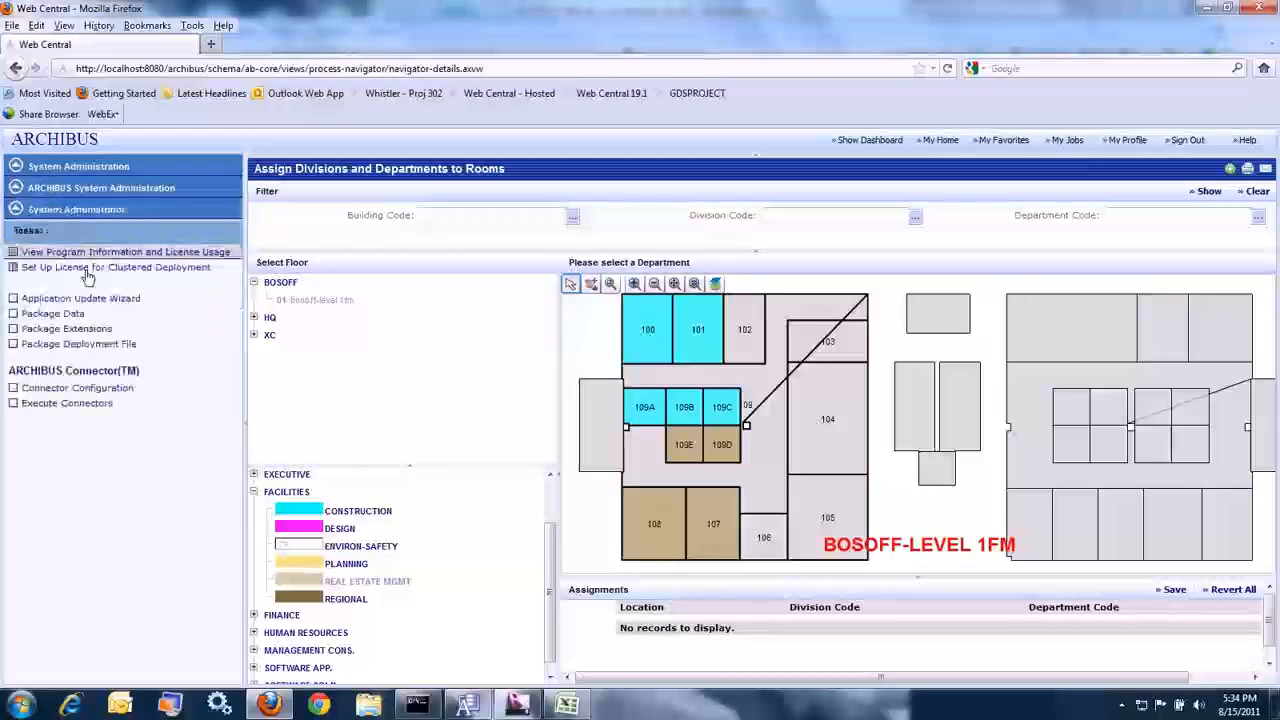
click(88, 390)
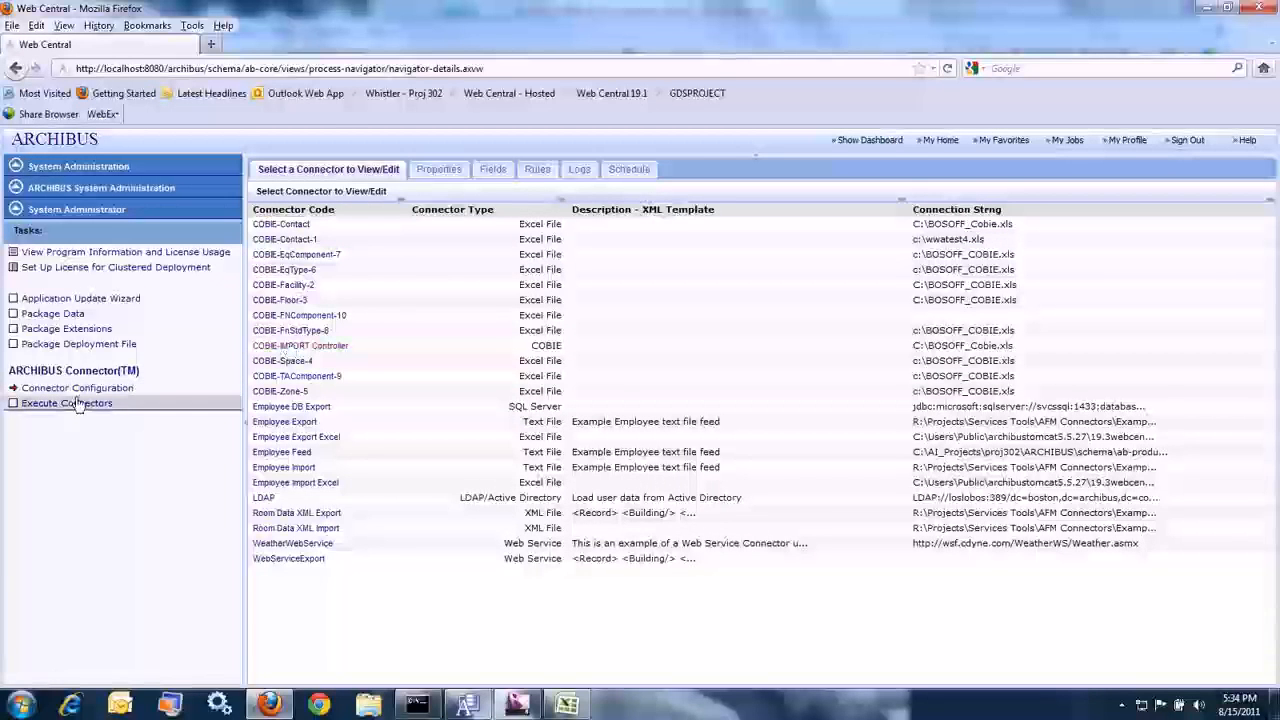
click(80, 404)
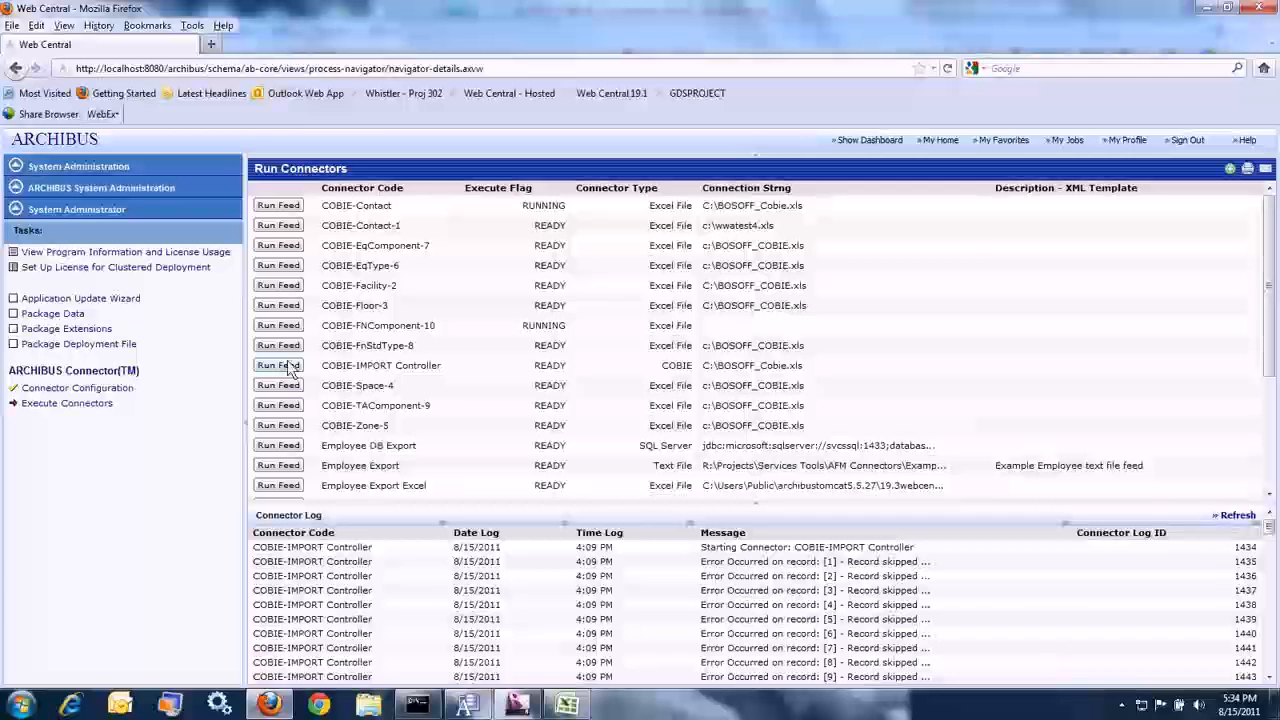
Run the COBIE-IMPORT Controller feed and refresh the connector log to follow the import to its end
click(288, 368)
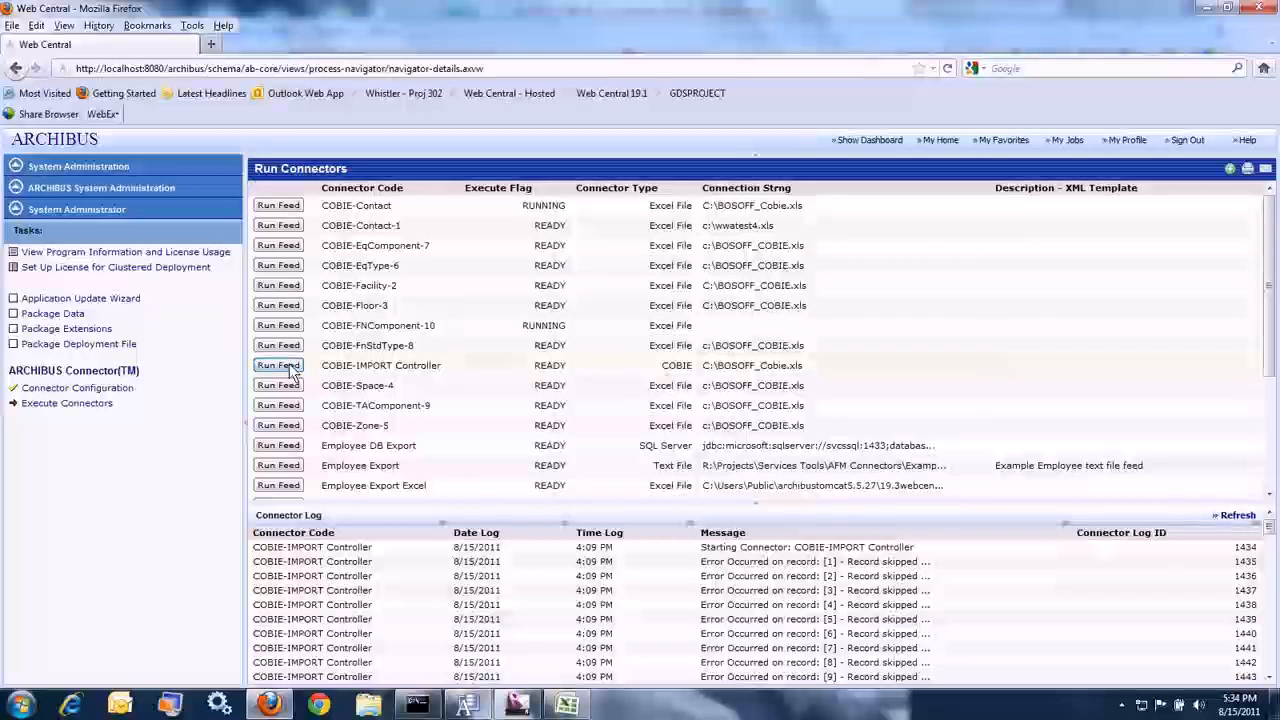
click(1236, 515)
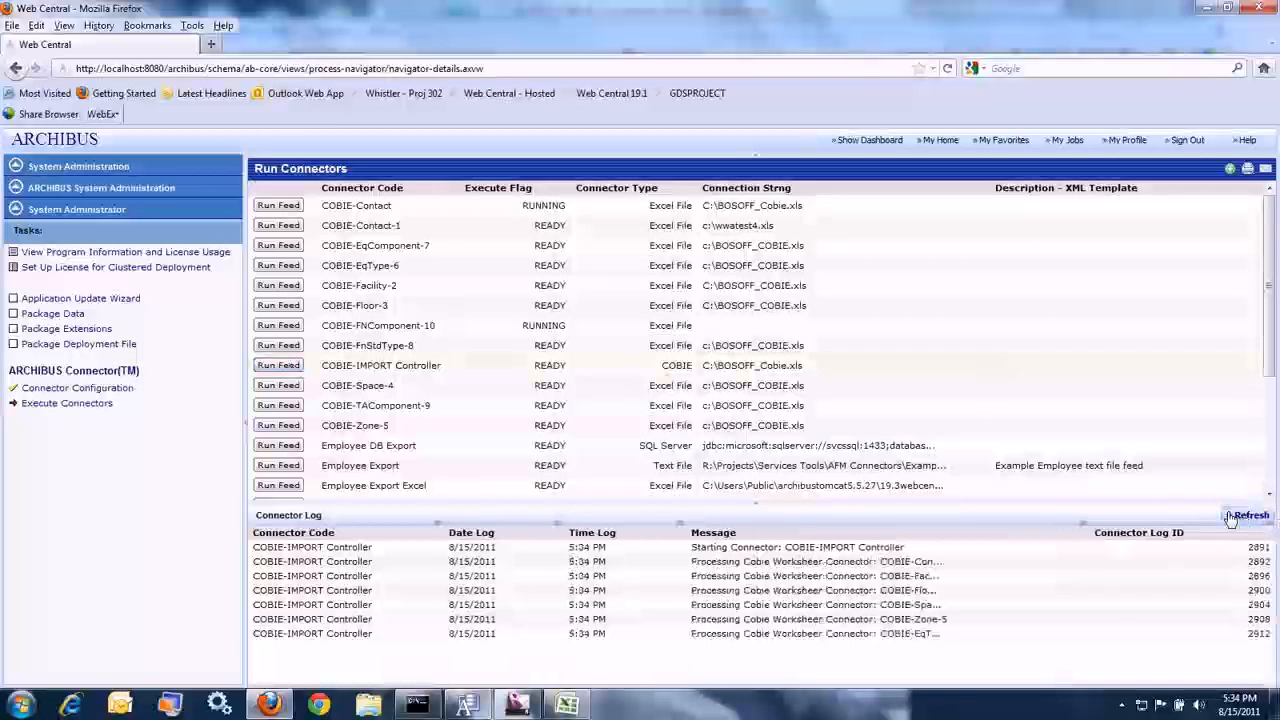
click(1231, 516)
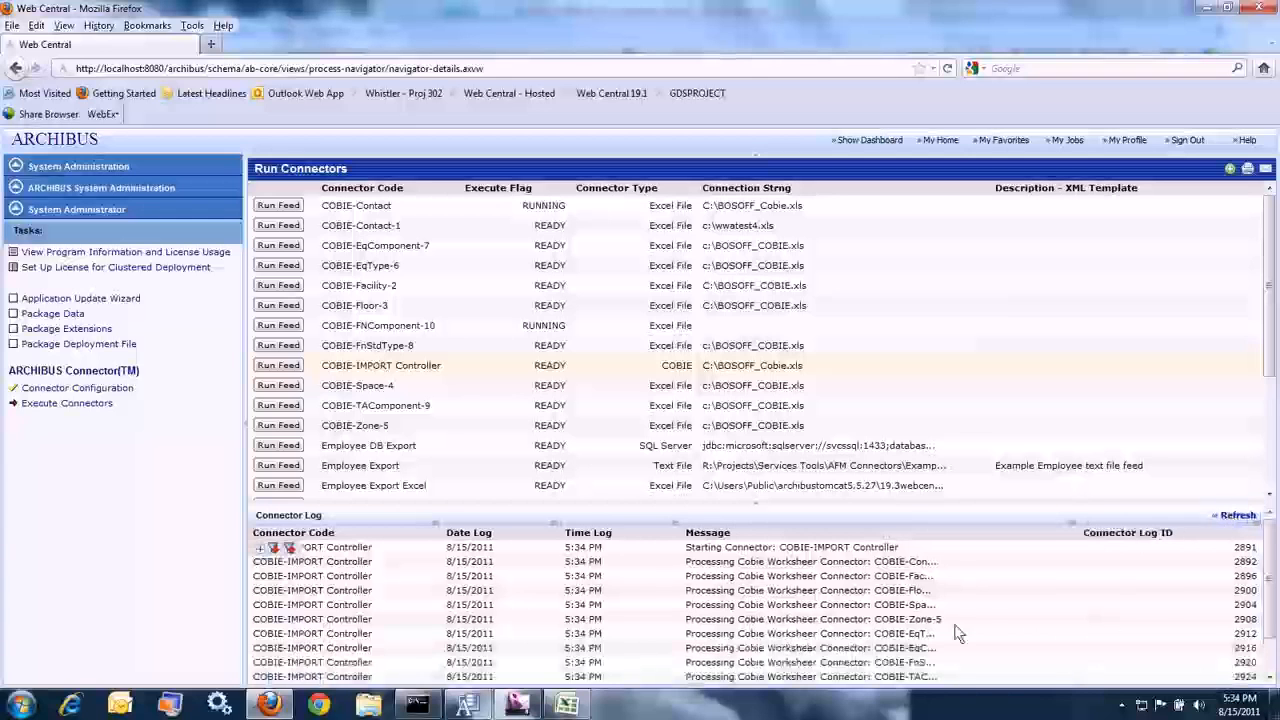
scroll(1001, 621, down, 2)
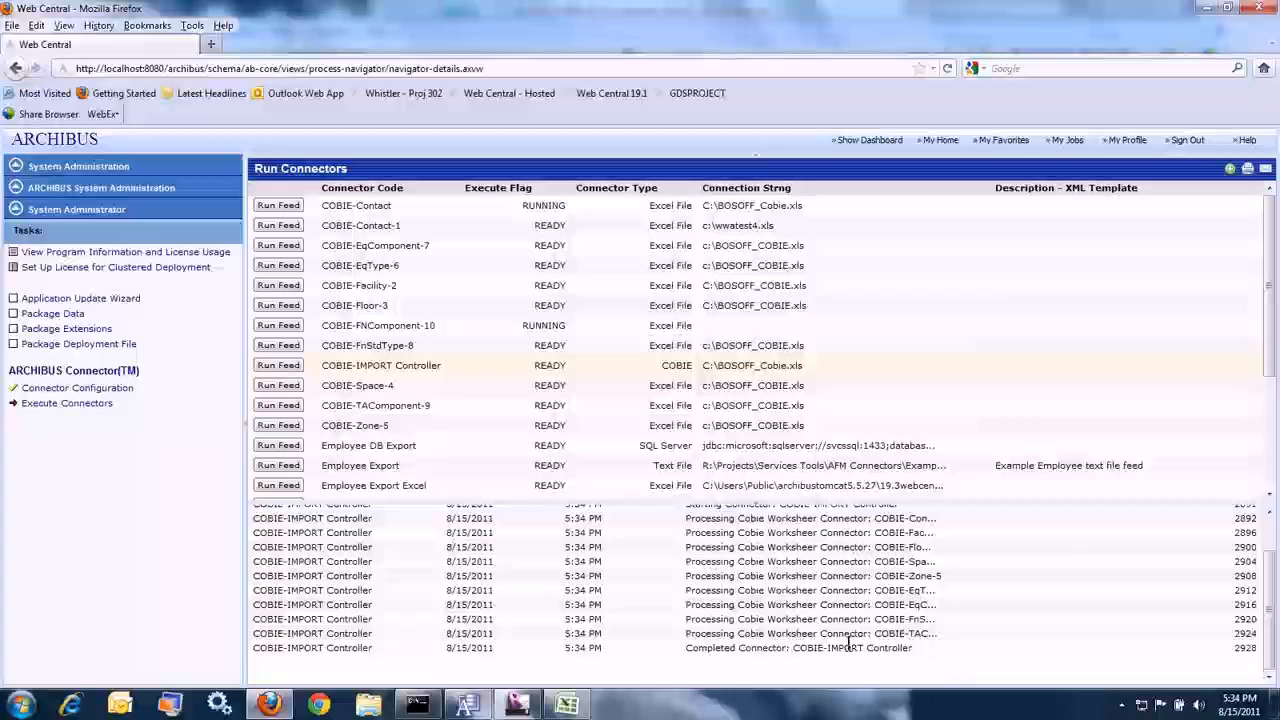
click(56, 168)
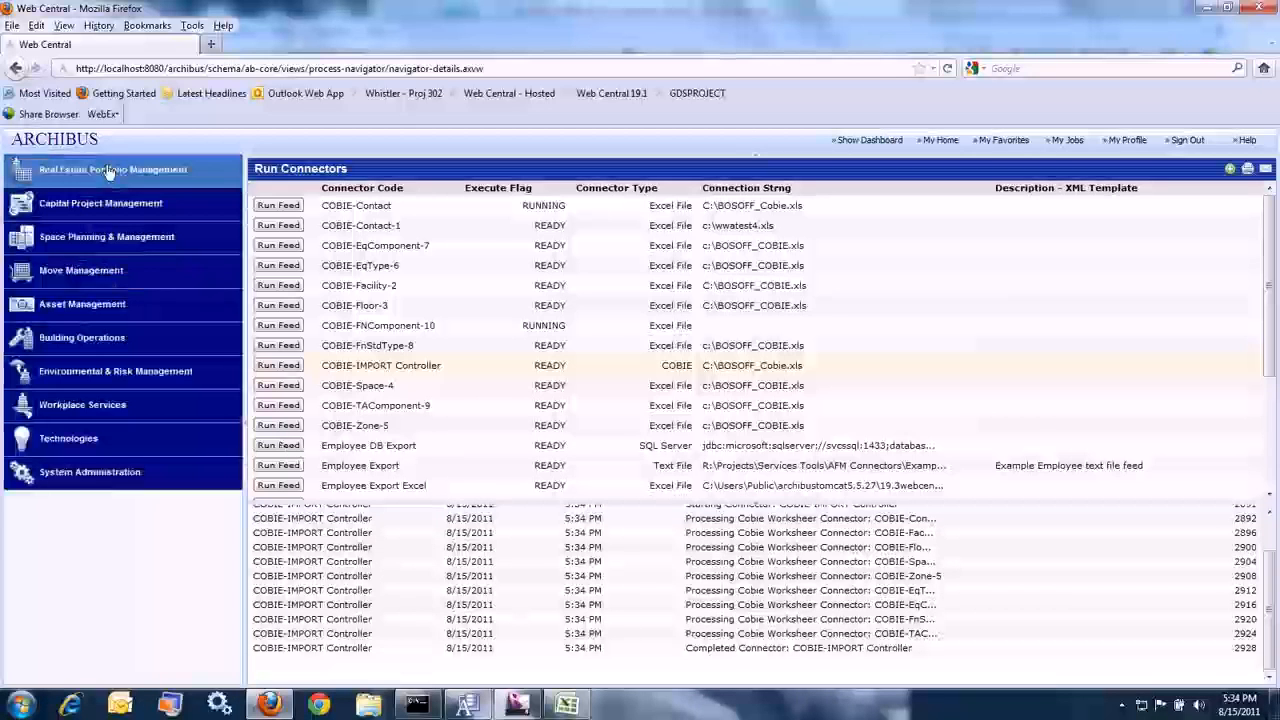
Switch to ARCHIBUS Smart Client and refresh the BOSOFF Tagged Furniture records
click(466, 705)
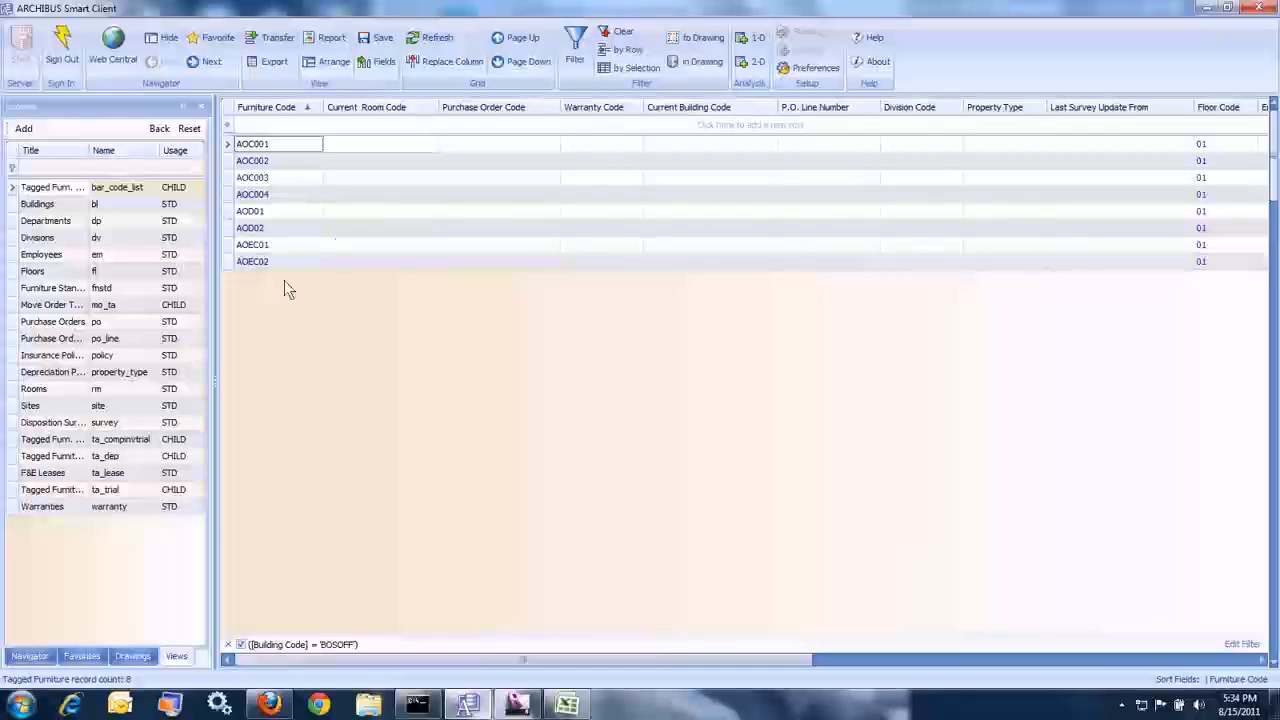
click(441, 42)
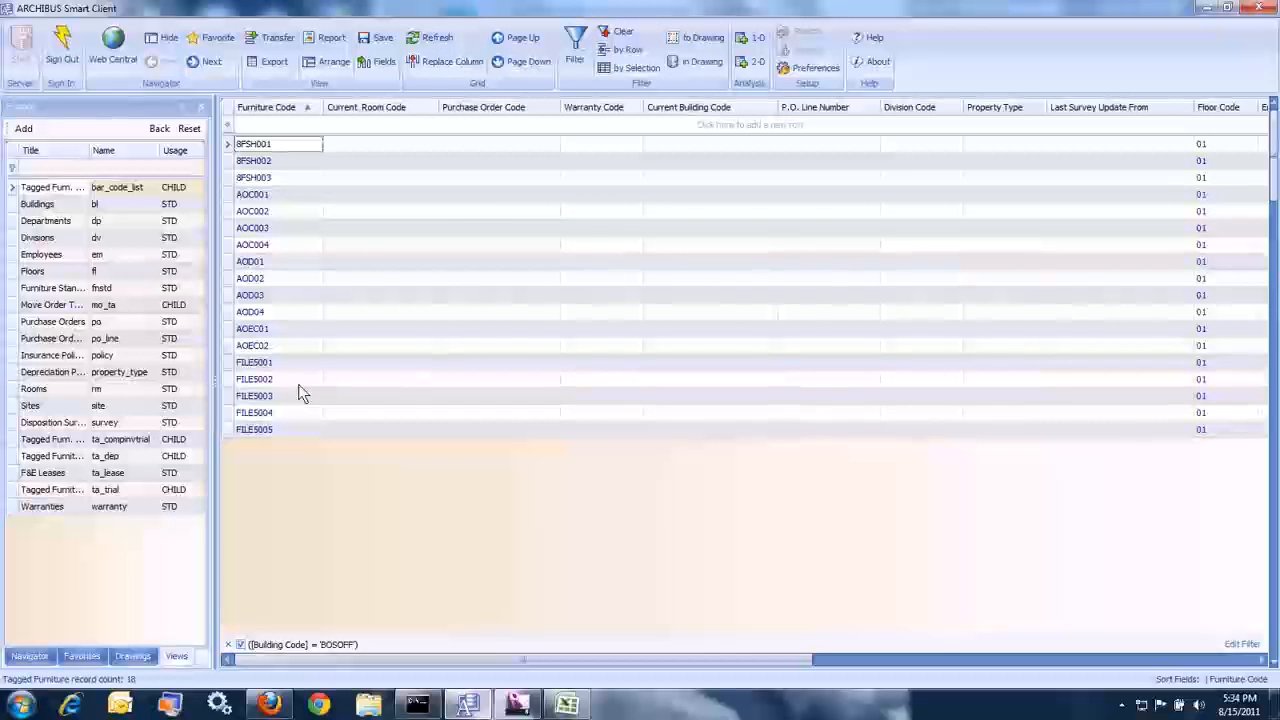
Hide the Current Room, Purchase Order, Warranty, Current Building, P.O. Line Number, Property Type, Current Site and Current Floor fields from the Tagged Furniture grid
click(384, 62)
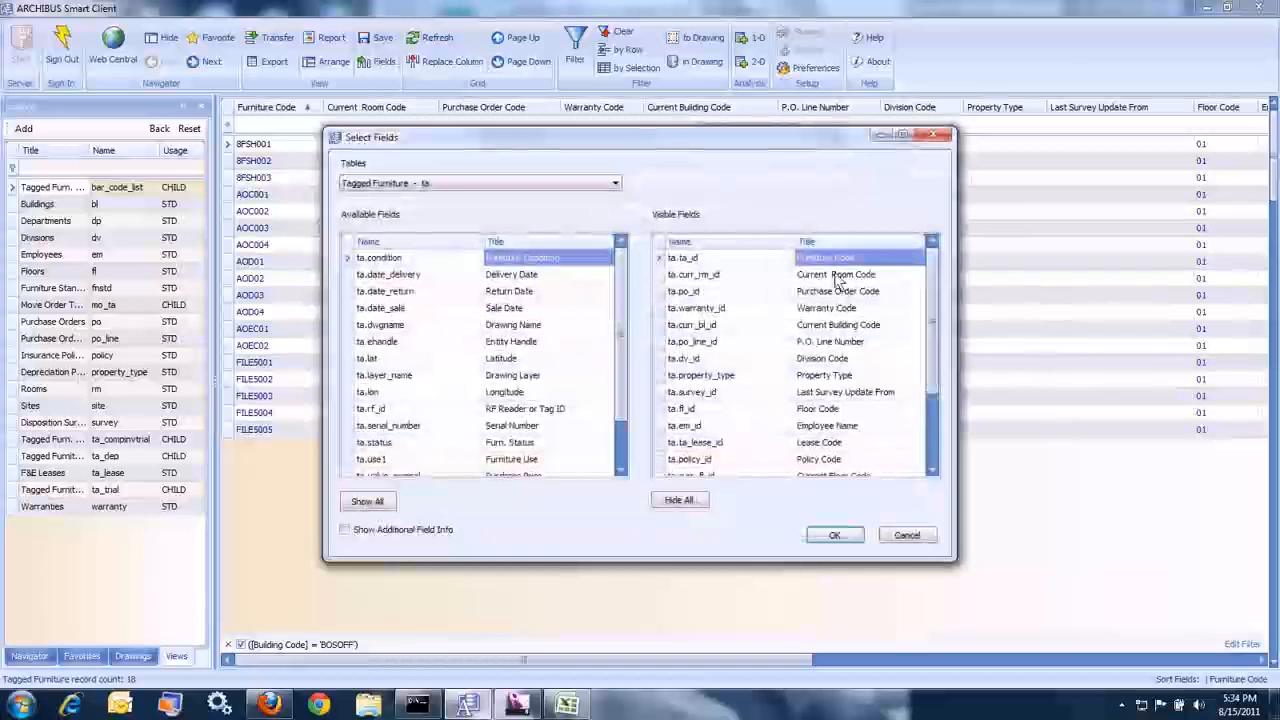
double_click(836, 275)
double_click(836, 275)
double_click(836, 275)
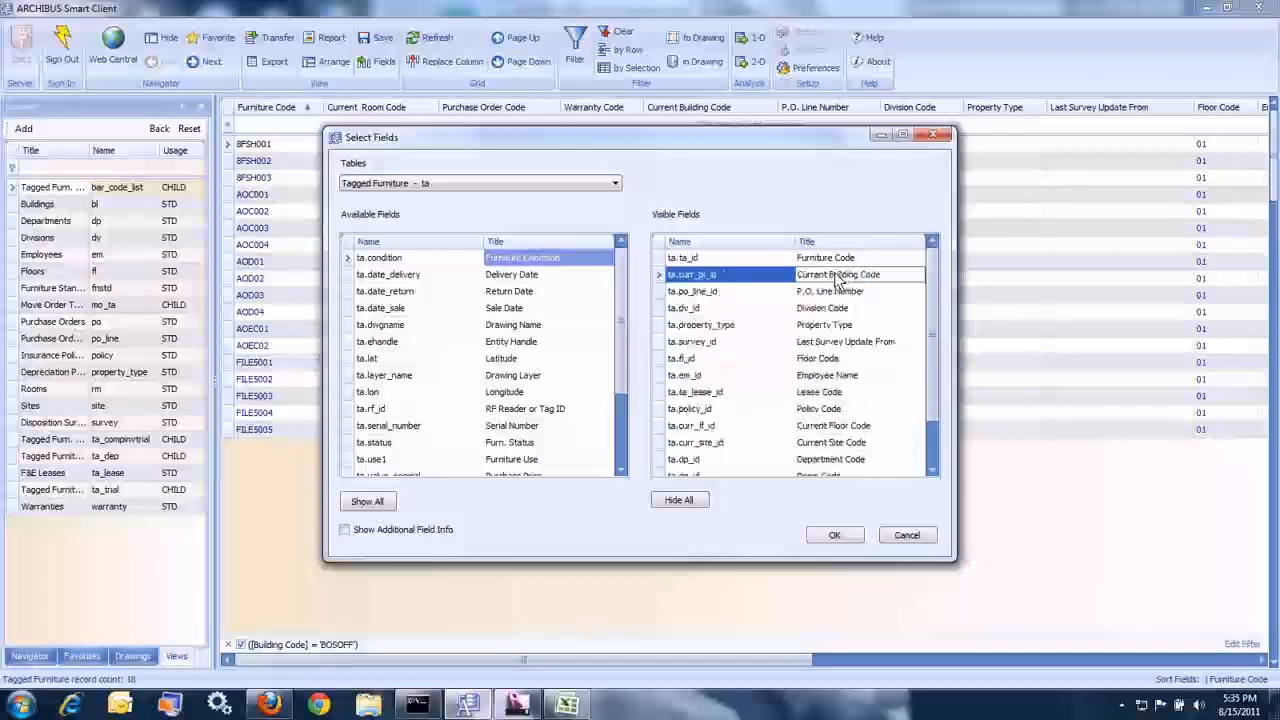
double_click(836, 276)
double_click(836, 276)
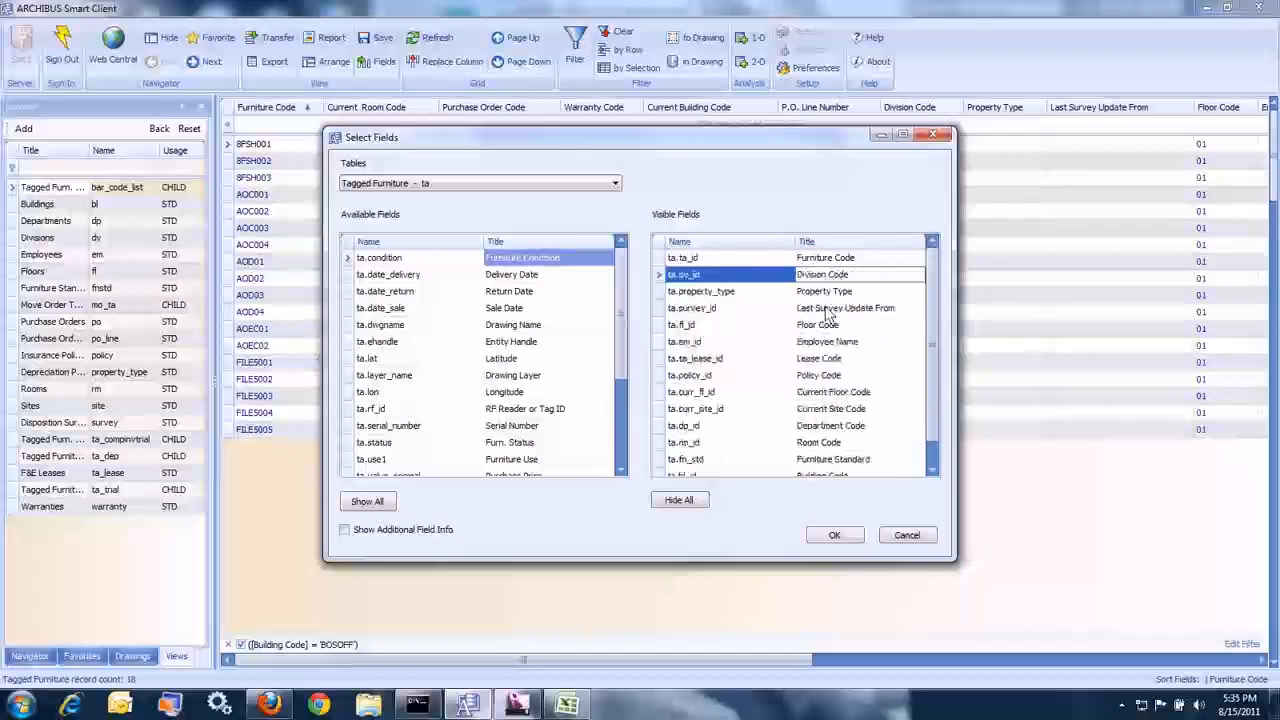
double_click(824, 293)
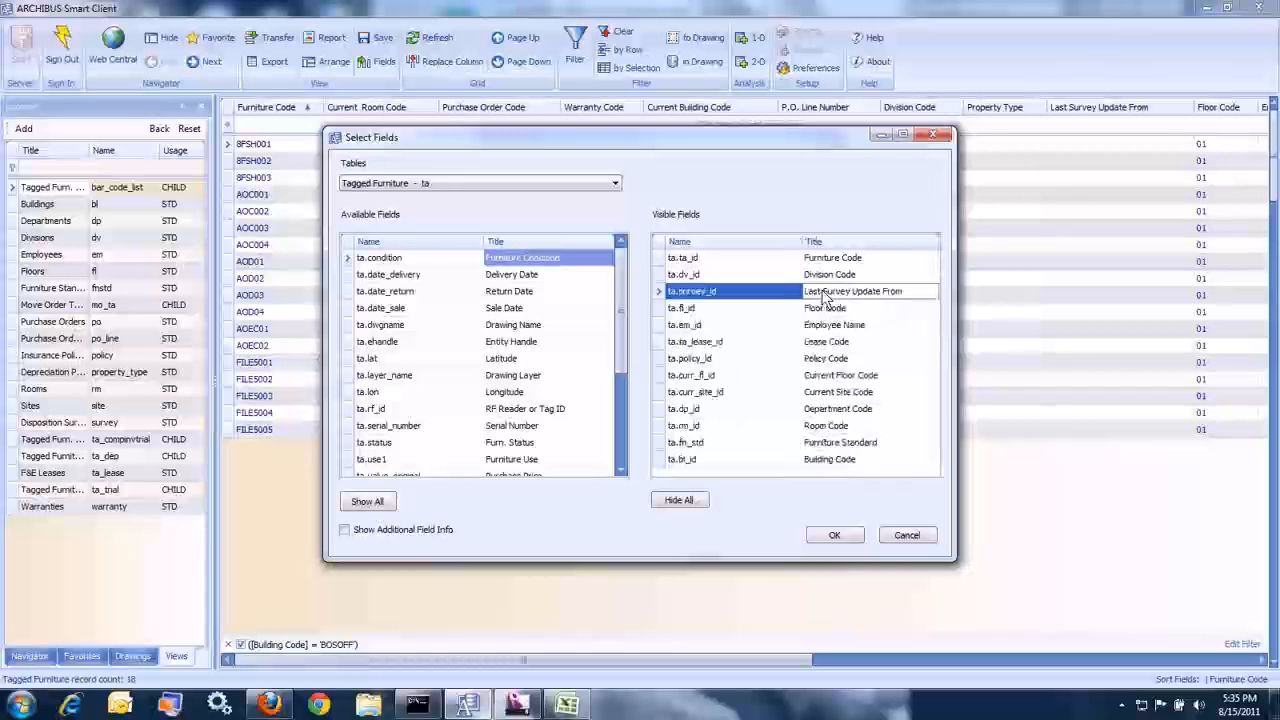
double_click(836, 392)
double_click(830, 376)
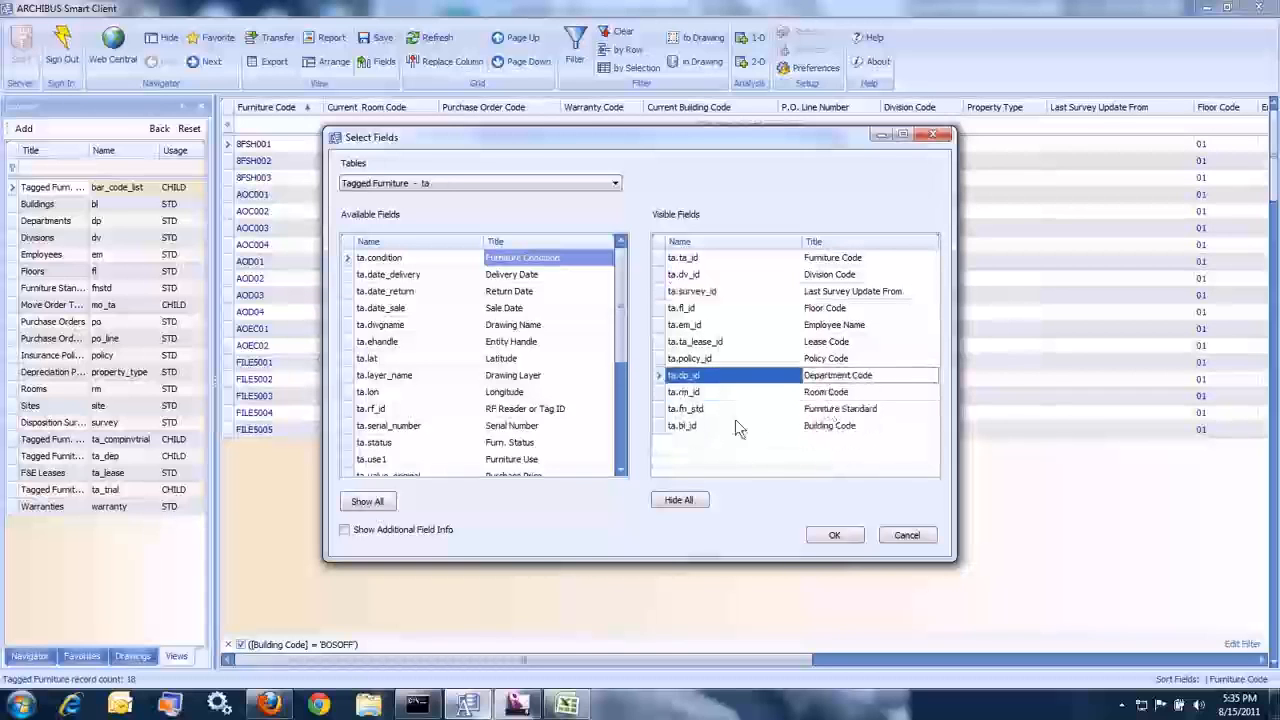
Move the Furniture Standard field directly after Furniture Code in the visible fields and apply the field selection
click(660, 409)
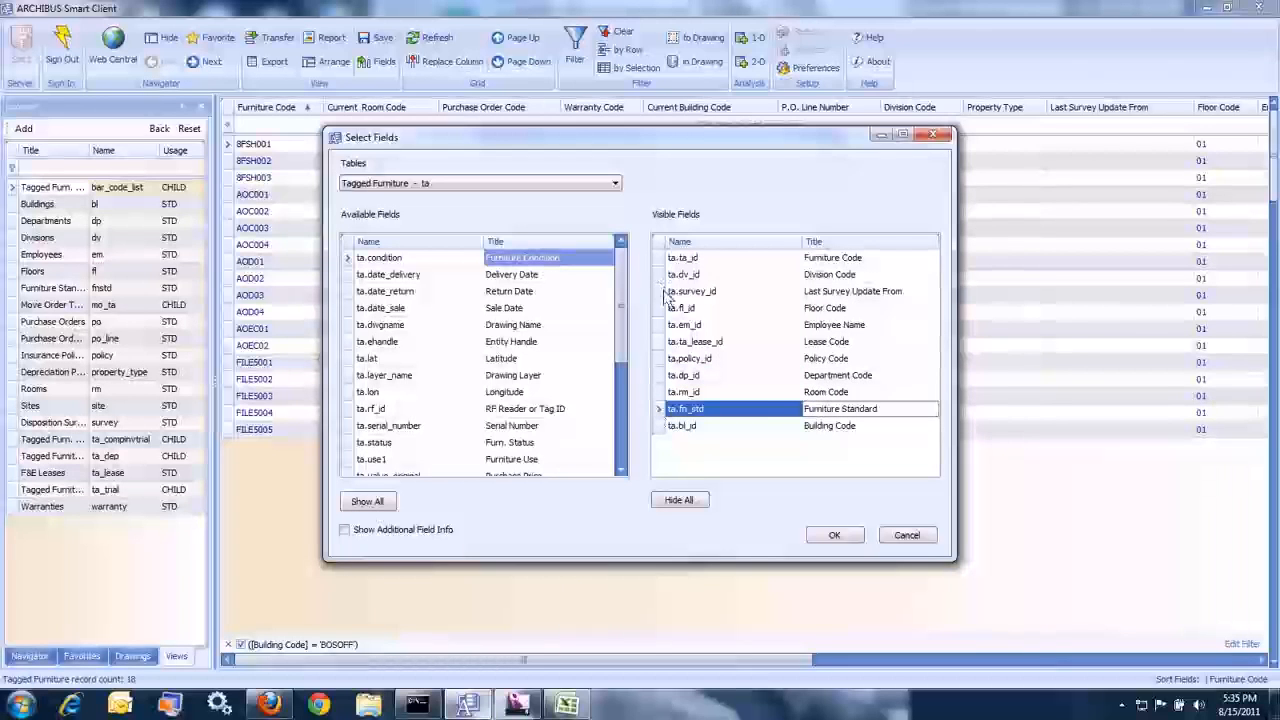
drag(756, 409, 757, 276)
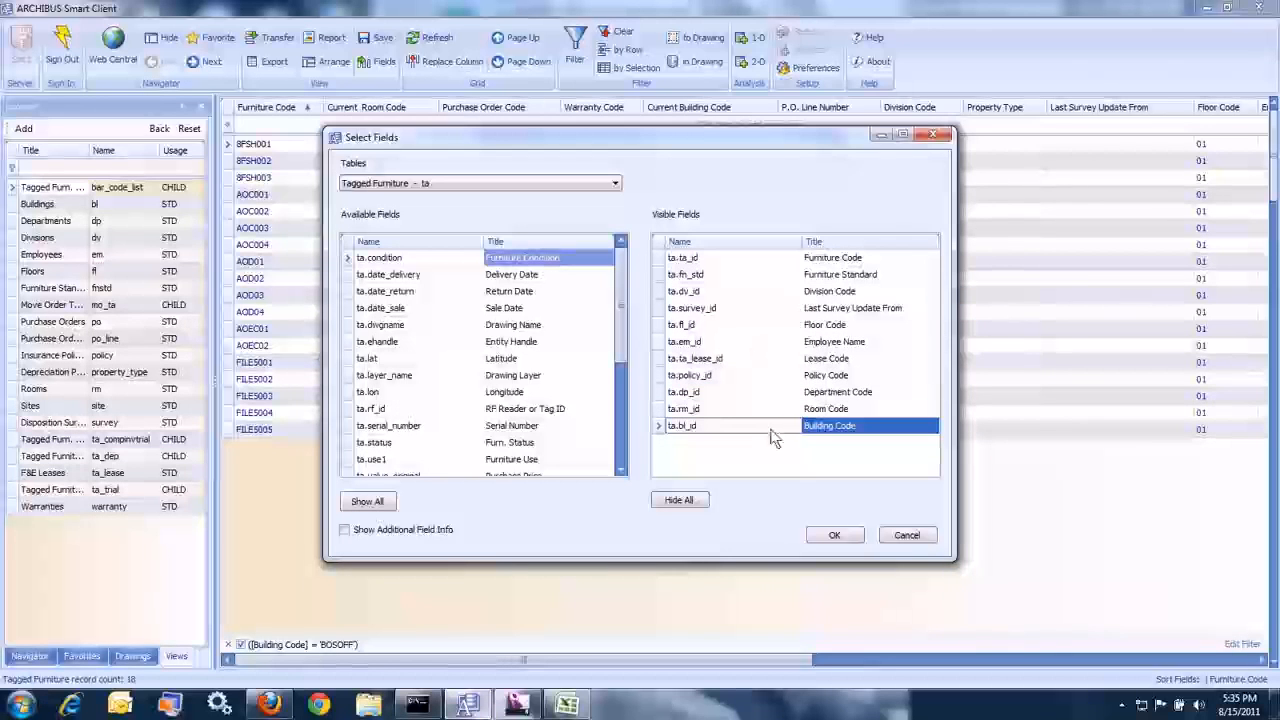
click(834, 536)
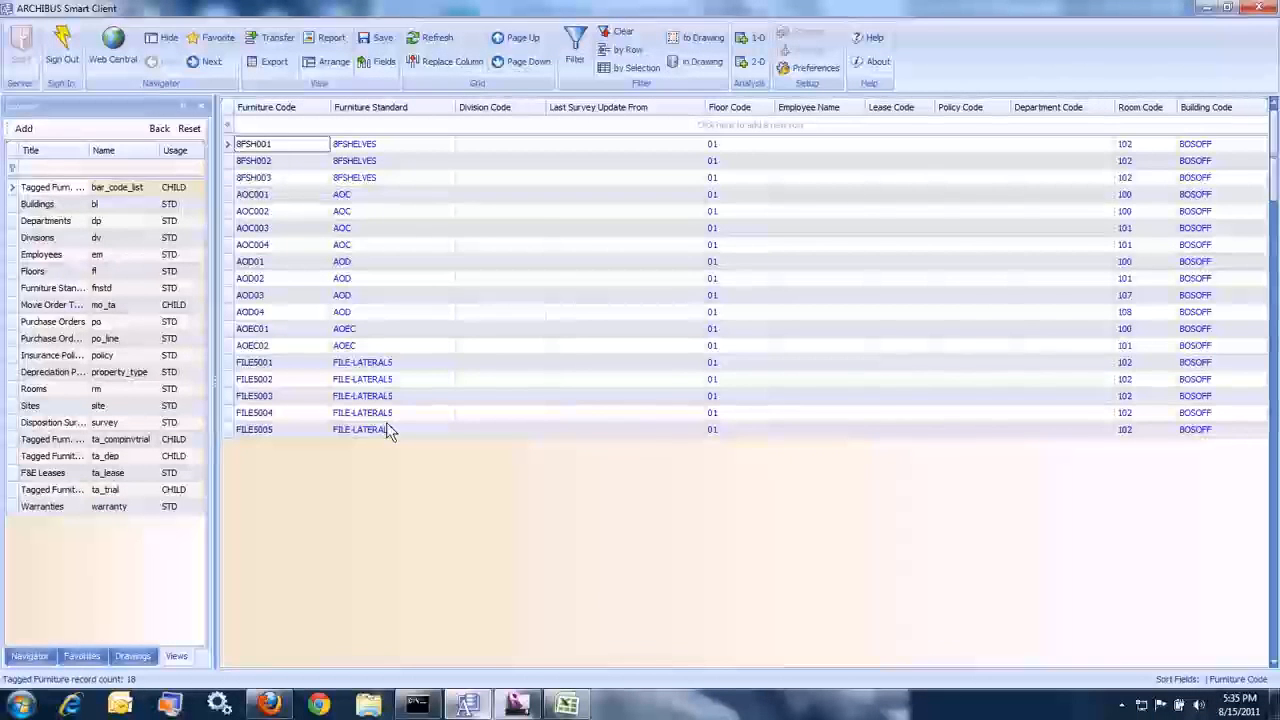
Add the Furniture Use and Serial Number fields to the visible fields of the Tagged Furniture grid and apply the selection
click(376, 62)
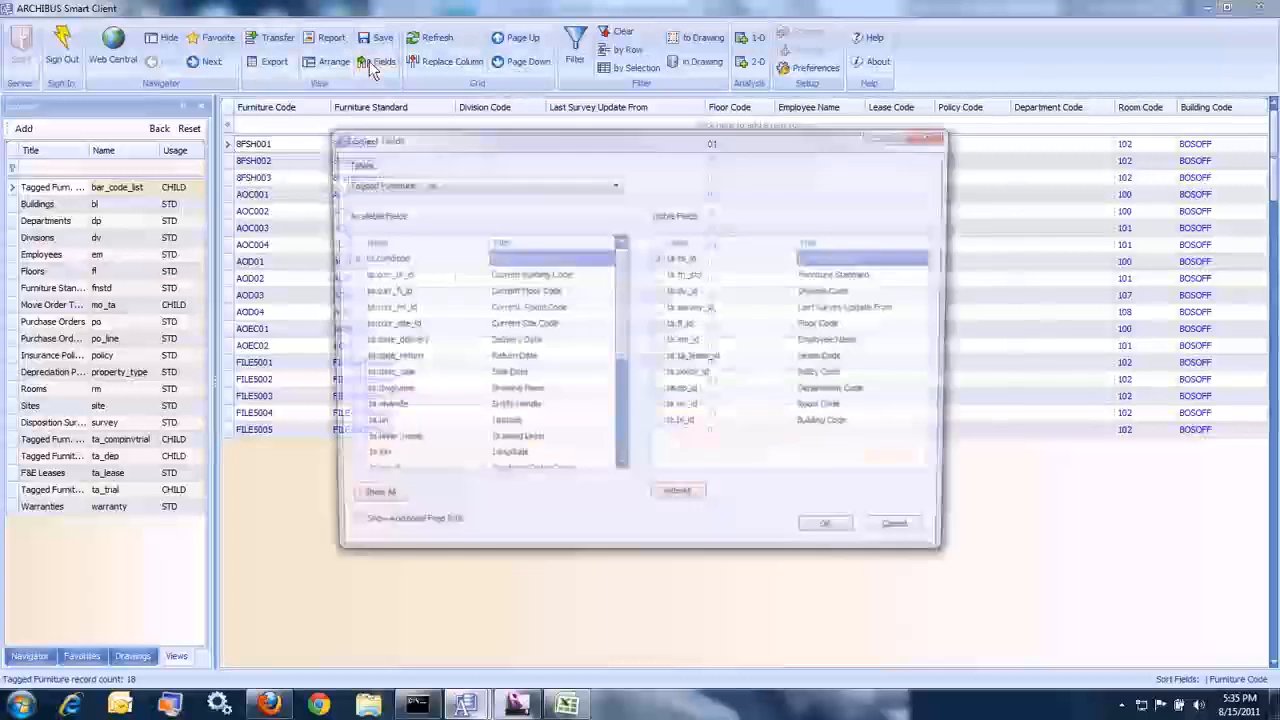
click(623, 455)
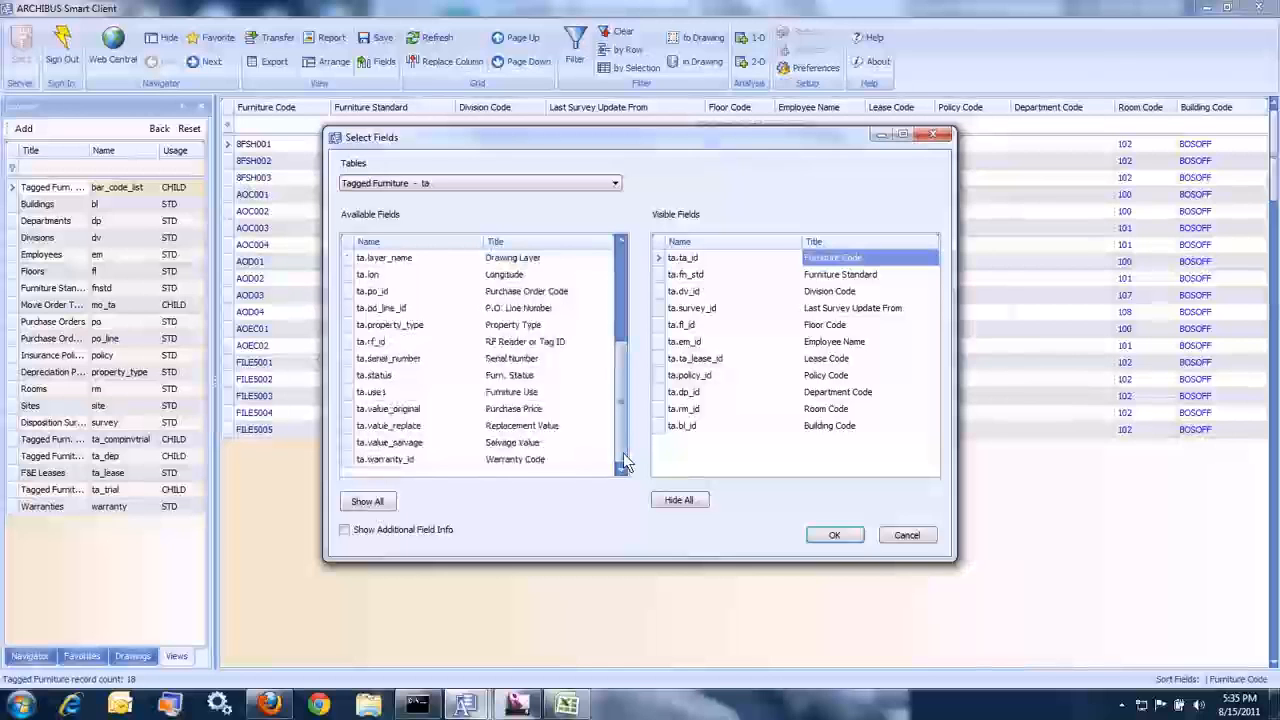
click(523, 395)
double_click(523, 393)
click(523, 378)
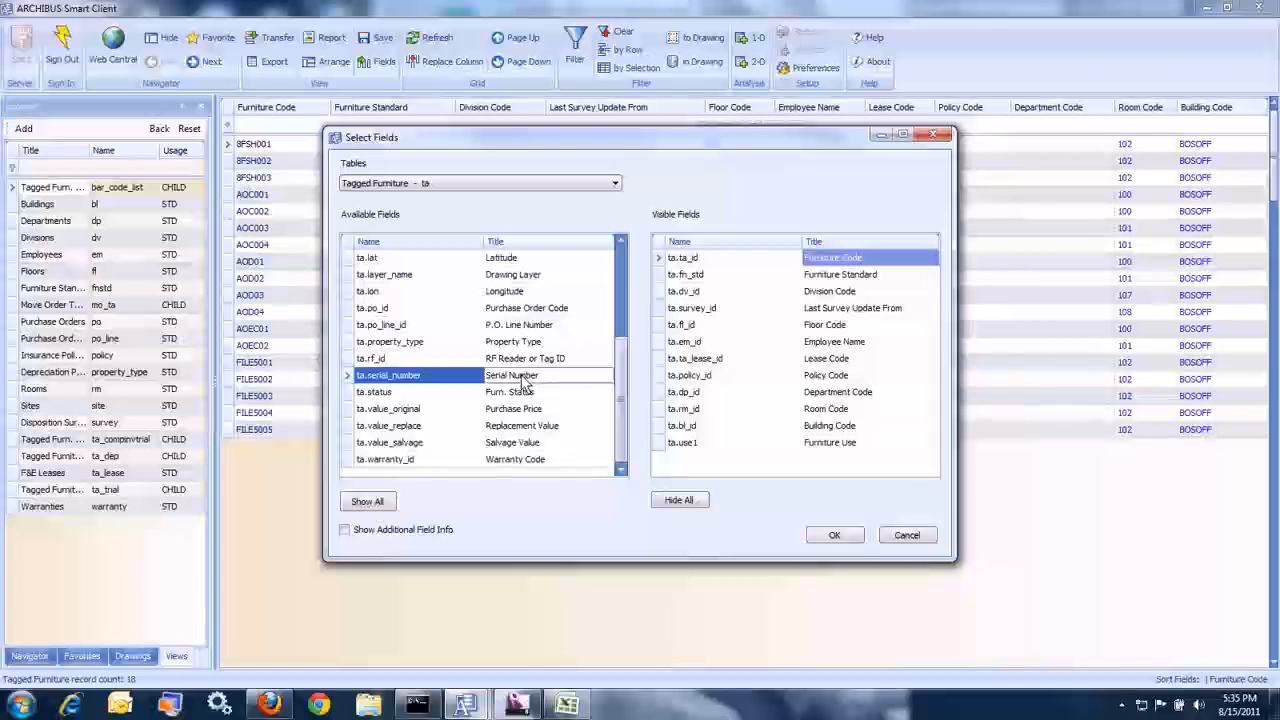
double_click(523, 378)
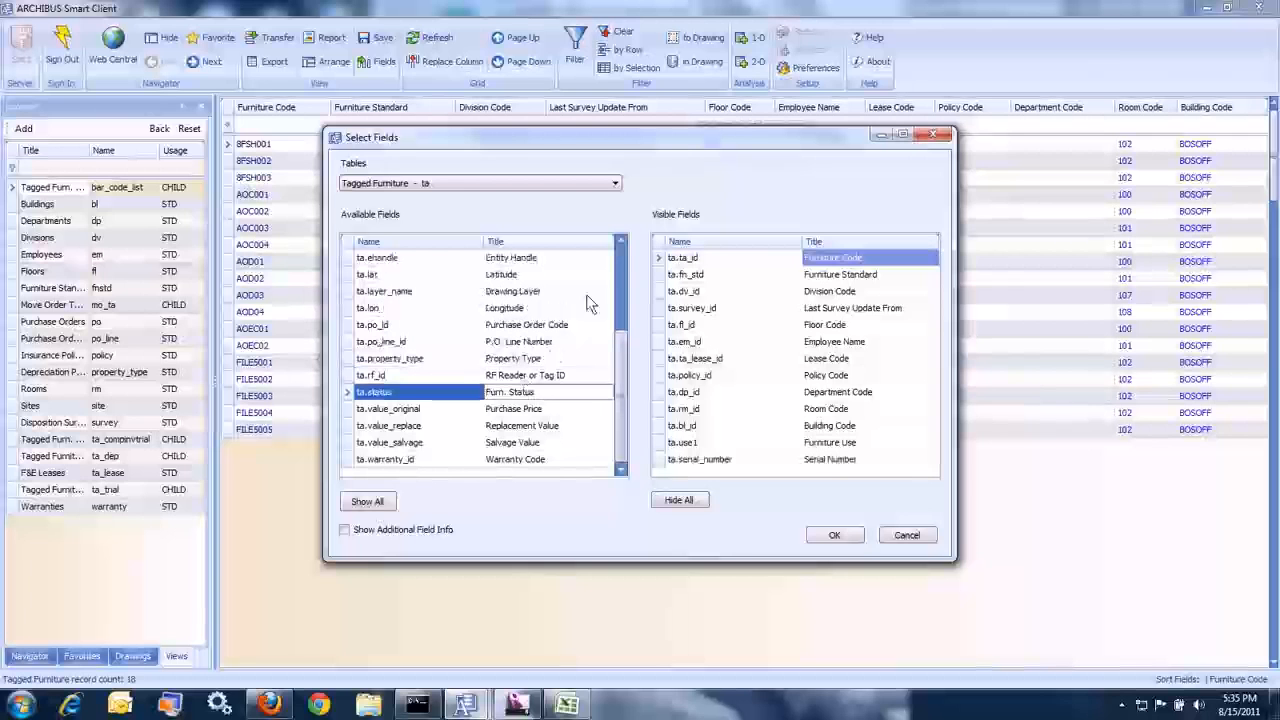
click(621, 245)
click(621, 245)
click(621, 245)
click(621, 245)
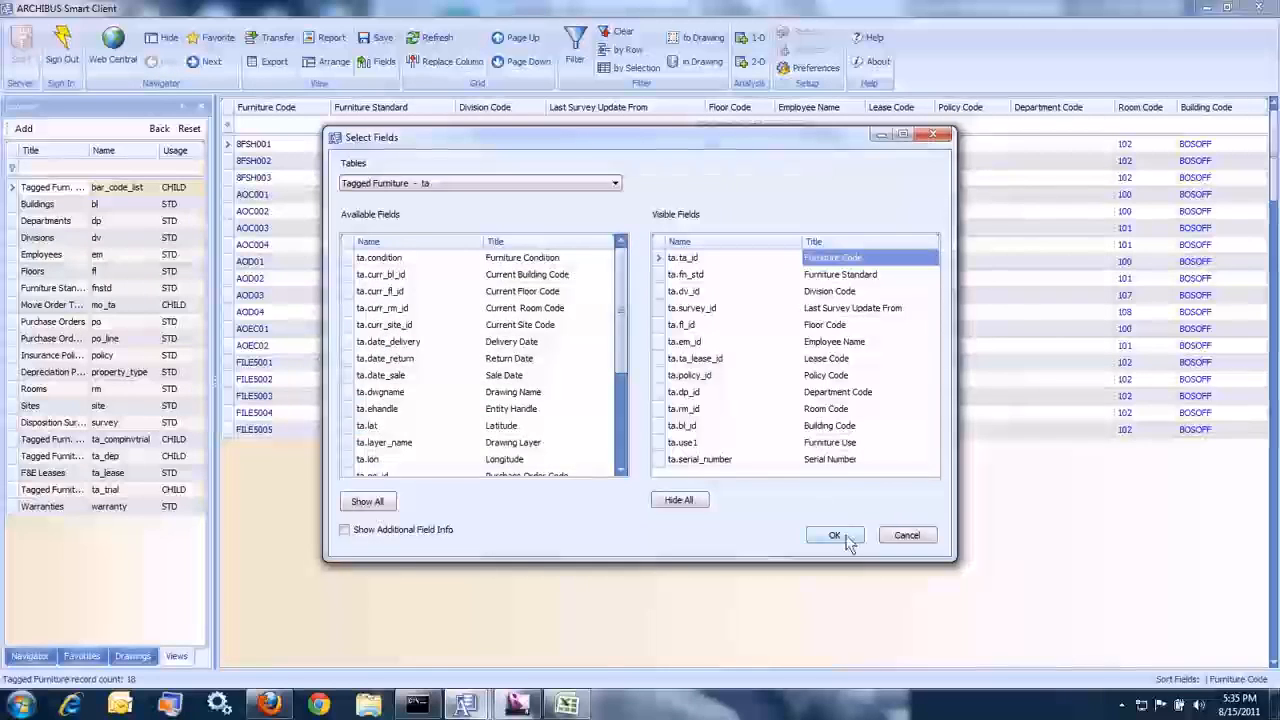
click(843, 537)
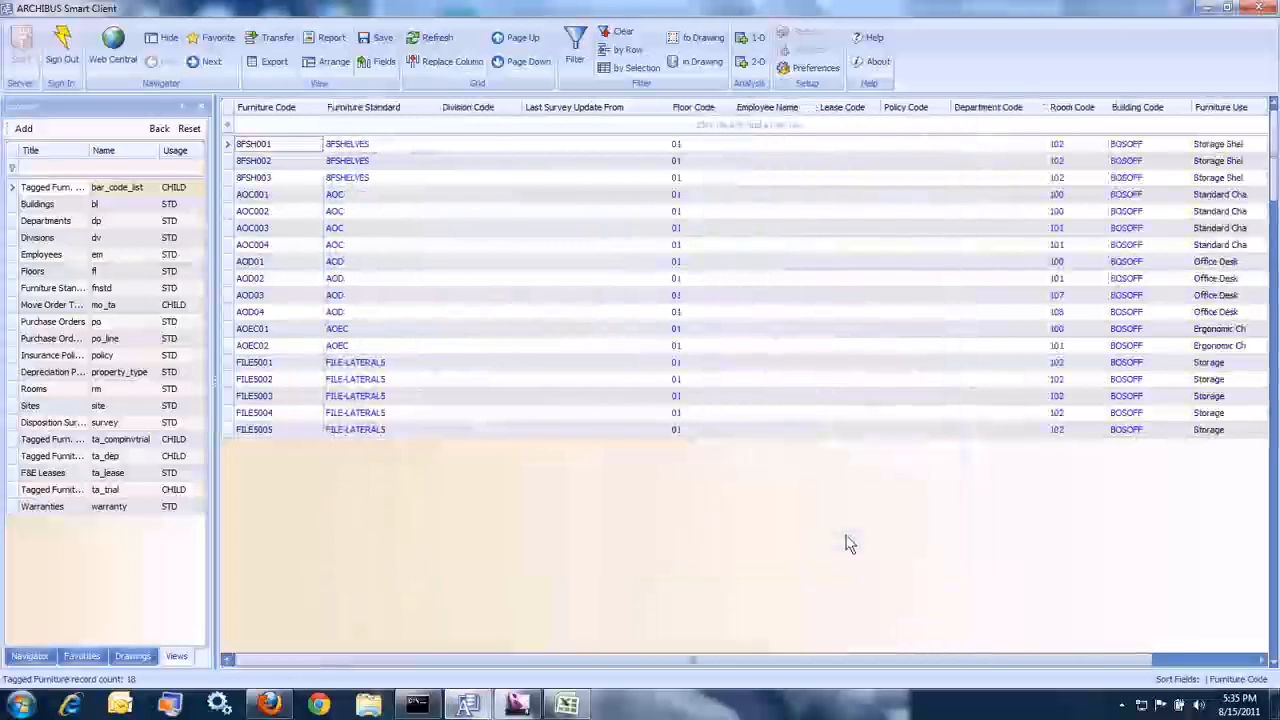
Review the Furniture Use and Serial Number columns and compare the furniture records with the TAComponent sheet of BOSOFF_COBIE.xls in Excel
click(1232, 659)
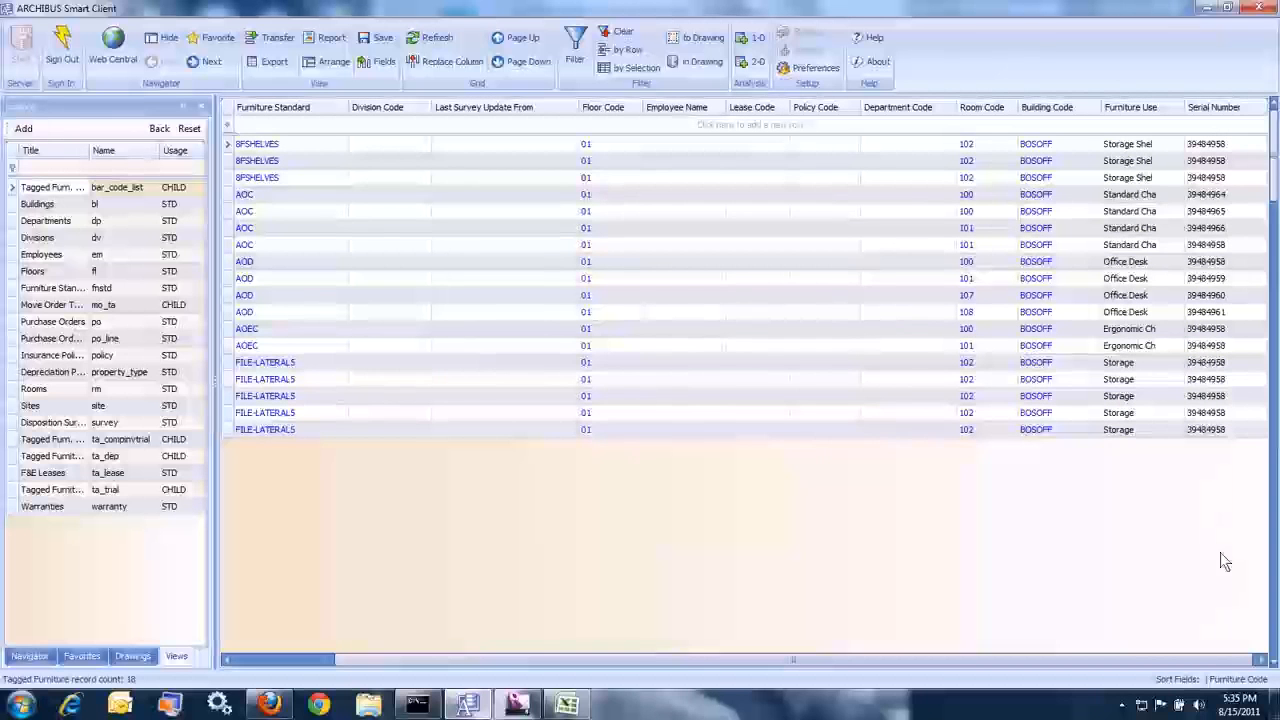
click(251, 657)
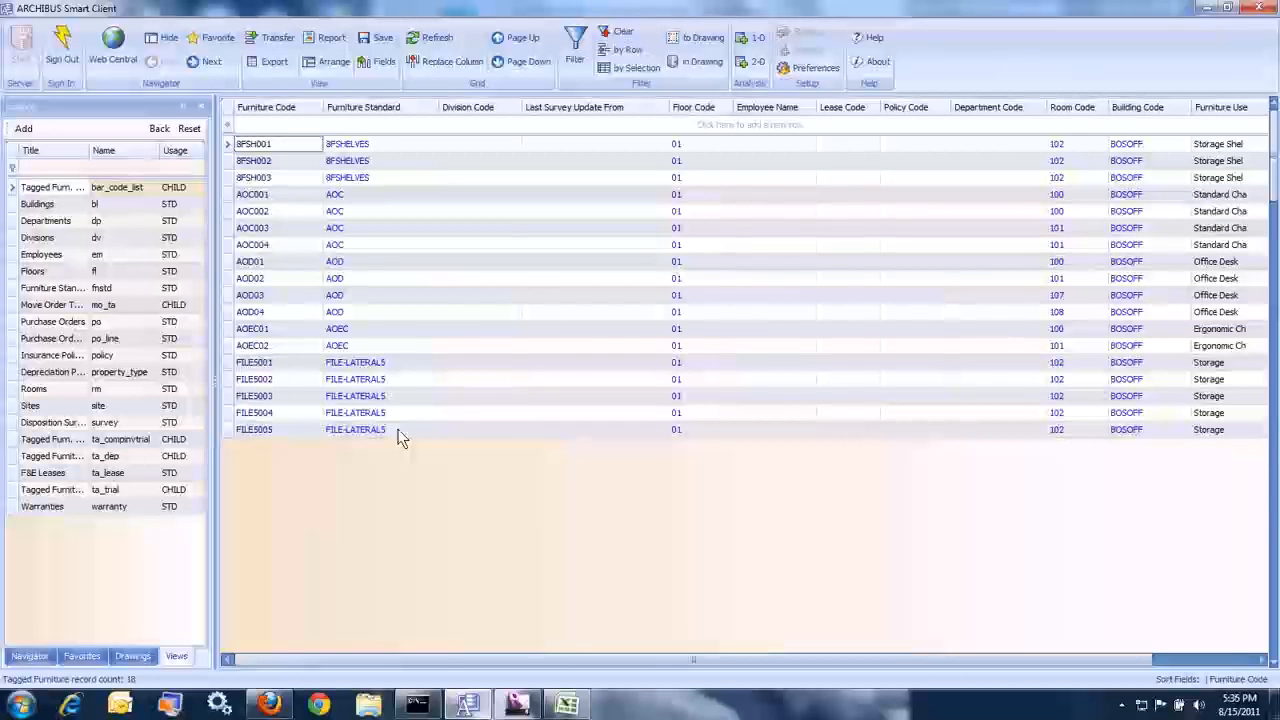
key(alt+Tab)
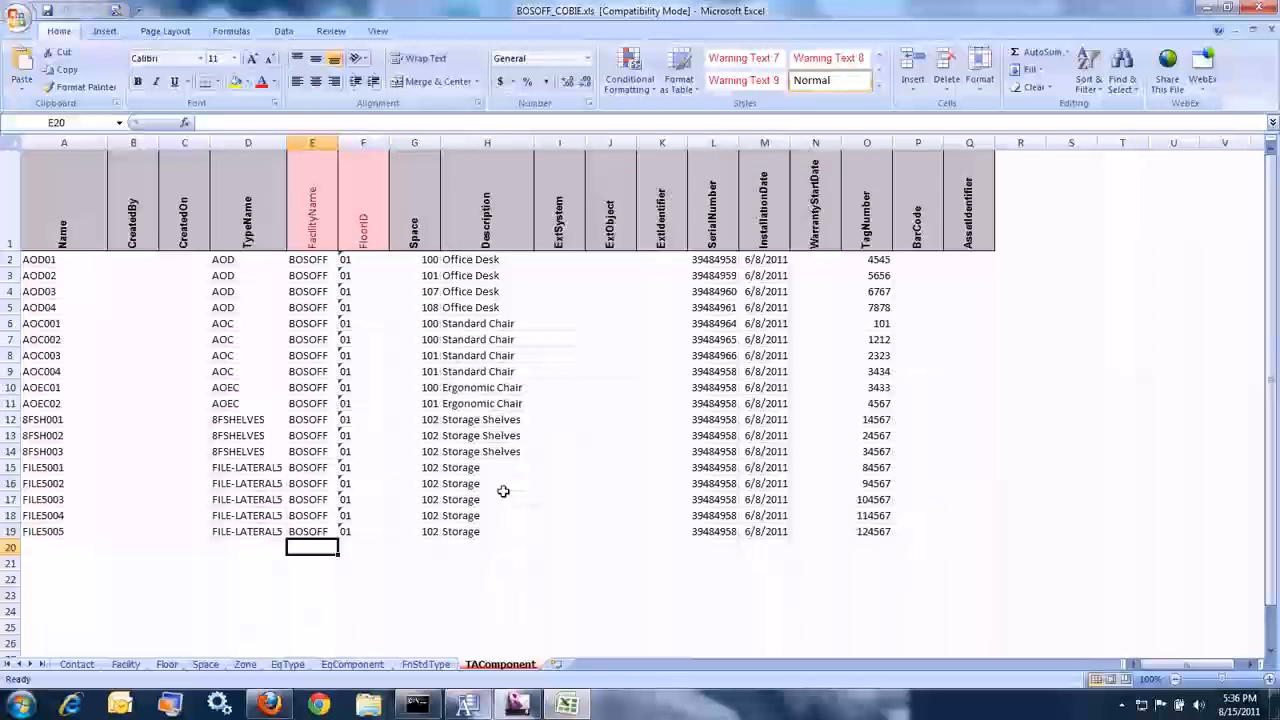
click(466, 705)
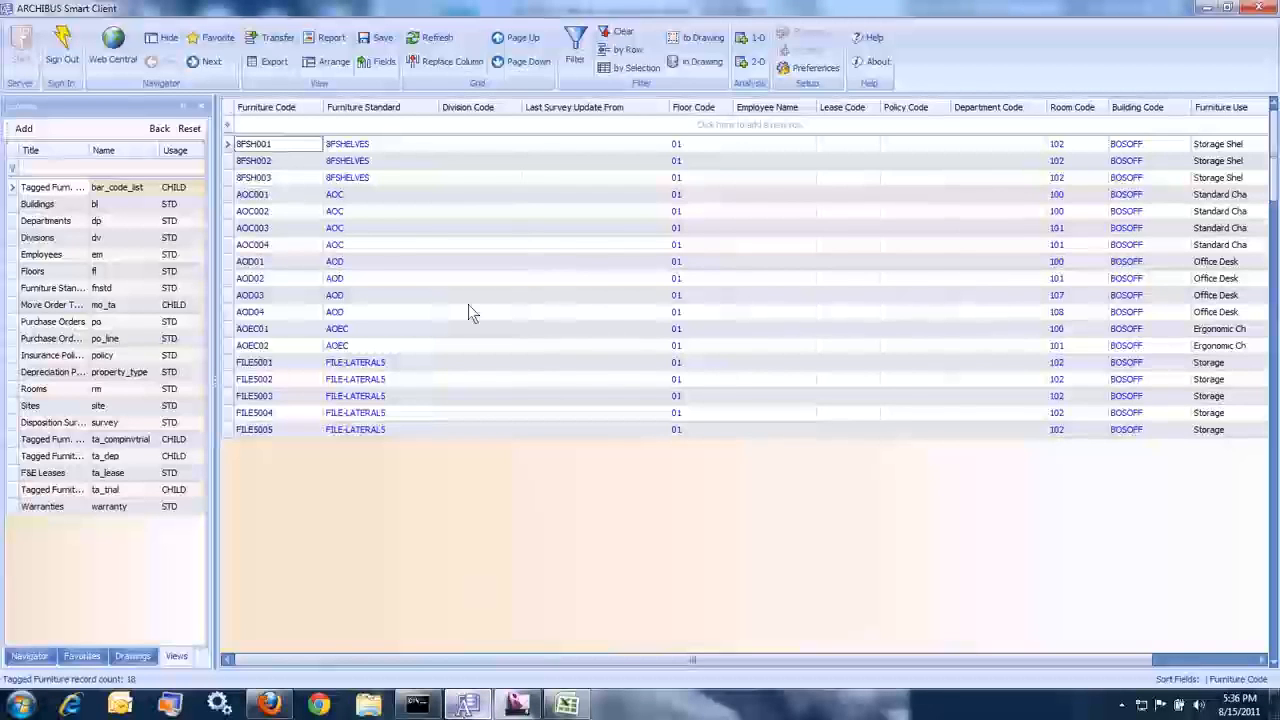
Open the BOSOFF EQ favorite, discarding the Tagged Furniture view changes, and select the AH300, AH301 and AH302 equipment codes
click(95, 660)
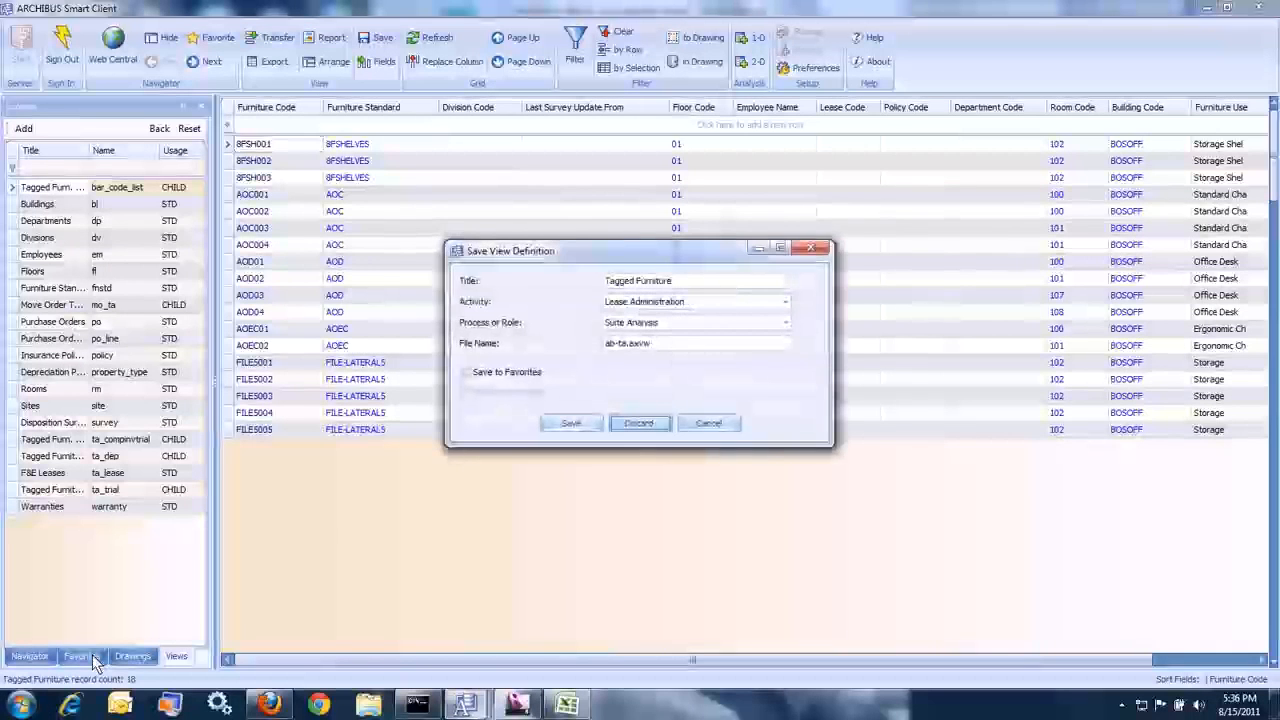
click(627, 427)
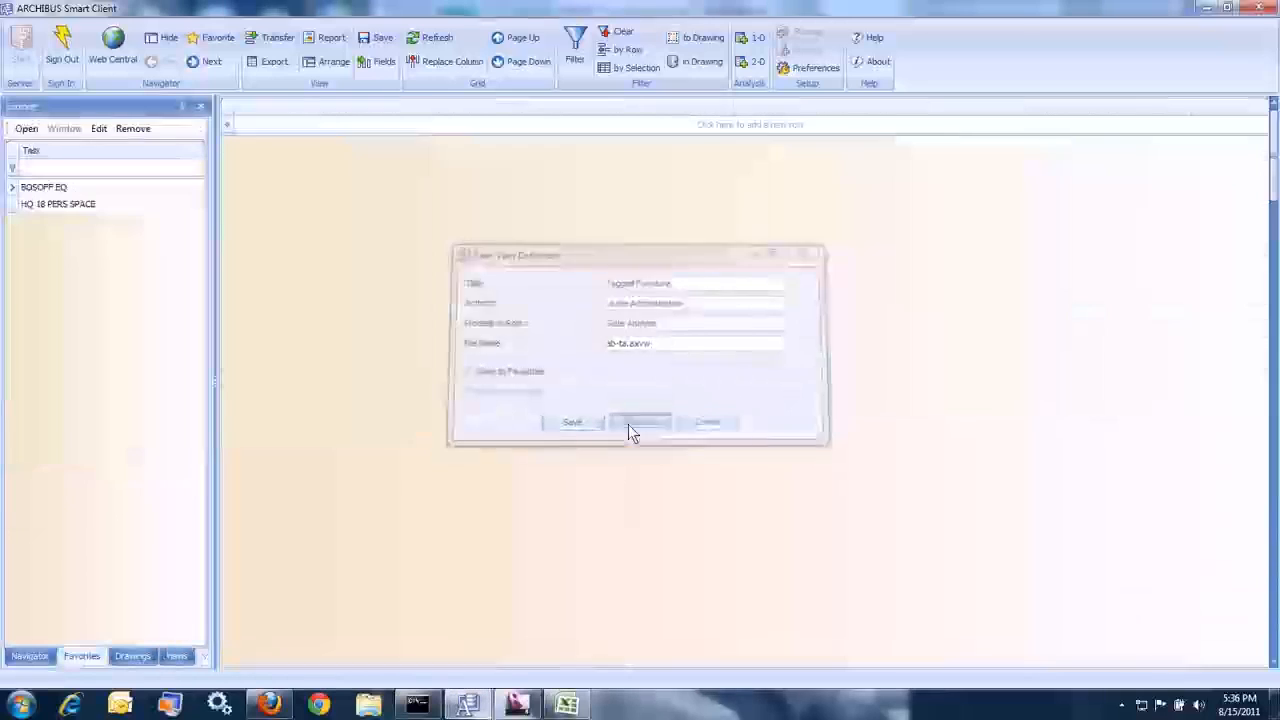
click(45, 190)
double_click(44, 190)
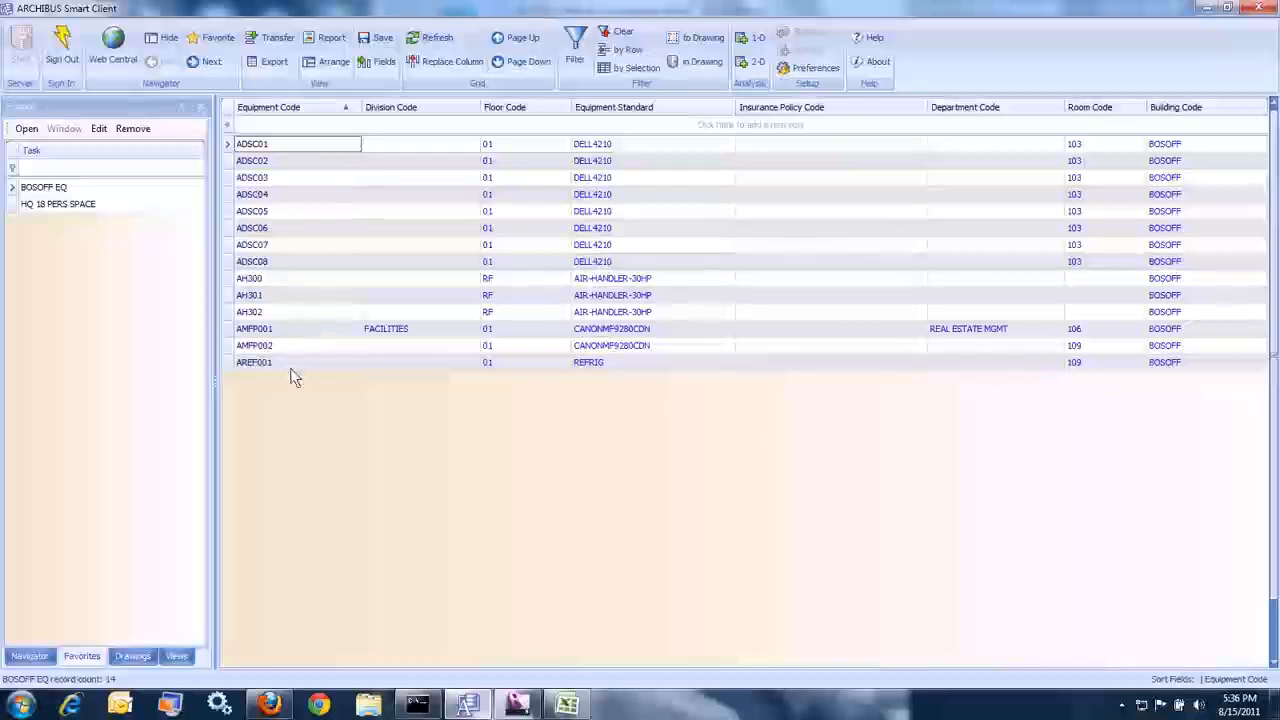
drag(292, 280, 294, 320)
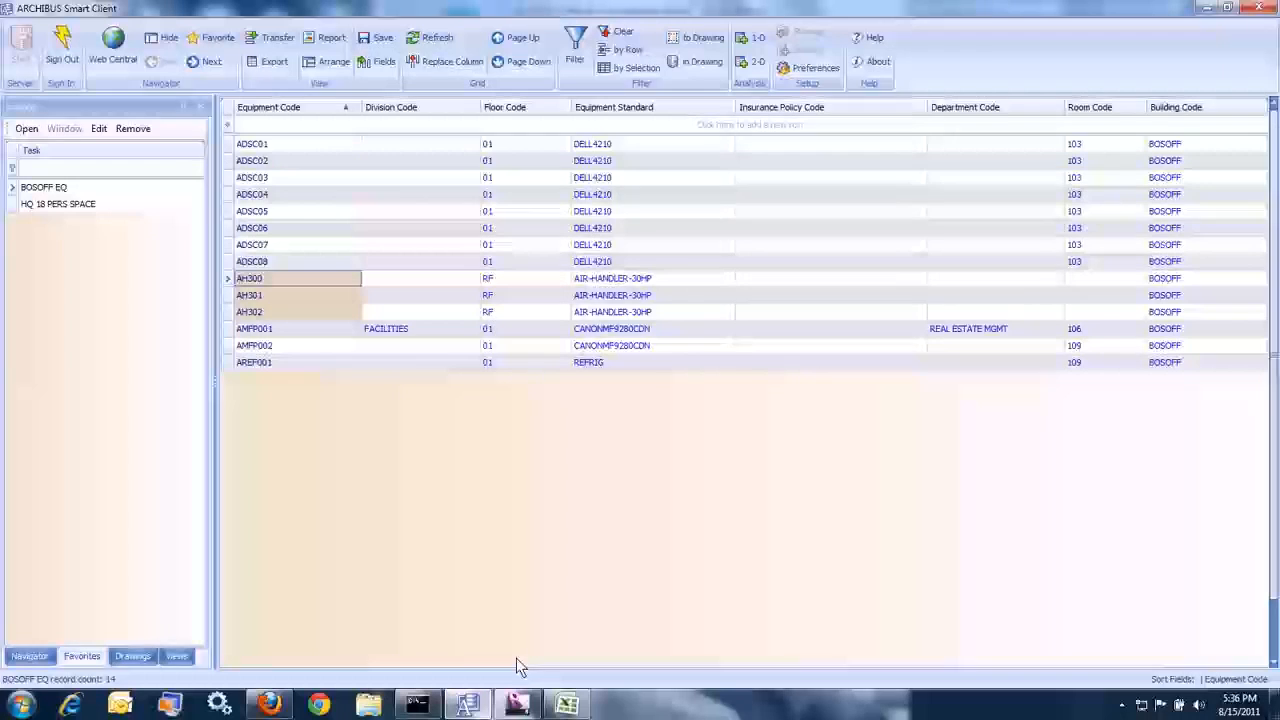
Switch to Revit, clear the copier selection and show the whole Level 1FM floor plan
click(517, 705)
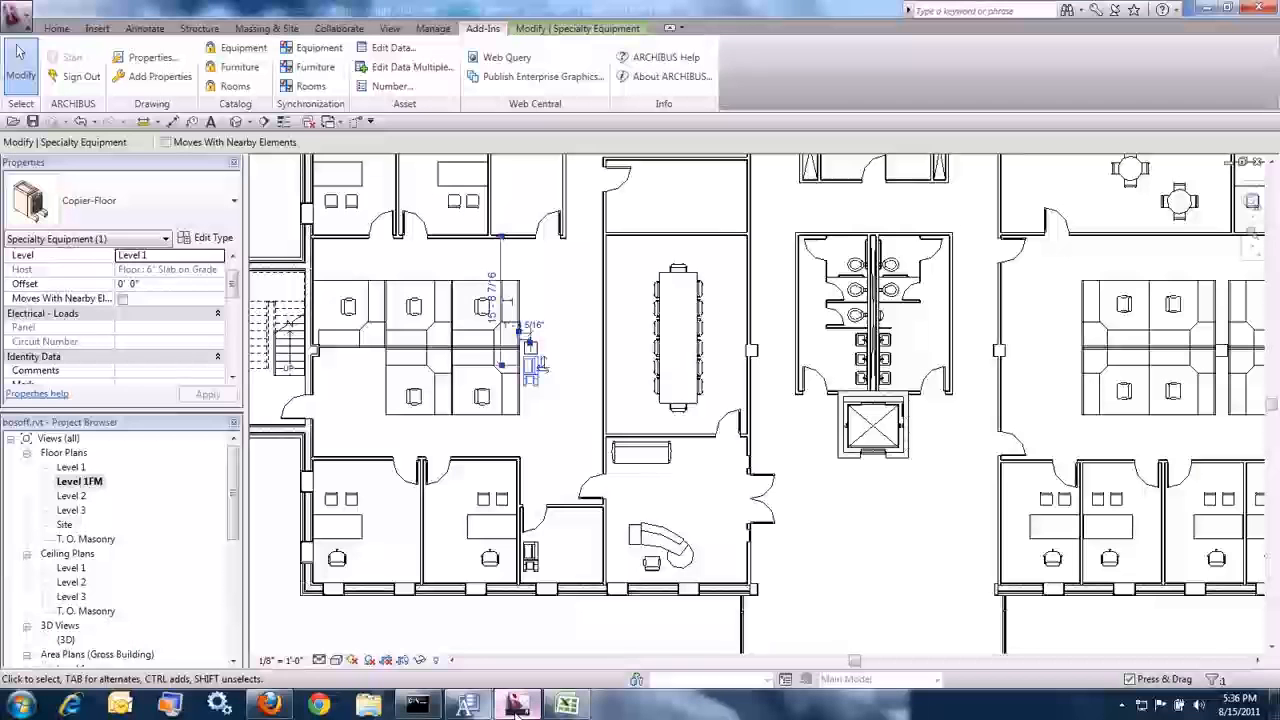
click(571, 438)
scroll(571, 440, down, 2)
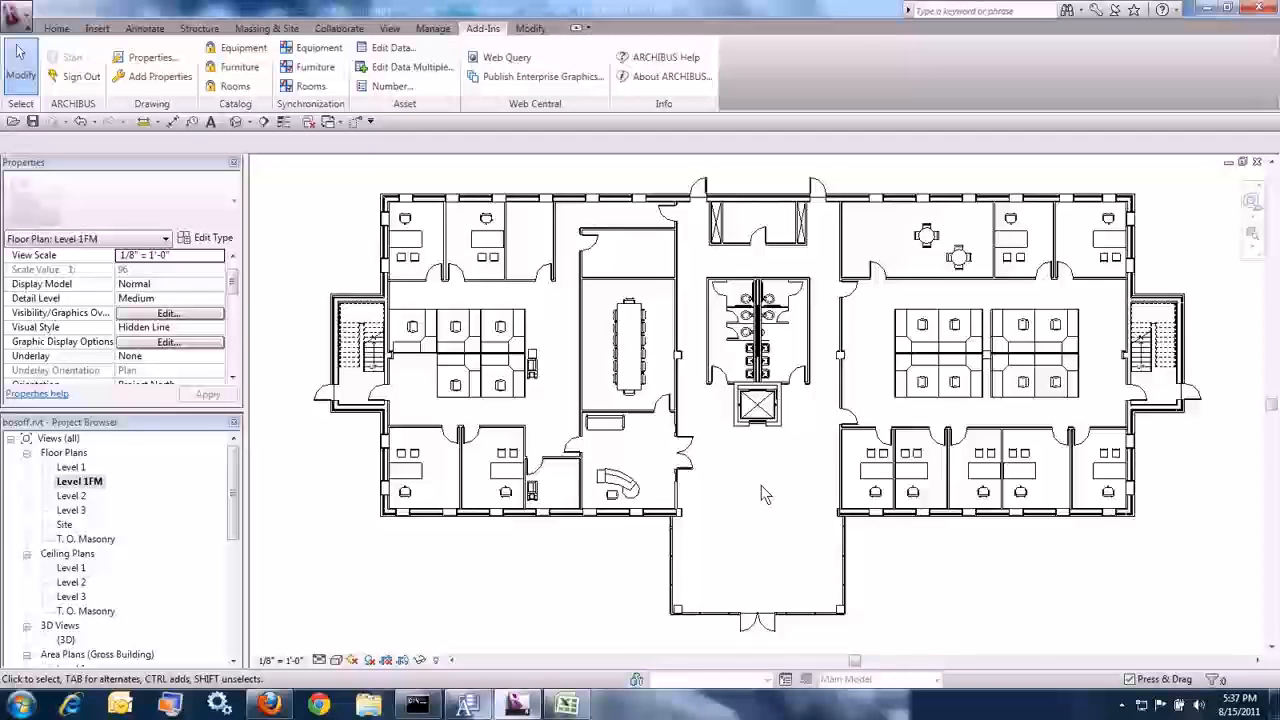
click(1122, 708)
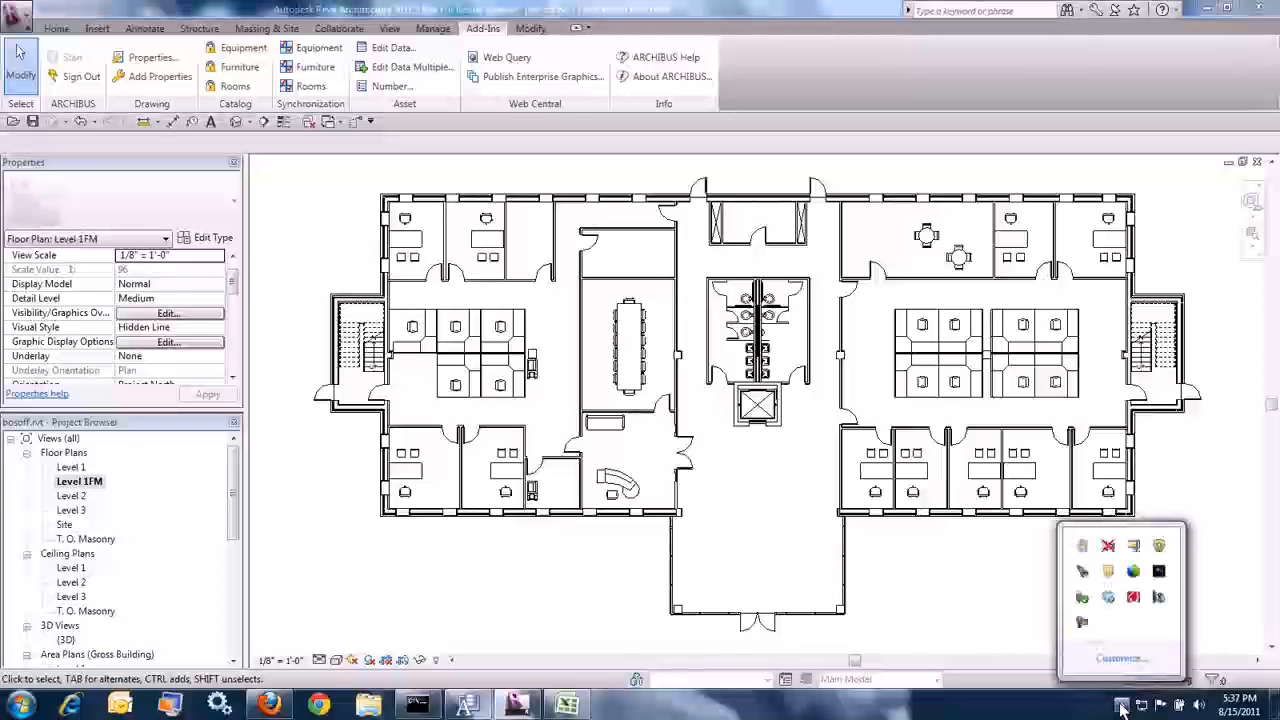
click(1082, 622)
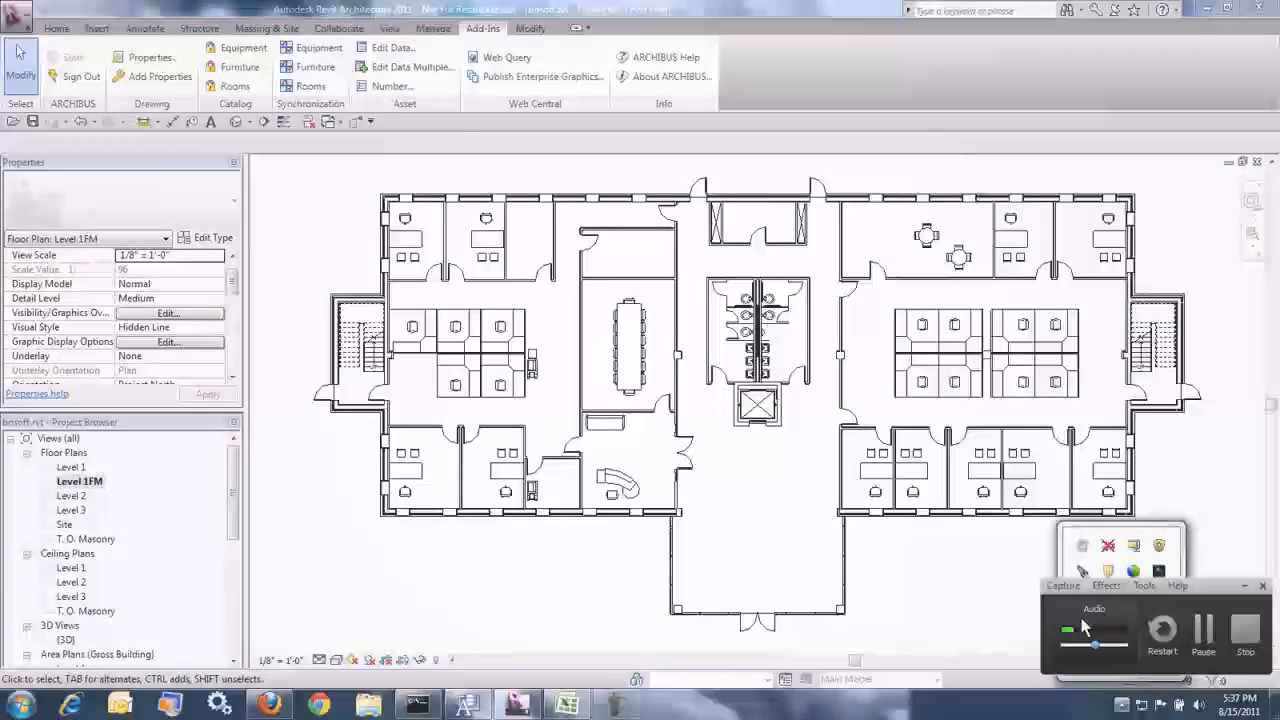